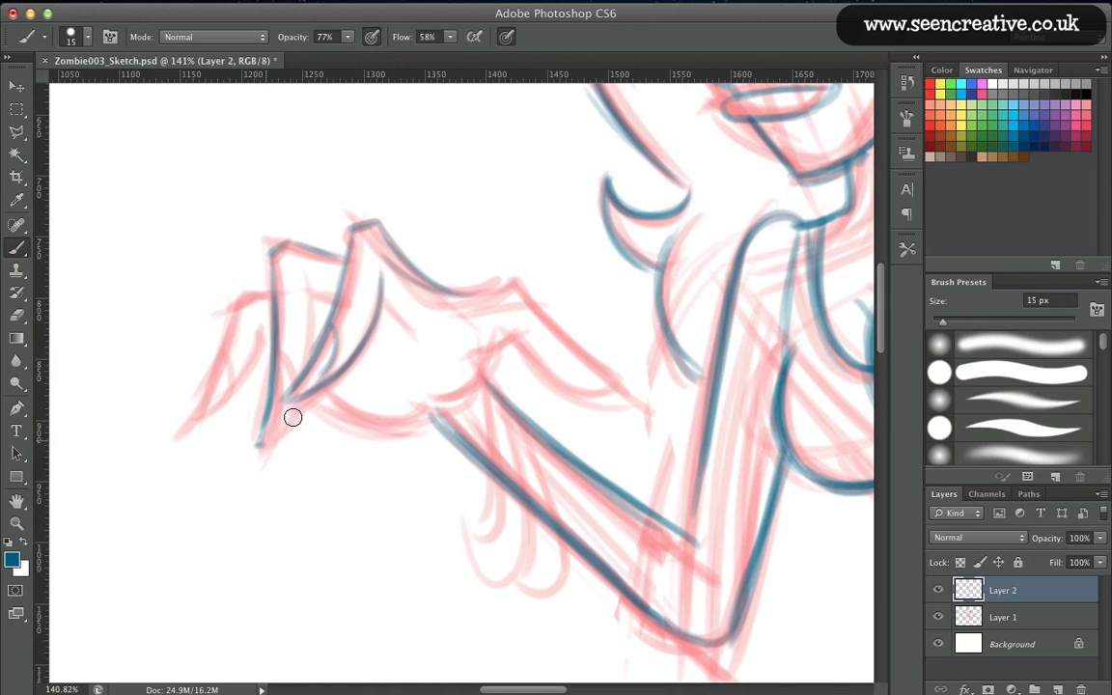
# Trace the two outermost fingers of the raised hand in blue over the red sketch on Layer 2.
pyautogui.moveTo(316, 296)
pyautogui.mouseDown()
pyautogui.moveTo(316, 317)
pyautogui.moveTo(327, 300)
pyautogui.mouseUp()
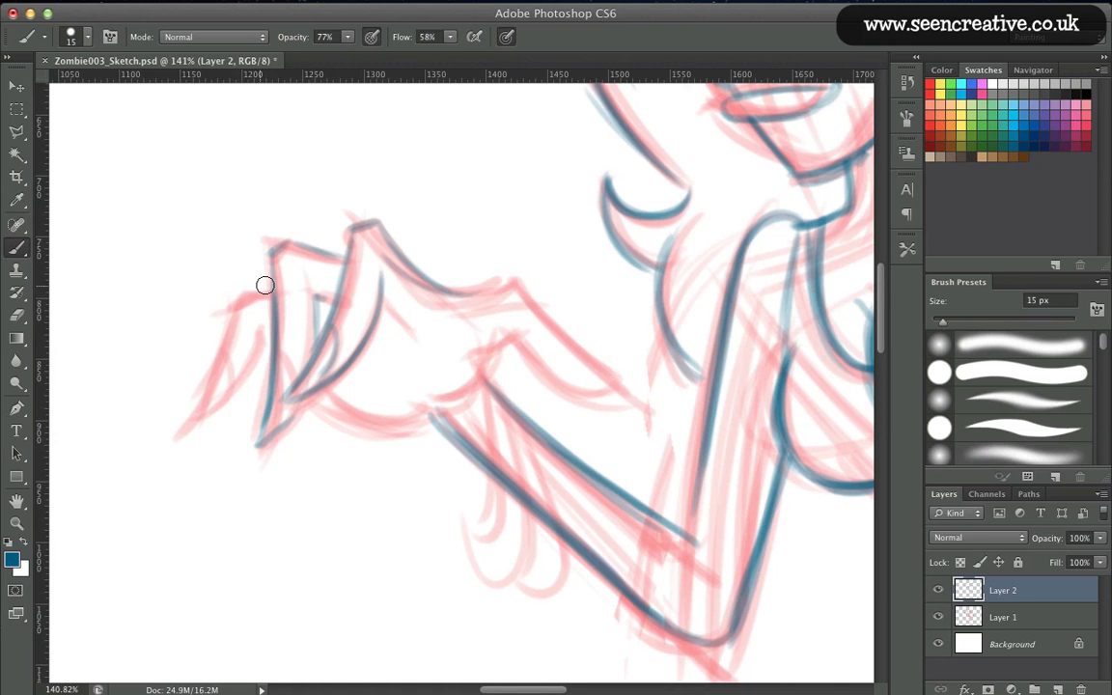
pyautogui.moveTo(241, 294)
pyautogui.mouseDown()
pyautogui.moveTo(271, 286)
pyautogui.moveTo(197, 414)
pyautogui.mouseUp()
pyautogui.moveTo(238, 307); pyautogui.dragTo(195, 418)
pyautogui.moveTo(261, 331); pyautogui.dragTo(206, 414)
pyautogui.moveTo(223, 355); pyautogui.dragTo(225, 392)
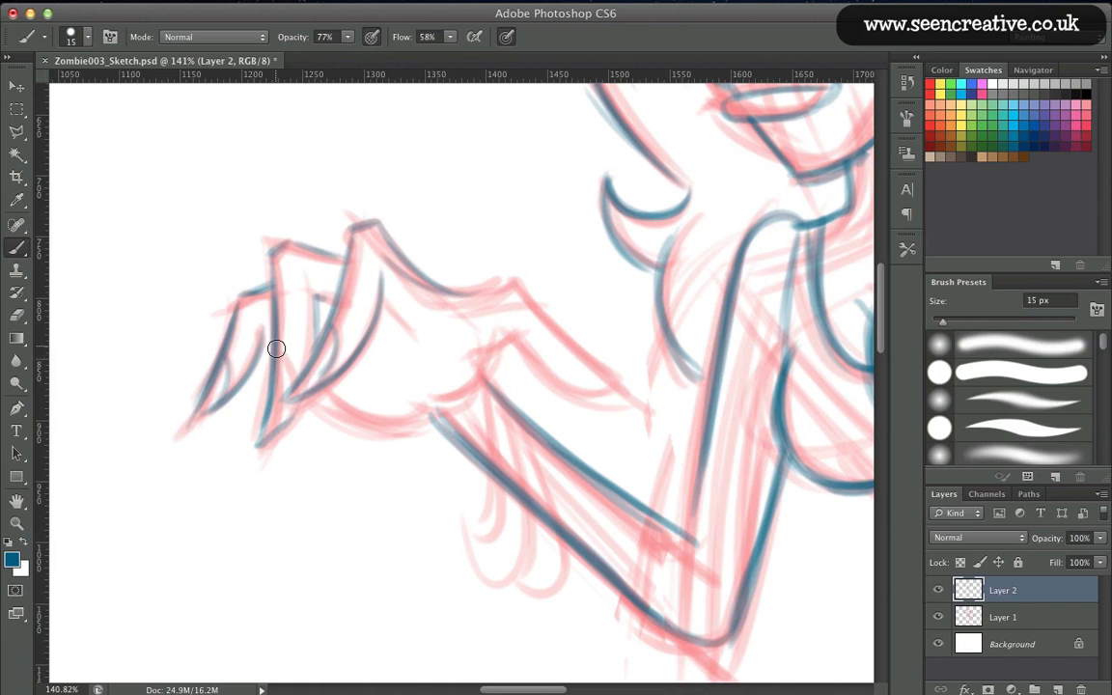
# Trace the palm's lower curve, the back of the raised hand and the pointed thumb in blue.
pyautogui.moveTo(432, 415); pyautogui.dragTo(330, 390)
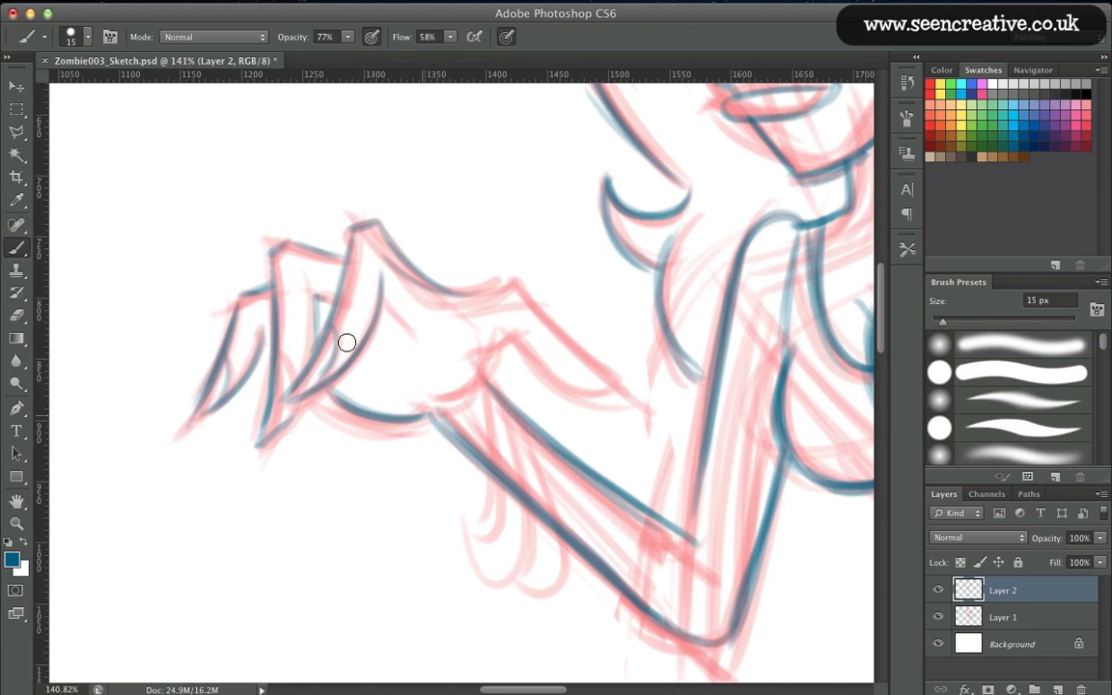
pyautogui.moveTo(506, 283); pyautogui.dragTo(409, 272)
pyautogui.moveTo(594, 340)
pyautogui.mouseDown()
pyautogui.moveTo(520, 288)
pyautogui.moveTo(595, 338)
pyautogui.mouseUp()
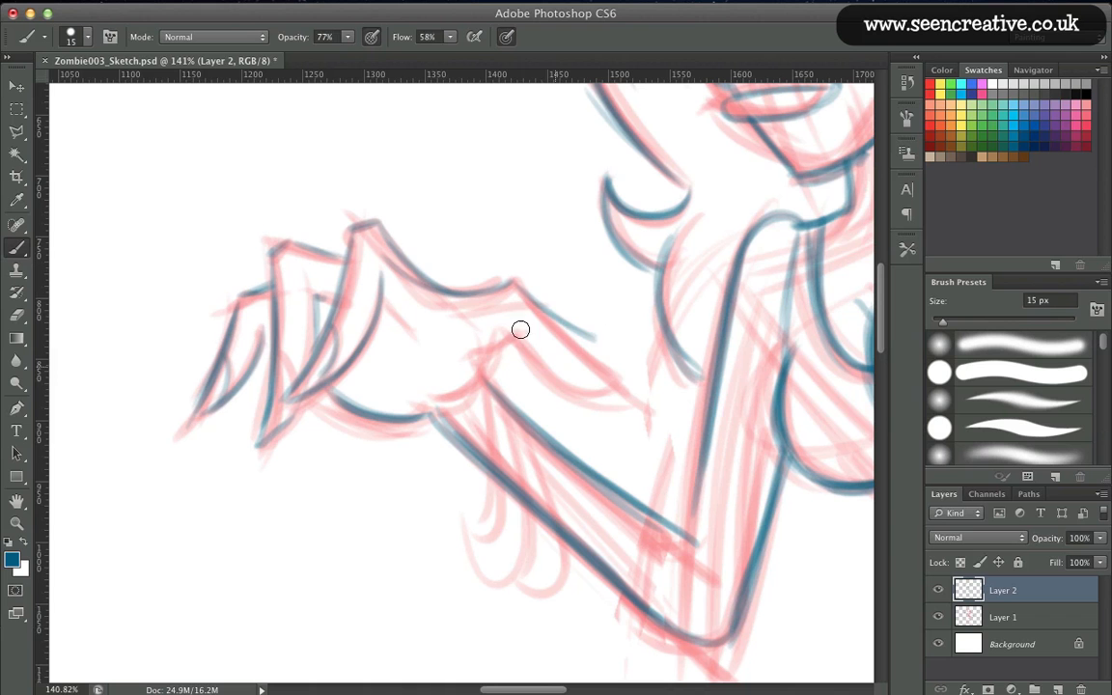
pyautogui.moveTo(522, 338)
pyautogui.mouseDown()
pyautogui.moveTo(596, 343)
pyautogui.moveTo(542, 368)
pyautogui.moveTo(498, 328)
pyautogui.moveTo(455, 392)
pyautogui.mouseUp()
pyautogui.moveTo(580, 333); pyautogui.dragTo(580, 358)
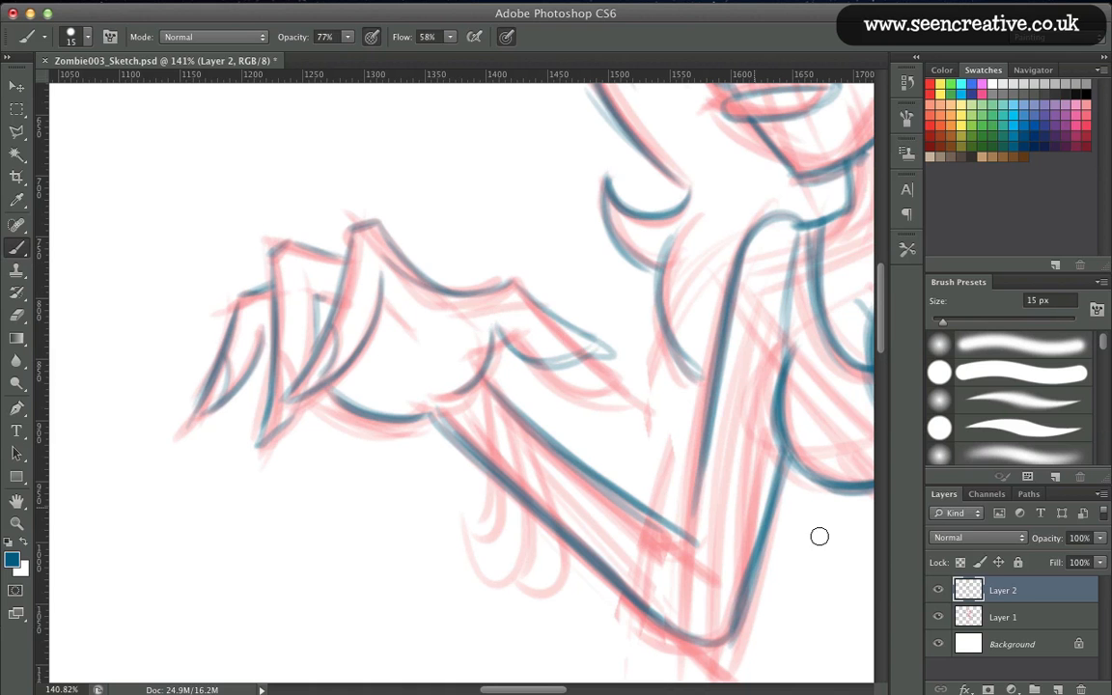
pyautogui.click(937, 618)
pyautogui.click(937, 618)
pyautogui.moveTo(512, 287)
pyautogui.mouseDown()
pyautogui.moveTo(366, 222)
pyautogui.moveTo(344, 254)
pyautogui.mouseUp()
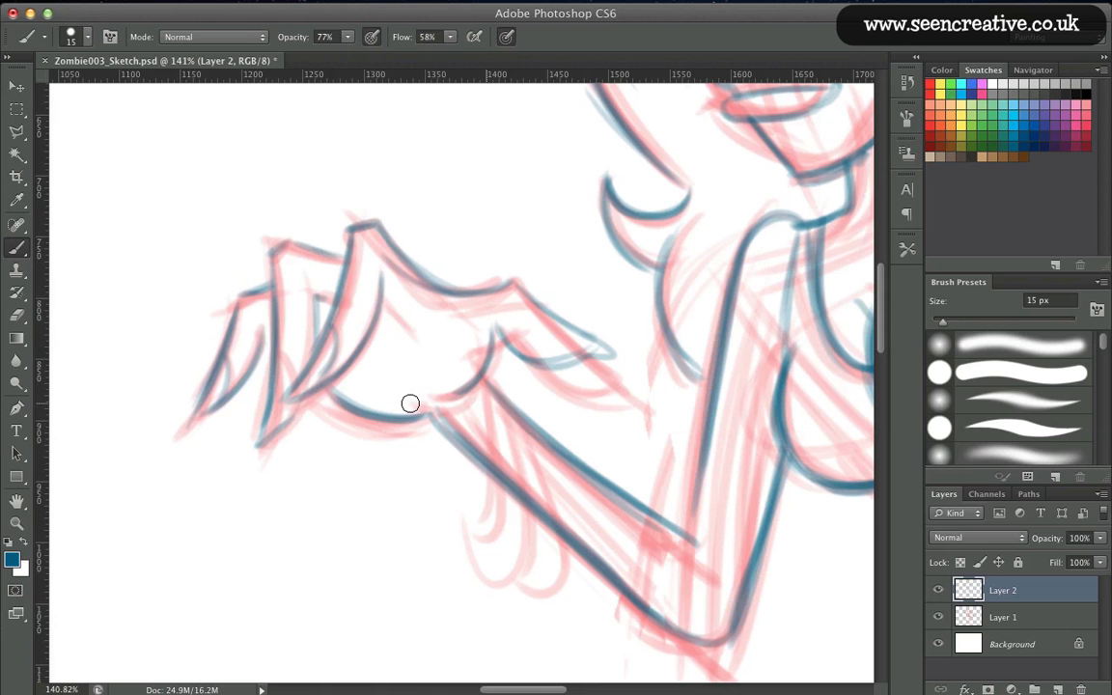
# Erase the forearm lines just below the wrist and draw the first loops hanging from it.
pyautogui.press('e')
pyautogui.moveTo(514, 450)
pyautogui.mouseDown()
pyautogui.moveTo(516, 517)
pyautogui.moveTo(502, 422)
pyautogui.moveTo(520, 415)
pyautogui.moveTo(543, 479)
pyautogui.mouseUp()
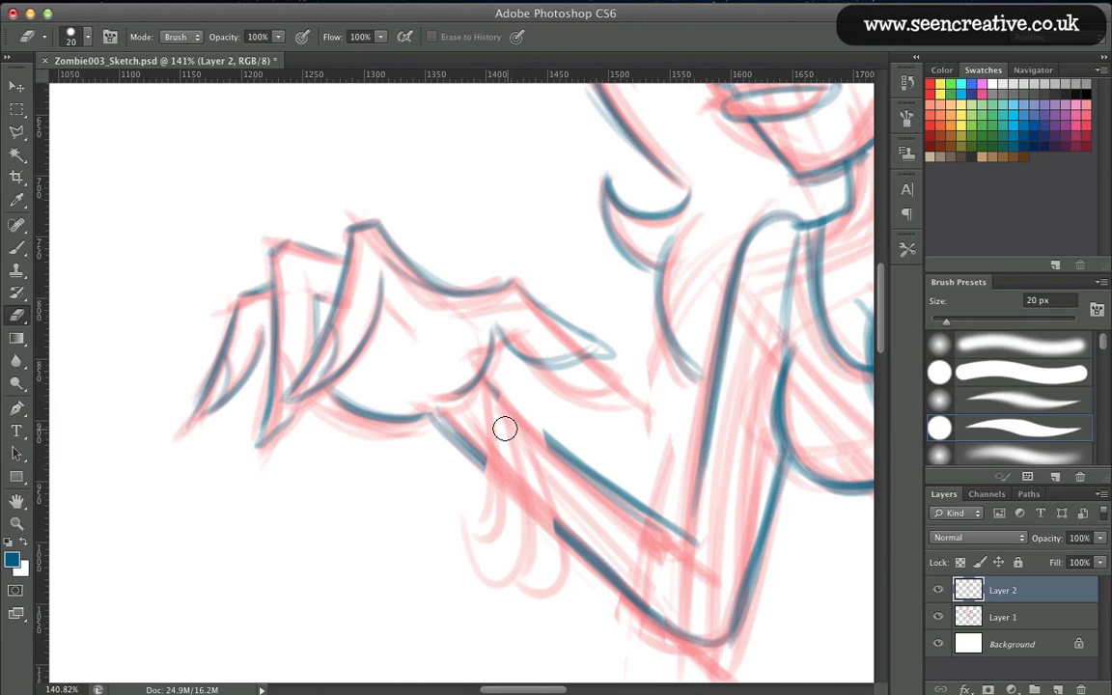
pyautogui.press('b')
pyautogui.moveTo(496, 393)
pyautogui.mouseDown()
pyautogui.moveTo(499, 445)
pyautogui.moveTo(485, 454)
pyautogui.moveTo(533, 435)
pyautogui.moveTo(521, 410)
pyautogui.moveTo(540, 544)
pyautogui.moveTo(542, 500)
pyautogui.moveTo(507, 501)
pyautogui.moveTo(506, 578)
pyautogui.moveTo(490, 453)
pyautogui.mouseUp()
pyautogui.moveTo(441, 413); pyautogui.dragTo(516, 486)
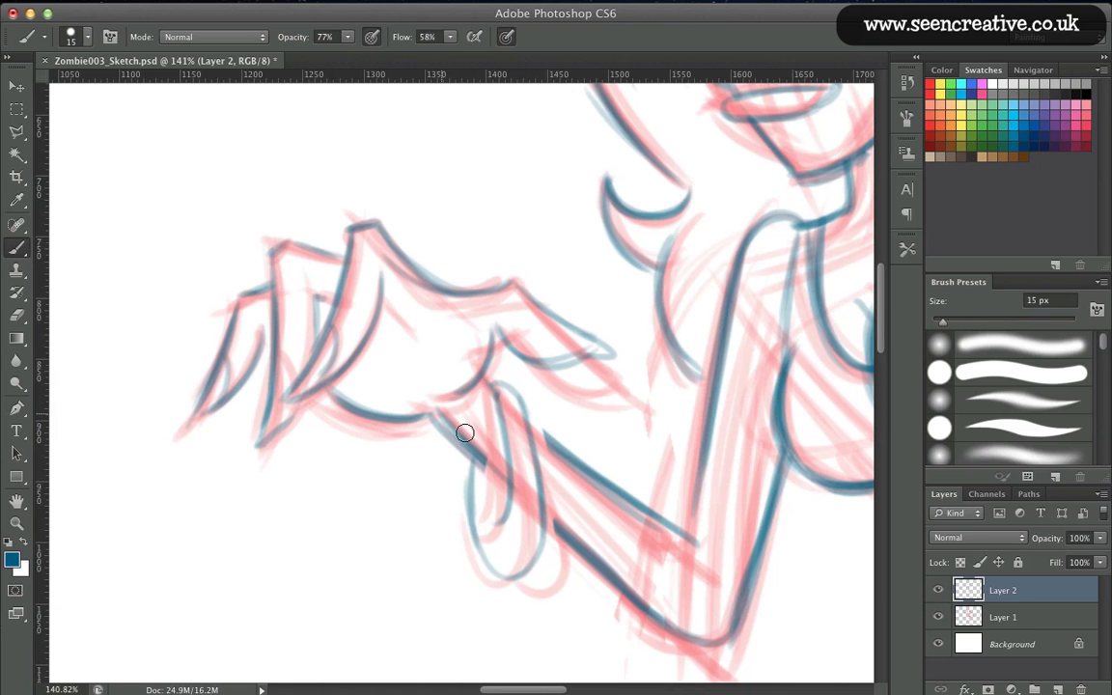
# Redraw the forearm edges around the wrist loops and trace the second hanging loop over the red sketch.
pyautogui.moveTo(464, 433); pyautogui.dragTo(582, 543)
pyautogui.moveTo(485, 387); pyautogui.dragTo(539, 432)
pyautogui.moveTo(433, 415); pyautogui.dragTo(497, 480)
pyautogui.moveTo(495, 394); pyautogui.dragTo(496, 524)
pyautogui.moveTo(535, 444); pyautogui.dragTo(559, 579)
pyautogui.moveTo(553, 497); pyautogui.dragTo(563, 579)
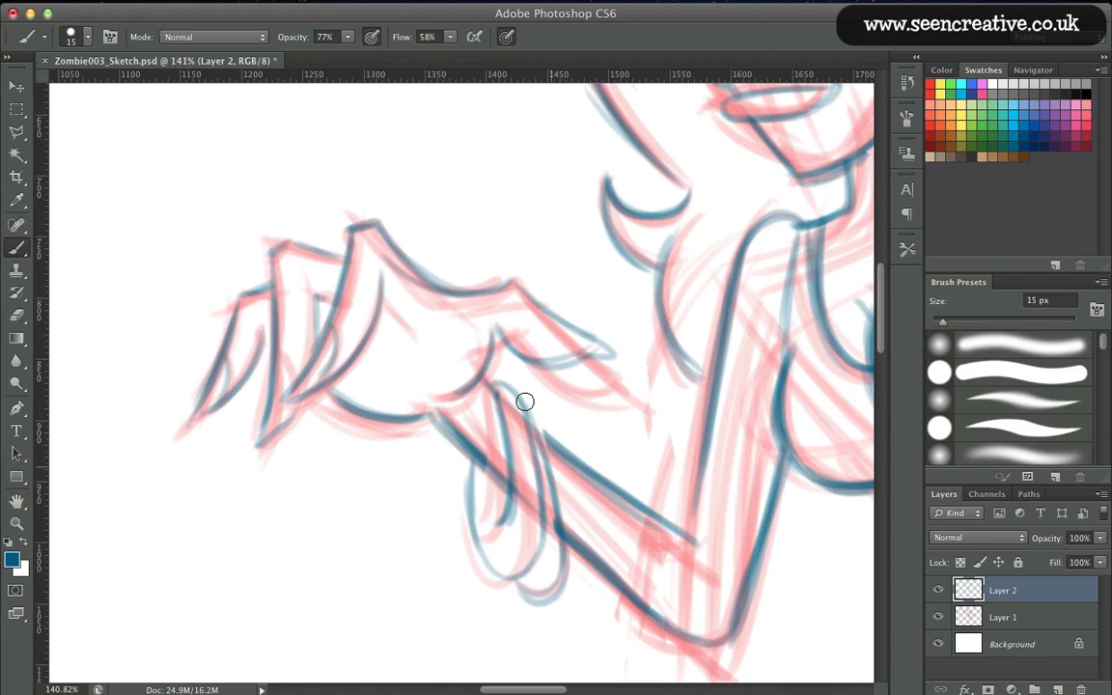
pyautogui.moveTo(524, 400)
pyautogui.mouseDown()
pyautogui.moveTo(536, 429)
pyautogui.moveTo(513, 584)
pyautogui.mouseUp()
pyautogui.moveTo(476, 458)
pyautogui.mouseDown()
pyautogui.moveTo(478, 517)
pyautogui.moveTo(505, 569)
pyautogui.moveTo(560, 575)
pyautogui.mouseUp()
# Hide the Layer 1 sketch and refine the blue shoulder outline of the arm holding the bag.
pyautogui.click(938, 618)
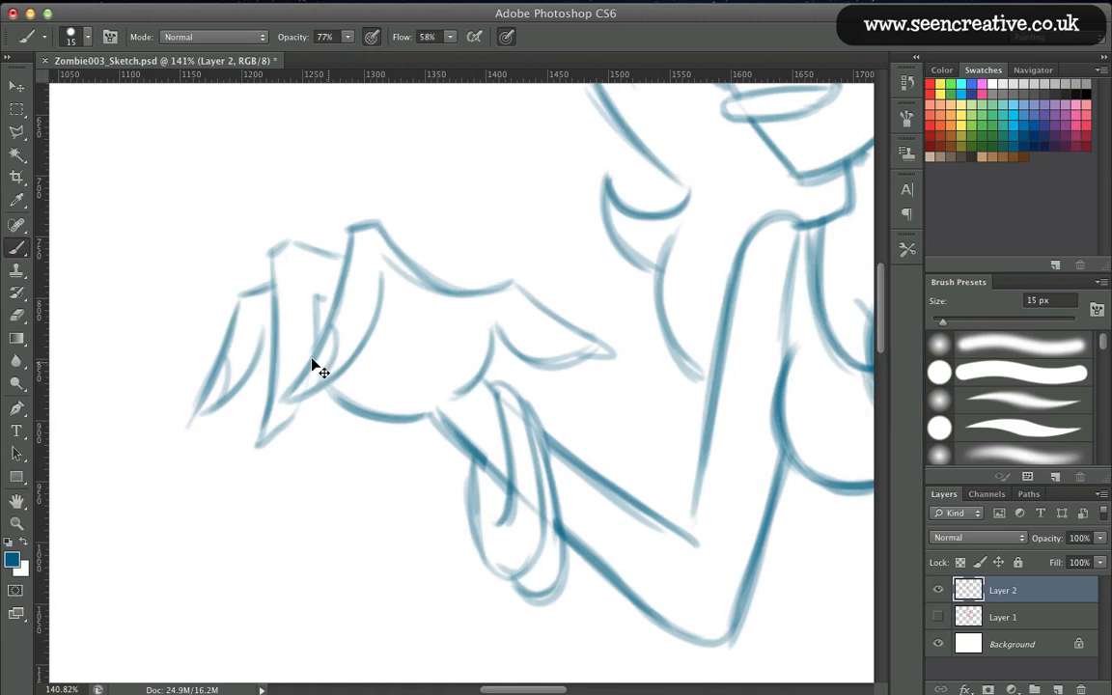
pyautogui.press('super+0')
pyautogui.press('super+equal')
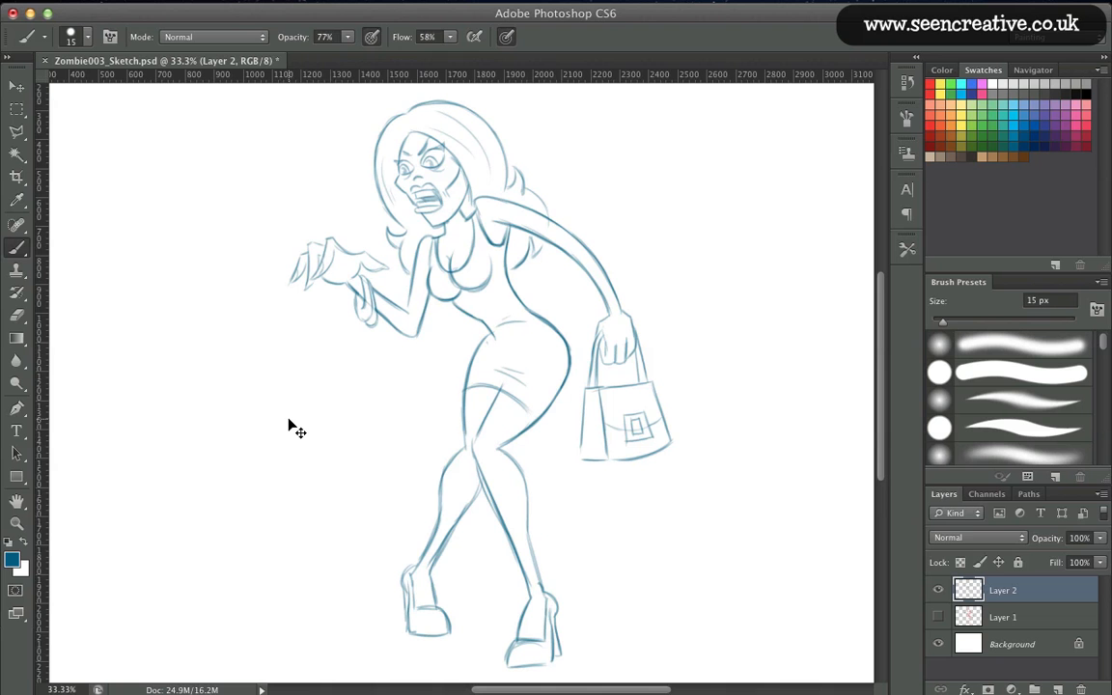
pyautogui.press('super+equal')
pyautogui.press('super+equal')
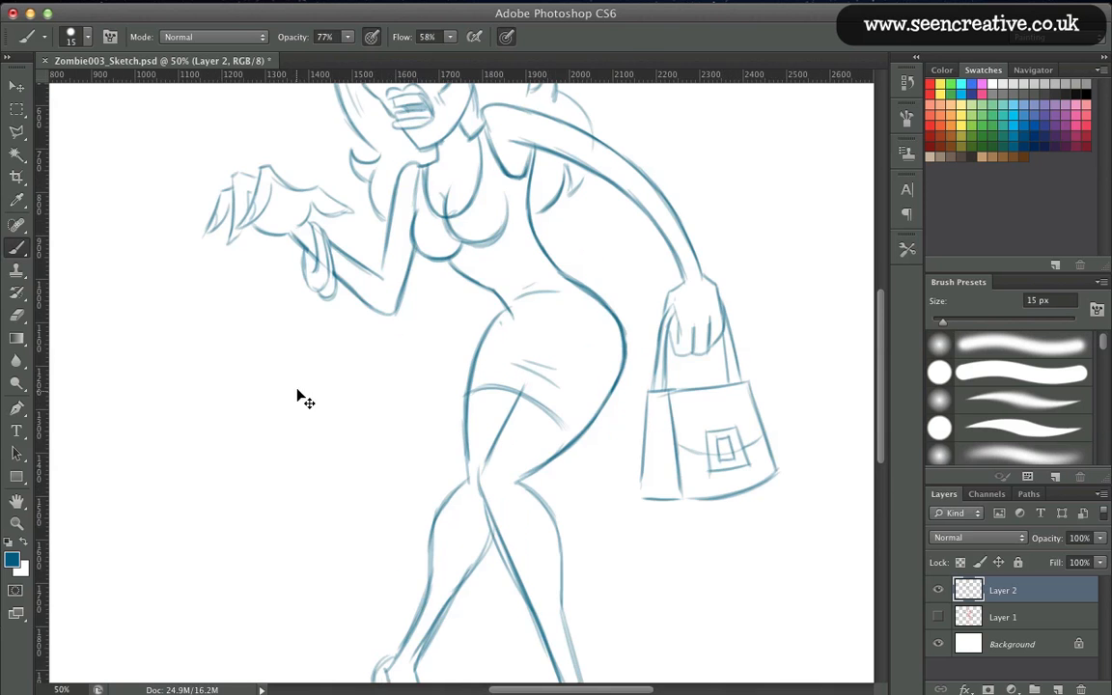
pyautogui.moveTo(343, 391); pyautogui.dragTo(338, 536)
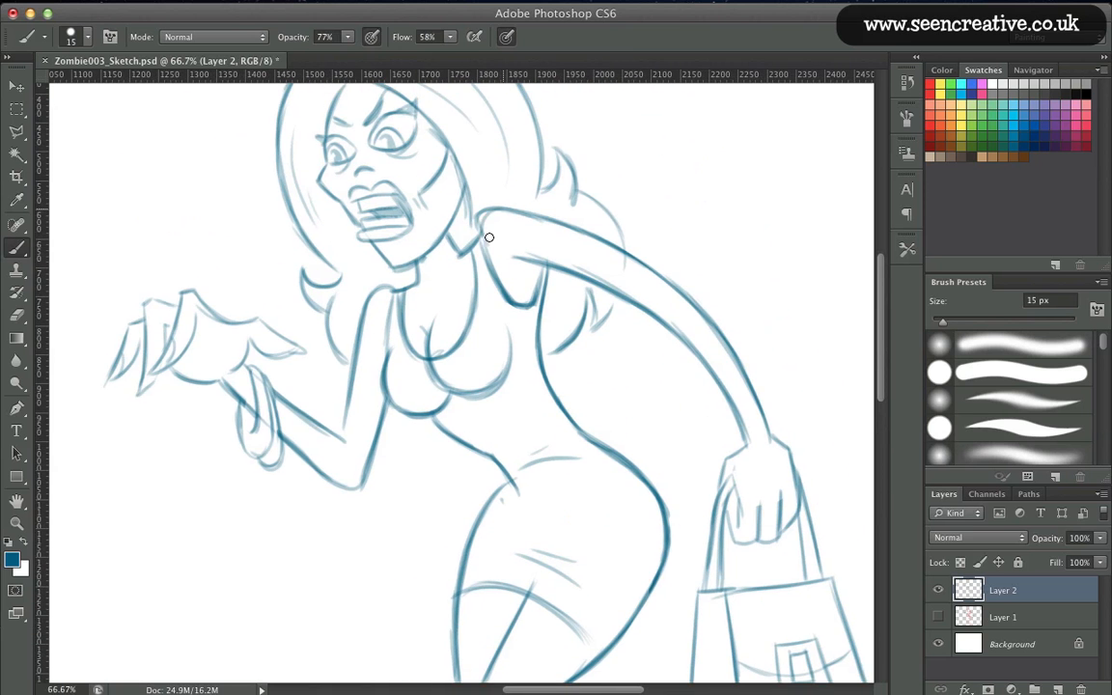
pyautogui.press('e')
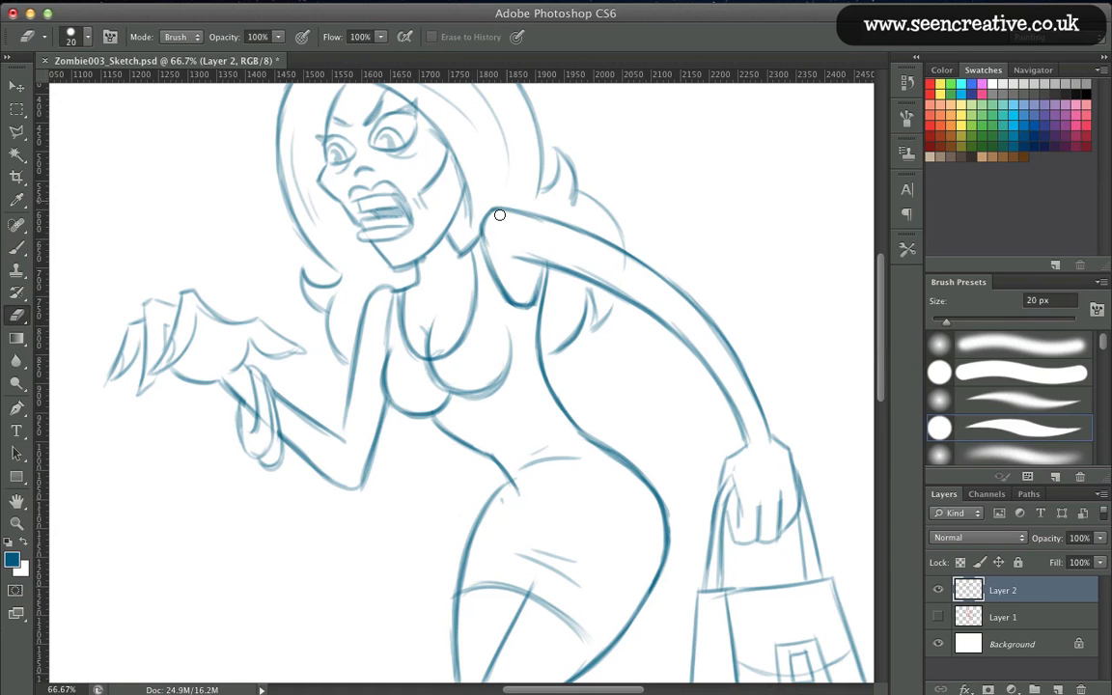
pyautogui.press('b')
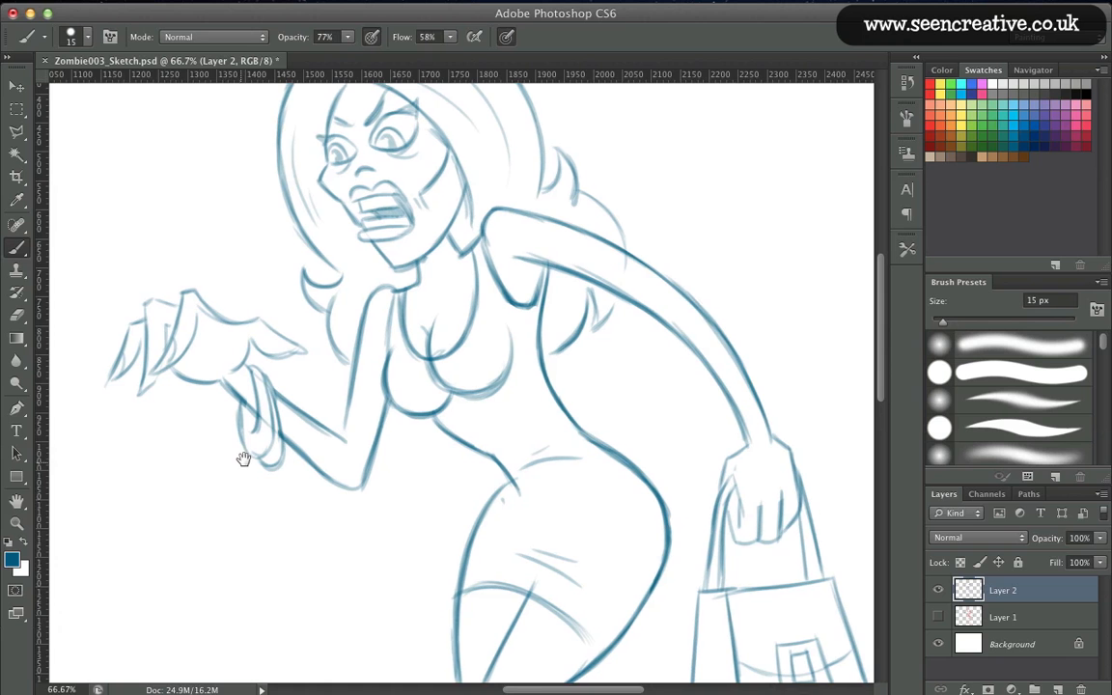
# Erase the loops hanging from the raised wrist with a 45 px eraser.
pyautogui.moveTo(243, 454); pyautogui.dragTo(266, 451)
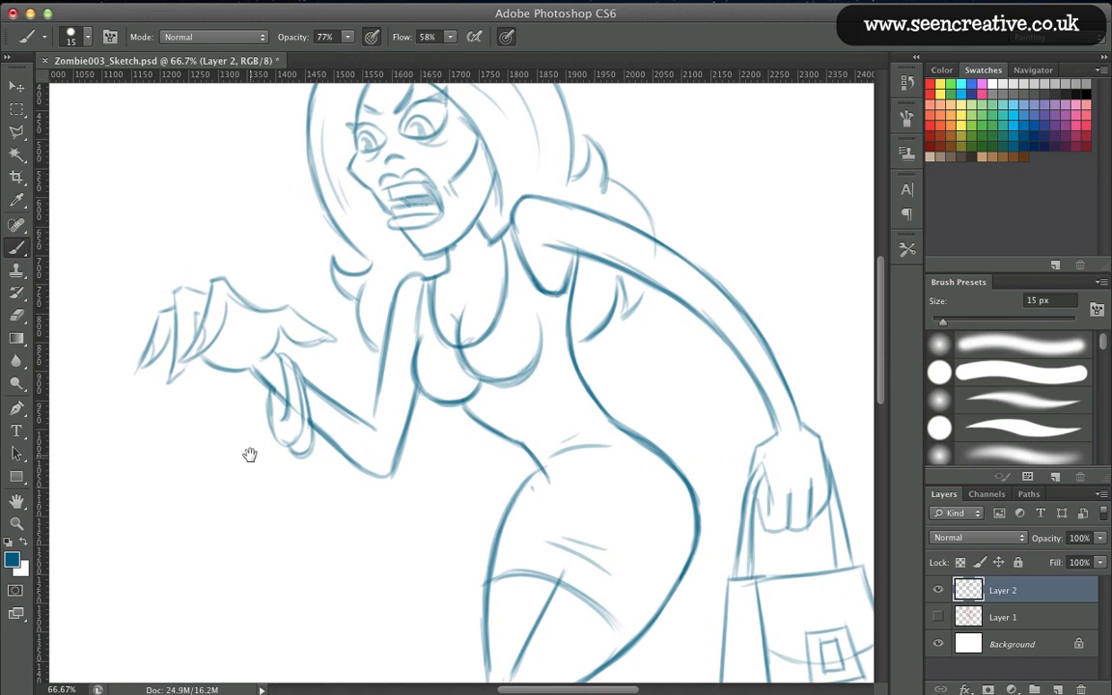
pyautogui.press('e')
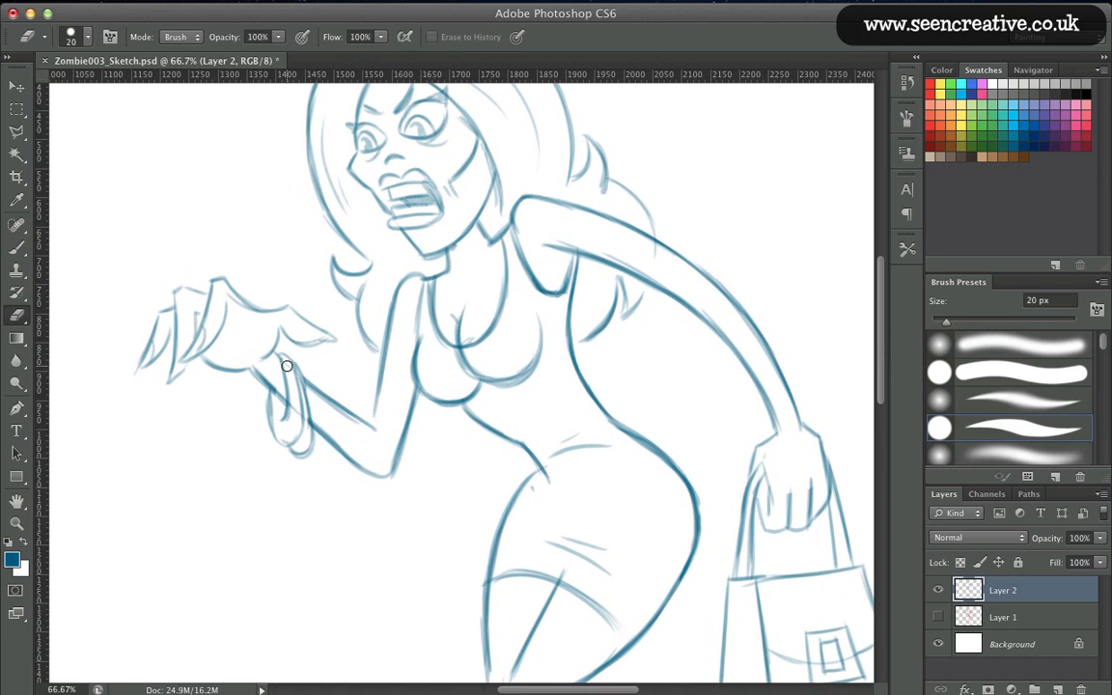
pyautogui.press(']')
pyautogui.press(']')
pyautogui.press(']')
pyautogui.press(']')
pyautogui.press(']')
pyautogui.moveTo(293, 368)
pyautogui.mouseDown()
pyautogui.moveTo(301, 410)
pyautogui.moveTo(281, 391)
pyautogui.moveTo(276, 438)
pyautogui.moveTo(281, 377)
pyautogui.moveTo(290, 439)
pyautogui.moveTo(286, 371)
pyautogui.mouseUp()
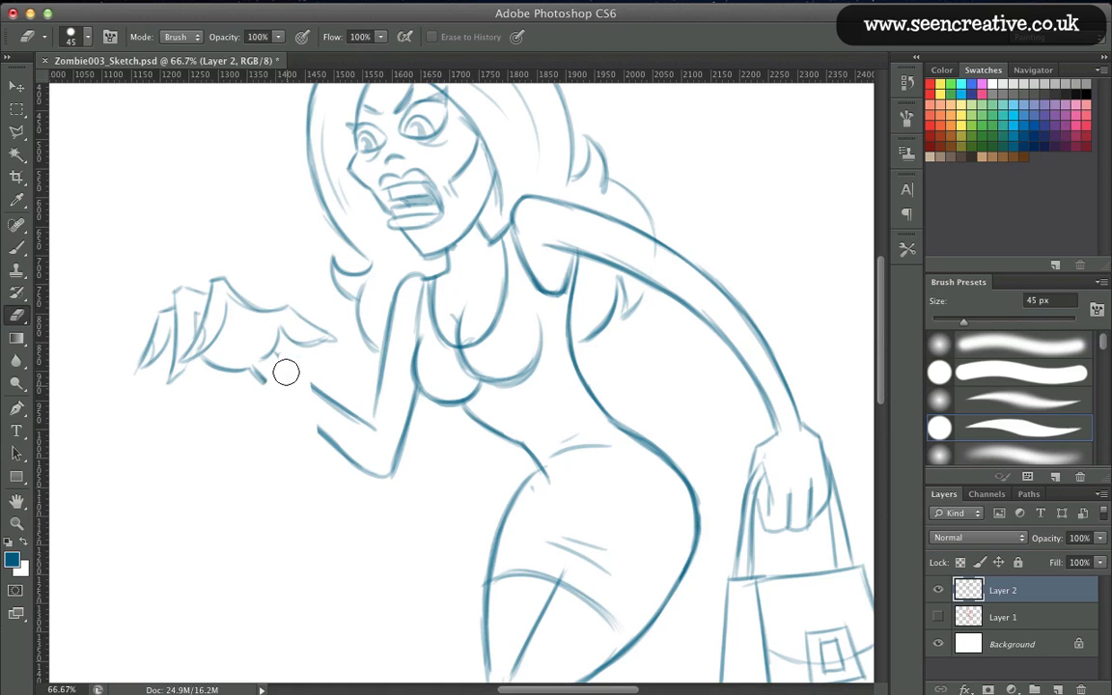
# Redraw the upper and lower forearm lines to reconnect the raised hand with the elbow.
pyautogui.press('b')
pyautogui.moveTo(350, 412)
pyautogui.mouseDown()
pyautogui.moveTo(277, 353)
pyautogui.moveTo(360, 419)
pyautogui.moveTo(307, 374)
pyautogui.mouseUp()
pyautogui.moveTo(355, 459)
pyautogui.mouseDown()
pyautogui.moveTo(253, 371)
pyautogui.moveTo(356, 461)
pyautogui.mouseUp()
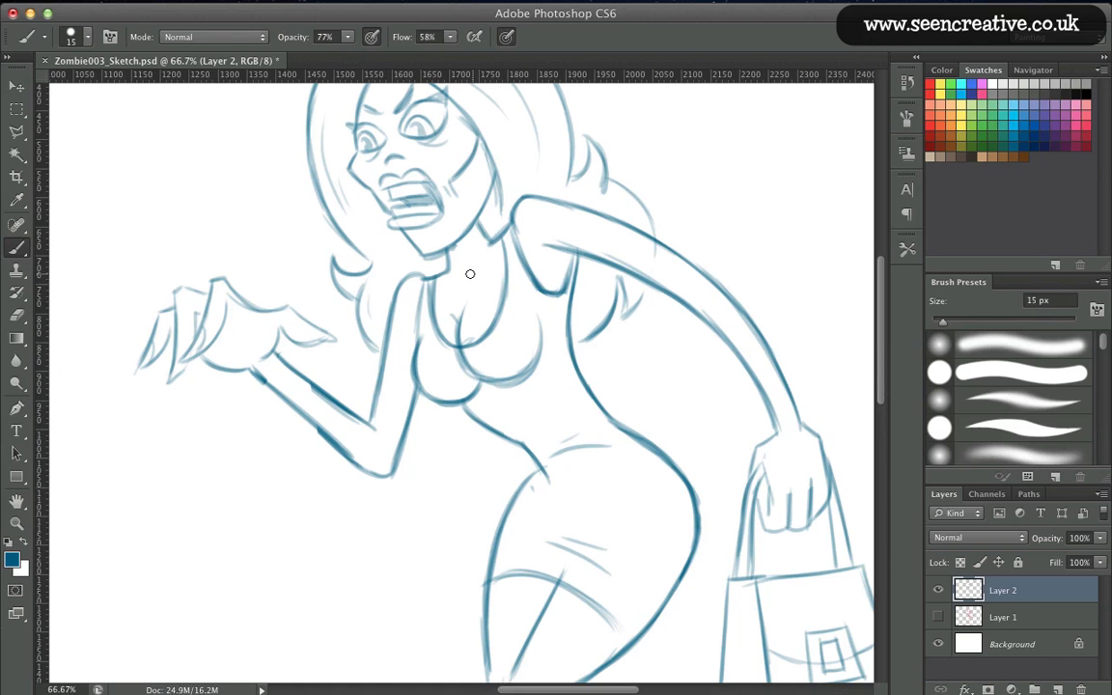
# Strengthen the outline of the hand gripping the bag and its handle, and add a small crease on the bag's side.
pyautogui.moveTo(290, 395); pyautogui.dragTo(251, 358)
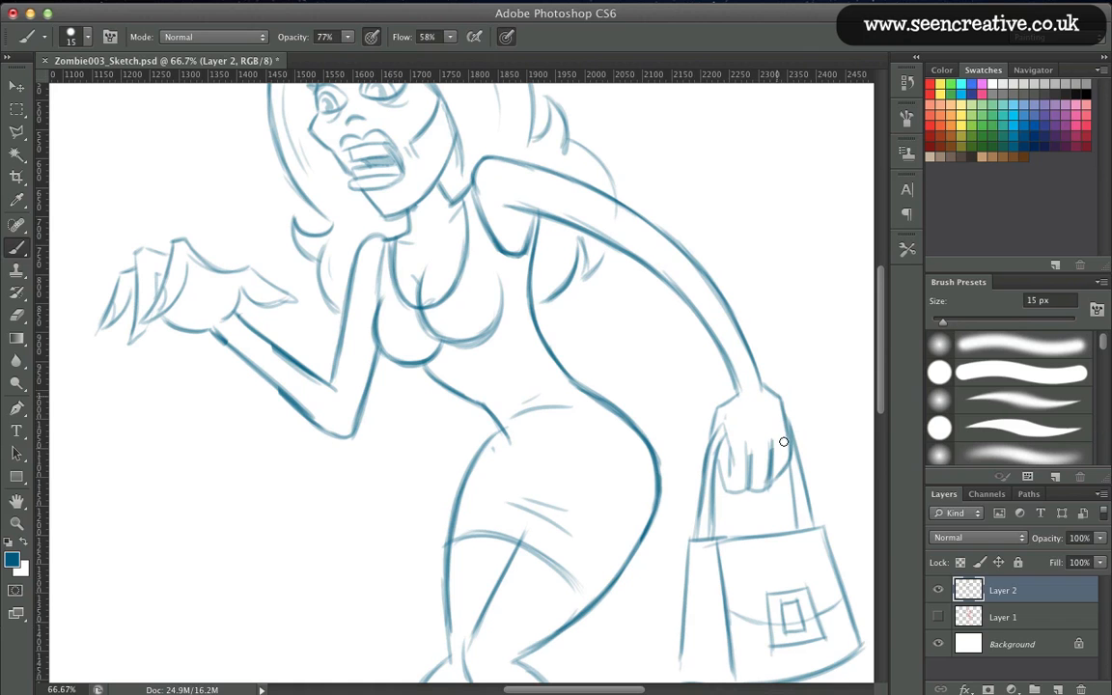
pyautogui.moveTo(784, 441); pyautogui.dragTo(775, 472)
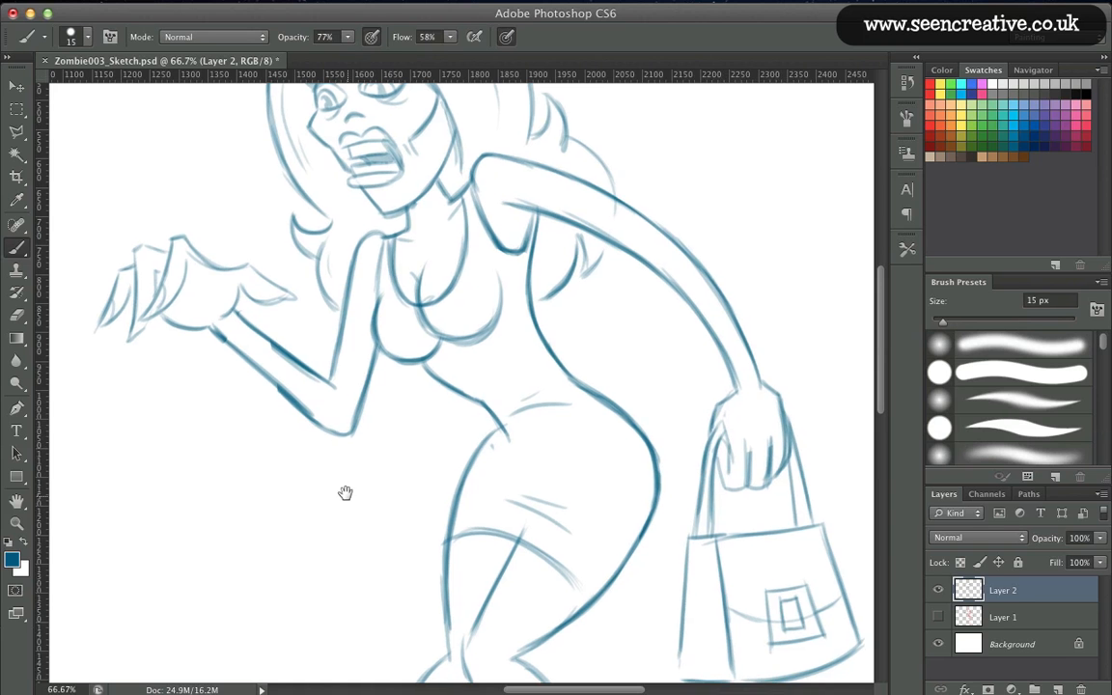
pyautogui.moveTo(585, 551); pyautogui.dragTo(570, 495)
pyautogui.moveTo(697, 420); pyautogui.dragTo(671, 593)
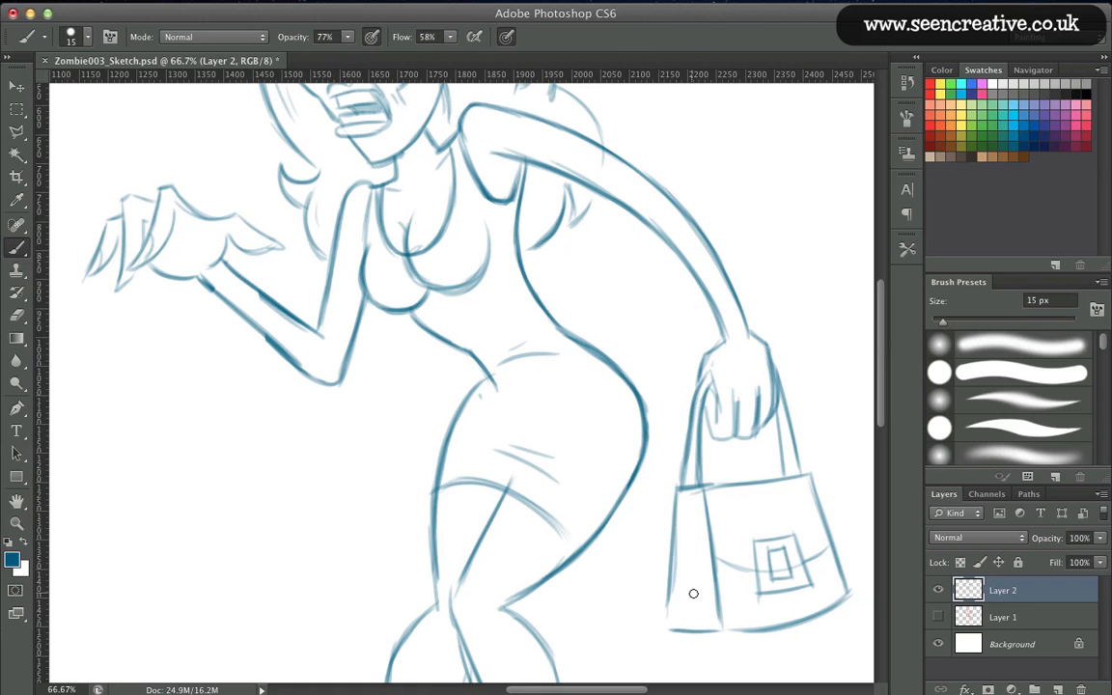
pyautogui.moveTo(275, 496); pyautogui.dragTo(273, 476)
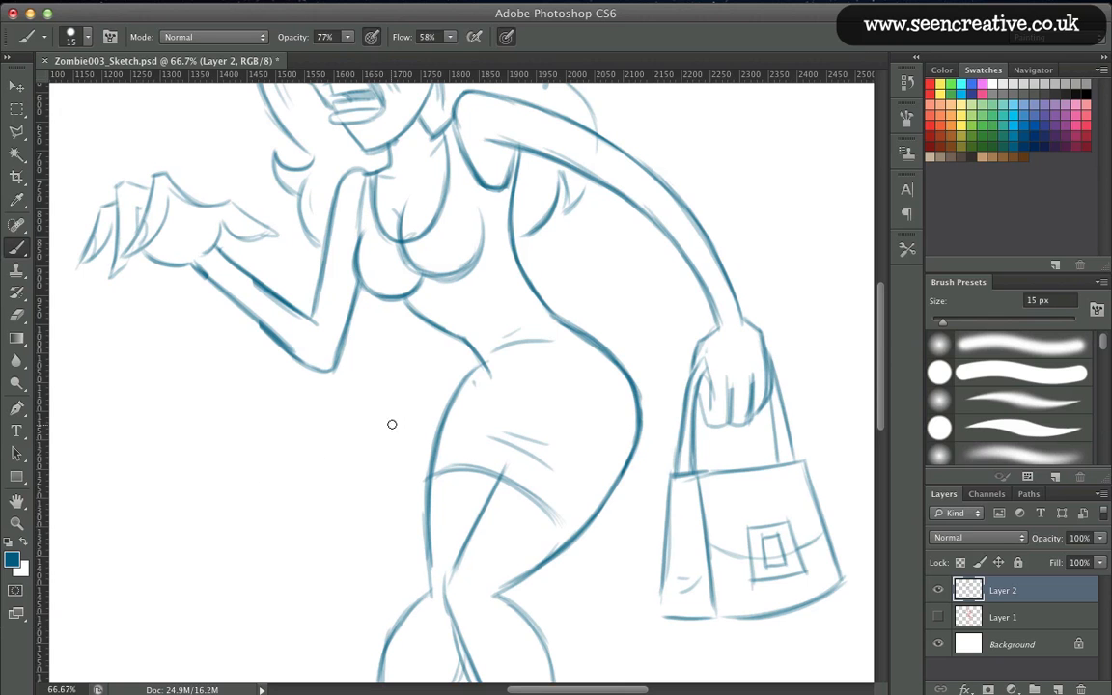
# Clean up the lower legs and redraw the ankle outlines above both high heels.
pyautogui.press('e')
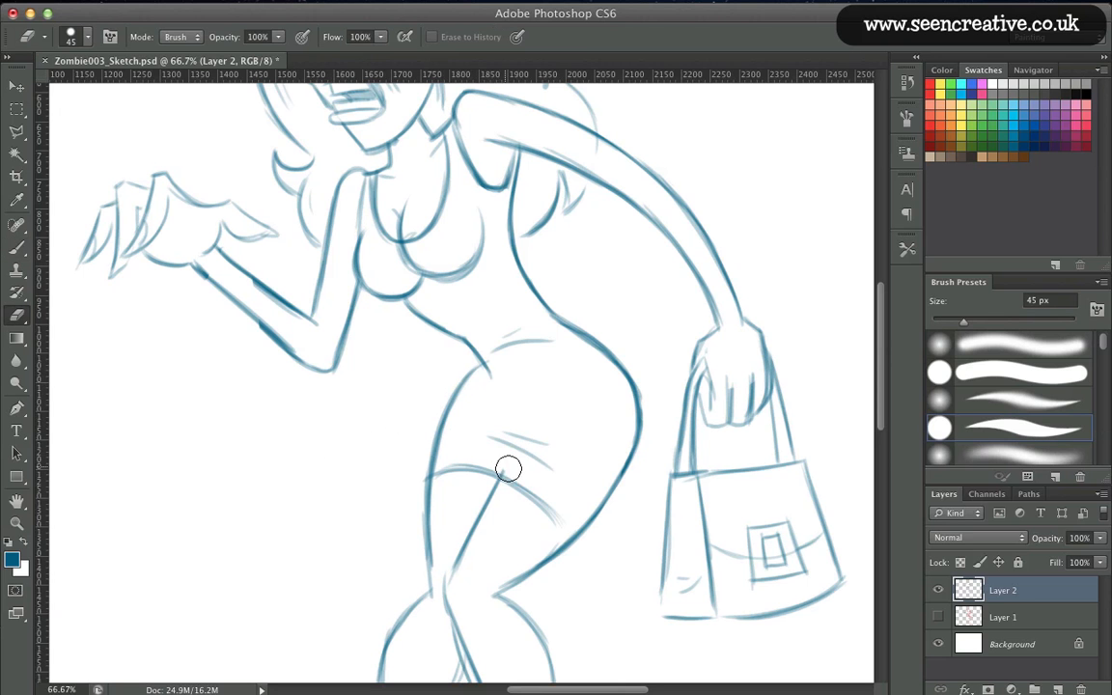
pyautogui.moveTo(362, 485)
pyautogui.mouseDown()
pyautogui.moveTo(274, 353)
pyautogui.moveTo(291, 392)
pyautogui.moveTo(277, 348)
pyautogui.moveTo(310, 325)
pyautogui.moveTo(366, 464)
pyautogui.mouseUp()
pyautogui.moveTo(331, 397); pyautogui.dragTo(387, 499)
pyautogui.moveTo(355, 437); pyautogui.dragTo(390, 503)
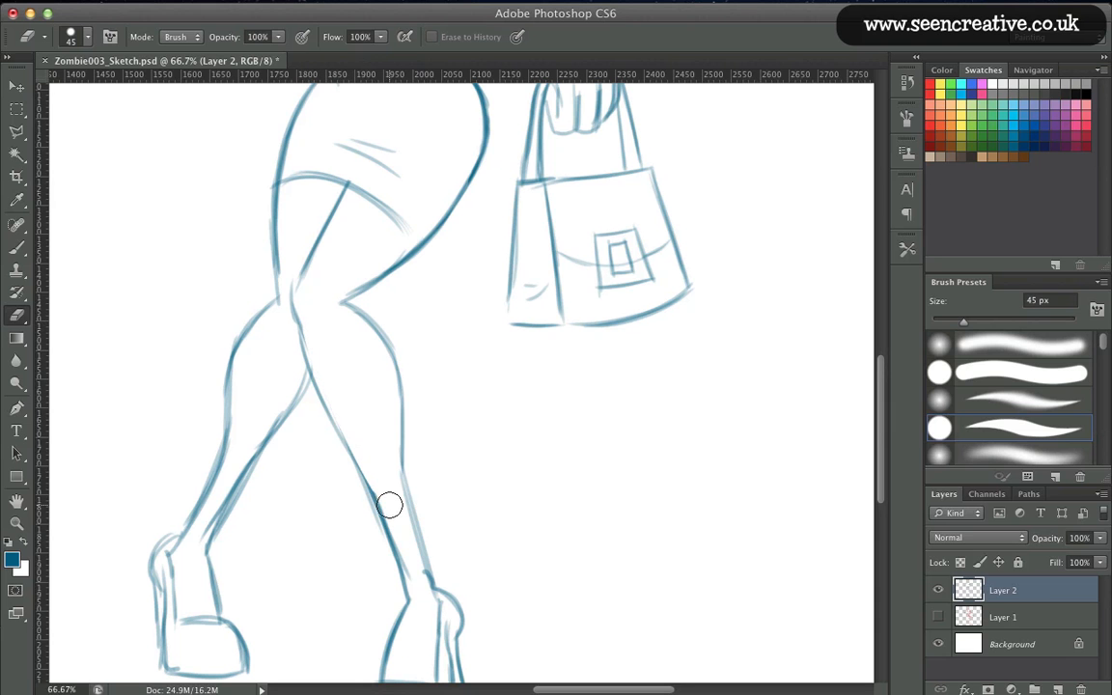
pyautogui.moveTo(159, 449); pyautogui.dragTo(178, 401)
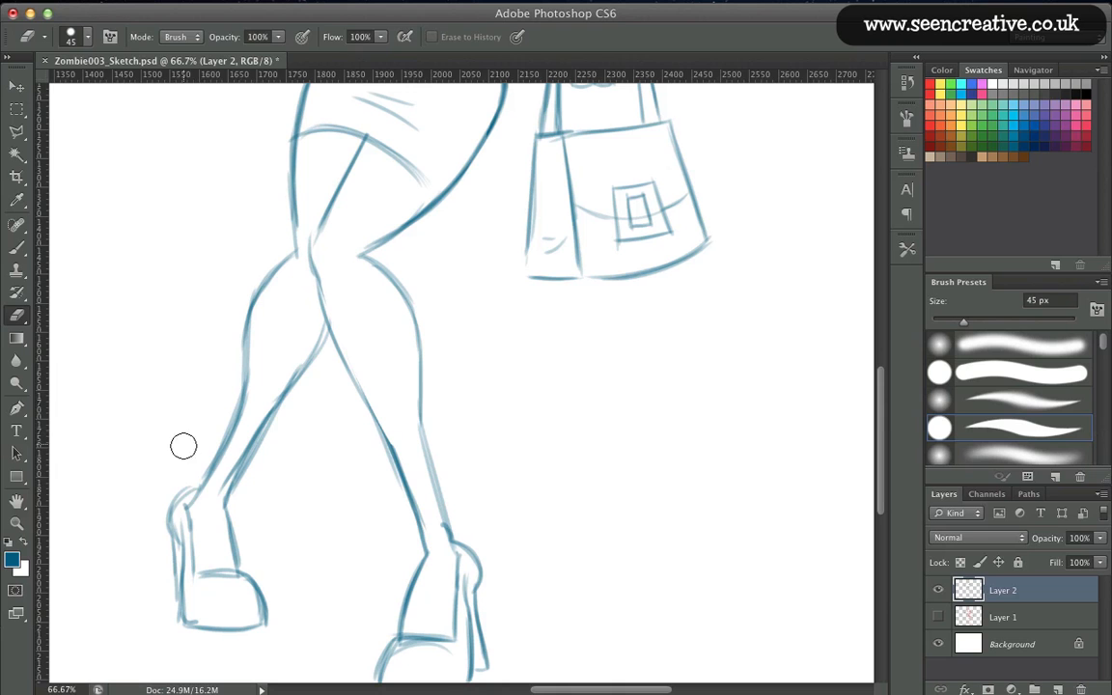
pyautogui.press('b')
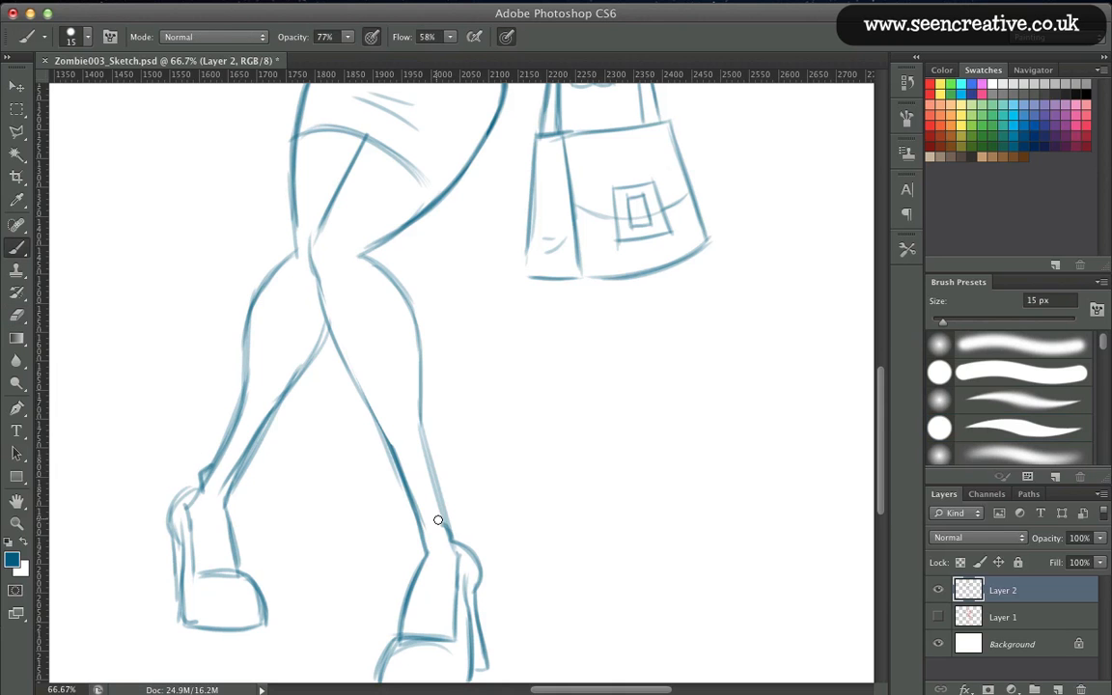
# Extend the dress hem line so it meets the thigh outlines on both sides.
pyautogui.moveTo(189, 452); pyautogui.dragTo(191, 471)
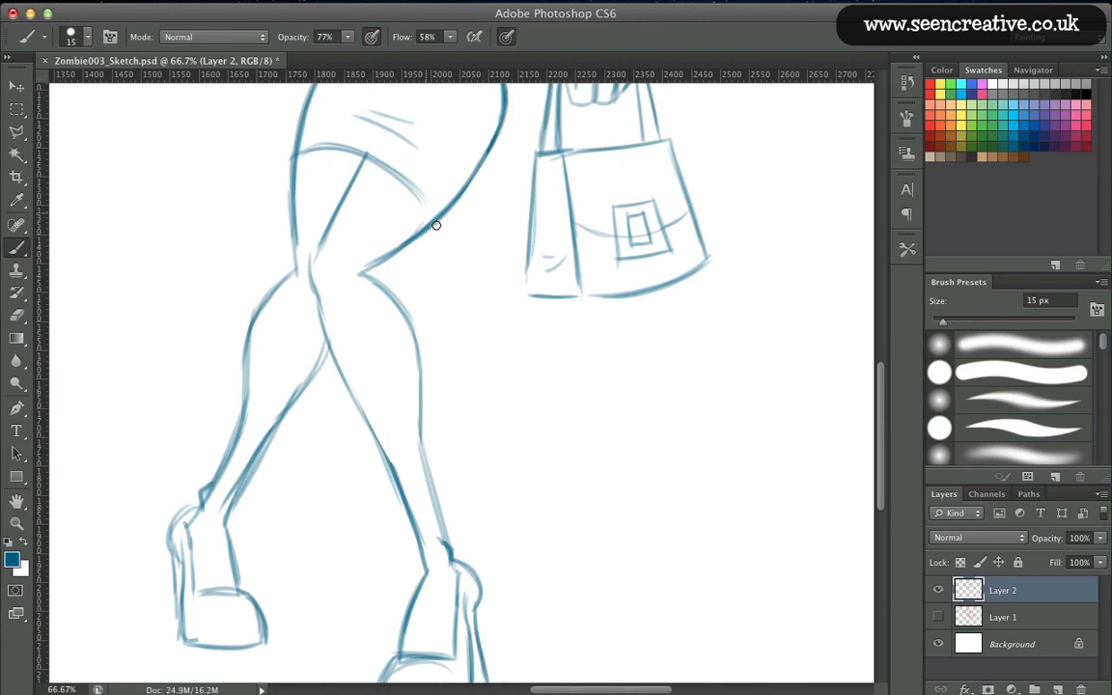
pyautogui.moveTo(436, 225); pyautogui.dragTo(315, 148)
pyautogui.moveTo(389, 195); pyautogui.dragTo(294, 135)
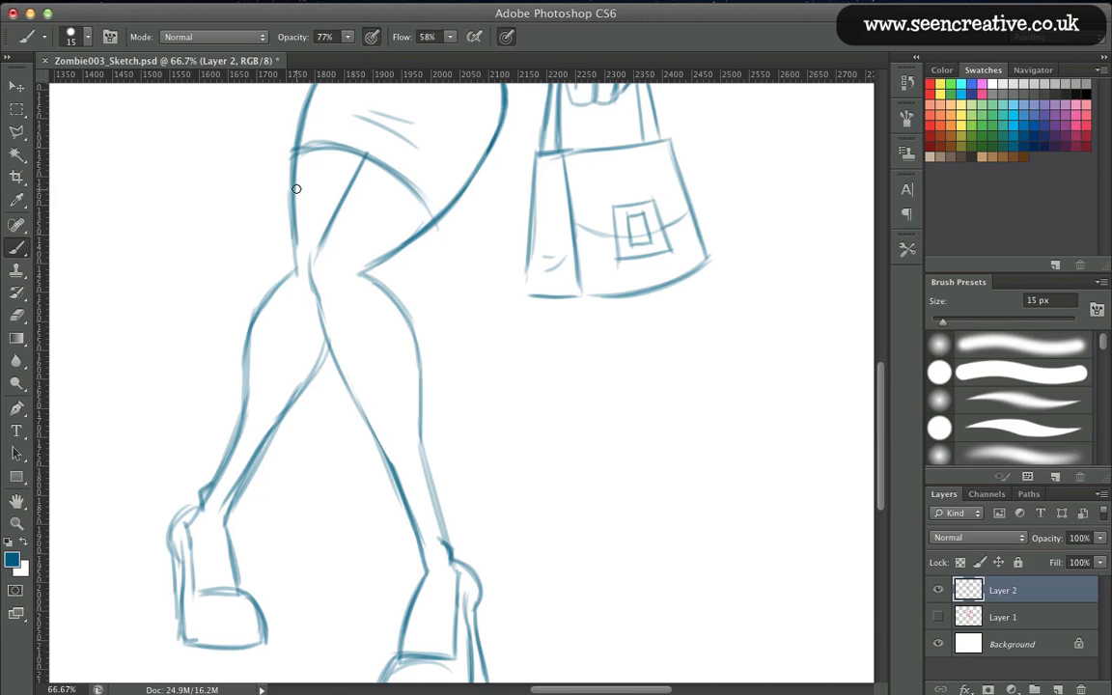
# Draw a new inner thigh line below the hem, erase the old one and restore the broken hem curve.
pyautogui.press('super+minus')
pyautogui.moveTo(253, 379); pyautogui.dragTo(263, 431)
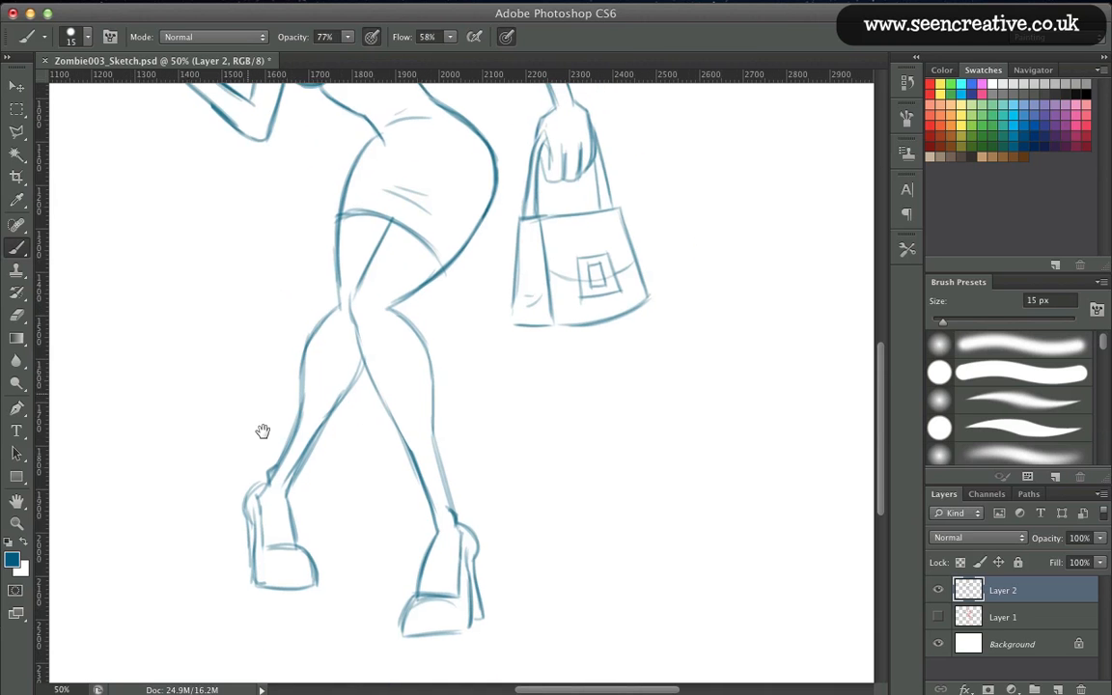
pyautogui.press('super+plus')
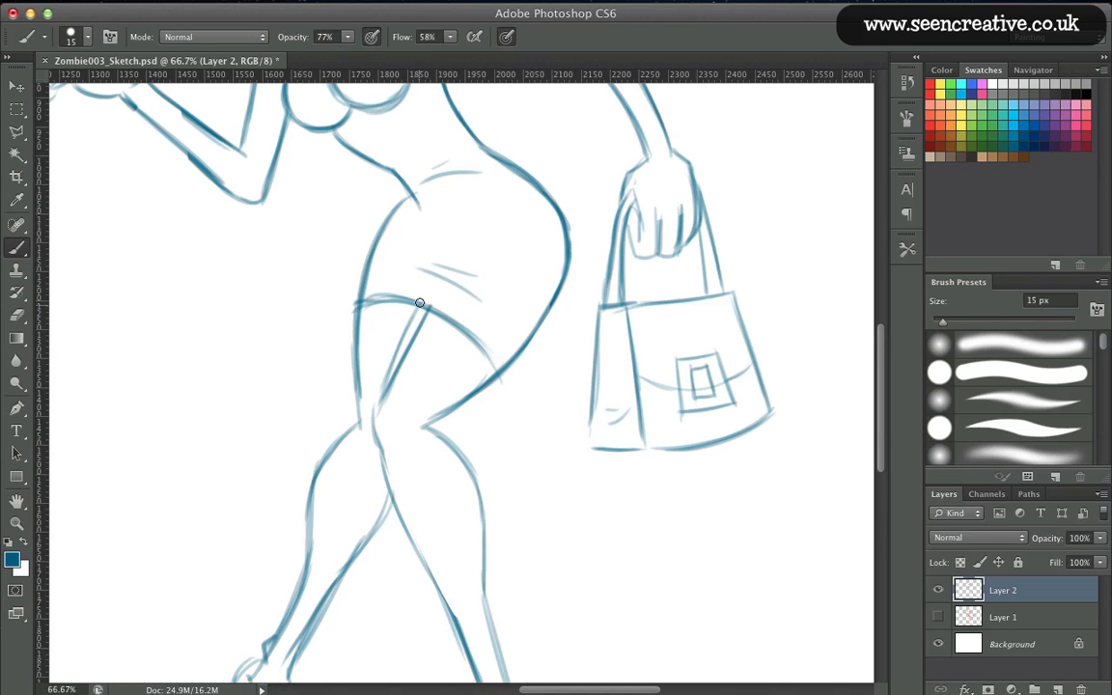
pyautogui.moveTo(418, 301); pyautogui.dragTo(376, 403)
pyautogui.press('e')
pyautogui.moveTo(427, 323); pyautogui.dragTo(384, 405)
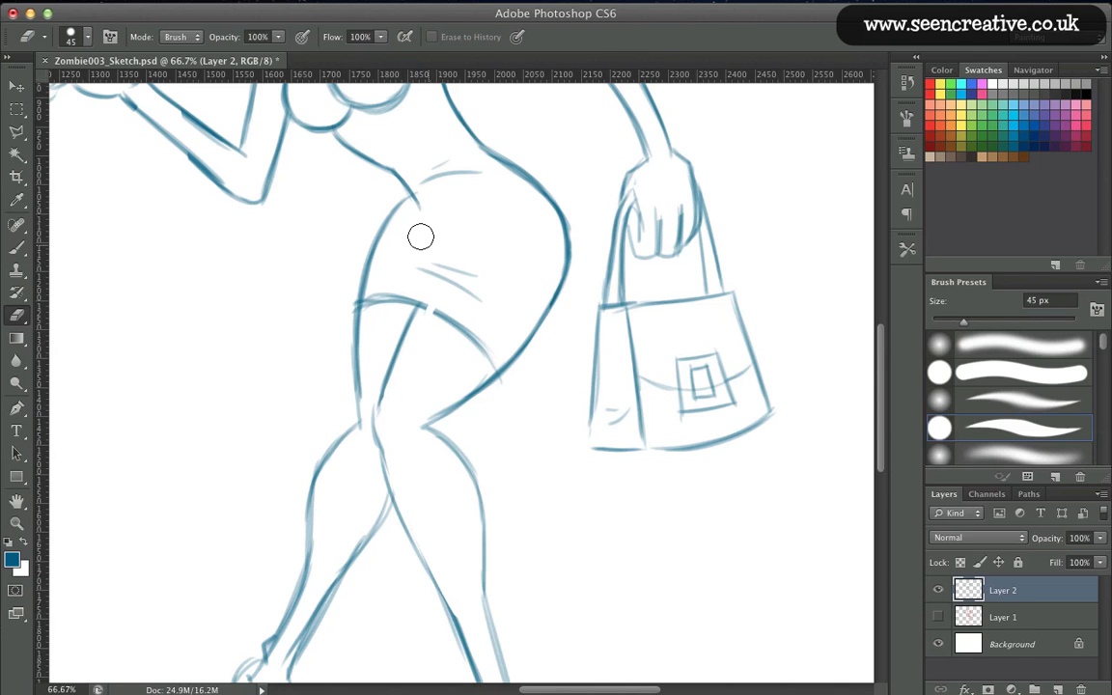
pyautogui.press('b')
pyautogui.moveTo(355, 297); pyautogui.dragTo(421, 306)
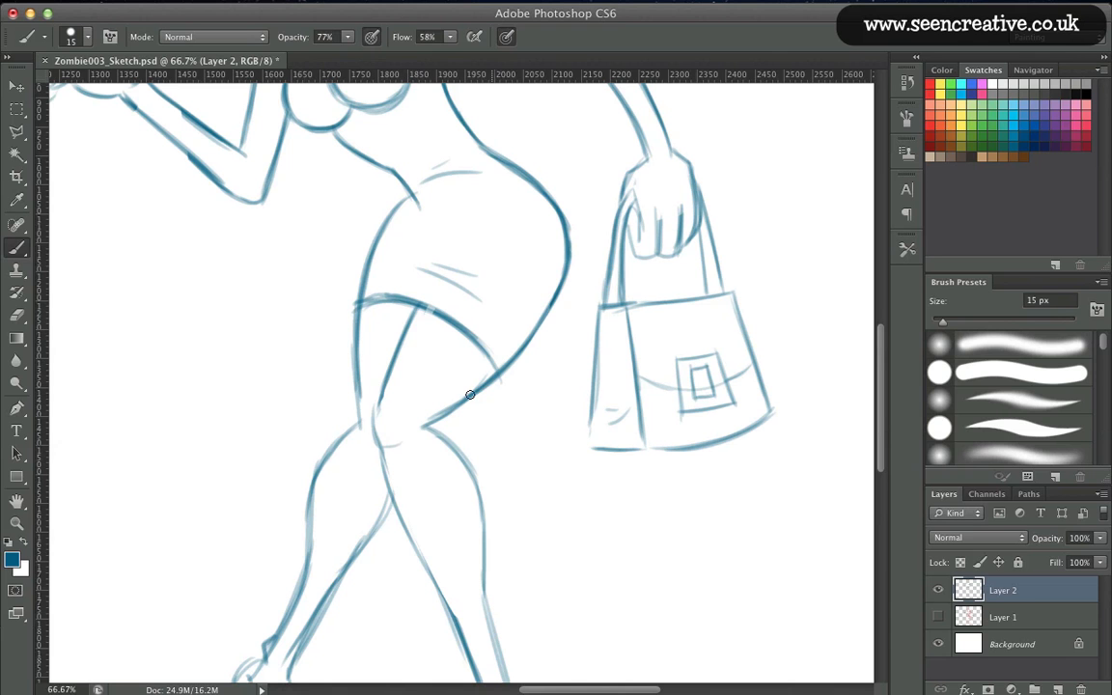
# Redraw the rear hip curve slightly further in, from the waist down to the thigh, and erase the old outer line.
pyautogui.moveTo(543, 311)
pyautogui.mouseDown()
pyautogui.moveTo(558, 276)
pyautogui.moveTo(526, 202)
pyautogui.mouseUp()
pyautogui.moveTo(556, 284)
pyautogui.mouseDown()
pyautogui.moveTo(562, 251)
pyautogui.moveTo(511, 182)
pyautogui.moveTo(564, 233)
pyautogui.moveTo(477, 141)
pyautogui.mouseUp()
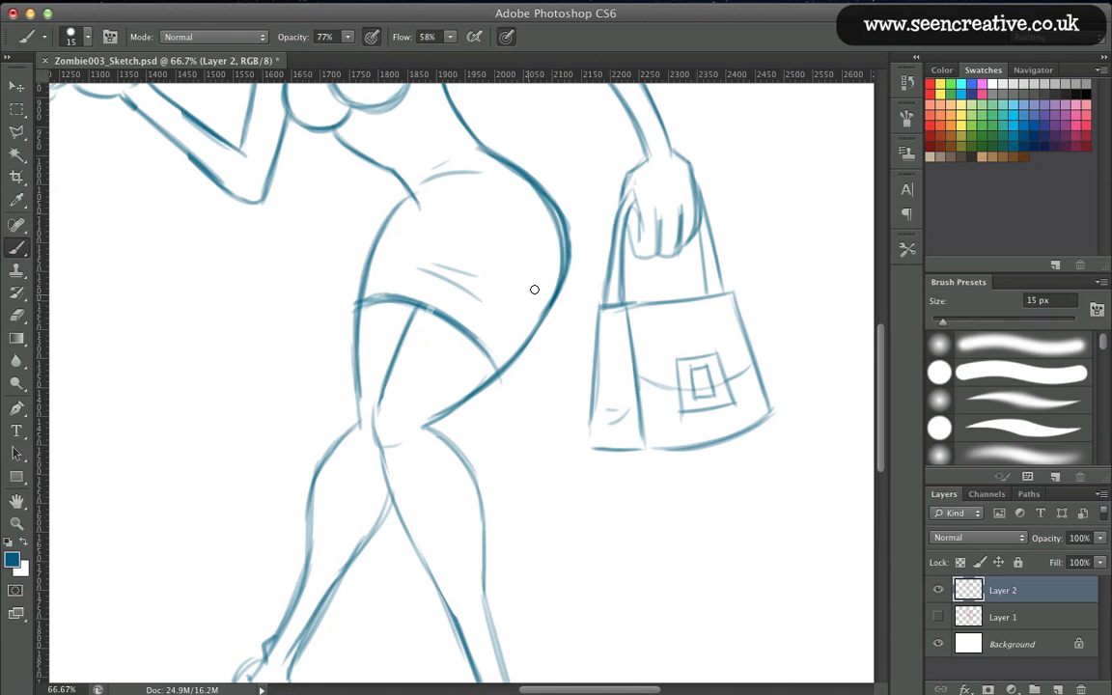
pyautogui.press('e')
pyautogui.press('[')
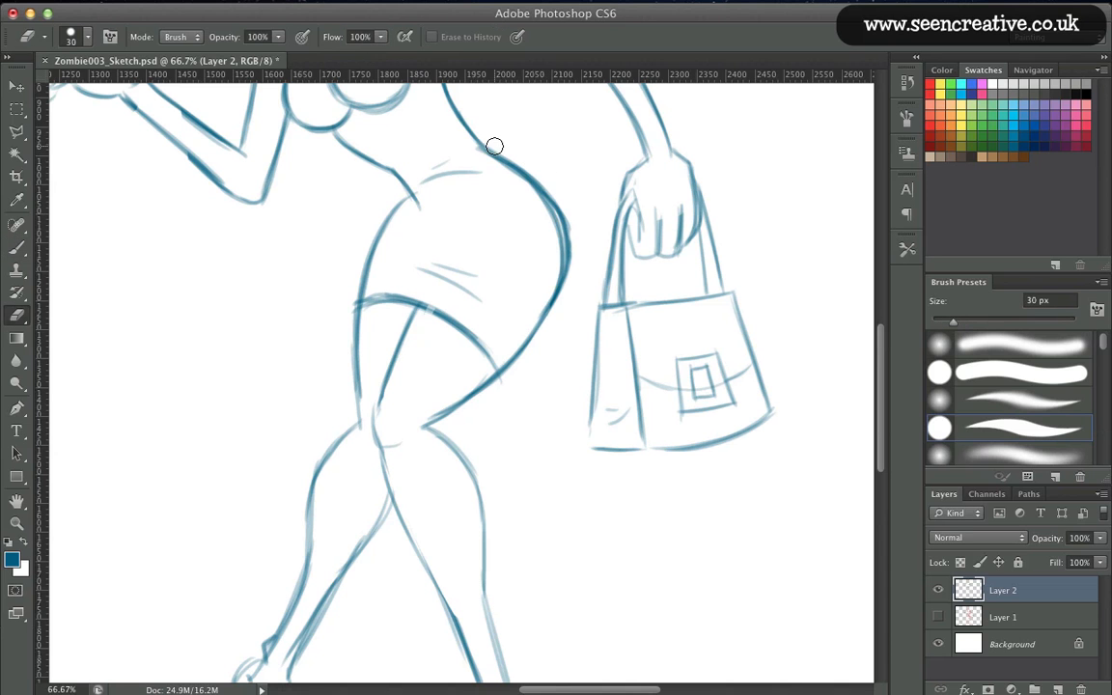
pyautogui.moveTo(502, 151)
pyautogui.mouseDown()
pyautogui.moveTo(555, 204)
pyautogui.moveTo(570, 240)
pyautogui.moveTo(566, 288)
pyautogui.mouseUp()
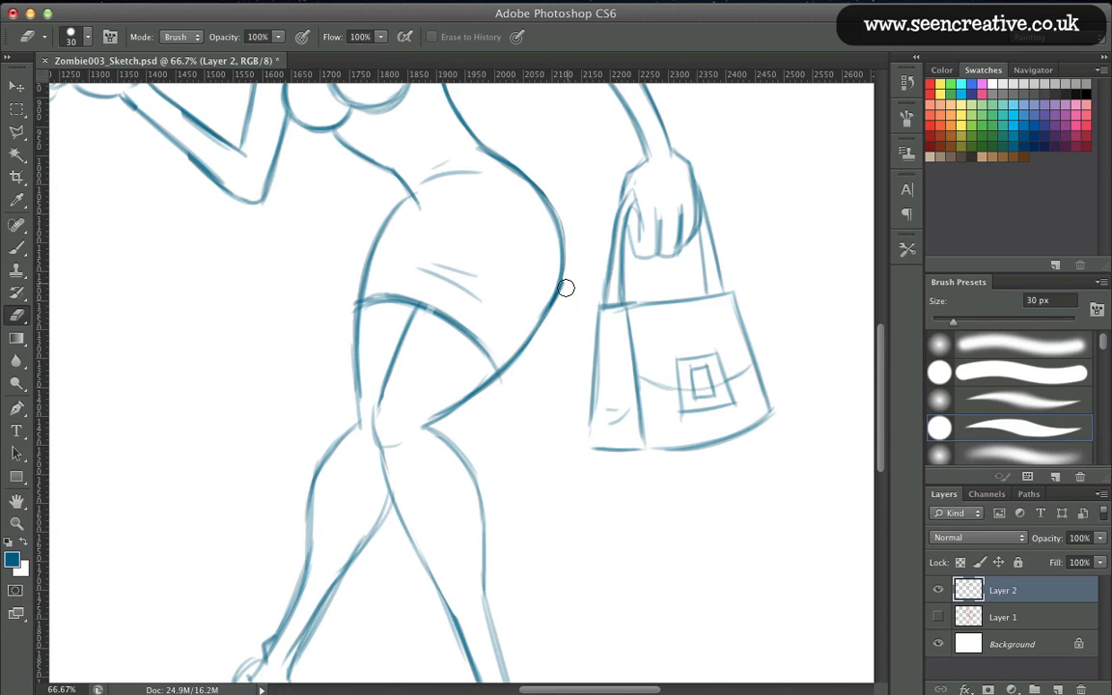
pyautogui.press('b')
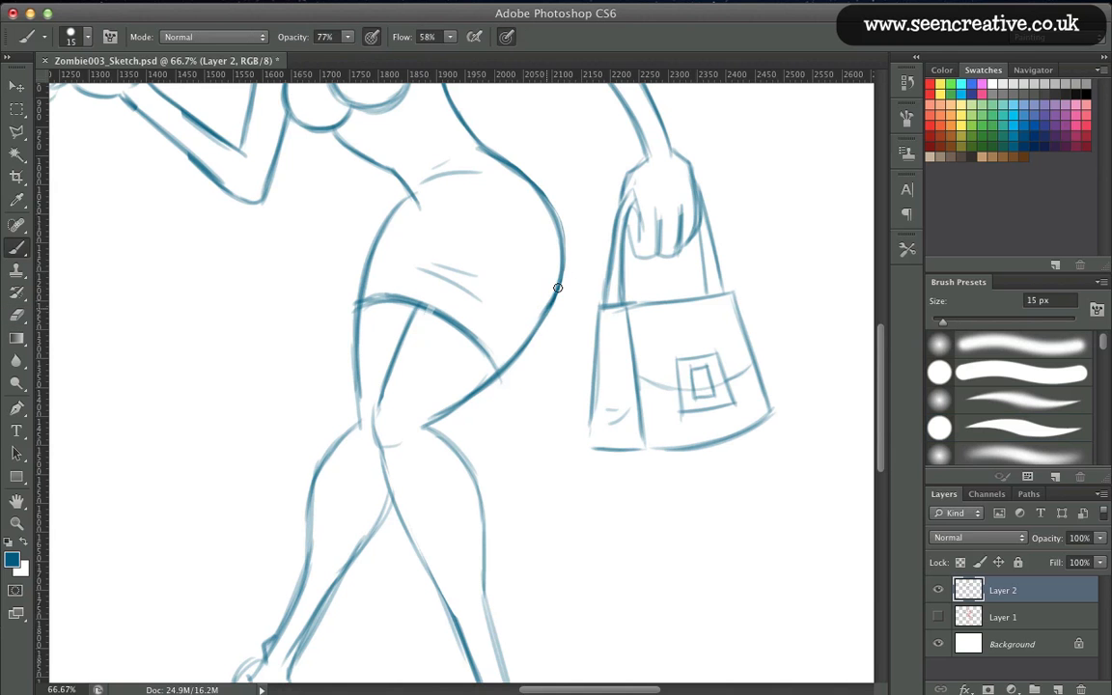
# Strengthen the finger, palm and thumb outlines of the raised hand.
pyautogui.press('super+0')
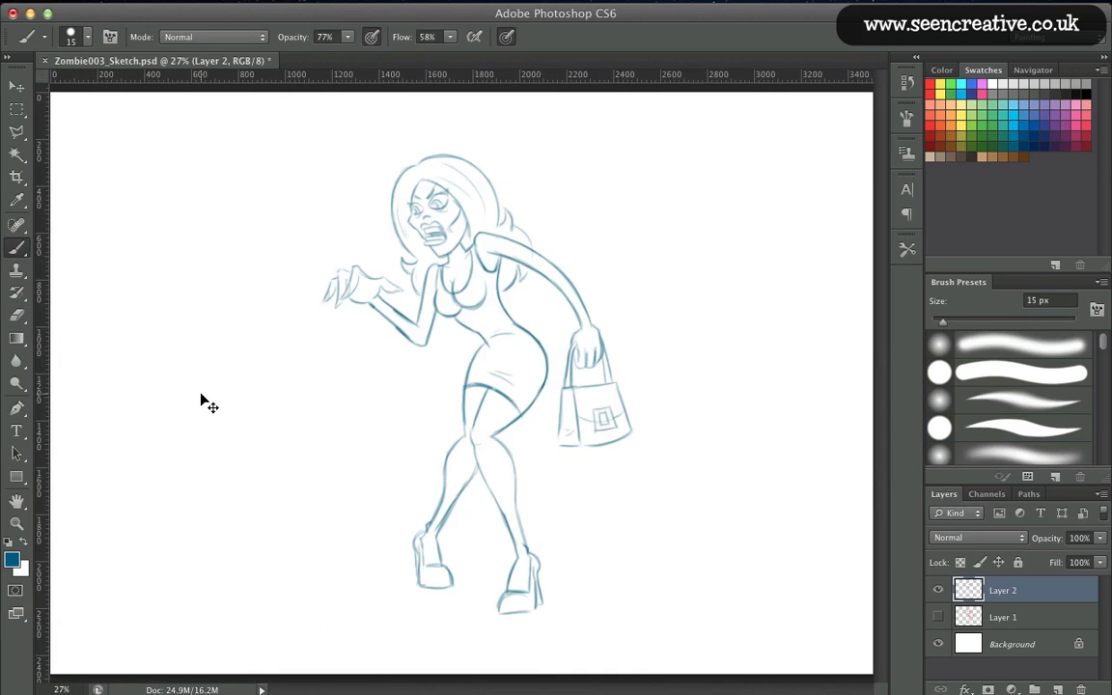
pyautogui.press('super+equal')
pyautogui.press('super+equal')
pyautogui.moveTo(222, 413); pyautogui.dragTo(316, 507)
pyautogui.press('super+equal')
pyautogui.press('super+equal')
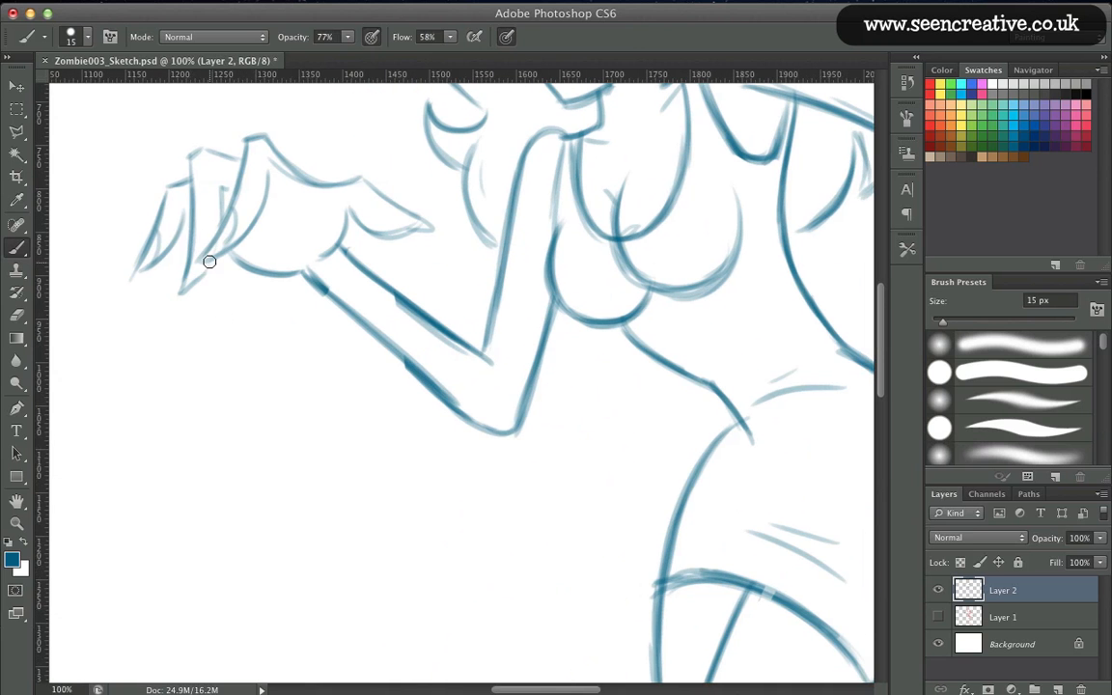
pyautogui.moveTo(196, 236); pyautogui.dragTo(183, 285)
pyautogui.moveTo(221, 196); pyautogui.dragTo(222, 226)
pyautogui.moveTo(237, 159)
pyautogui.mouseDown()
pyautogui.moveTo(204, 144)
pyautogui.moveTo(188, 154)
pyautogui.moveTo(179, 225)
pyautogui.mouseUp()
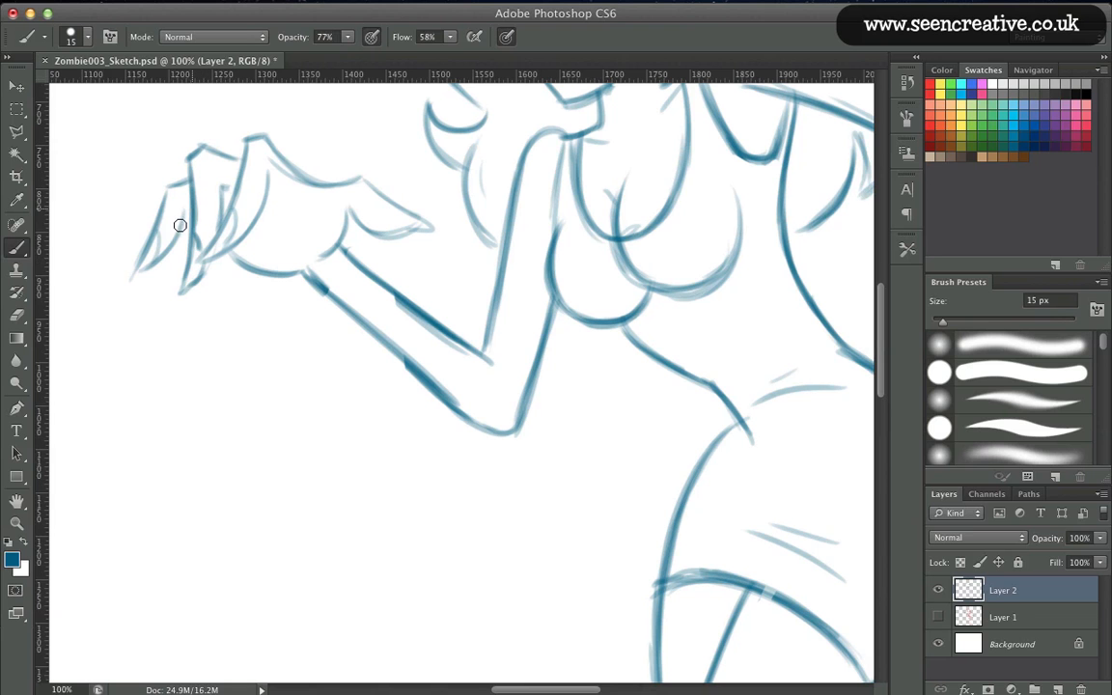
pyautogui.moveTo(300, 273); pyautogui.dragTo(239, 249)
pyautogui.moveTo(353, 182)
pyautogui.mouseDown()
pyautogui.moveTo(301, 176)
pyautogui.moveTo(422, 217)
pyautogui.moveTo(363, 231)
pyautogui.moveTo(345, 208)
pyautogui.moveTo(335, 250)
pyautogui.mouseUp()
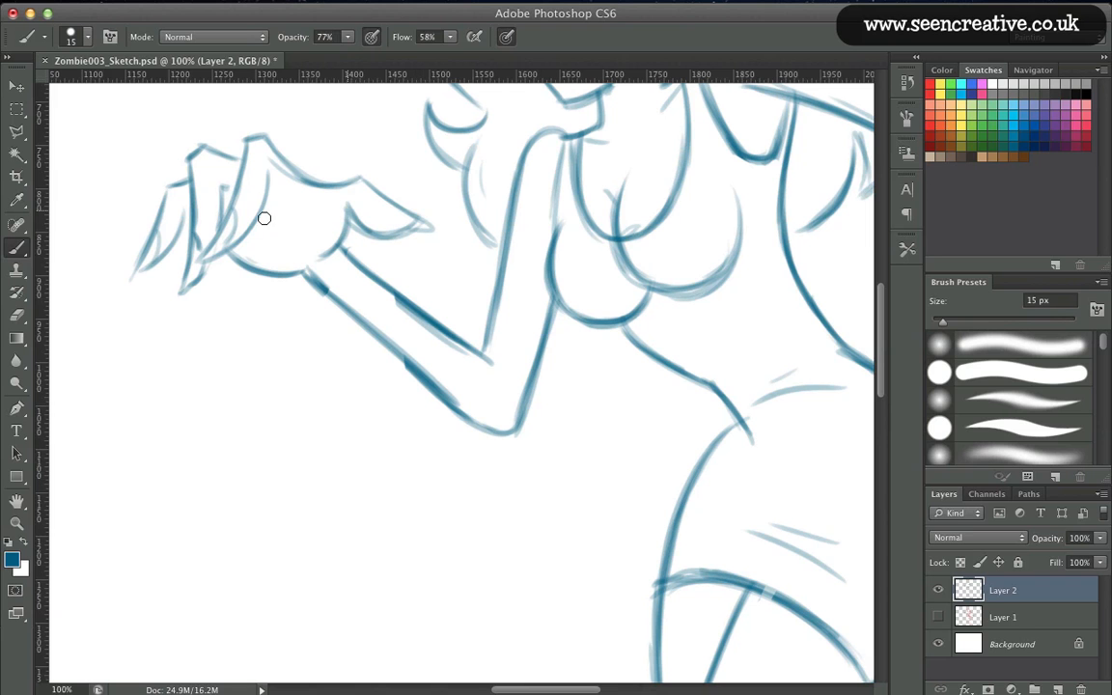
pyautogui.moveTo(247, 146)
pyautogui.mouseDown()
pyautogui.moveTo(255, 198)
pyautogui.moveTo(229, 234)
pyautogui.mouseUp()
# Reinforce both forearm outlines of the raised arm from wrist to elbow, and darken the hair lock beside the neck.
pyautogui.moveTo(305, 269); pyautogui.dragTo(406, 360)
pyautogui.moveTo(344, 247); pyautogui.dragTo(484, 346)
pyautogui.moveTo(344, 250); pyautogui.dragTo(411, 307)
pyautogui.press('super+z')
pyautogui.moveTo(339, 247); pyautogui.dragTo(485, 351)
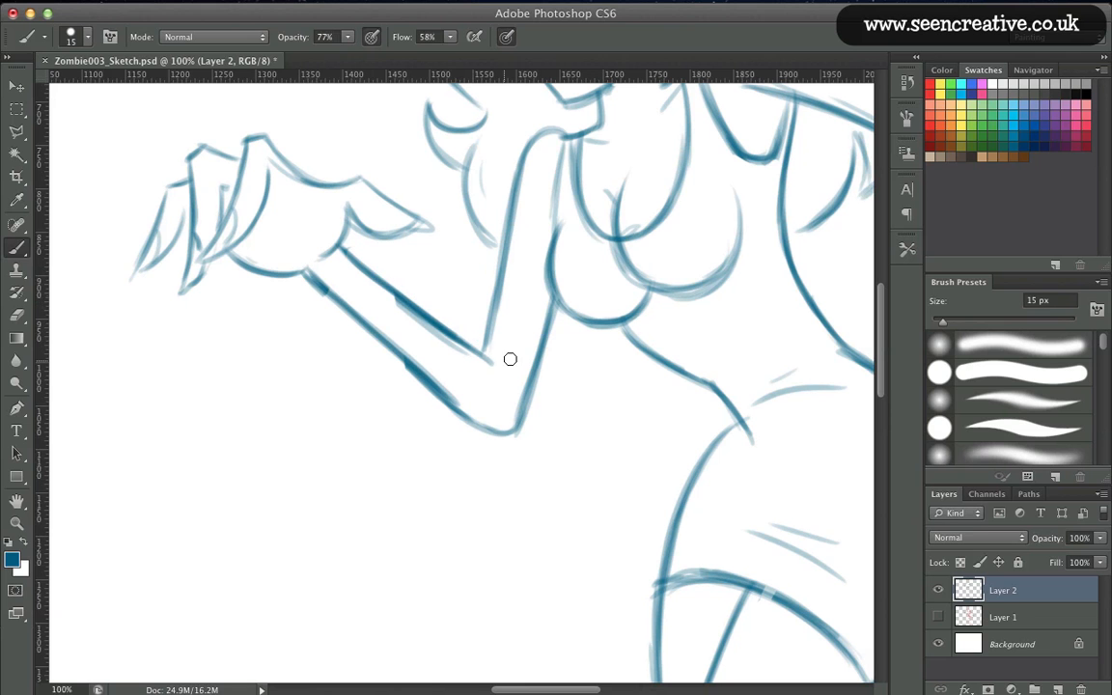
pyautogui.moveTo(469, 172)
pyautogui.mouseDown()
pyautogui.moveTo(507, 242)
pyautogui.moveTo(495, 240)
pyautogui.mouseUp()
# Draw light curved fishnet lines in one diagonal direction along the front leg, from the dress hem down to the shoe.
pyautogui.press('super+0')
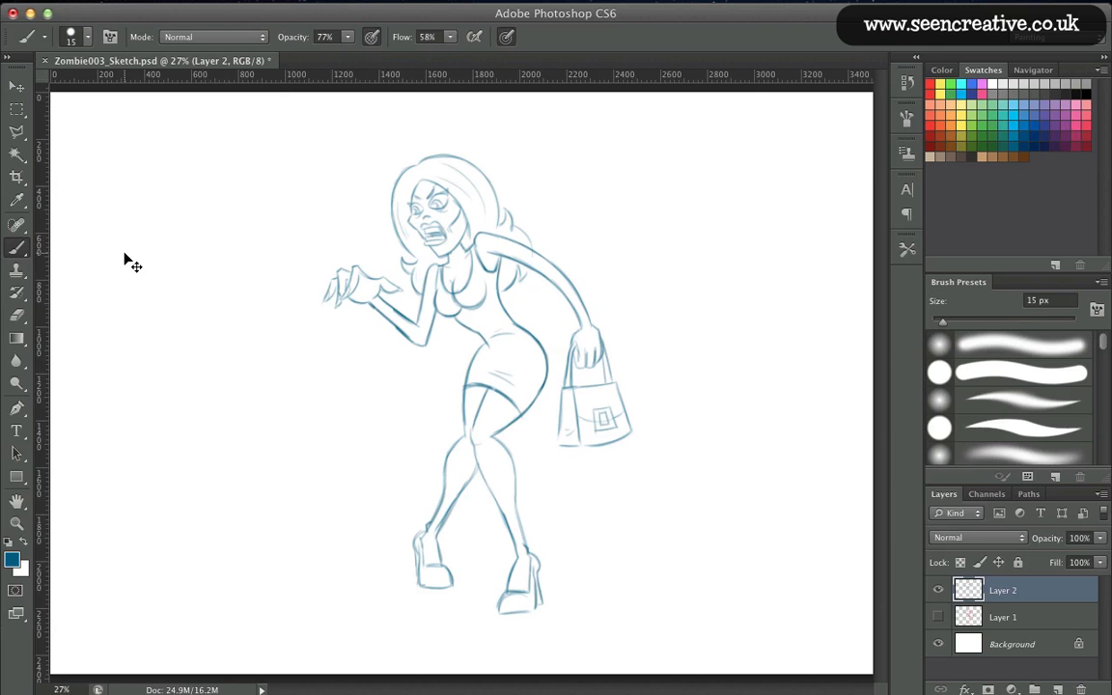
pyautogui.press('super+plus')
pyautogui.press('super+plus')
pyautogui.press('super+plus')
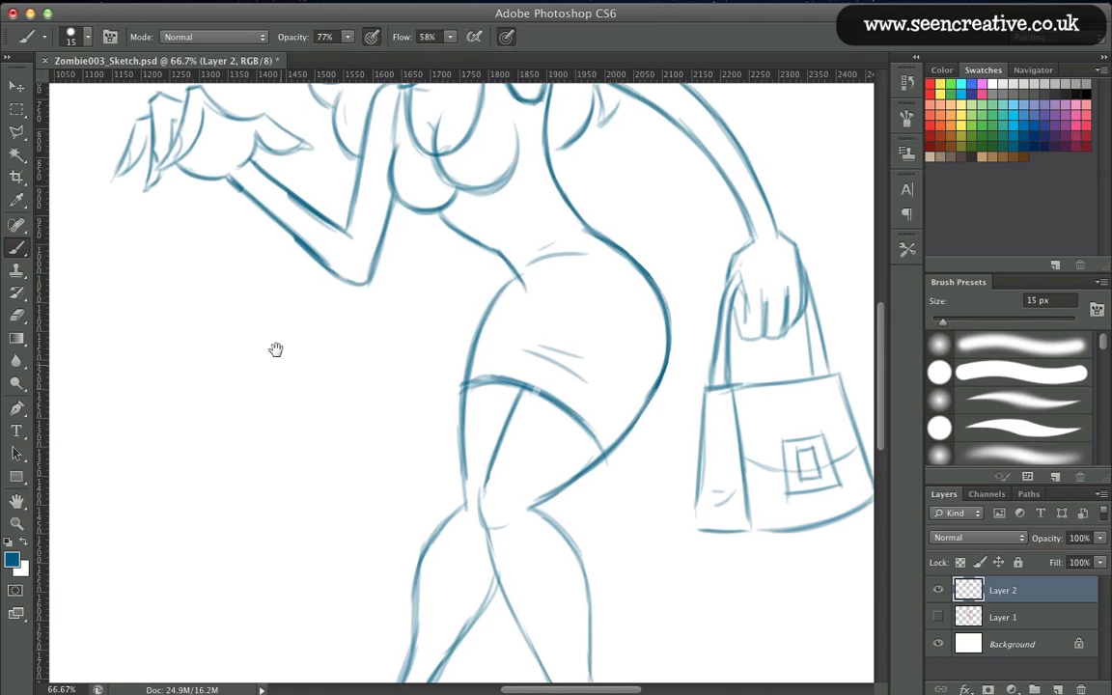
pyautogui.moveTo(321, 384); pyautogui.dragTo(282, 284)
pyautogui.moveTo(502, 288)
pyautogui.mouseDown()
pyautogui.moveTo(537, 368)
pyautogui.moveTo(518, 383)
pyautogui.mouseUp()
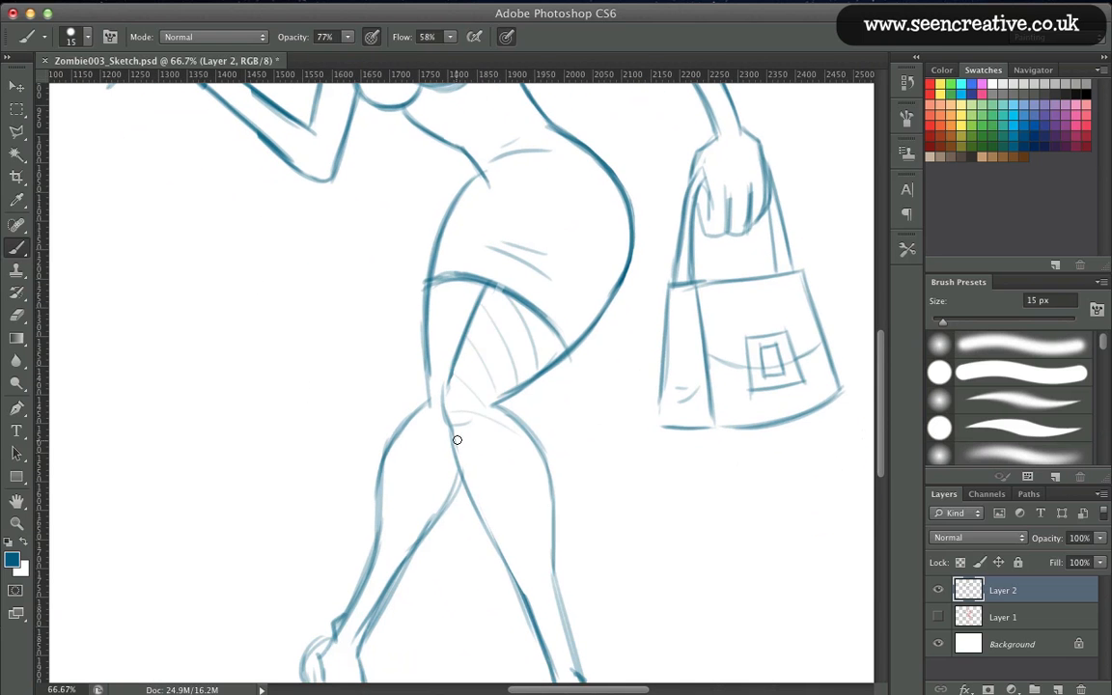
pyautogui.moveTo(458, 440); pyautogui.dragTo(542, 479)
pyautogui.moveTo(468, 477)
pyautogui.mouseDown()
pyautogui.moveTo(548, 523)
pyautogui.moveTo(519, 547)
pyautogui.mouseUp()
pyautogui.moveTo(381, 519); pyautogui.dragTo(368, 453)
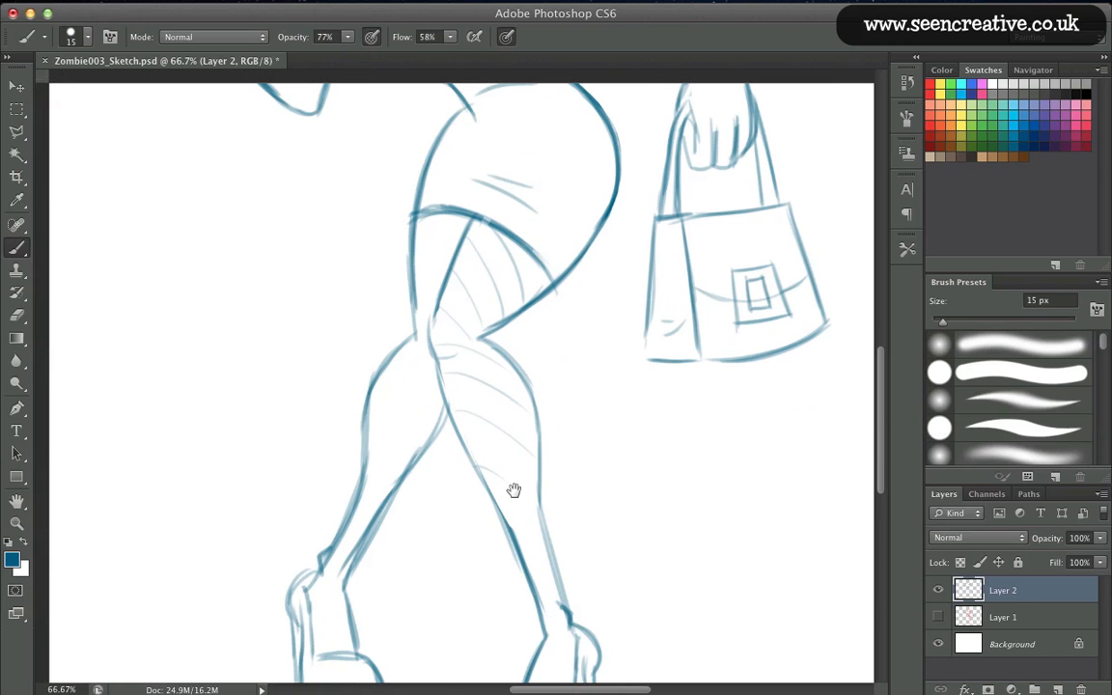
pyautogui.press('super+r')
pyautogui.moveTo(422, 531); pyautogui.dragTo(394, 386)
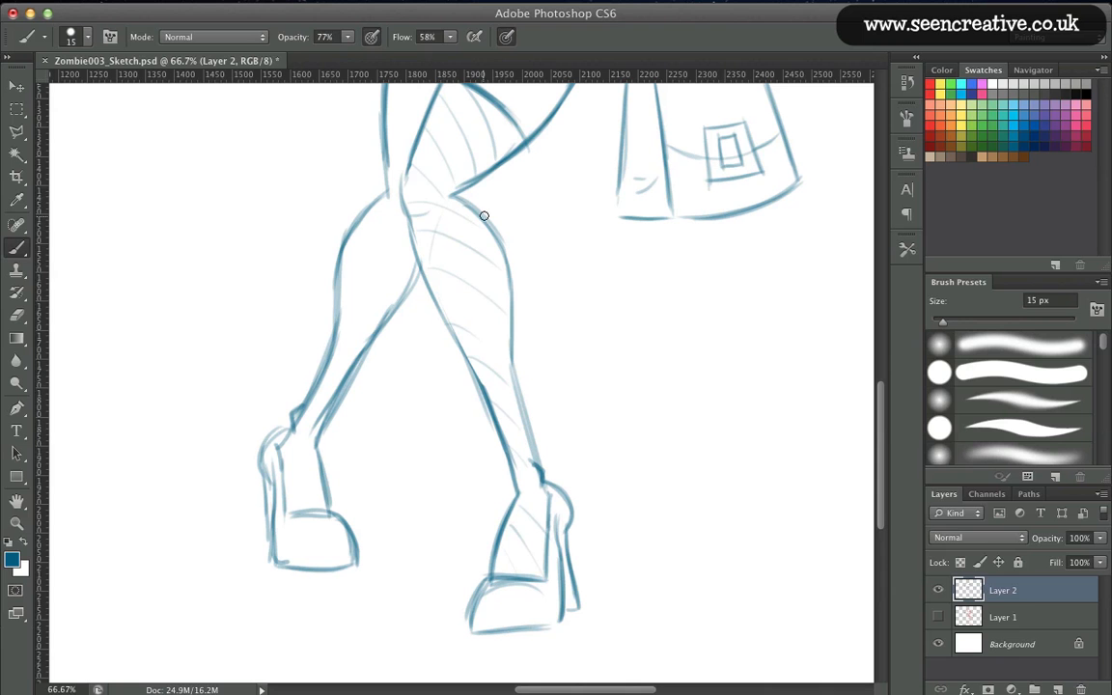
# Add crossing diagonal lines over the front leg's calf, foot and thigh to complete its fishnet mesh.
pyautogui.moveTo(473, 233); pyautogui.dragTo(449, 304)
pyautogui.moveTo(494, 253); pyautogui.dragTo(469, 338)
pyautogui.moveTo(508, 295); pyautogui.dragTo(482, 382)
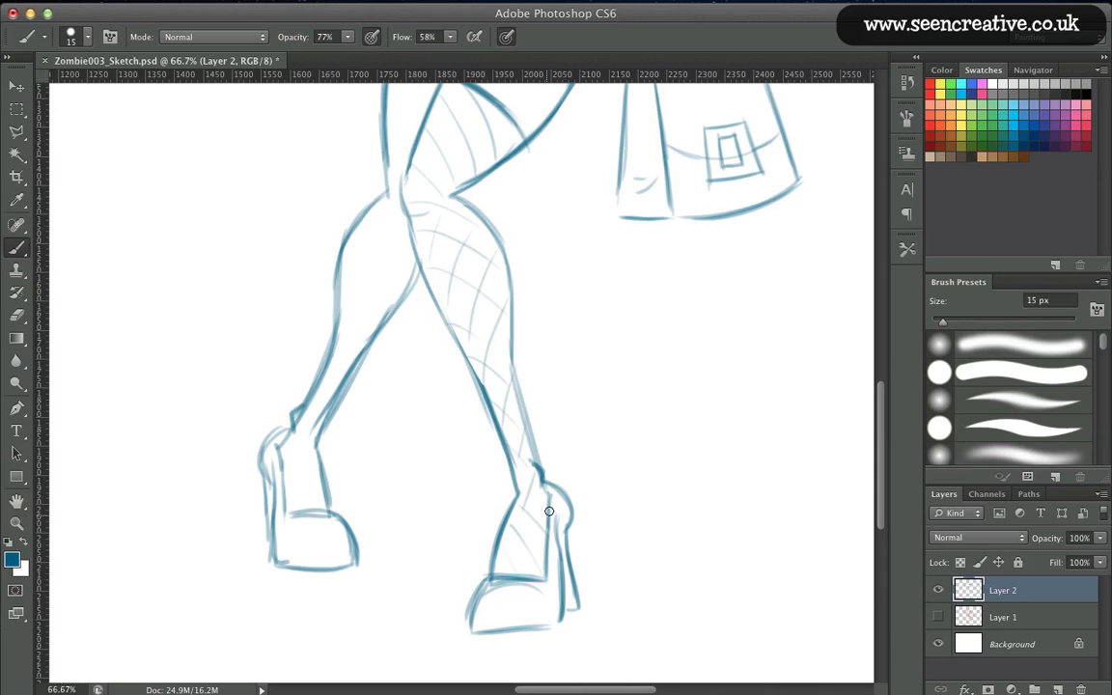
pyautogui.scroll(5, 409, 487)
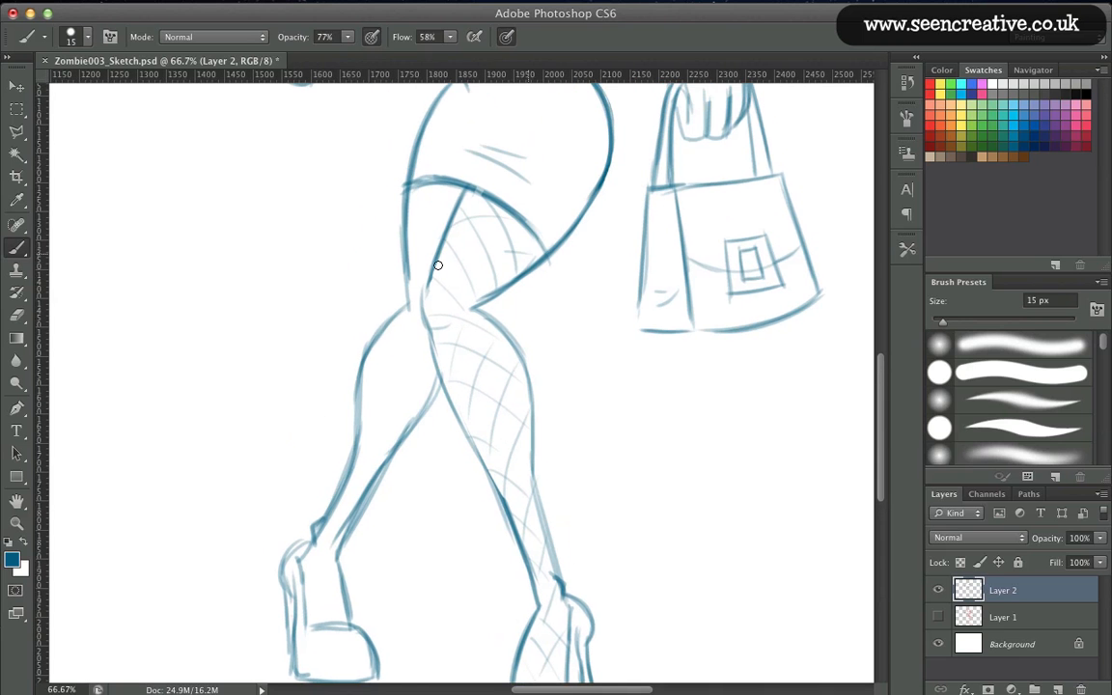
pyautogui.moveTo(505, 250); pyautogui.dragTo(426, 274)
# Draw crossing fishnet lines on the back leg, from the thigh down to the ankle.
pyautogui.moveTo(360, 396); pyautogui.dragTo(326, 538)
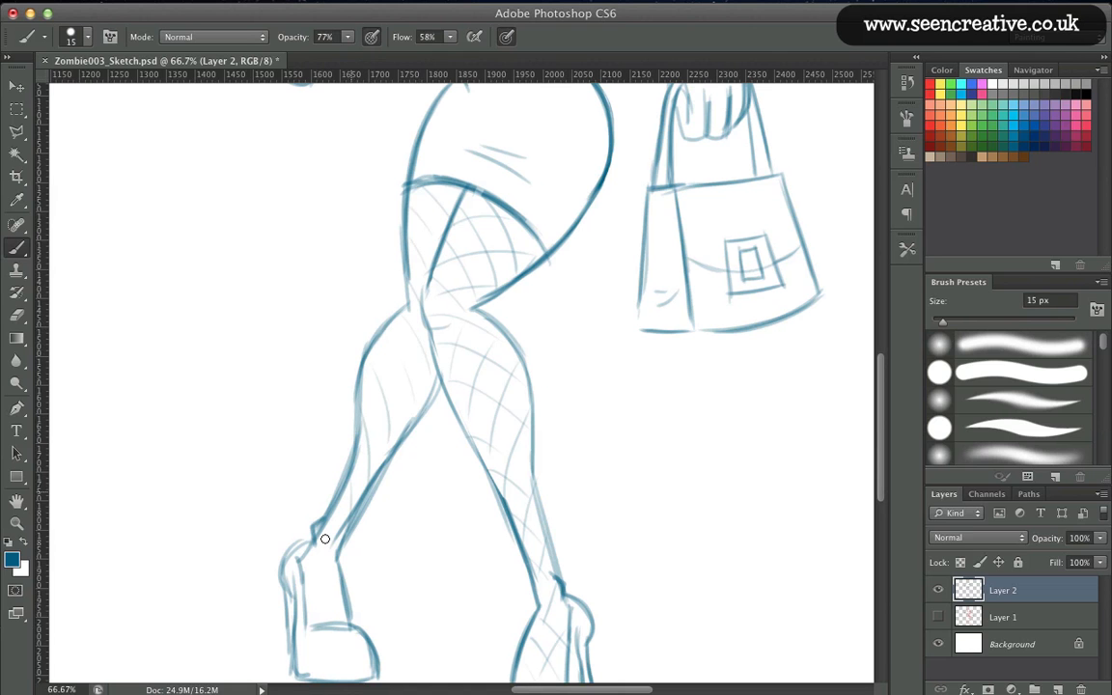
pyautogui.moveTo(429, 206); pyautogui.dragTo(407, 295)
pyautogui.moveTo(389, 434); pyautogui.dragTo(334, 451)
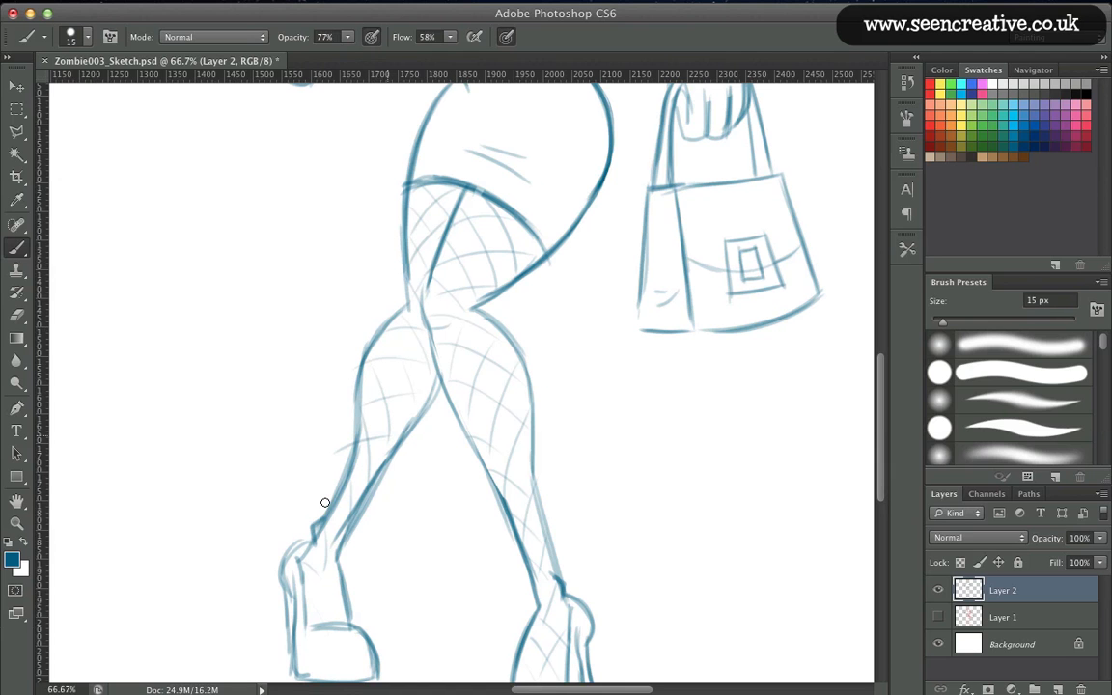
# Outline a torn hole in the stocking on the front calf, erase the mesh inside it and add ragged edges.
pyautogui.hscroll(3, 309, 531)
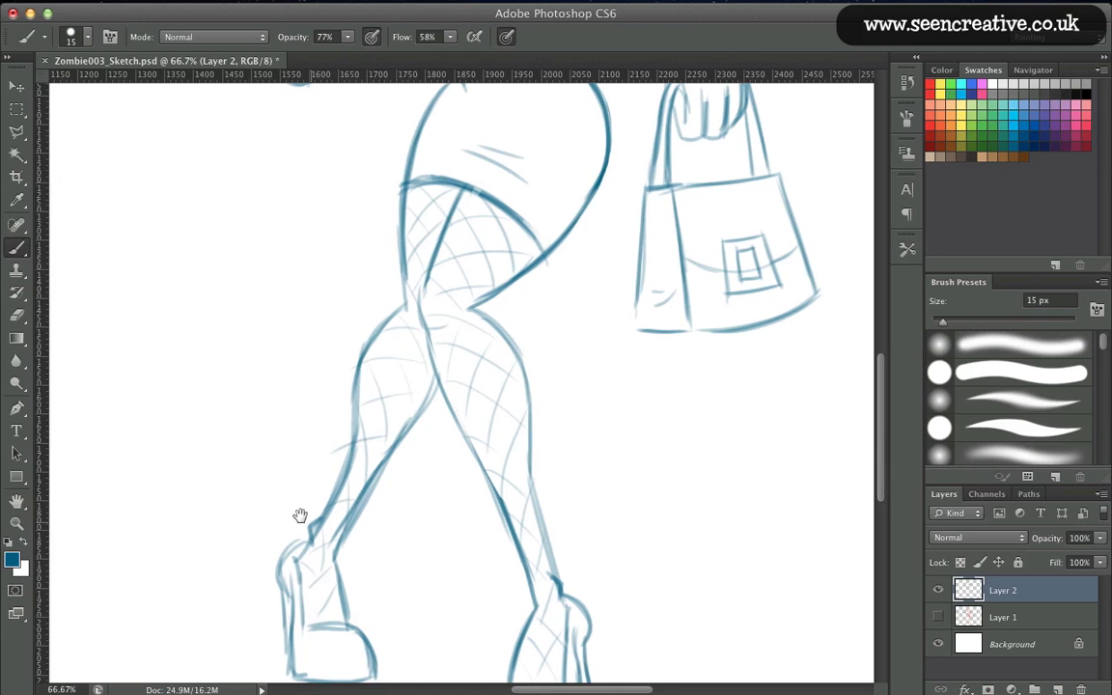
pyautogui.moveTo(463, 342)
pyautogui.mouseDown()
pyautogui.moveTo(457, 390)
pyautogui.moveTo(471, 413)
pyautogui.mouseUp()
pyautogui.press('e')
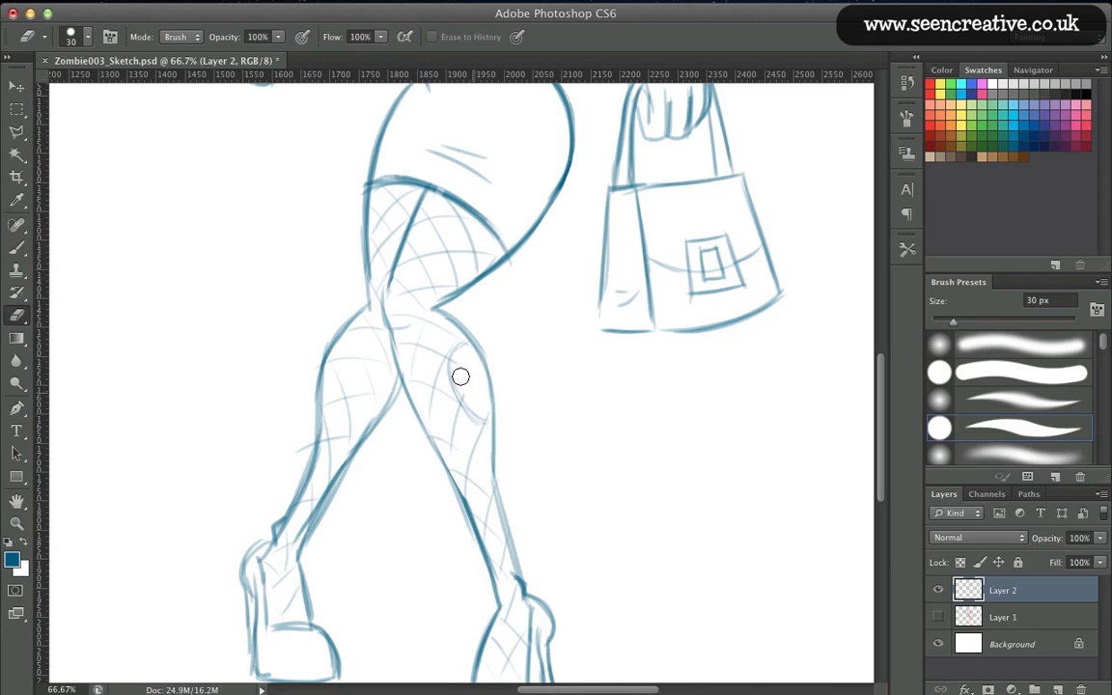
pyautogui.press('b')
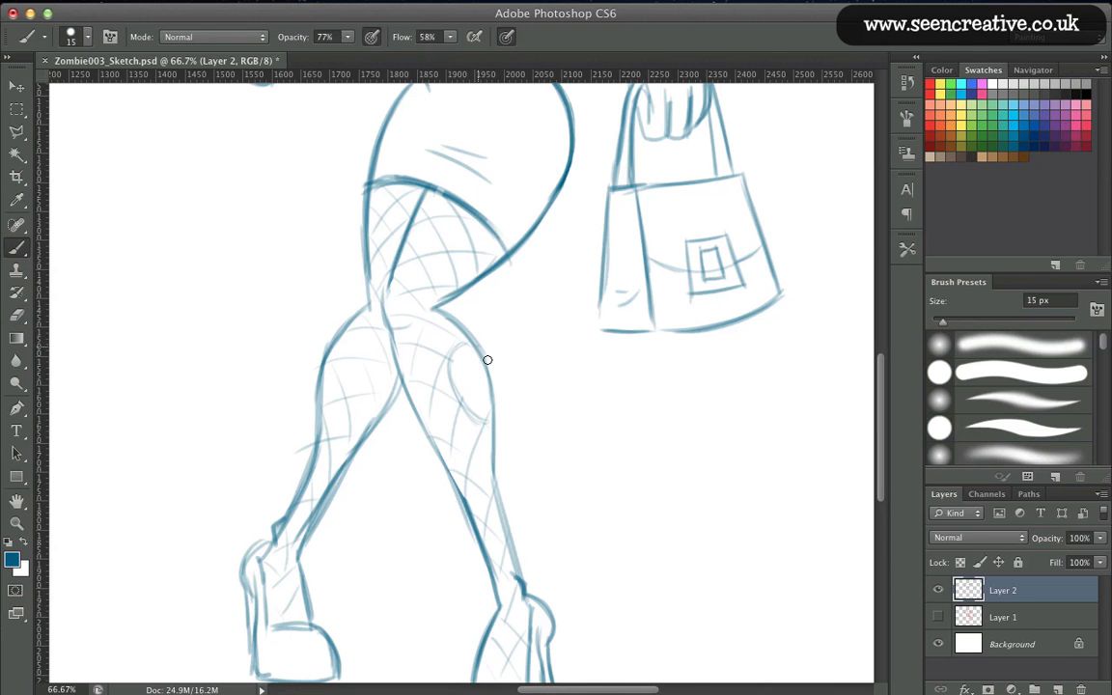
pyautogui.moveTo(448, 410); pyautogui.dragTo(478, 421)
pyautogui.moveTo(476, 349); pyautogui.dragTo(456, 377)
# Erase the excess line ends below the bust and along the belly, and tidy the corner where belly meets hip.
pyautogui.scroll(10, 256, 383)
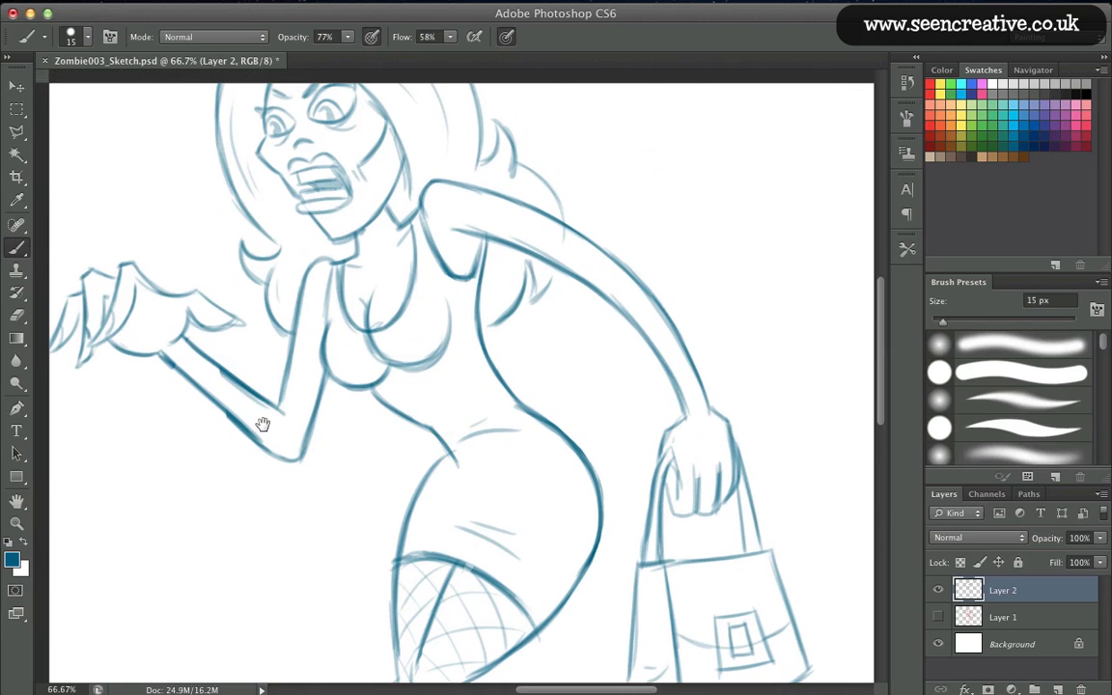
pyautogui.press('super+r')
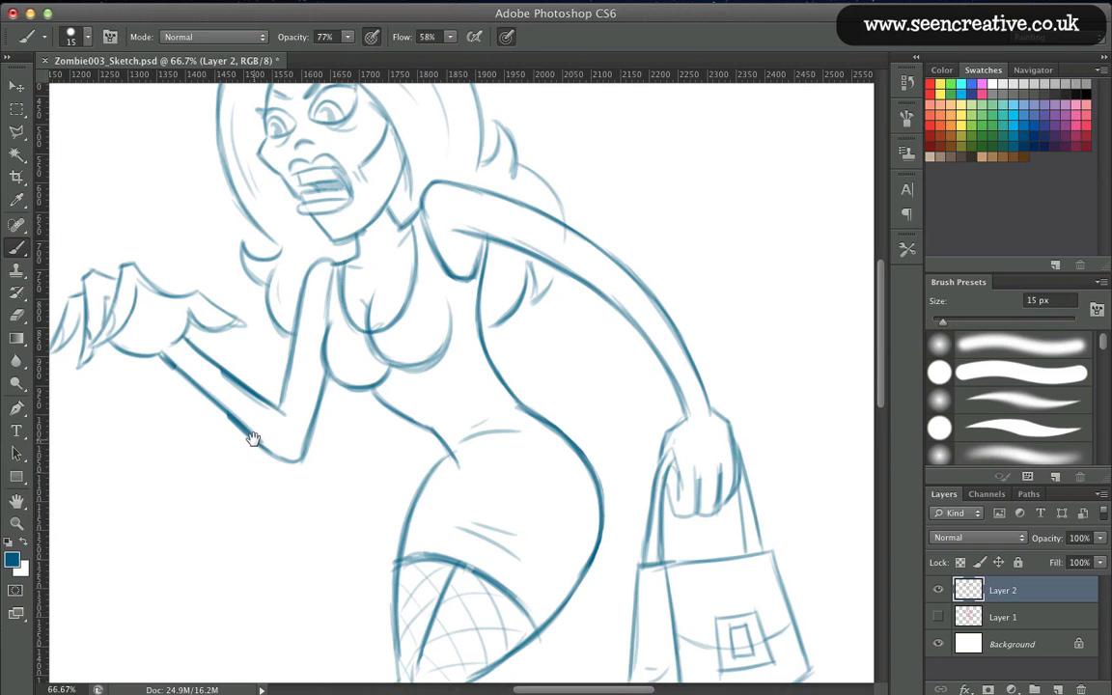
pyautogui.moveTo(253, 439); pyautogui.dragTo(251, 449)
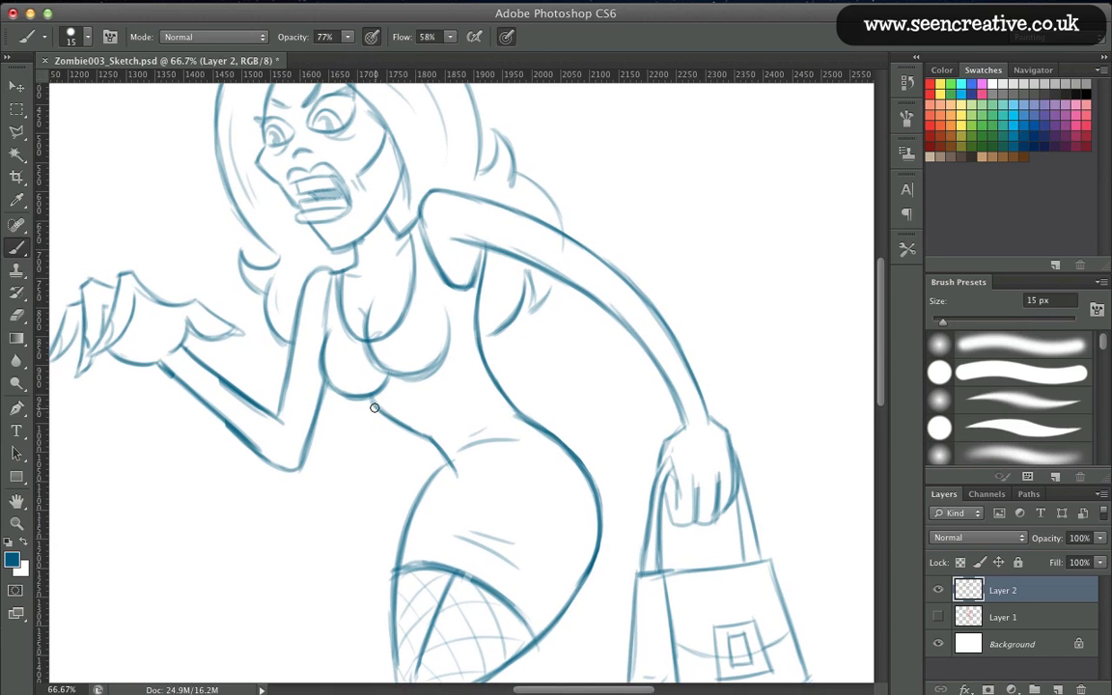
pyautogui.press('e')
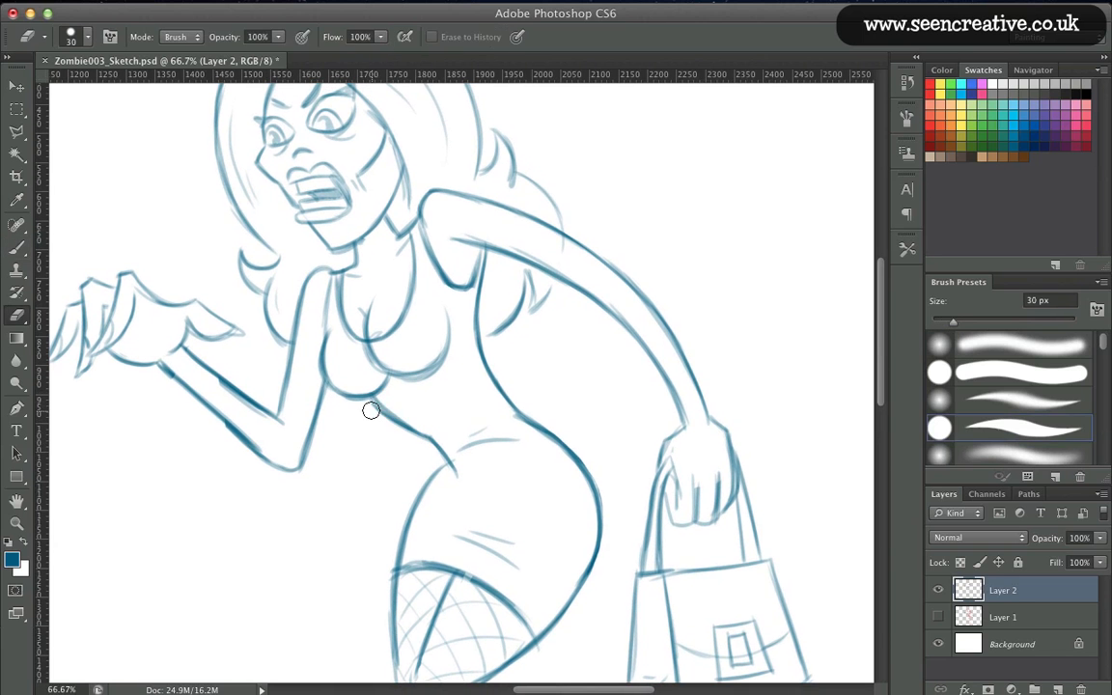
pyautogui.moveTo(371, 410); pyautogui.dragTo(421, 443)
pyautogui.press('b')
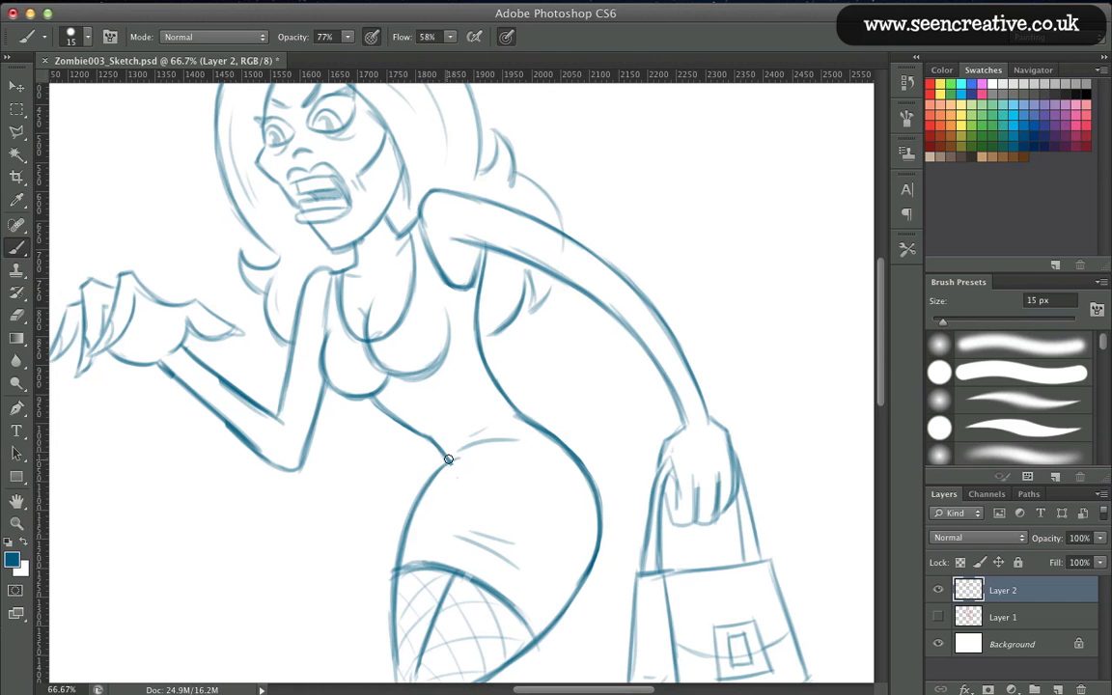
# Erase stray marks inside the shoulder and along the upper arm on the handbag side.
pyautogui.press('e')
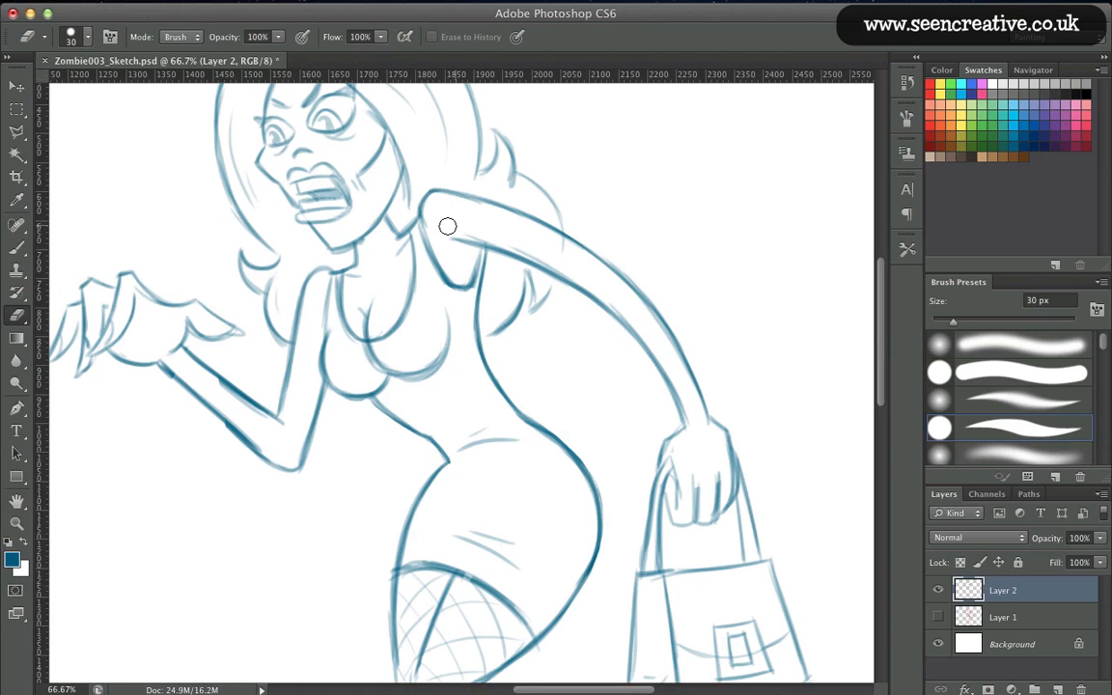
pyautogui.moveTo(448, 227)
pyautogui.mouseDown()
pyautogui.moveTo(534, 253)
pyautogui.moveTo(511, 243)
pyautogui.moveTo(614, 304)
pyautogui.mouseUp()
pyautogui.moveTo(561, 248); pyautogui.dragTo(557, 240)
pyautogui.press('super+0')
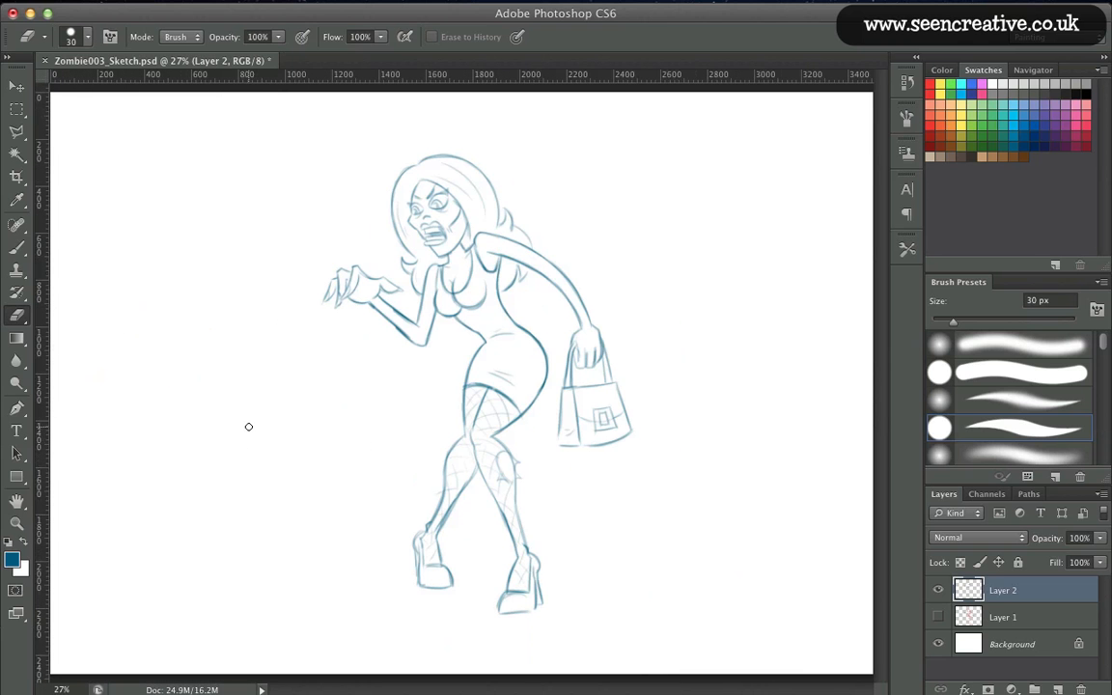
pyautogui.press('super+plus')
pyautogui.press('super+plus')
pyautogui.press('super+plus')
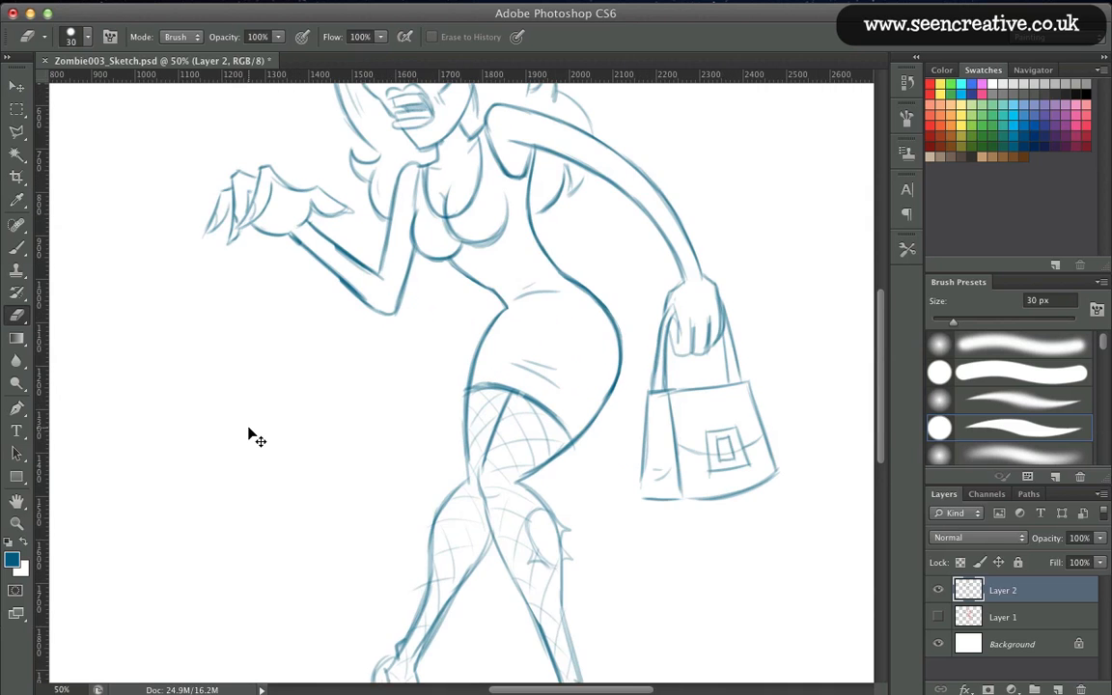
pyautogui.moveTo(219, 416); pyautogui.dragTo(130, 550)
pyautogui.moveTo(181, 511)
pyautogui.mouseDown()
pyautogui.moveTo(192, 540)
pyautogui.moveTo(188, 525)
pyautogui.mouseUp()
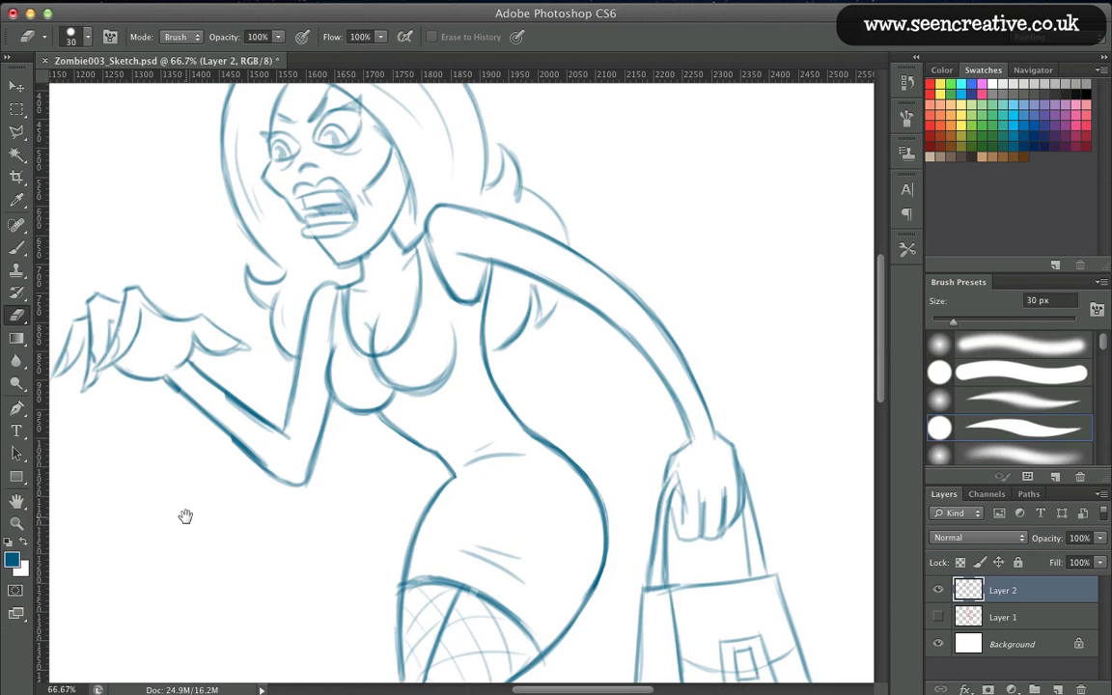
pyautogui.press('super+0')
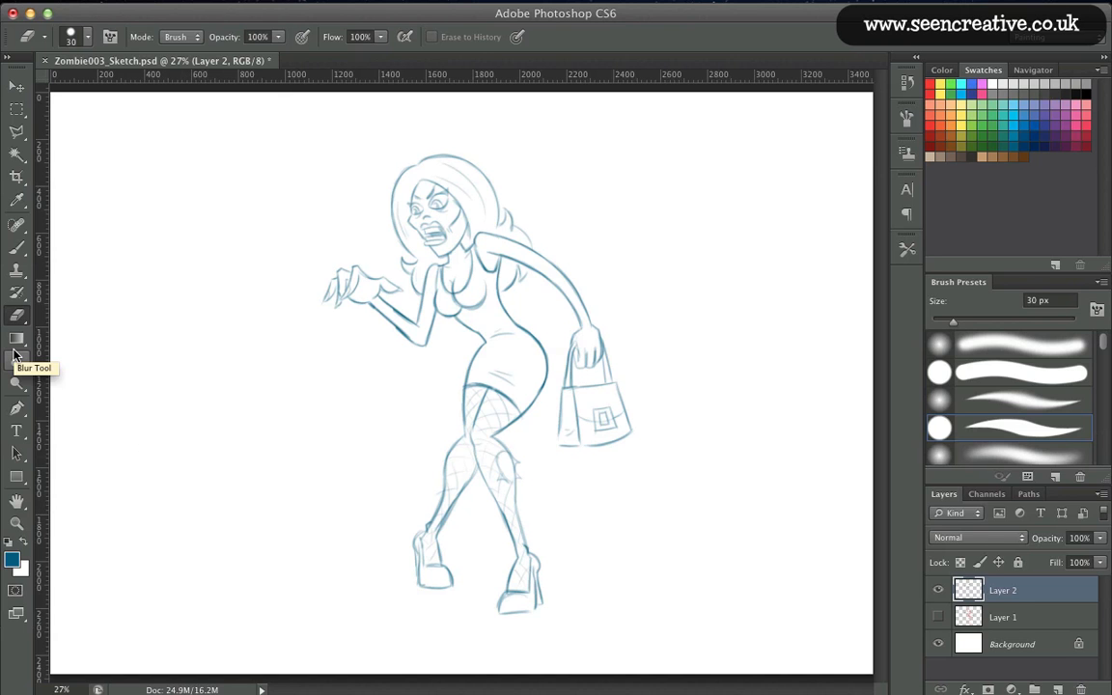
# Redraw the toe outline of the front shoe further in, and erase the old outline and the excess below the sole.
pyautogui.click(17, 522)
pyautogui.moveTo(480, 537); pyautogui.dragTo(521, 620)
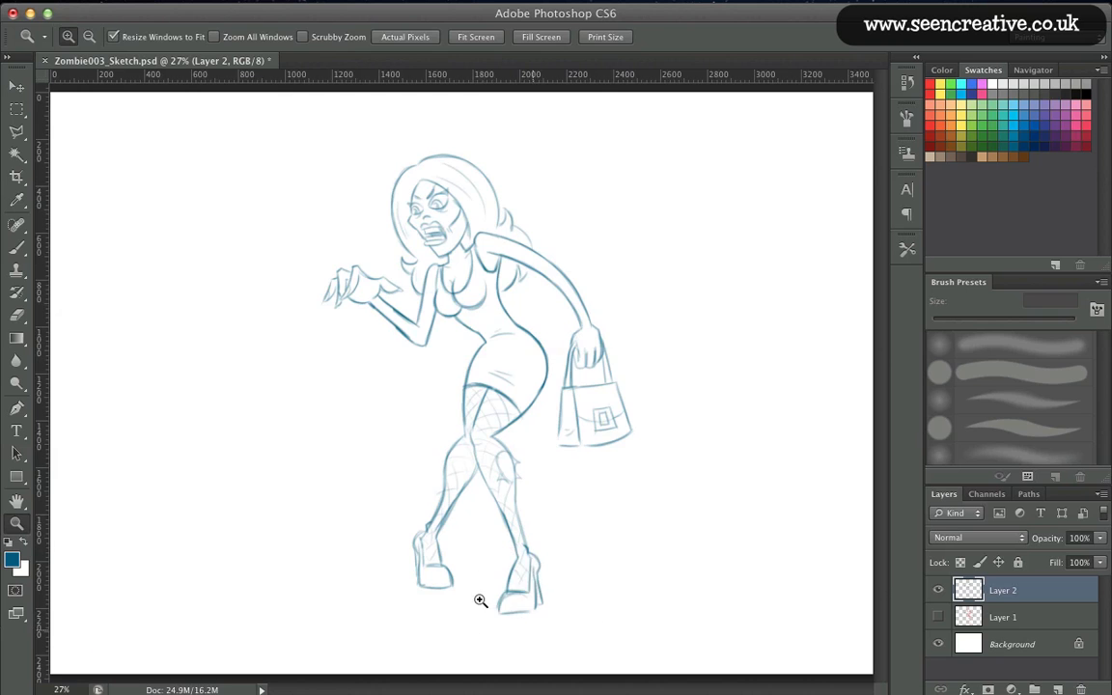
pyautogui.press('b')
pyautogui.moveTo(541, 474); pyautogui.dragTo(309, 500)
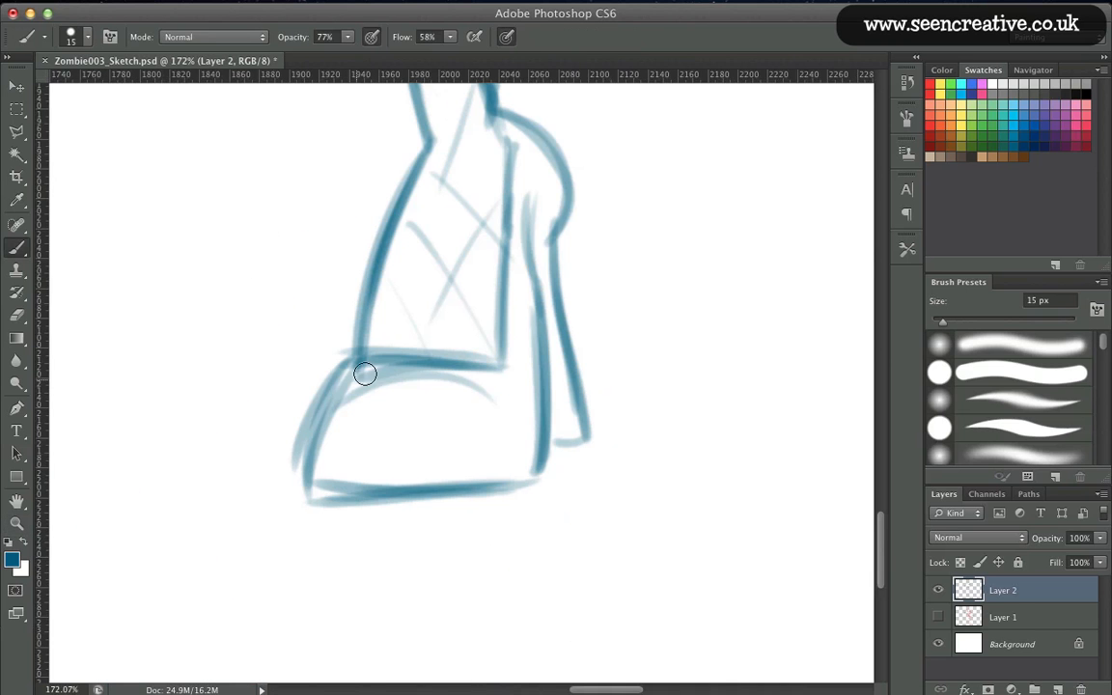
pyautogui.moveTo(362, 372)
pyautogui.mouseDown()
pyautogui.moveTo(313, 477)
pyautogui.moveTo(327, 479)
pyautogui.mouseUp()
pyautogui.press('e')
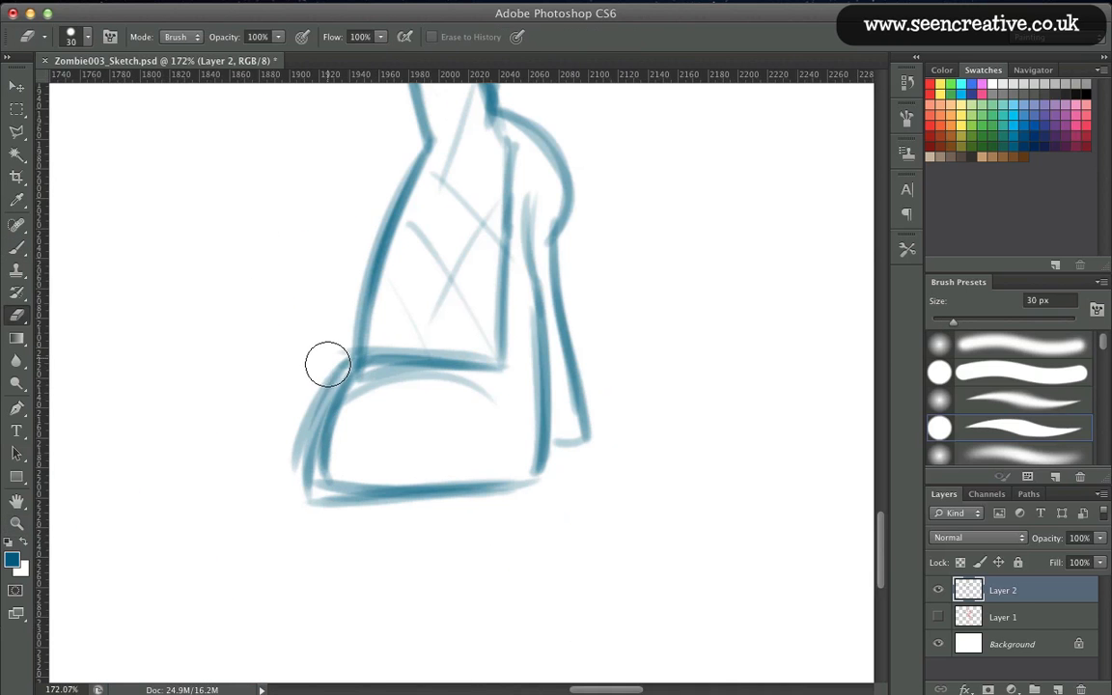
pyautogui.moveTo(327, 365)
pyautogui.mouseDown()
pyautogui.moveTo(309, 425)
pyautogui.moveTo(305, 477)
pyautogui.moveTo(318, 500)
pyautogui.moveTo(427, 516)
pyautogui.mouseUp()
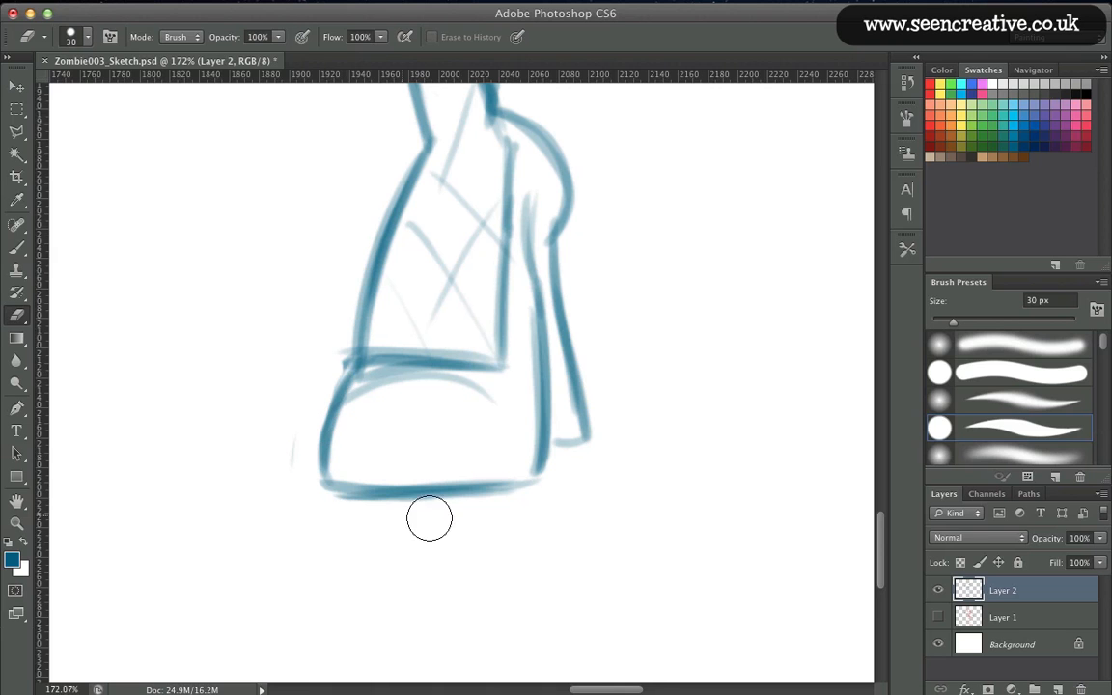
# Erase the slanted outer heel line of the front shoe and redraw the heel straighter and narrower.
pyautogui.moveTo(577, 243)
pyautogui.mouseDown()
pyautogui.moveTo(574, 356)
pyautogui.moveTo(600, 435)
pyautogui.mouseUp()
pyautogui.press('b')
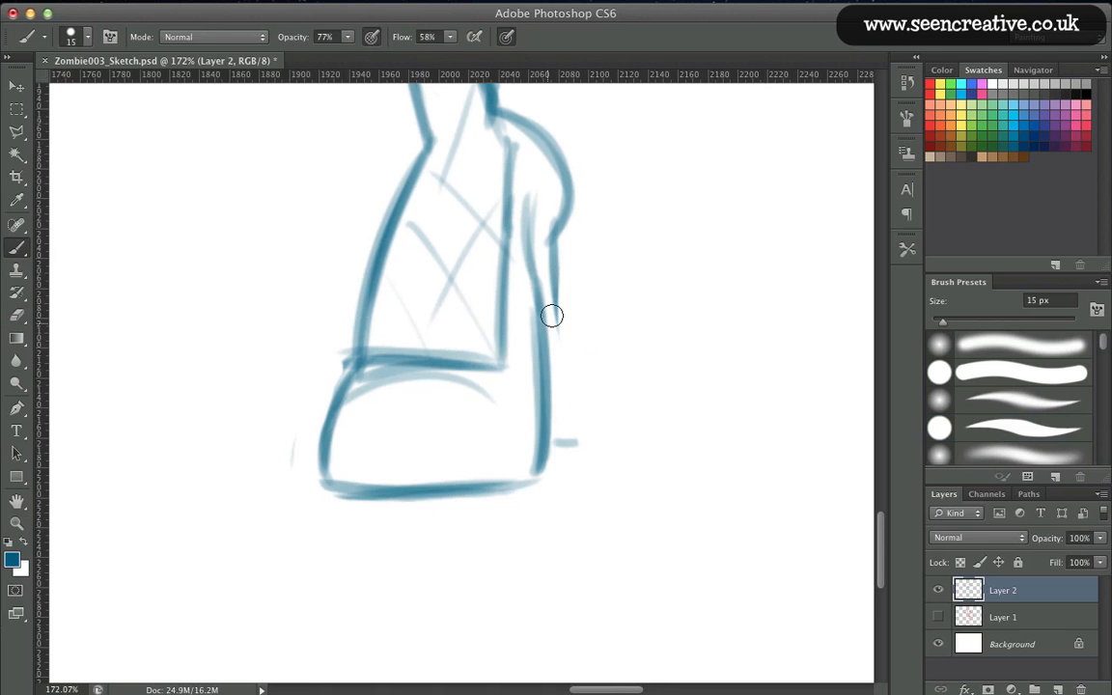
pyautogui.moveTo(569, 185)
pyautogui.mouseDown()
pyautogui.moveTo(565, 393)
pyautogui.moveTo(559, 261)
pyautogui.moveTo(565, 442)
pyautogui.mouseUp()
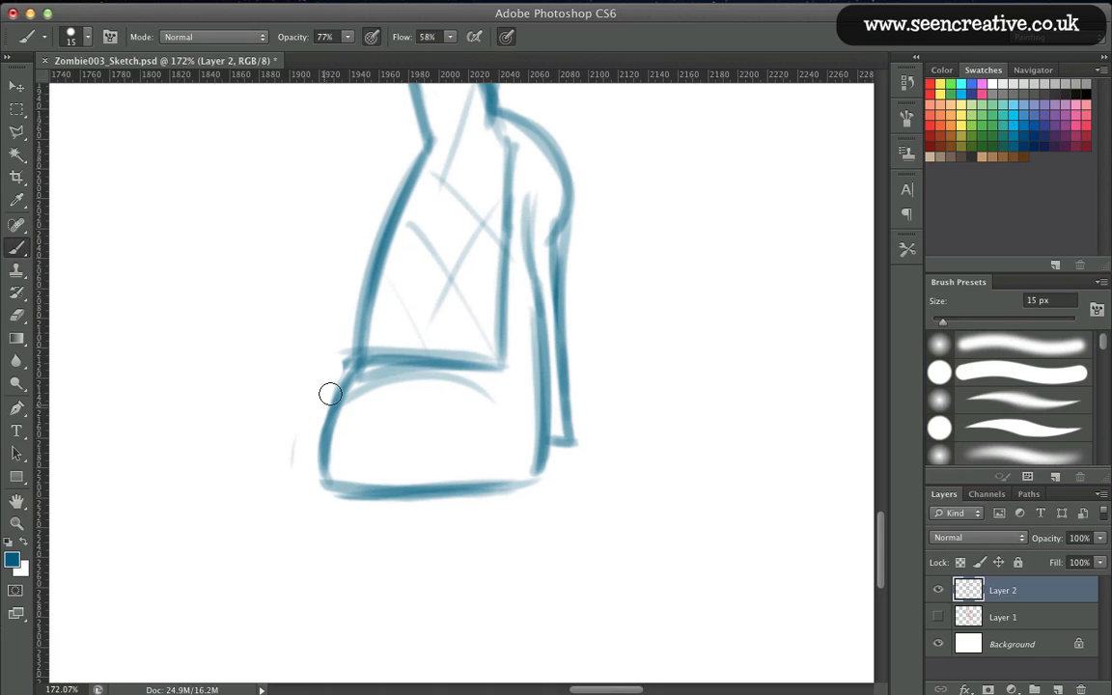
pyautogui.press('e')
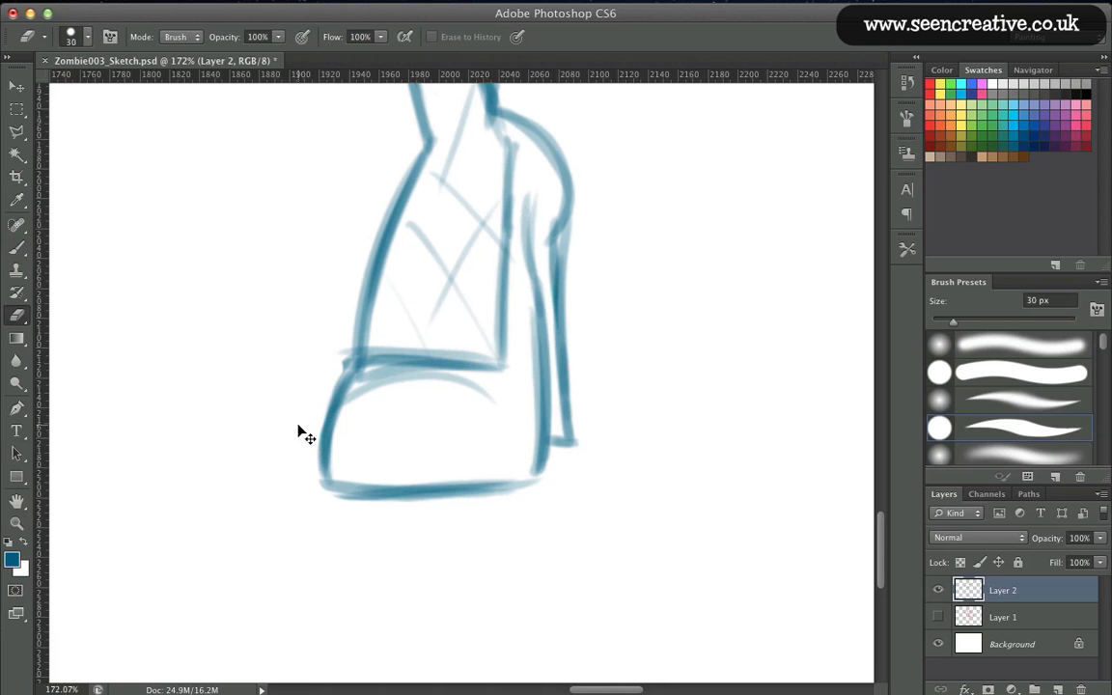
pyautogui.press('super+0')
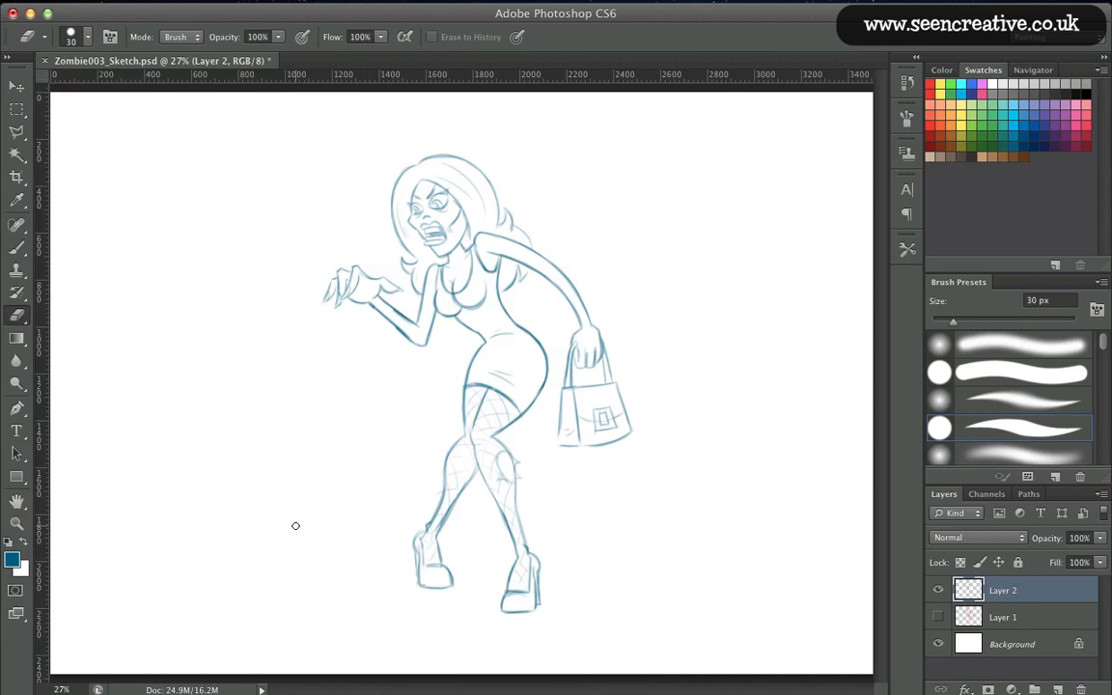
# Select the outer lower curve of the bust on the handbag side, widen it to 116.20% and rotate it -1.86 degrees.
pyautogui.press('z')
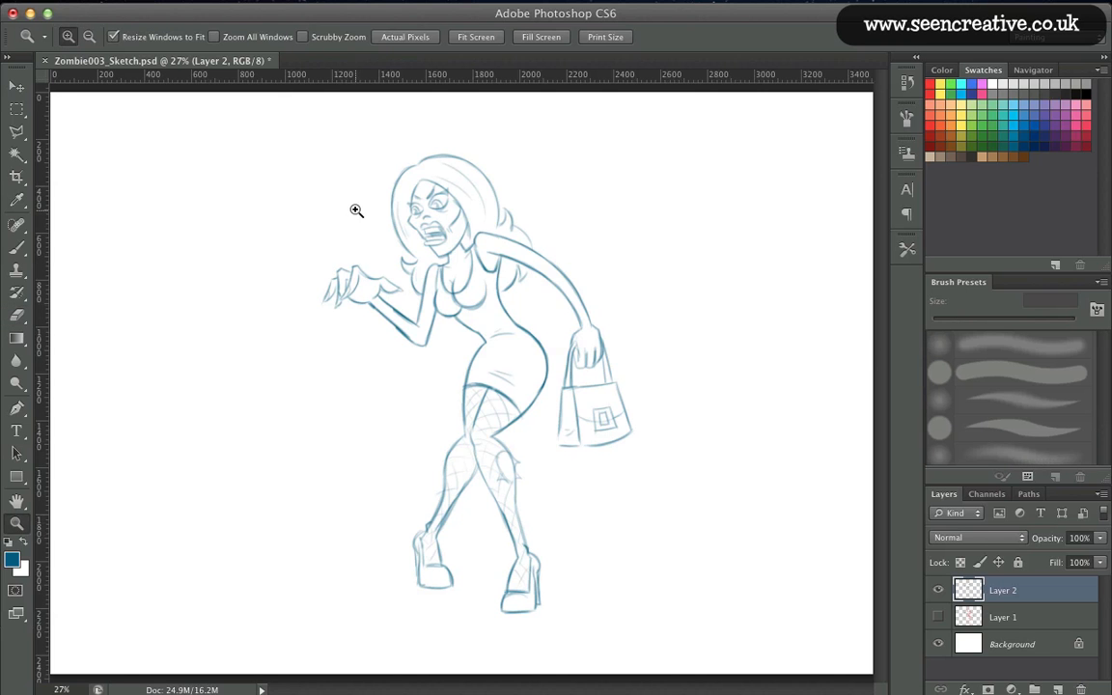
pyautogui.moveTo(360, 218); pyautogui.dragTo(513, 342)
pyautogui.moveTo(237, 454); pyautogui.dragTo(220, 442)
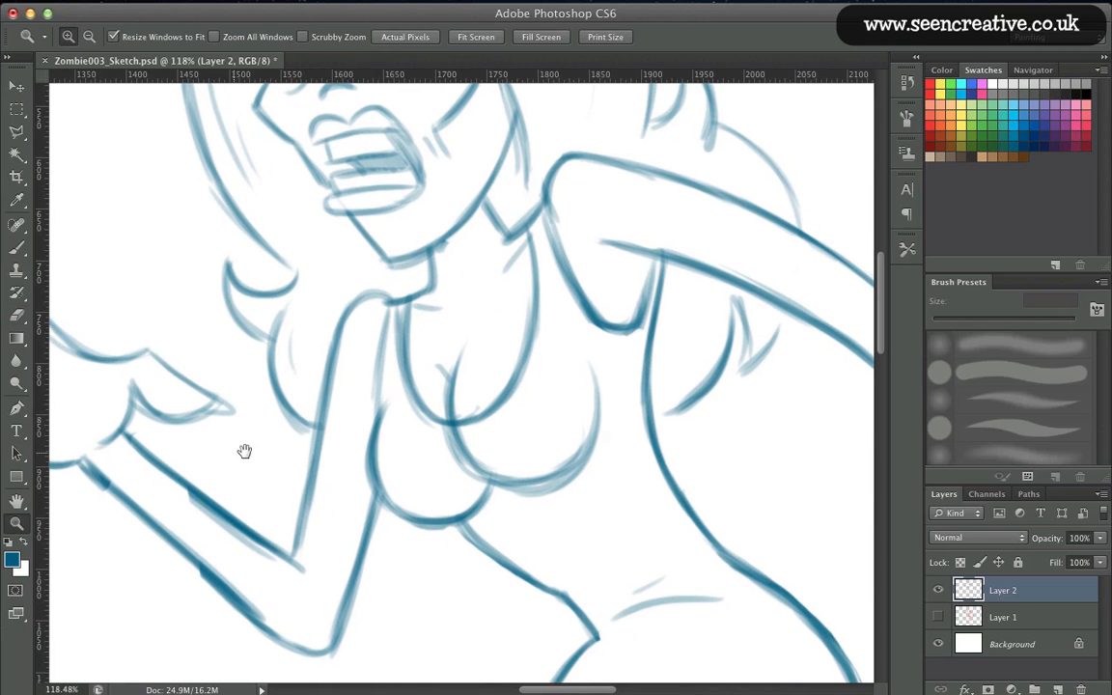
pyautogui.press('l')
pyautogui.click(568, 339)
pyautogui.click(614, 361)
pyautogui.click(633, 487)
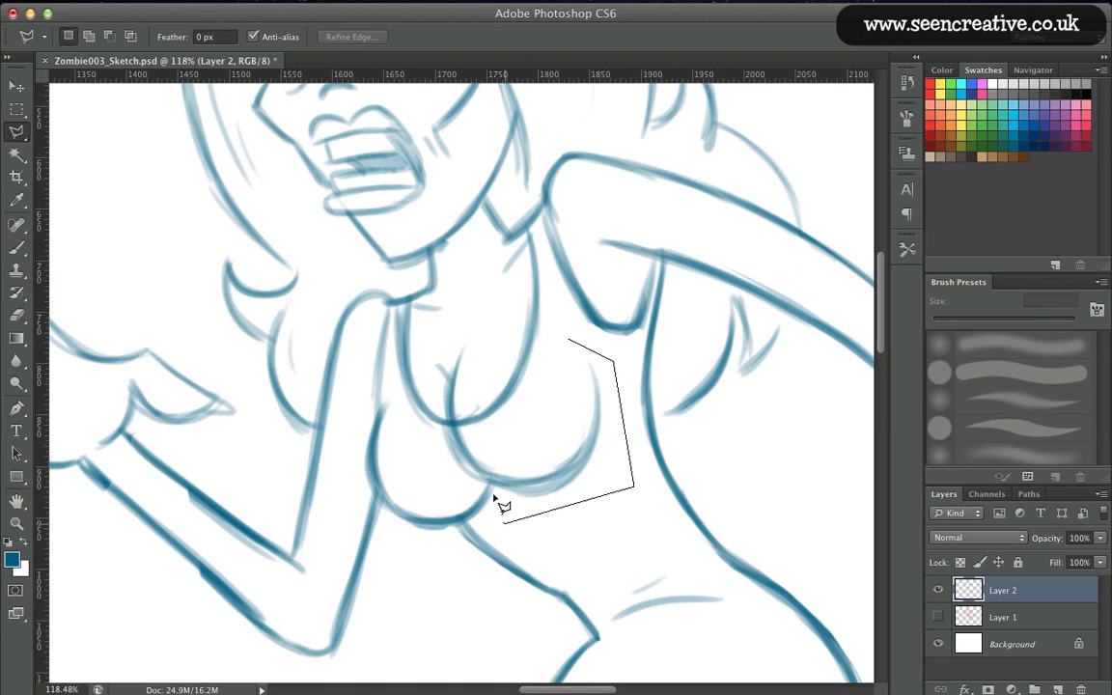
pyautogui.click(503, 523)
pyautogui.click(489, 477)
pyautogui.click(494, 440)
pyautogui.click(569, 341)
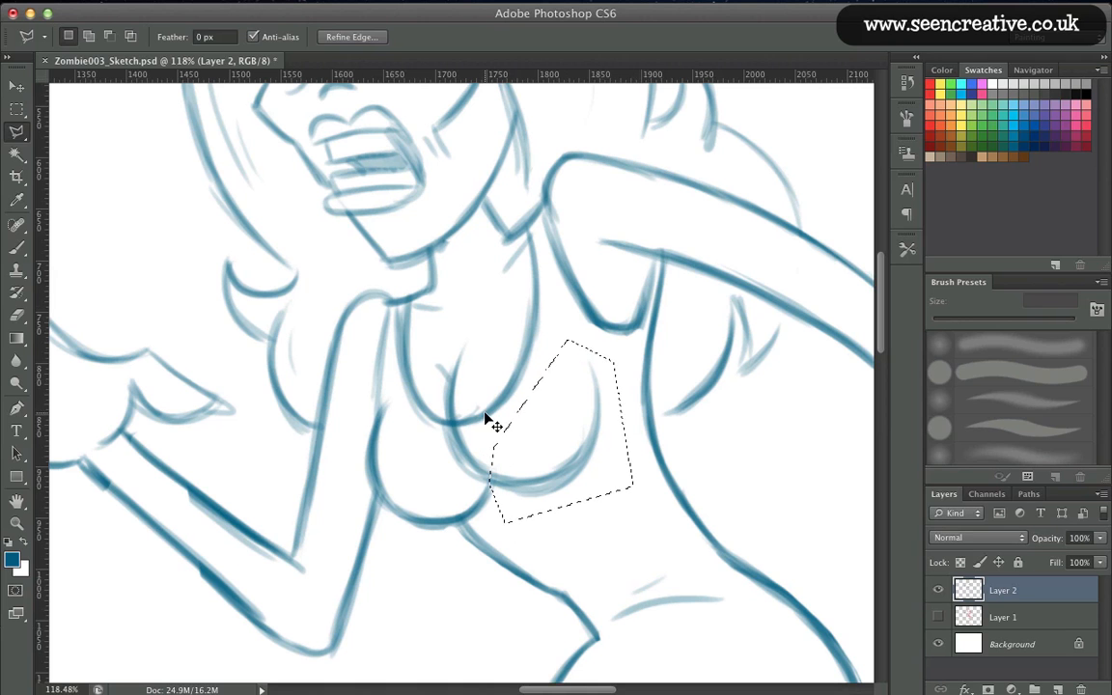
pyautogui.hotkey('ctrl', 't')
pyautogui.moveTo(638, 431); pyautogui.dragTo(657, 432)
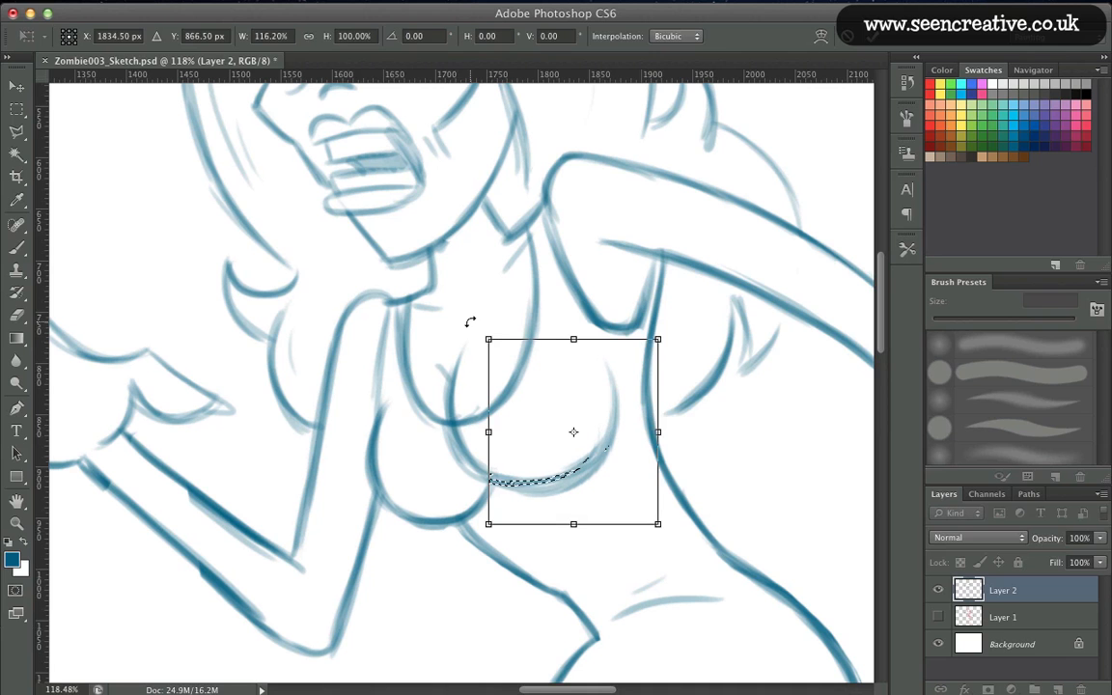
pyautogui.moveTo(469, 318); pyautogui.dragTo(461, 324)
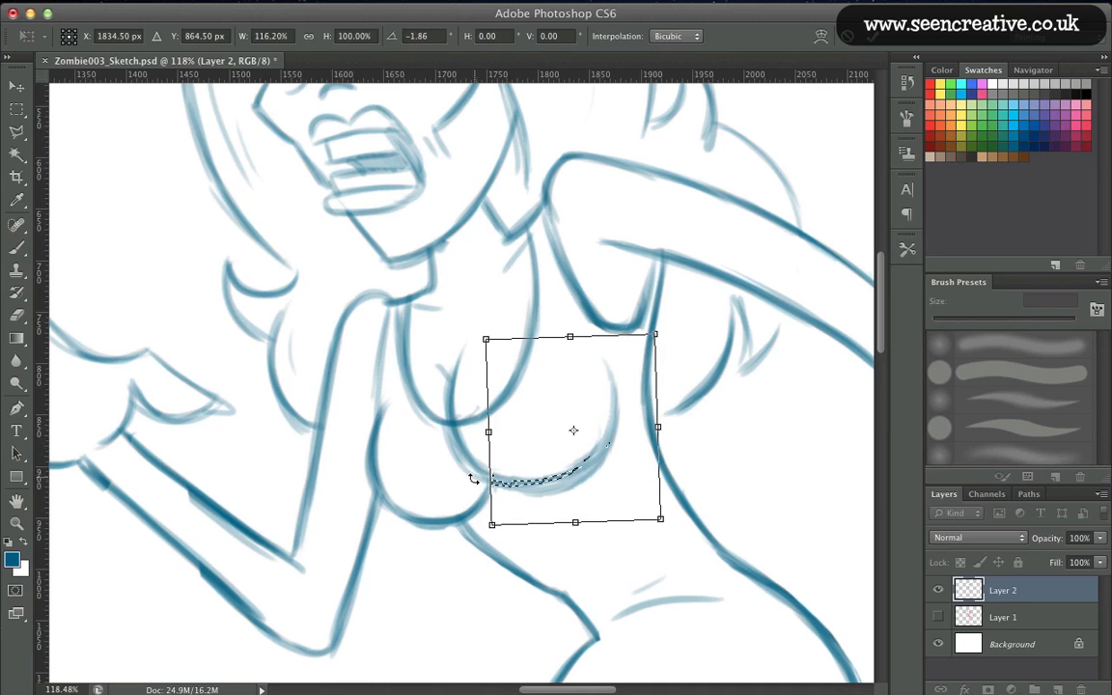
pyautogui.press('Return')
pyautogui.hotkey('ctrl', 'd')
# Erase the excess line under the bust and extend the hair strands below the handbag arm.
pyautogui.press('e')
pyautogui.moveTo(513, 501); pyautogui.dragTo(589, 483)
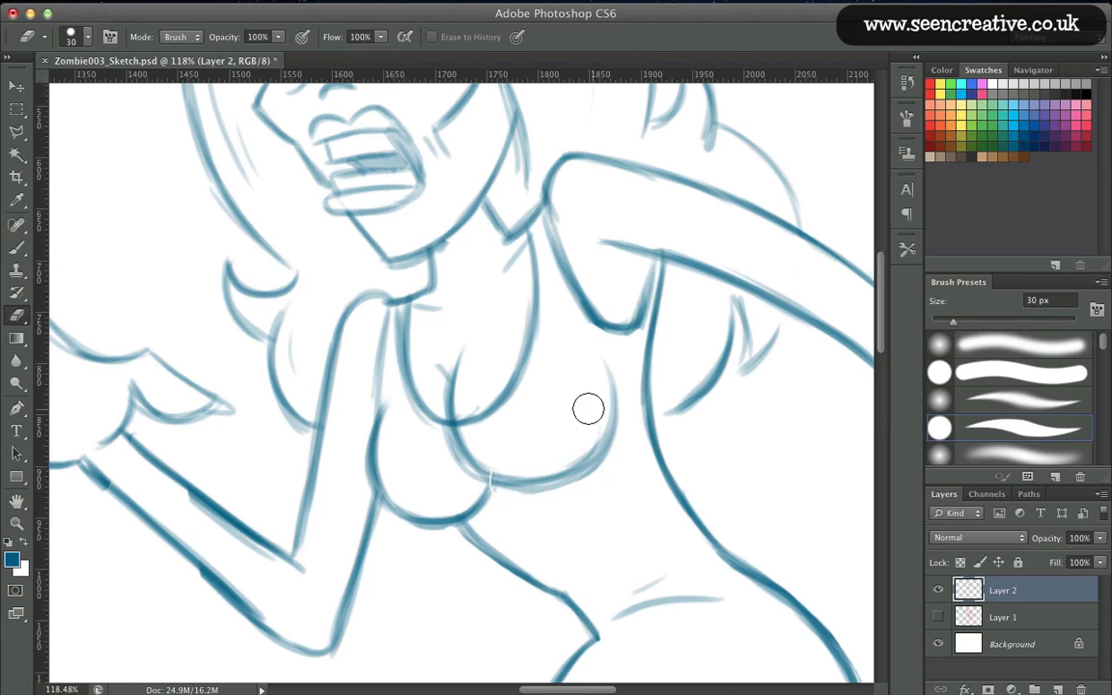
pyautogui.press('b')
pyautogui.moveTo(783, 308); pyautogui.dragTo(756, 359)
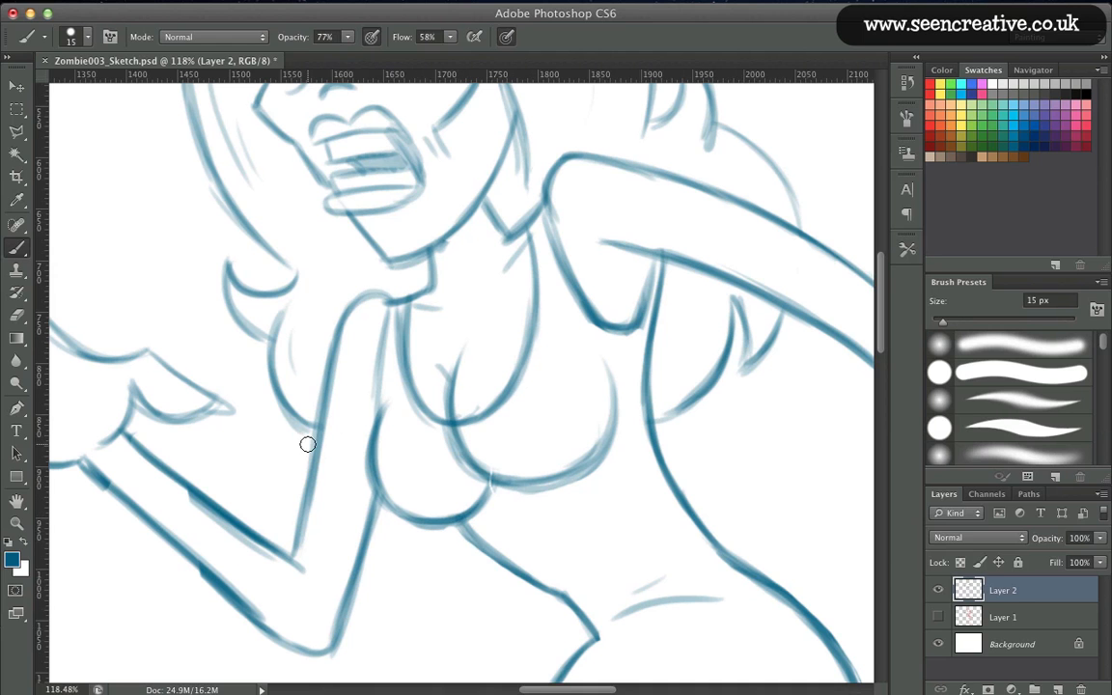
pyautogui.press('super+0')
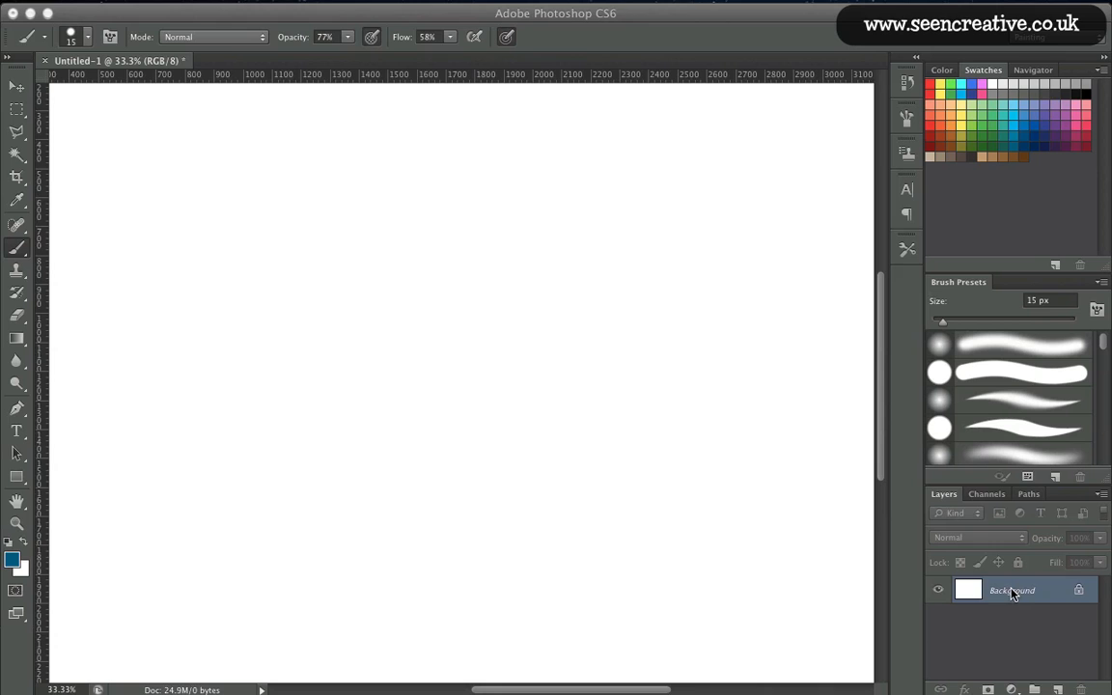
# Add a new layer and sketch a long rounded head with facial guidelines, using a red 20 px brush.
pyautogui.press('super+shift+alt+n')
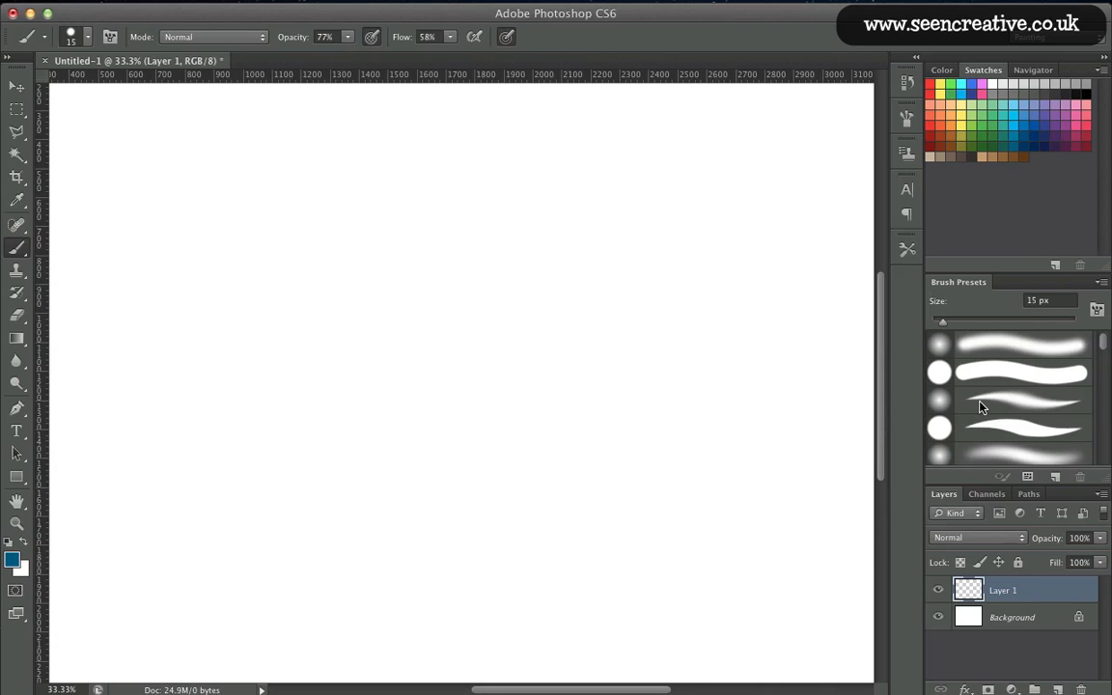
pyautogui.click(932, 85)
pyautogui.moveTo(505, 180); pyautogui.dragTo(458, 180)
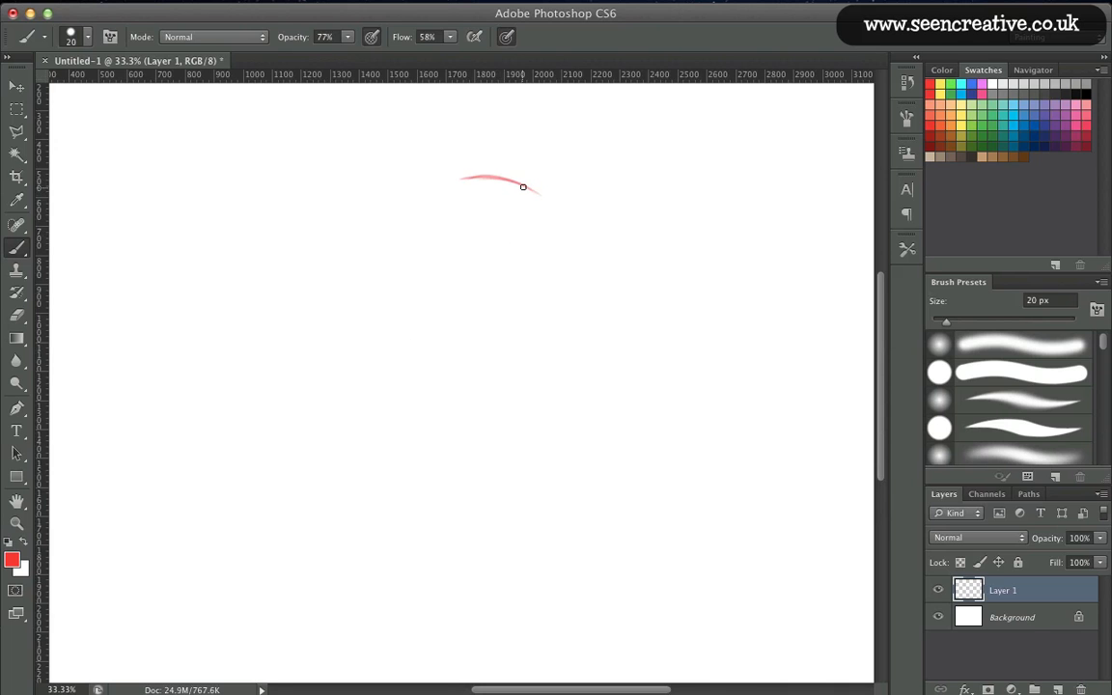
pyautogui.moveTo(526, 177); pyautogui.dragTo(519, 297)
pyautogui.moveTo(477, 169); pyautogui.dragTo(458, 287)
pyautogui.moveTo(460, 251); pyautogui.dragTo(460, 271)
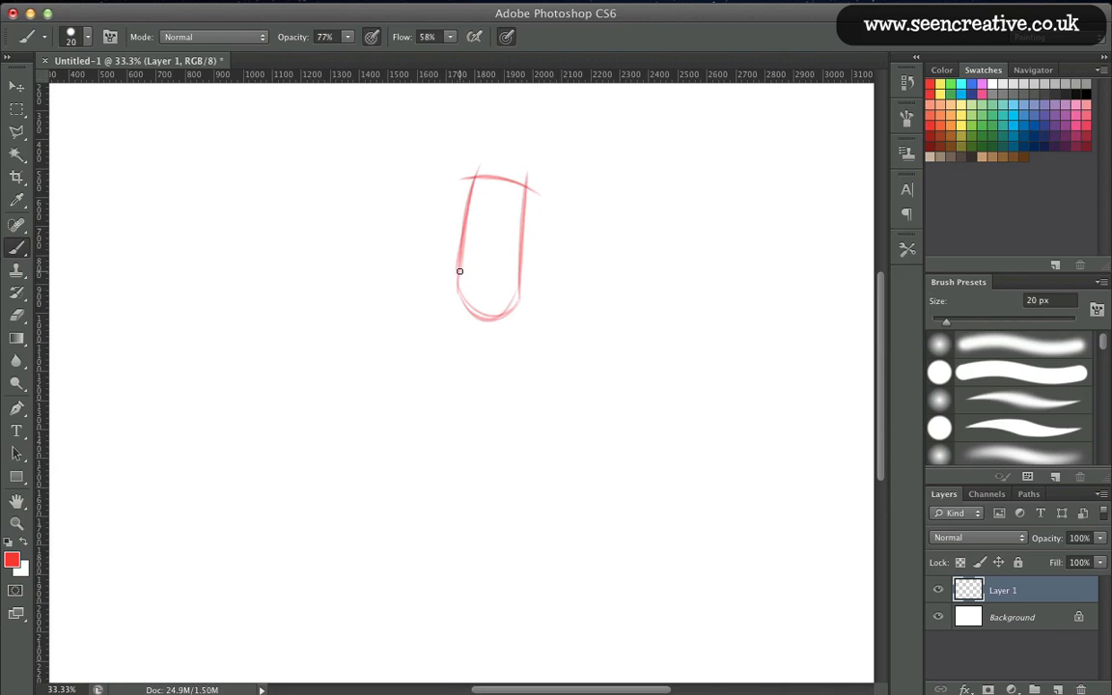
pyautogui.moveTo(450, 208); pyautogui.dragTo(537, 220)
pyautogui.moveTo(504, 180)
pyautogui.mouseDown()
pyautogui.moveTo(492, 296)
pyautogui.moveTo(499, 290)
pyautogui.mouseUp()
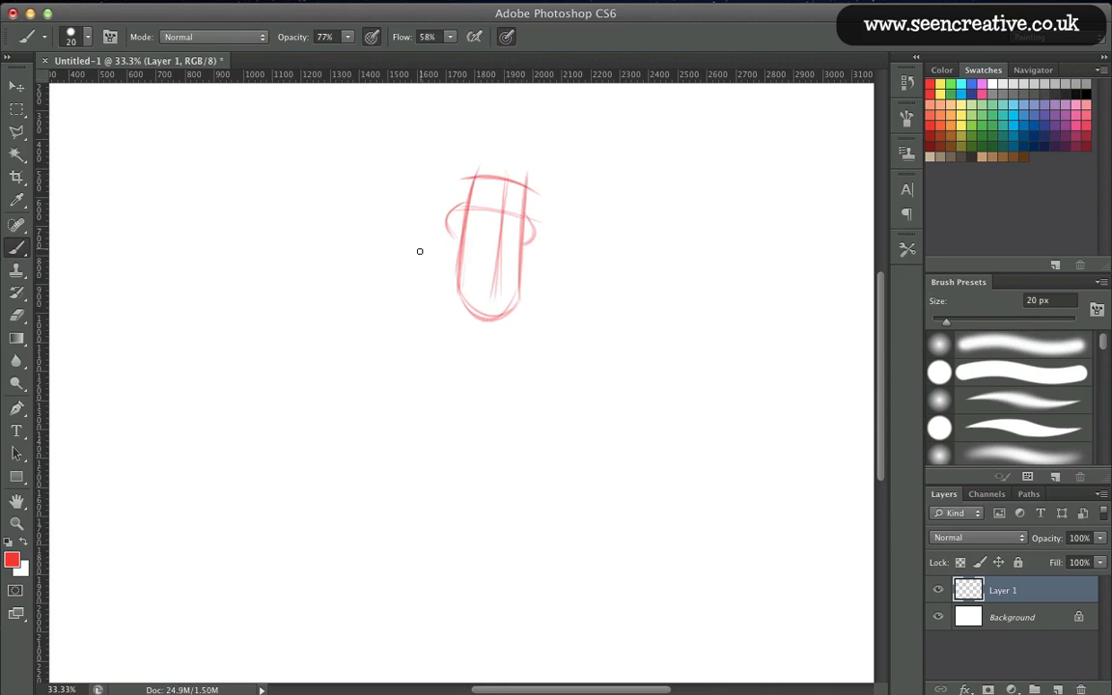
# Sketch a long, curved torso hanging from behind the head, with a rounded base at the hips.
pyautogui.moveTo(446, 221); pyautogui.dragTo(421, 283)
pyautogui.moveTo(446, 227); pyautogui.dragTo(396, 385)
pyautogui.moveTo(418, 264); pyautogui.dragTo(395, 389)
pyautogui.moveTo(471, 245); pyautogui.dragTo(468, 388)
pyautogui.moveTo(467, 290); pyautogui.dragTo(462, 480)
pyautogui.moveTo(476, 421); pyautogui.dragTo(411, 453)
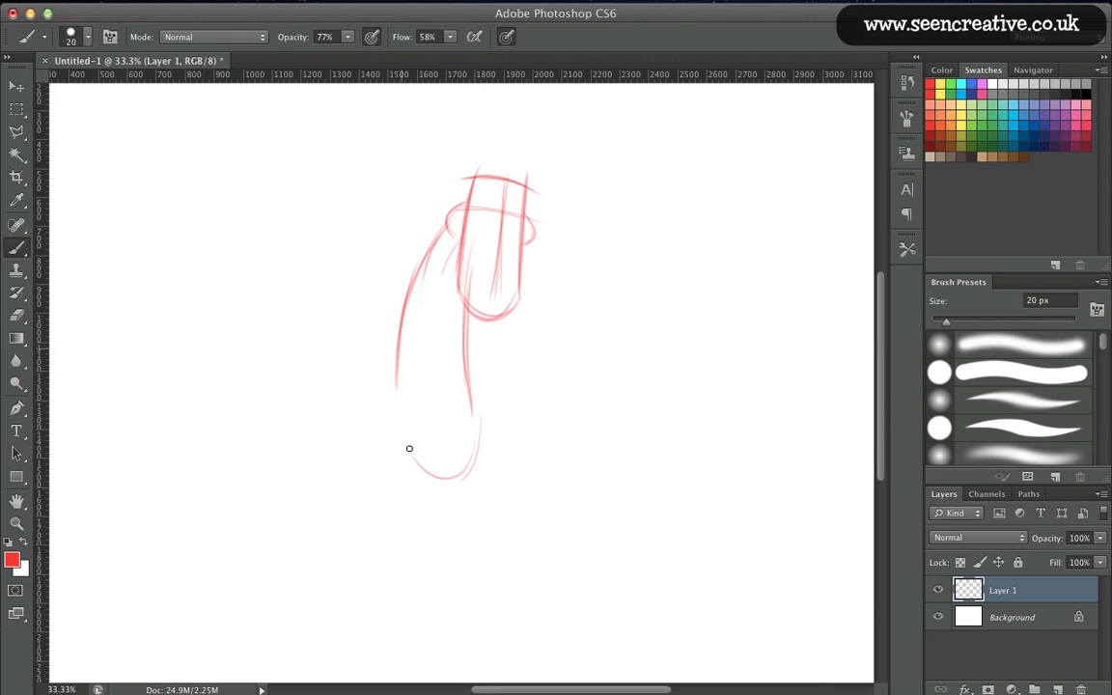
pyautogui.moveTo(400, 340); pyautogui.dragTo(408, 445)
pyautogui.moveTo(396, 352); pyautogui.dragTo(404, 439)
pyautogui.moveTo(464, 330)
pyautogui.mouseDown()
pyautogui.moveTo(459, 463)
pyautogui.moveTo(403, 434)
pyautogui.mouseUp()
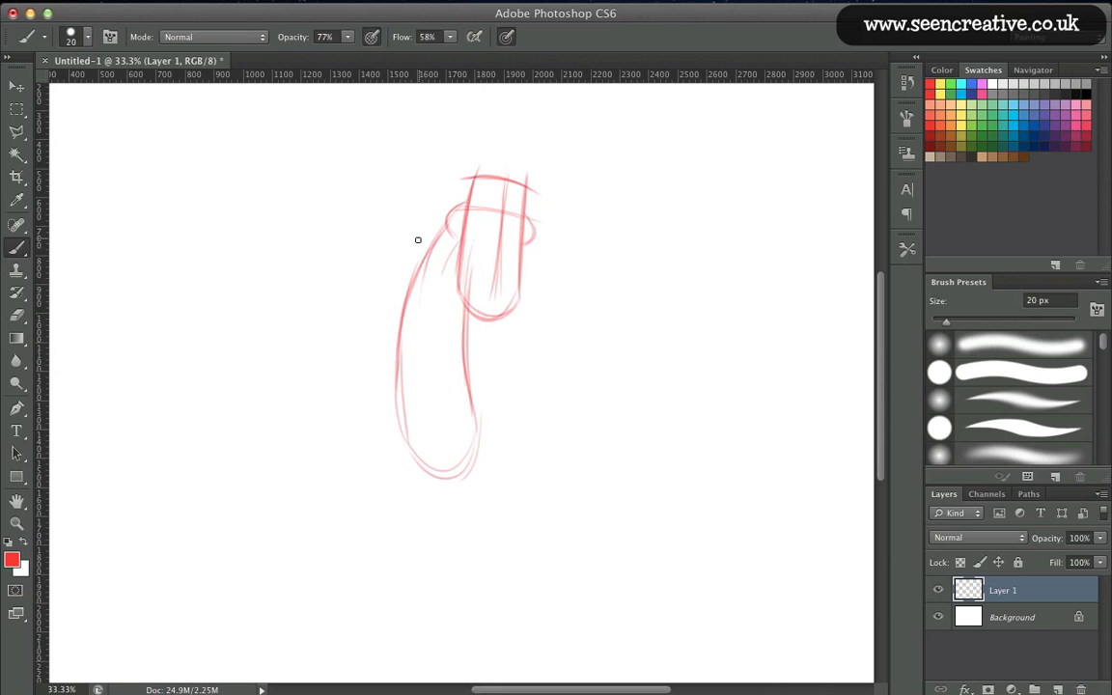
# Rough in both bent, outstretched arms with blocky hands, and add a curved centre line down the torso.
pyautogui.moveTo(501, 302); pyautogui.dragTo(522, 332)
pyautogui.moveTo(475, 261)
pyautogui.mouseDown()
pyautogui.moveTo(522, 343)
pyautogui.moveTo(598, 298)
pyautogui.moveTo(521, 339)
pyautogui.mouseUp()
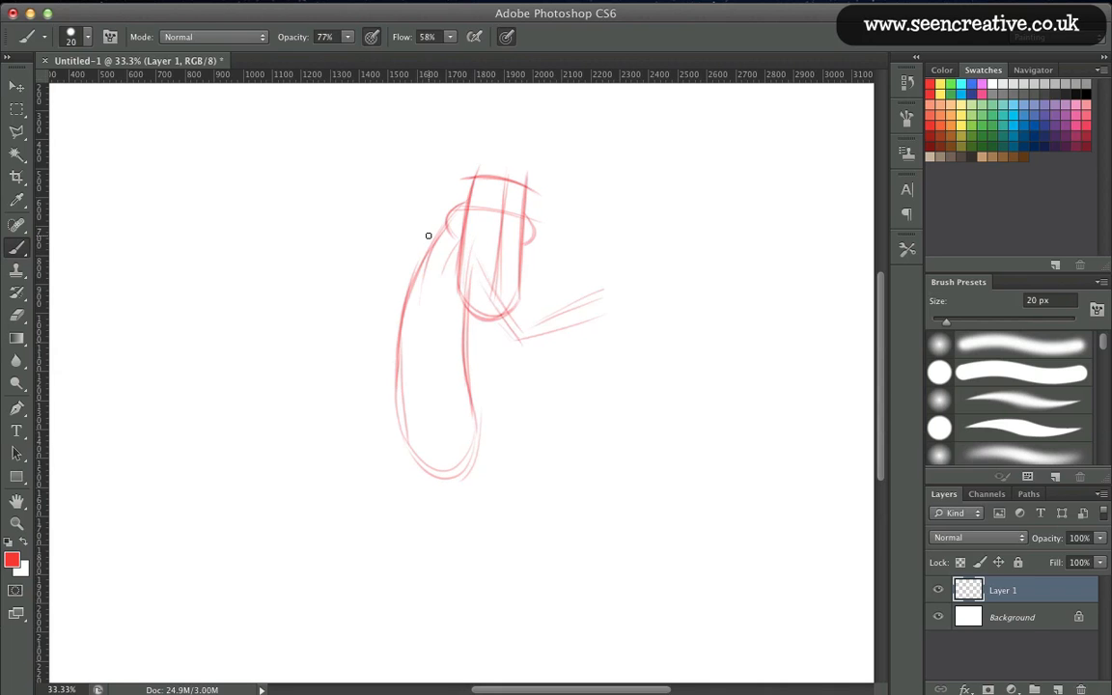
pyautogui.moveTo(673, 295)
pyautogui.mouseDown()
pyautogui.moveTo(574, 269)
pyautogui.moveTo(604, 280)
pyautogui.moveTo(593, 317)
pyautogui.moveTo(598, 289)
pyautogui.moveTo(634, 302)
pyautogui.moveTo(647, 334)
pyautogui.mouseUp()
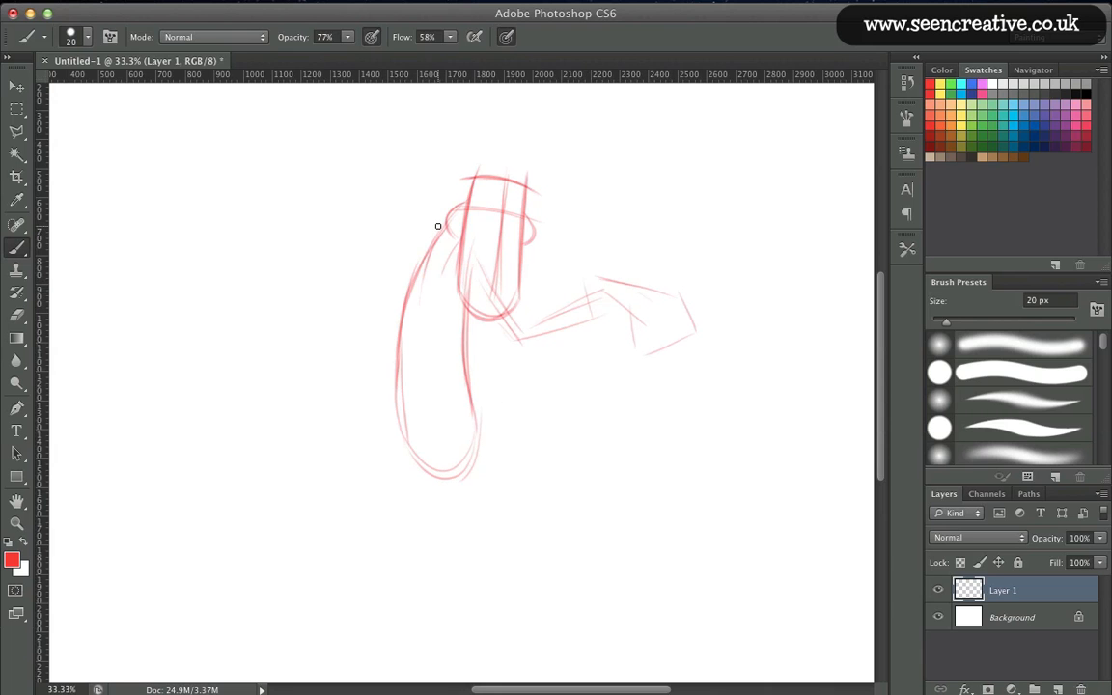
pyautogui.moveTo(437, 226)
pyautogui.mouseDown()
pyautogui.moveTo(361, 282)
pyautogui.moveTo(371, 269)
pyautogui.moveTo(302, 210)
pyautogui.moveTo(250, 230)
pyautogui.mouseUp()
pyautogui.moveTo(337, 196); pyautogui.dragTo(353, 215)
pyautogui.moveTo(240, 233)
pyautogui.mouseDown()
pyautogui.moveTo(344, 219)
pyautogui.moveTo(249, 230)
pyautogui.mouseUp()
pyautogui.moveTo(443, 291); pyautogui.dragTo(445, 398)
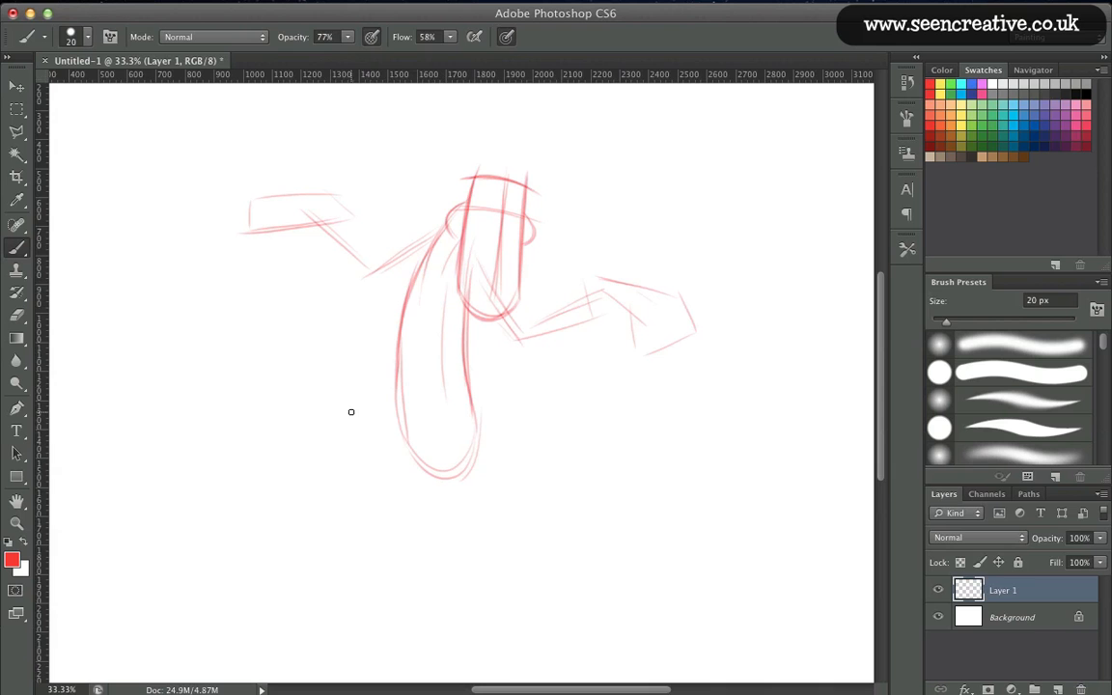
# Sketch two bent legs below the torso with simple flat feet.
pyautogui.moveTo(348, 422); pyautogui.dragTo(343, 371)
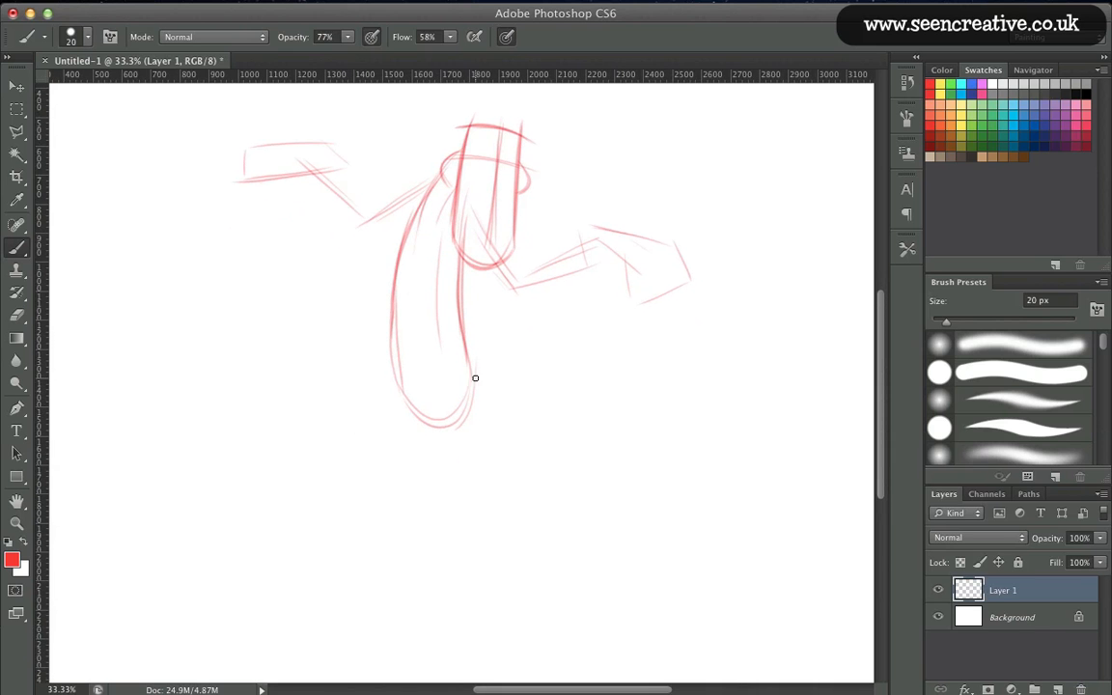
pyautogui.moveTo(470, 374)
pyautogui.mouseDown()
pyautogui.moveTo(519, 482)
pyautogui.moveTo(495, 580)
pyautogui.mouseUp()
pyautogui.moveTo(518, 475); pyautogui.dragTo(476, 610)
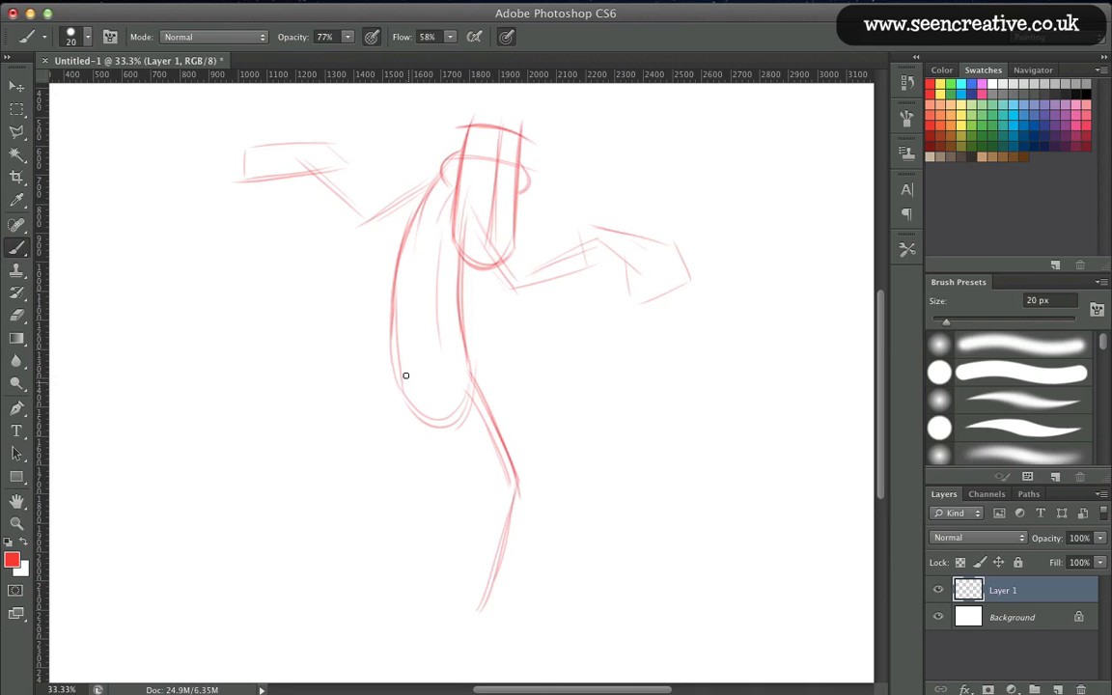
pyautogui.moveTo(394, 362)
pyautogui.mouseDown()
pyautogui.moveTo(427, 597)
pyautogui.moveTo(353, 642)
pyautogui.mouseUp()
pyautogui.moveTo(431, 635)
pyautogui.mouseDown()
pyautogui.moveTo(346, 640)
pyautogui.moveTo(437, 634)
pyautogui.mouseUp()
pyautogui.moveTo(360, 634)
pyautogui.mouseDown()
pyautogui.moveTo(418, 607)
pyautogui.moveTo(514, 623)
pyautogui.mouseUp()
pyautogui.moveTo(581, 625)
pyautogui.mouseDown()
pyautogui.moveTo(490, 623)
pyautogui.moveTo(514, 594)
pyautogui.moveTo(576, 615)
pyautogui.mouseUp()
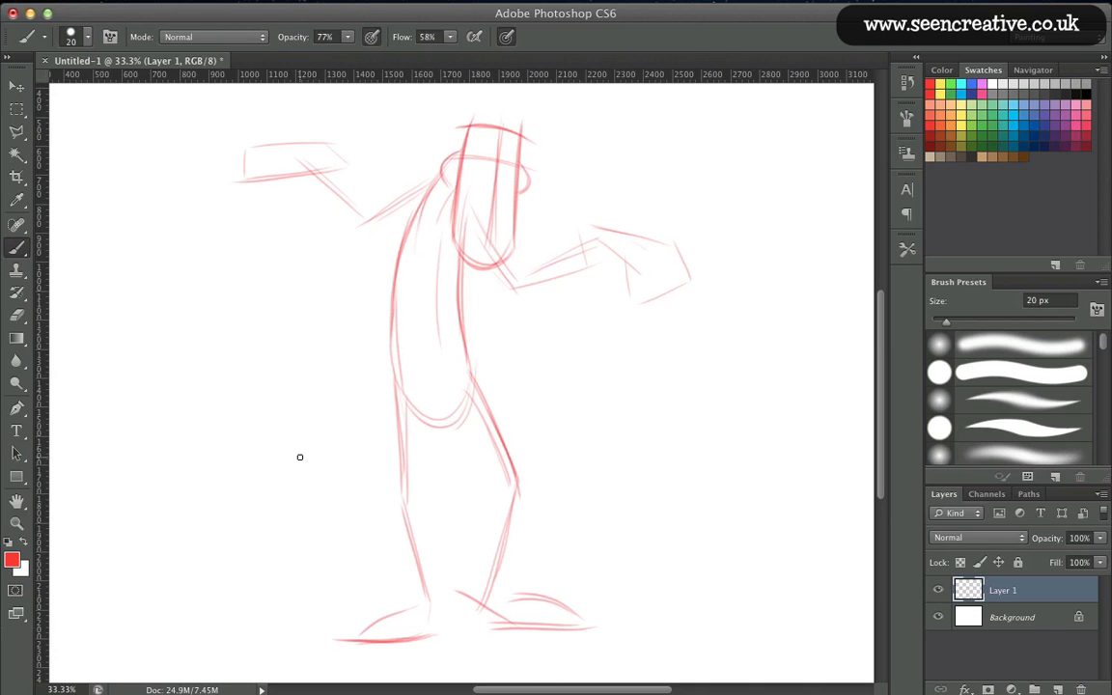
# Thicken the upper arm and forearm of the raised arm behind the torso with additional outline strokes.
pyautogui.moveTo(288, 369); pyautogui.dragTo(295, 472)
pyautogui.press('super+plus')
pyautogui.moveTo(436, 234)
pyautogui.mouseDown()
pyautogui.moveTo(396, 297)
pyautogui.moveTo(334, 306)
pyautogui.moveTo(351, 295)
pyautogui.mouseUp()
pyautogui.moveTo(402, 253); pyautogui.dragTo(305, 301)
pyautogui.moveTo(257, 243); pyautogui.dragTo(332, 309)
pyautogui.moveTo(217, 224); pyautogui.dragTo(322, 329)
pyautogui.moveTo(378, 302)
pyautogui.mouseDown()
pyautogui.moveTo(321, 339)
pyautogui.moveTo(251, 265)
pyautogui.mouseUp()
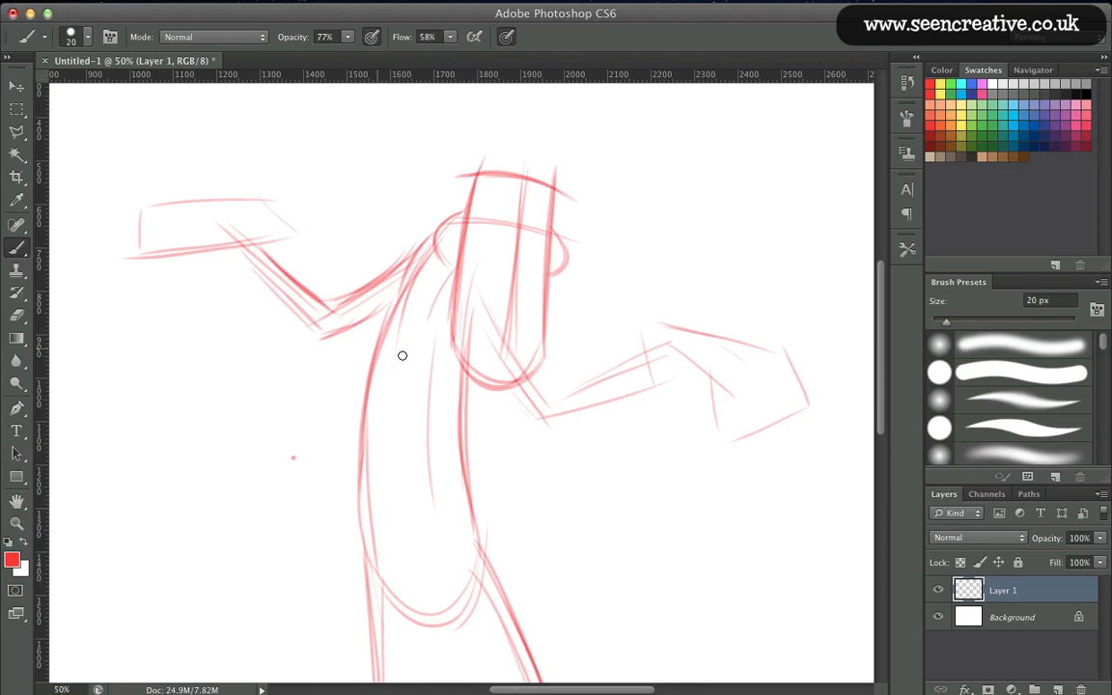
pyautogui.moveTo(519, 365); pyautogui.dragTo(541, 398)
# Select the raised back arm with its hand and move it outward, away from the shoulder.
pyautogui.click(16, 131)
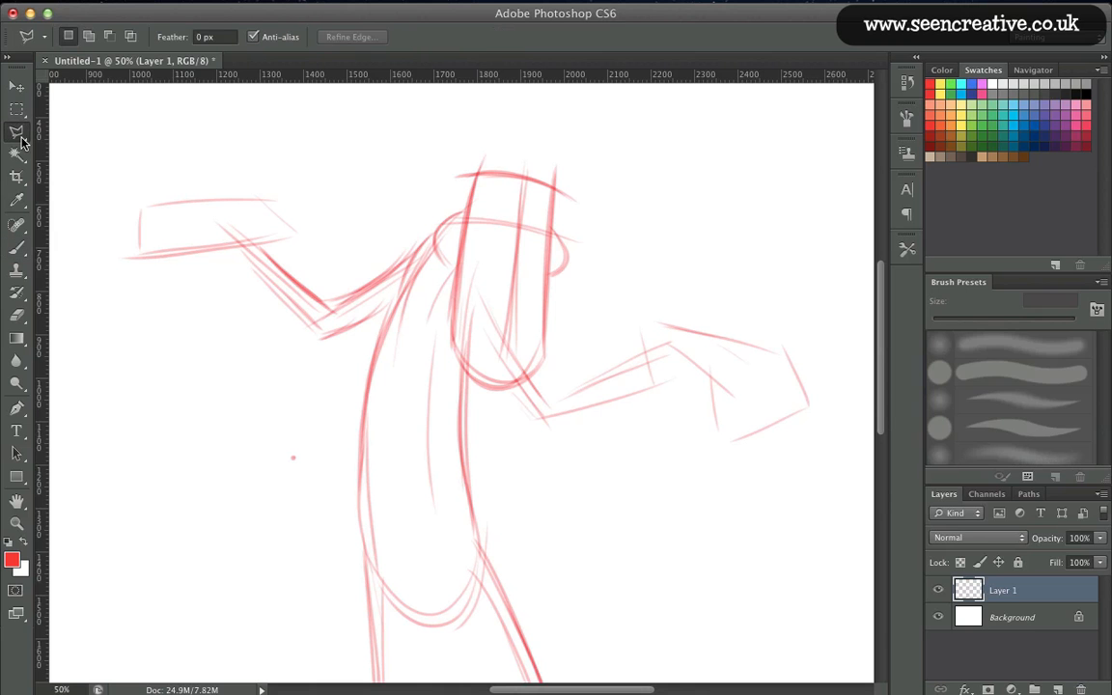
pyautogui.click(167, 153)
pyautogui.click(325, 166)
pyautogui.click(404, 245)
pyautogui.click(377, 323)
pyautogui.click(290, 383)
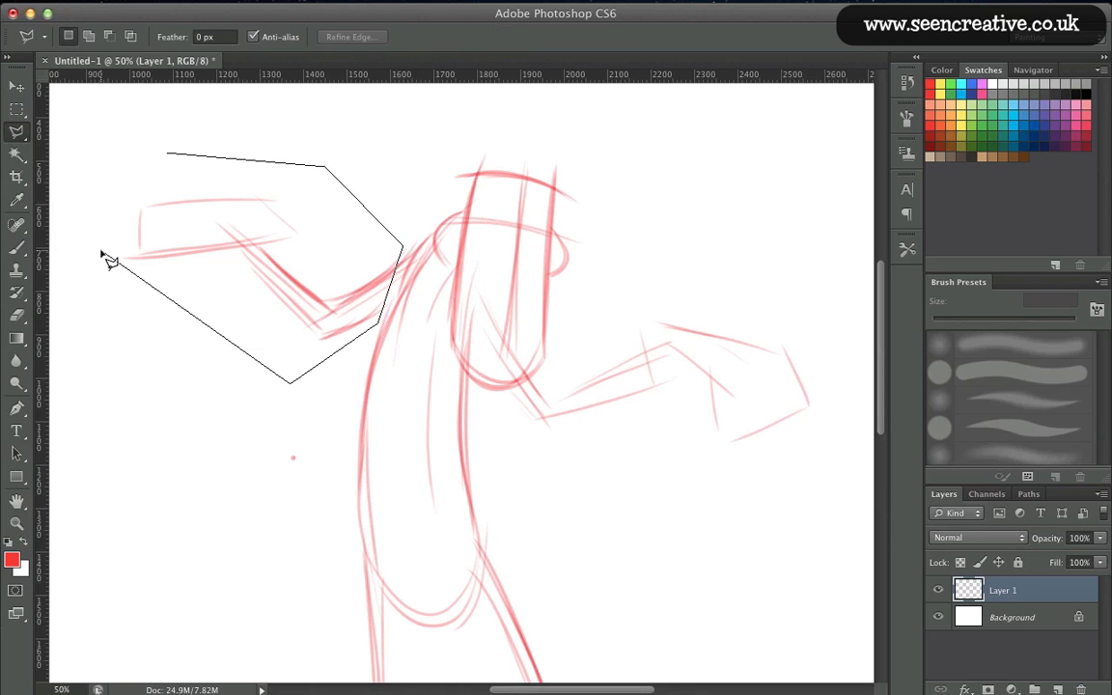
pyautogui.click(101, 249)
pyautogui.click(166, 154)
pyautogui.press('v')
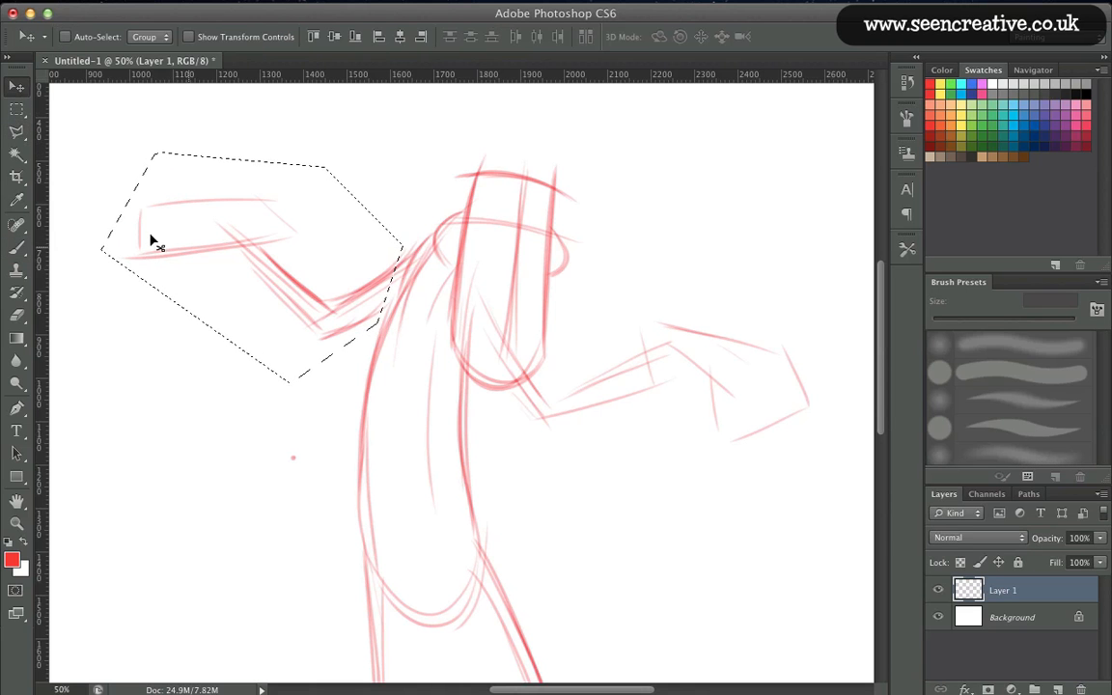
pyautogui.moveTo(150, 241); pyautogui.dragTo(149, 240)
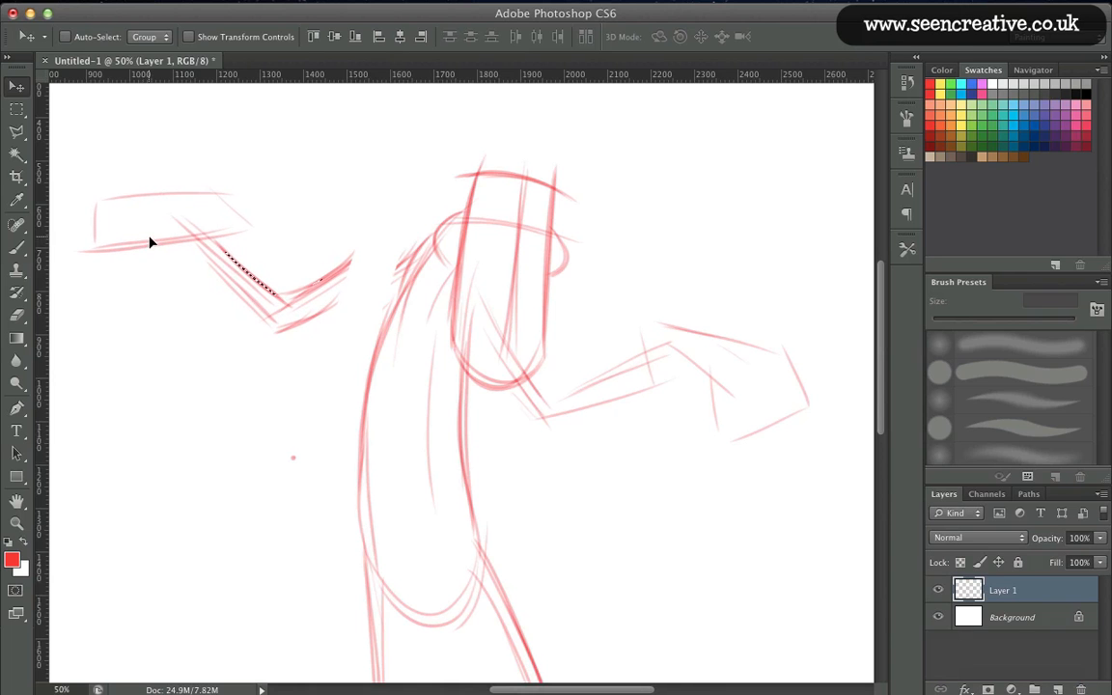
pyautogui.hotkey('ctrl', 'd')
# Reconnect the moved arm to the shoulder with longer upper-arm lines and reinforce the forearm and elbow.
pyautogui.press('b')
pyautogui.moveTo(425, 250); pyautogui.dragTo(288, 295)
pyautogui.moveTo(398, 287); pyautogui.dragTo(276, 331)
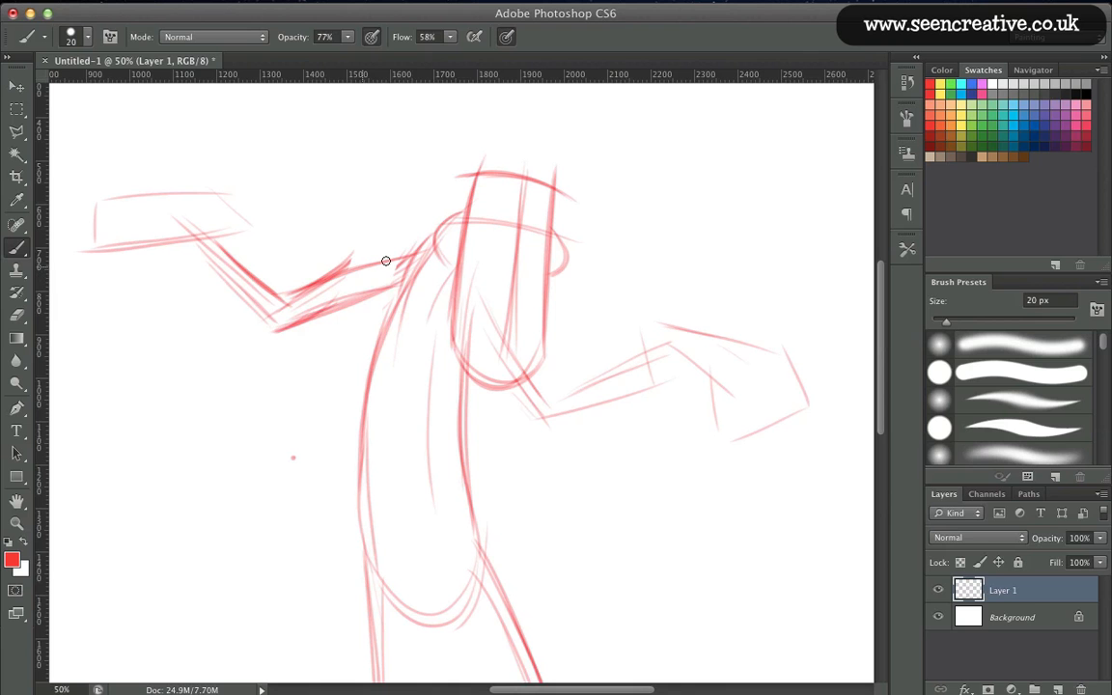
pyautogui.moveTo(402, 257); pyautogui.dragTo(278, 291)
pyautogui.moveTo(198, 240); pyautogui.dragTo(267, 289)
pyautogui.moveTo(204, 254); pyautogui.dragTo(262, 313)
# Thicken the front arm and add a hanging open sleeve cuff with an oval button near its wrist.
pyautogui.moveTo(511, 342); pyautogui.dragTo(549, 393)
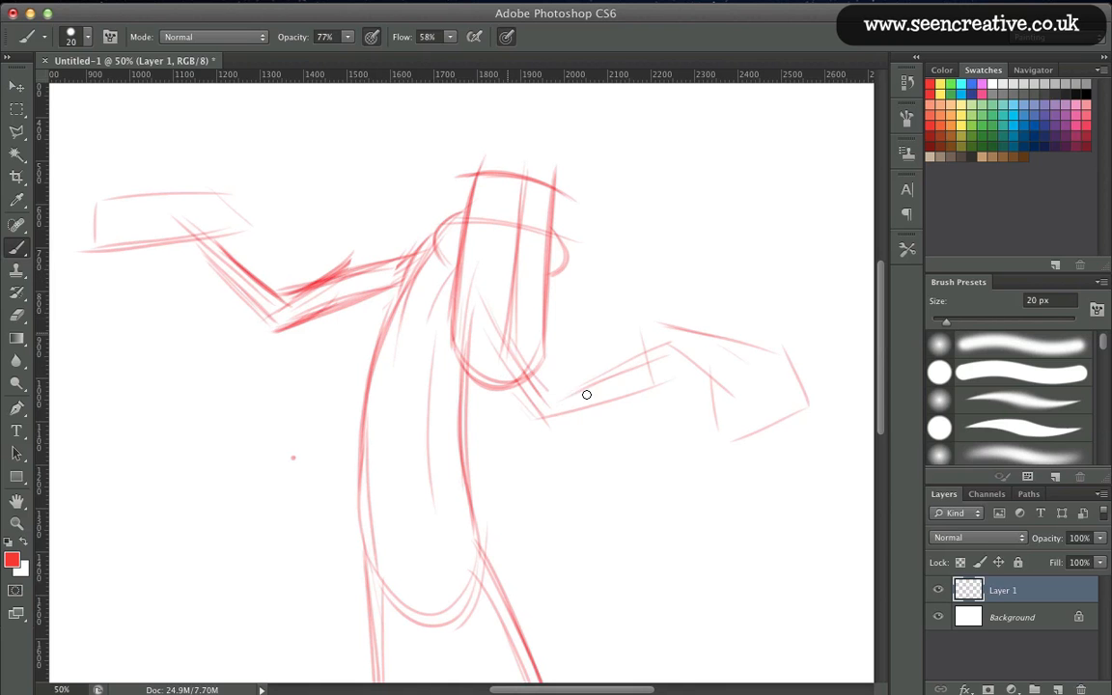
pyautogui.moveTo(670, 341); pyautogui.dragTo(538, 395)
pyautogui.moveTo(648, 348)
pyautogui.mouseDown()
pyautogui.moveTo(651, 439)
pyautogui.moveTo(605, 451)
pyautogui.moveTo(633, 430)
pyautogui.moveTo(673, 424)
pyautogui.mouseUp()
pyautogui.moveTo(669, 417); pyautogui.dragTo(654, 423)
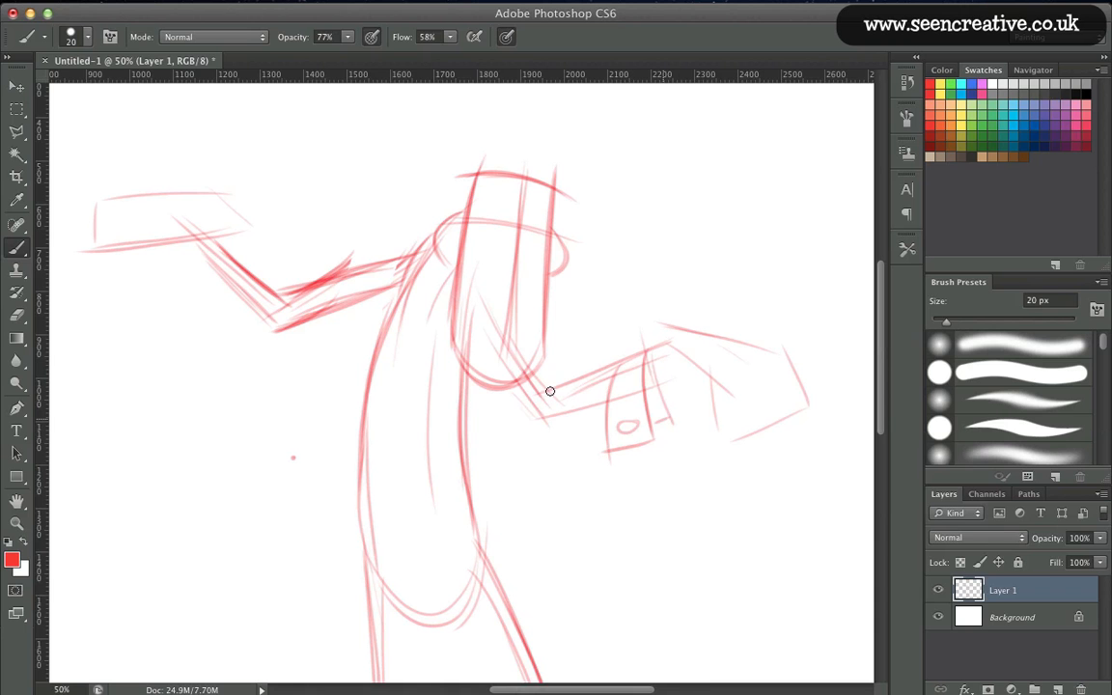
pyautogui.moveTo(639, 357); pyautogui.dragTo(542, 394)
pyautogui.moveTo(522, 367)
pyautogui.mouseDown()
pyautogui.moveTo(553, 398)
pyautogui.moveTo(543, 419)
pyautogui.moveTo(518, 387)
pyautogui.mouseUp()
# Add a jagged torn sleeve around the back elbow and upper arm, and draw a curved waistline across the torso.
pyautogui.moveTo(359, 257); pyautogui.dragTo(243, 275)
pyautogui.moveTo(328, 307)
pyautogui.mouseDown()
pyautogui.moveTo(282, 381)
pyautogui.moveTo(329, 335)
pyautogui.mouseUp()
pyautogui.moveTo(330, 335)
pyautogui.mouseDown()
pyautogui.moveTo(319, 408)
pyautogui.moveTo(395, 301)
pyautogui.moveTo(337, 370)
pyautogui.moveTo(318, 346)
pyautogui.mouseUp()
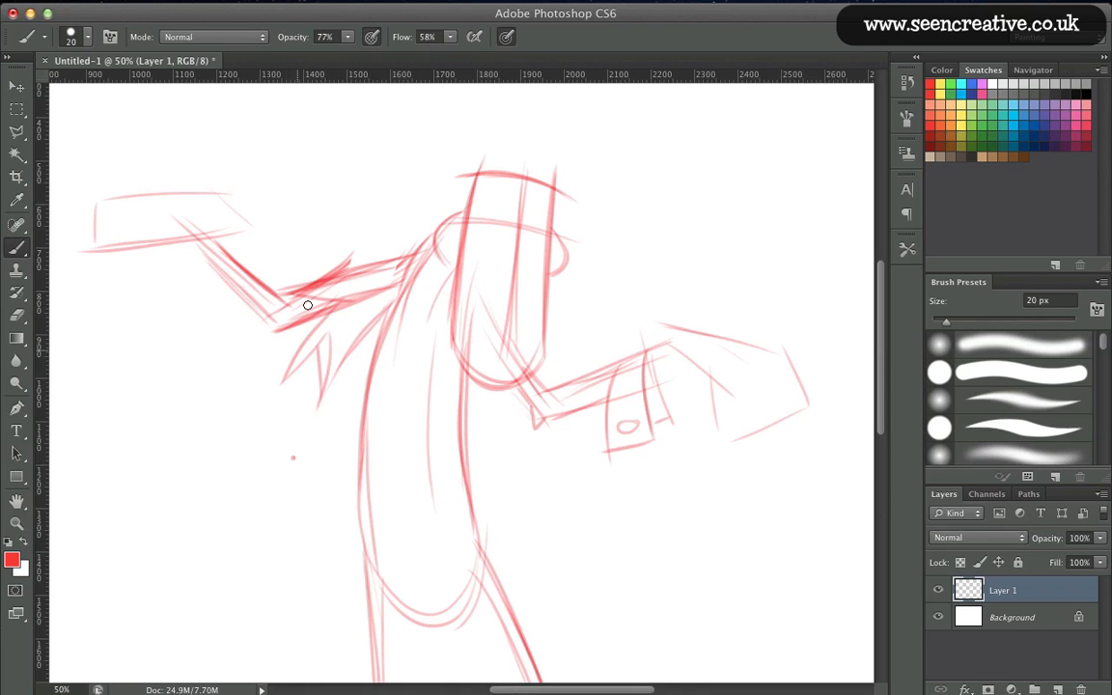
pyautogui.moveTo(193, 238); pyautogui.dragTo(279, 323)
pyautogui.moveTo(469, 473); pyautogui.dragTo(355, 489)
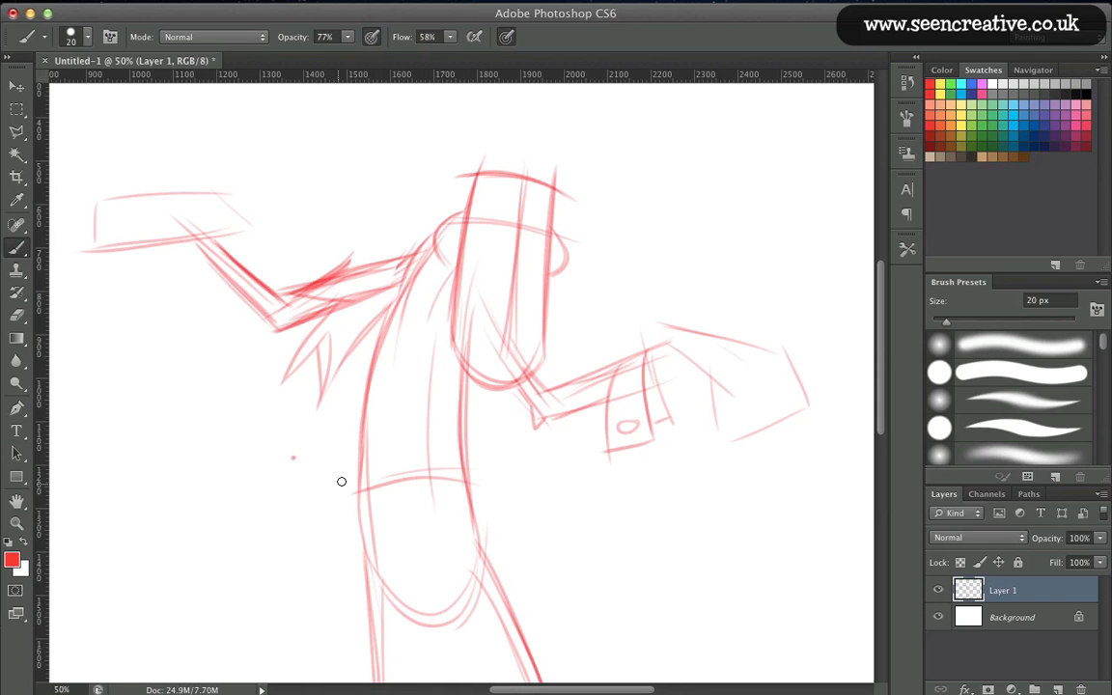
# Draw long jagged shreds of the torn jacket hanging from the back side of the torso down past the waistline.
pyautogui.moveTo(379, 343); pyautogui.dragTo(322, 564)
pyautogui.moveTo(351, 426); pyautogui.dragTo(318, 569)
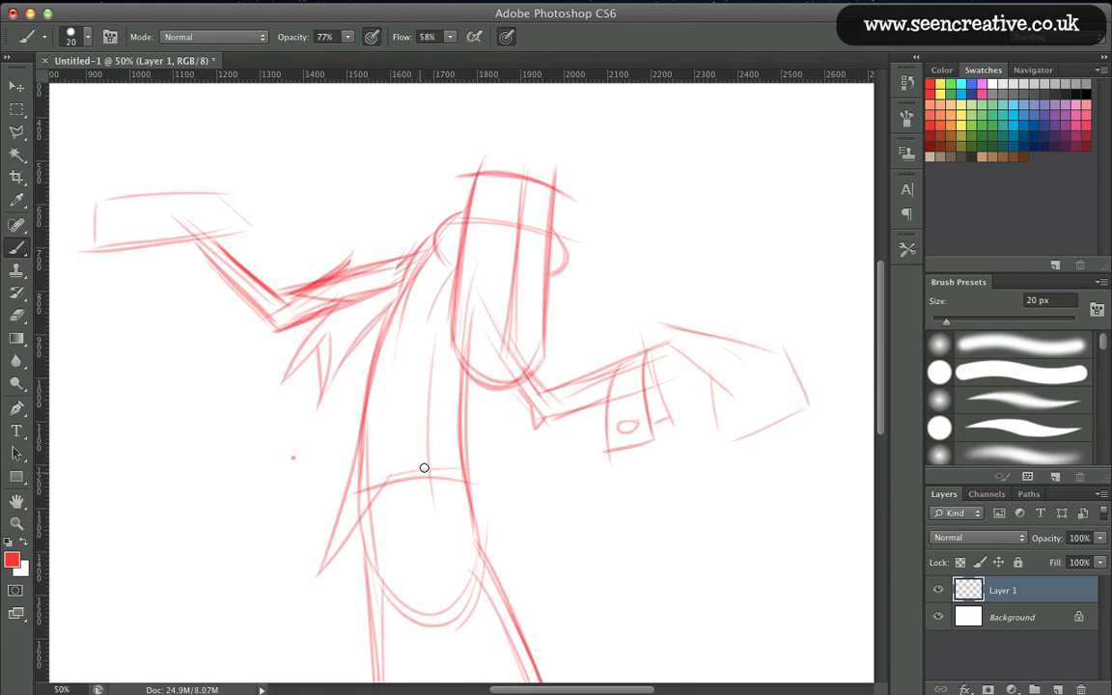
pyautogui.moveTo(412, 410); pyautogui.dragTo(365, 517)
pyautogui.moveTo(412, 409)
pyautogui.mouseDown()
pyautogui.moveTo(414, 477)
pyautogui.moveTo(361, 524)
pyautogui.mouseUp()
pyautogui.moveTo(390, 482); pyautogui.dragTo(340, 574)
pyautogui.moveTo(362, 439); pyautogui.dragTo(340, 568)
pyautogui.moveTo(374, 371); pyautogui.dragTo(365, 434)
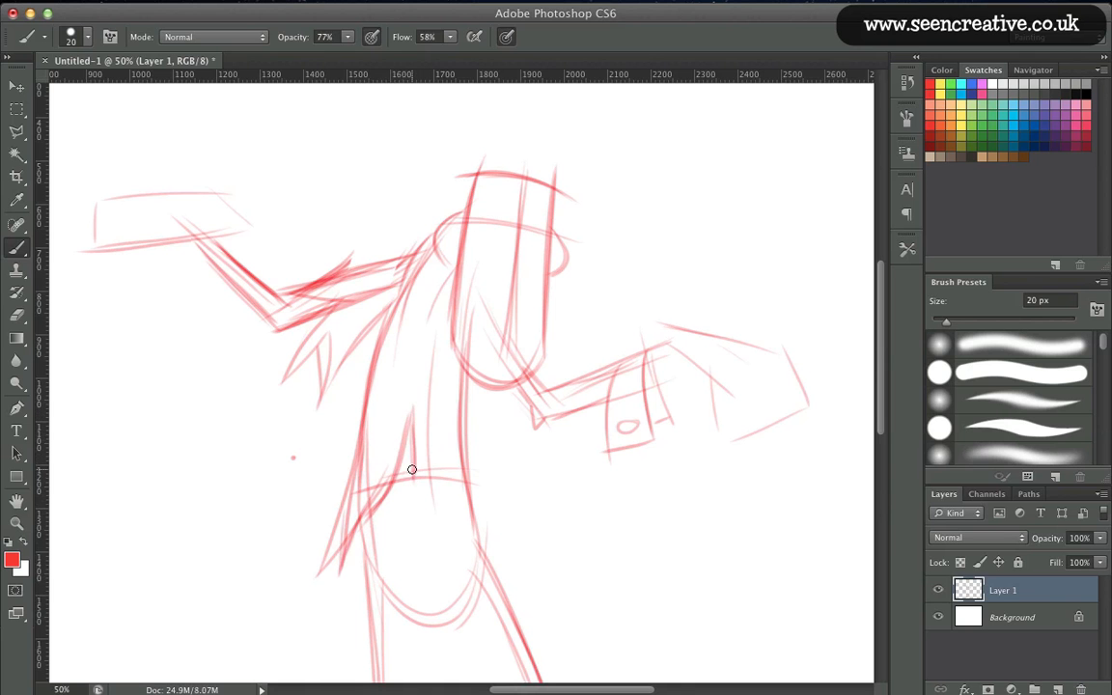
# Add a jagged torn flap on the front side of the torso and a second waistband line below the waistline.
pyautogui.moveTo(447, 481)
pyautogui.mouseDown()
pyautogui.moveTo(449, 411)
pyautogui.moveTo(483, 471)
pyautogui.mouseUp()
pyautogui.moveTo(466, 373)
pyautogui.mouseDown()
pyautogui.moveTo(483, 477)
pyautogui.moveTo(450, 412)
pyautogui.mouseUp()
pyautogui.moveTo(449, 412); pyautogui.dragTo(447, 484)
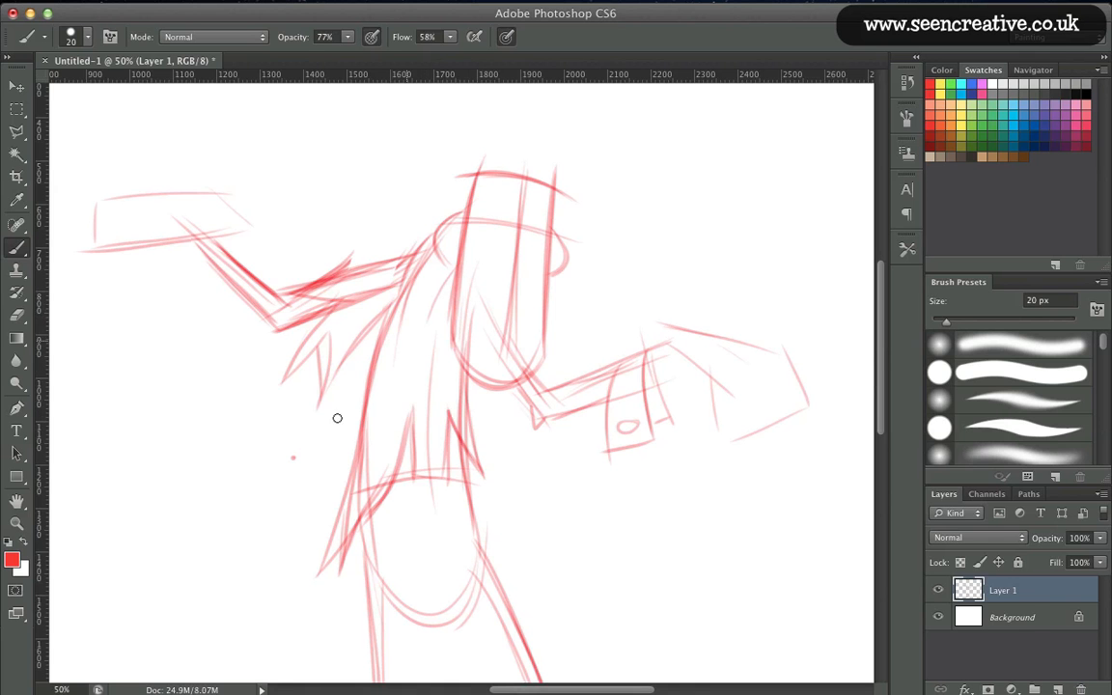
pyautogui.moveTo(466, 375); pyautogui.dragTo(484, 472)
pyautogui.moveTo(483, 472); pyautogui.dragTo(449, 411)
pyautogui.moveTo(449, 411)
pyautogui.mouseDown()
pyautogui.moveTo(446, 479)
pyautogui.moveTo(469, 482)
pyautogui.mouseUp()
pyautogui.moveTo(392, 509)
pyautogui.mouseDown()
pyautogui.moveTo(484, 502)
pyautogui.moveTo(473, 502)
pyautogui.moveTo(440, 584)
pyautogui.moveTo(414, 510)
pyautogui.mouseUp()
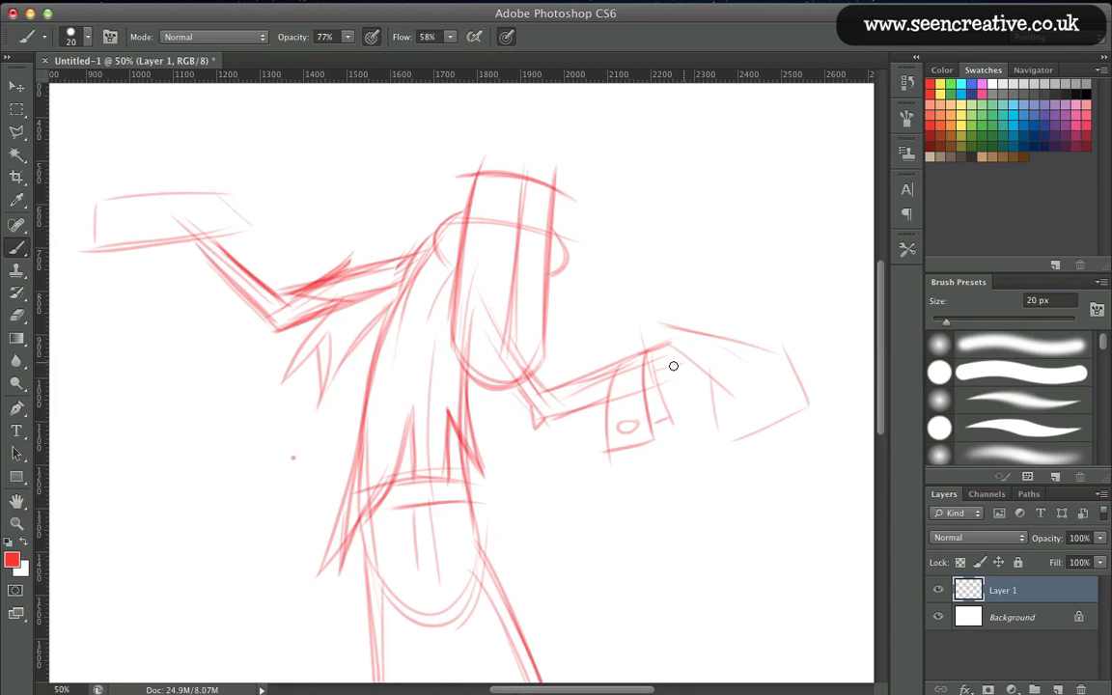
pyautogui.moveTo(673, 364)
pyautogui.mouseDown()
pyautogui.moveTo(648, 369)
pyautogui.moveTo(683, 363)
pyautogui.mouseUp()
# Draw a curved crotch line below the waistband and thicken both thighs into trouser legs down to the knees.
pyautogui.scroll(-3, 343, 476)
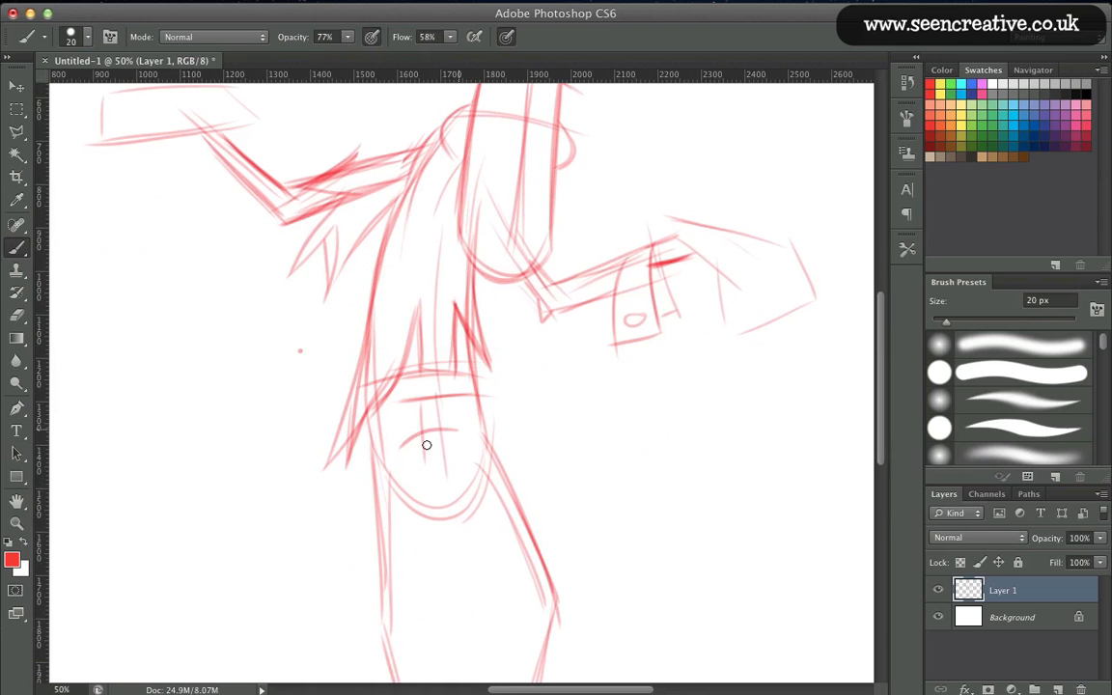
pyautogui.moveTo(402, 445); pyautogui.dragTo(447, 431)
pyautogui.moveTo(474, 384); pyautogui.dragTo(554, 587)
pyautogui.moveTo(484, 427); pyautogui.dragTo(548, 567)
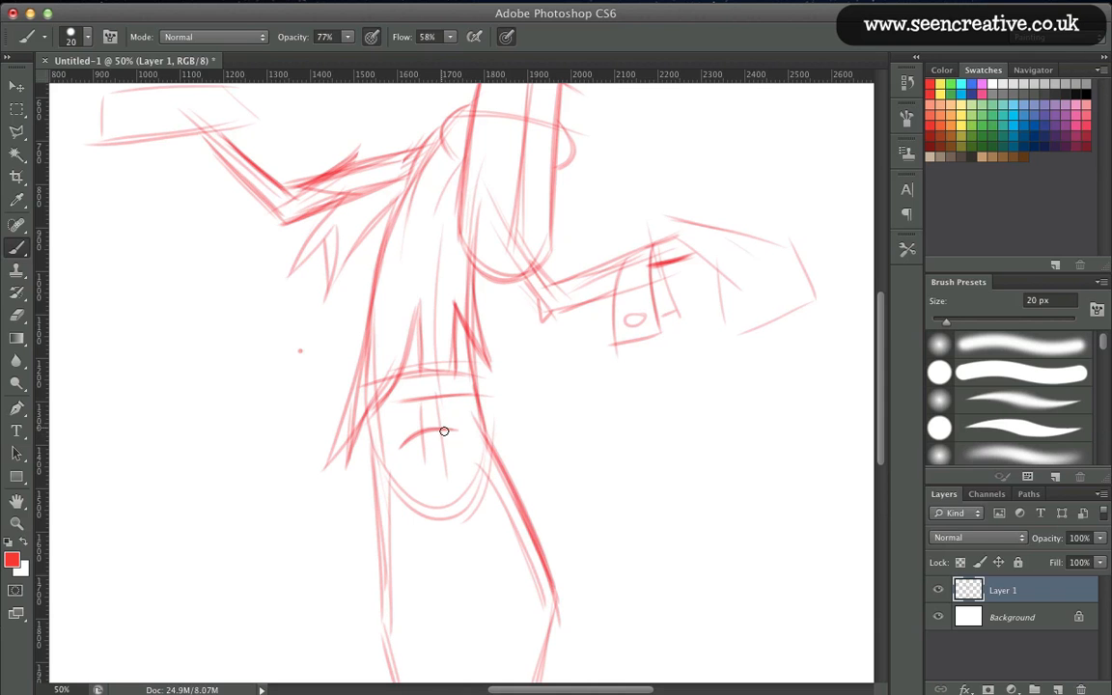
pyautogui.moveTo(447, 431); pyautogui.dragTo(542, 591)
pyautogui.moveTo(451, 436); pyautogui.dragTo(529, 568)
pyautogui.moveTo(402, 447); pyautogui.dragTo(401, 584)
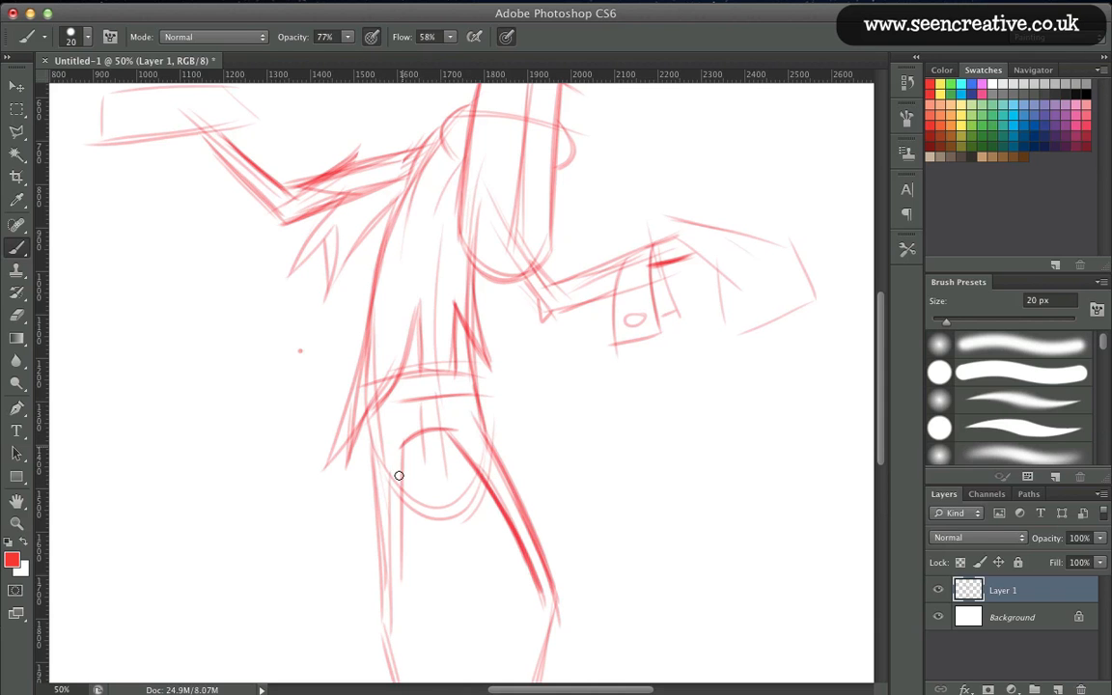
pyautogui.moveTo(367, 410); pyautogui.dragTo(375, 593)
pyautogui.moveTo(369, 461); pyautogui.dragTo(379, 603)
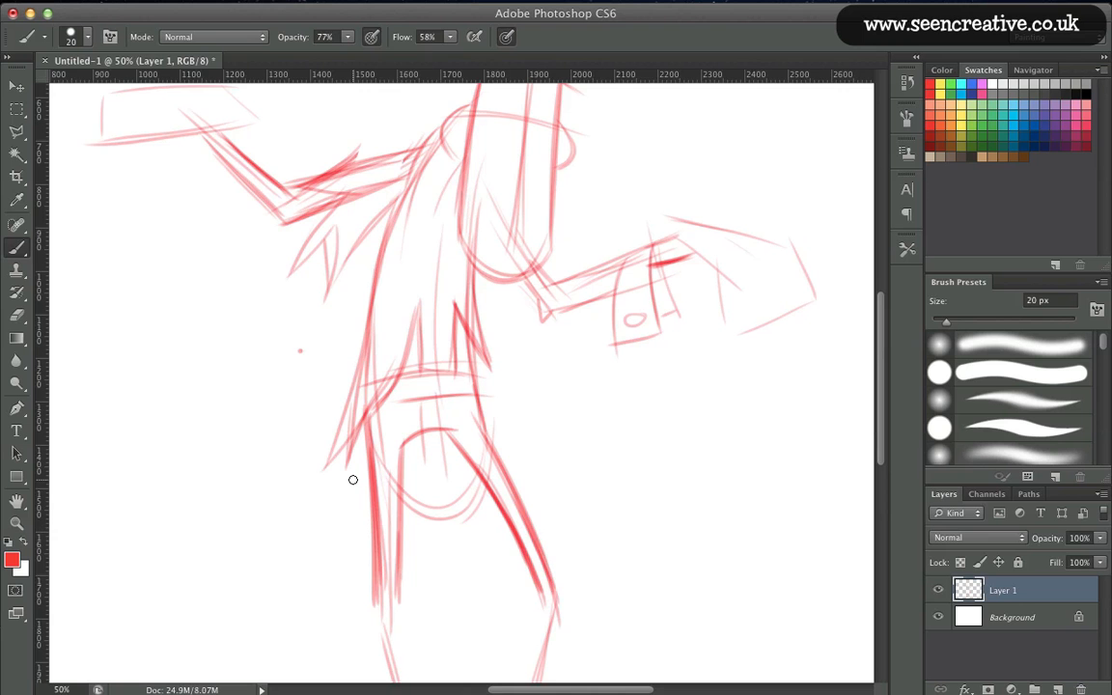
# Erase the stray red dot beside the torso.
pyautogui.press('super+0')
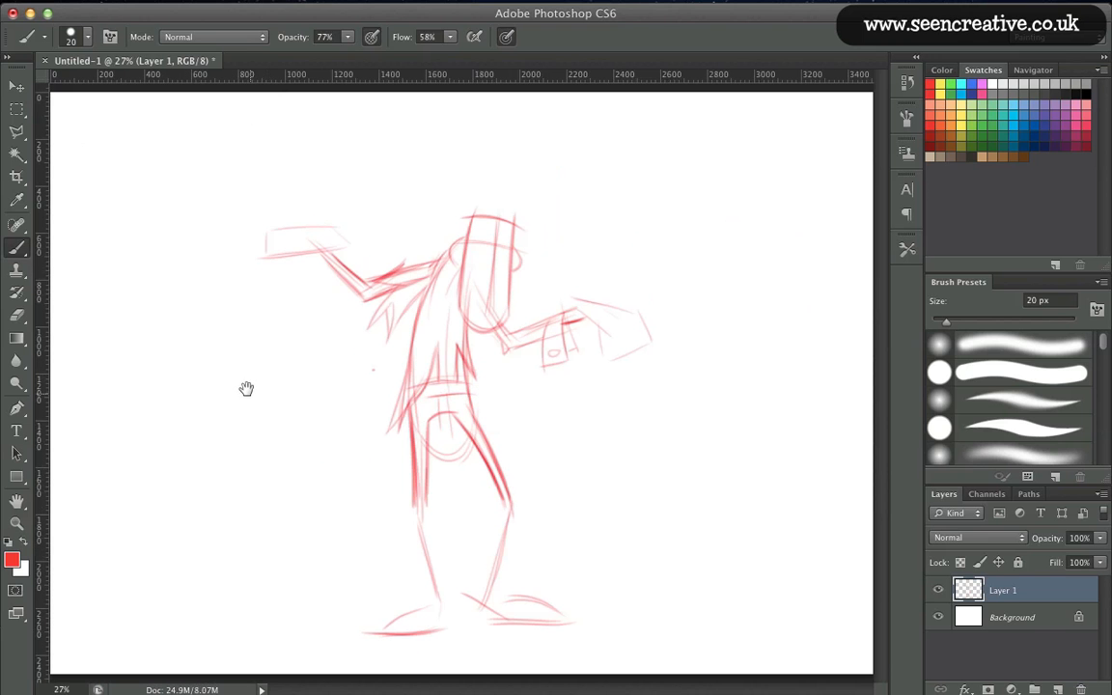
pyautogui.press('super+plus')
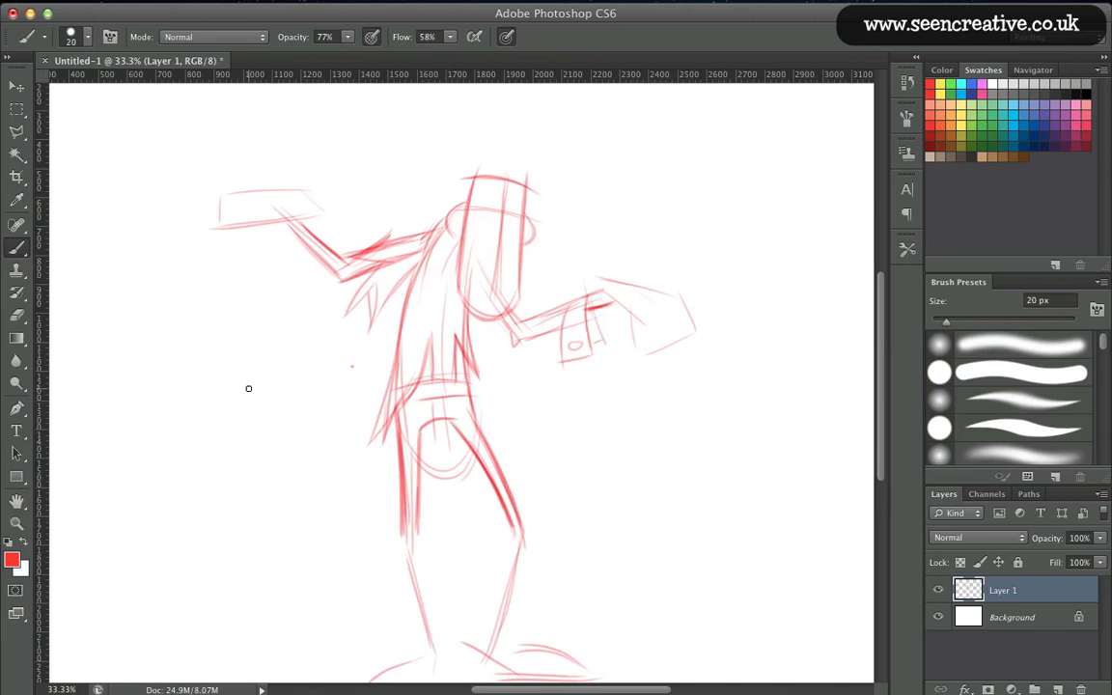
pyautogui.press('e')
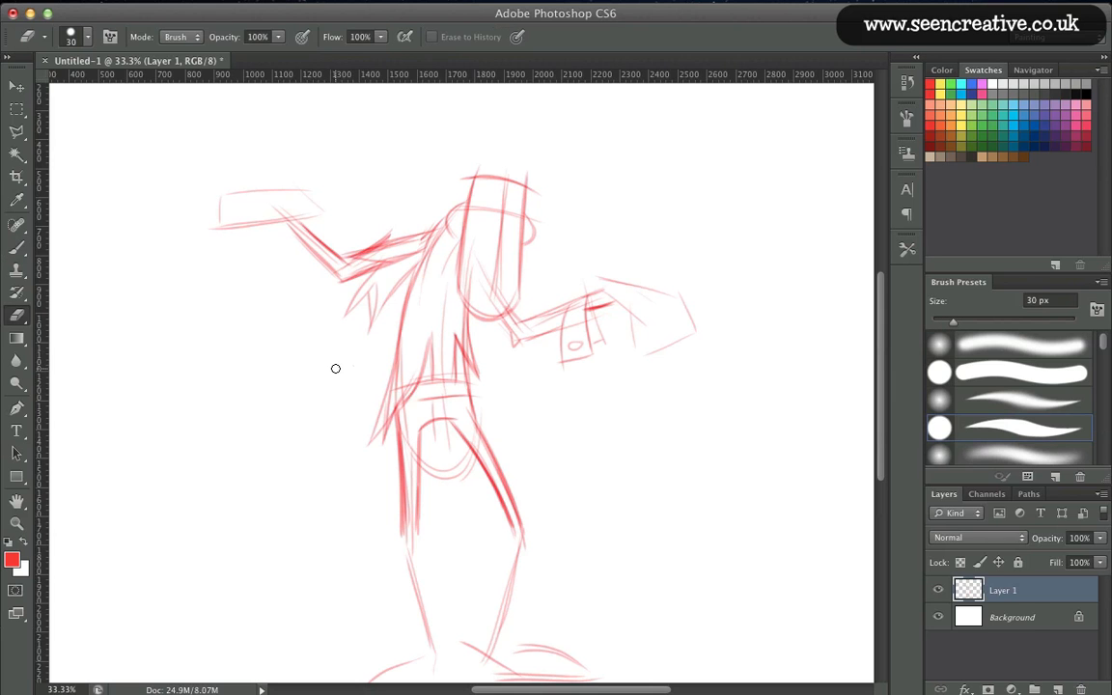
pyautogui.press('b')
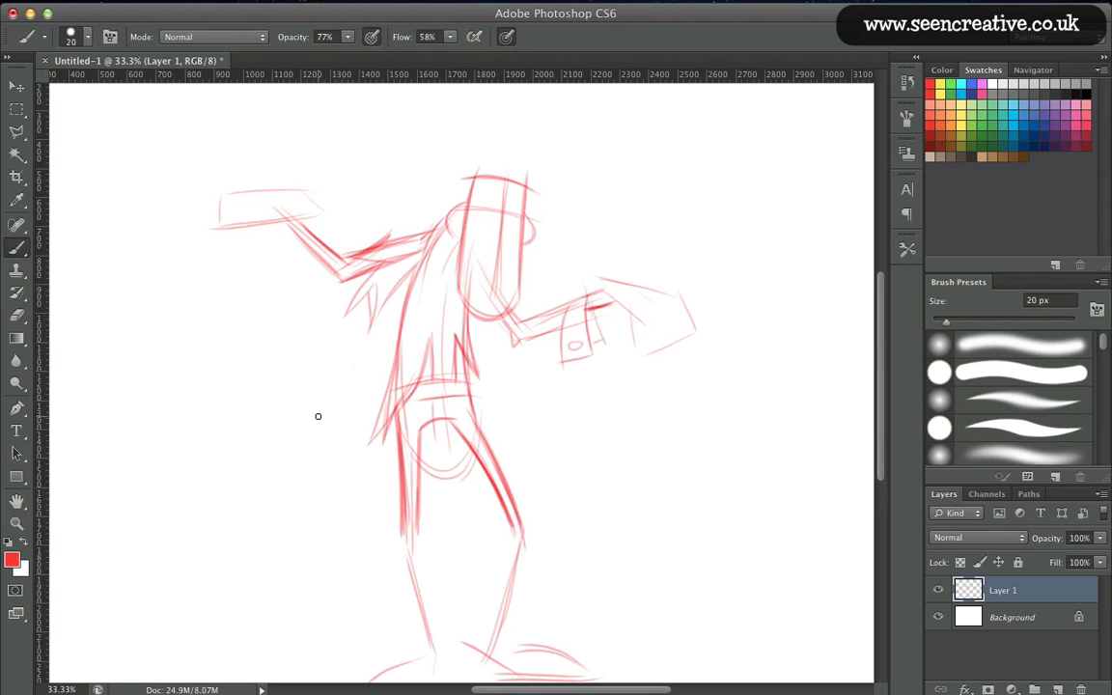
# Sketch a curved lower finger with a slanted tip inside the boxy shape of the front hand.
pyautogui.press('z')
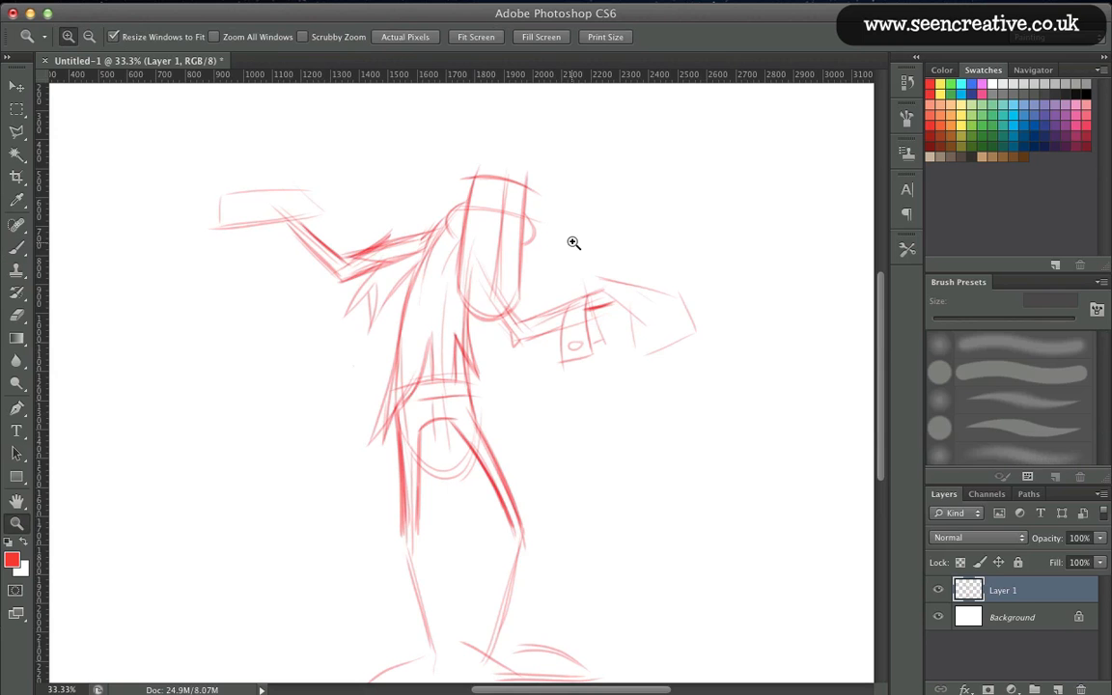
pyautogui.moveTo(569, 236); pyautogui.dragTo(725, 410)
pyautogui.moveTo(226, 481); pyautogui.dragTo(379, 517)
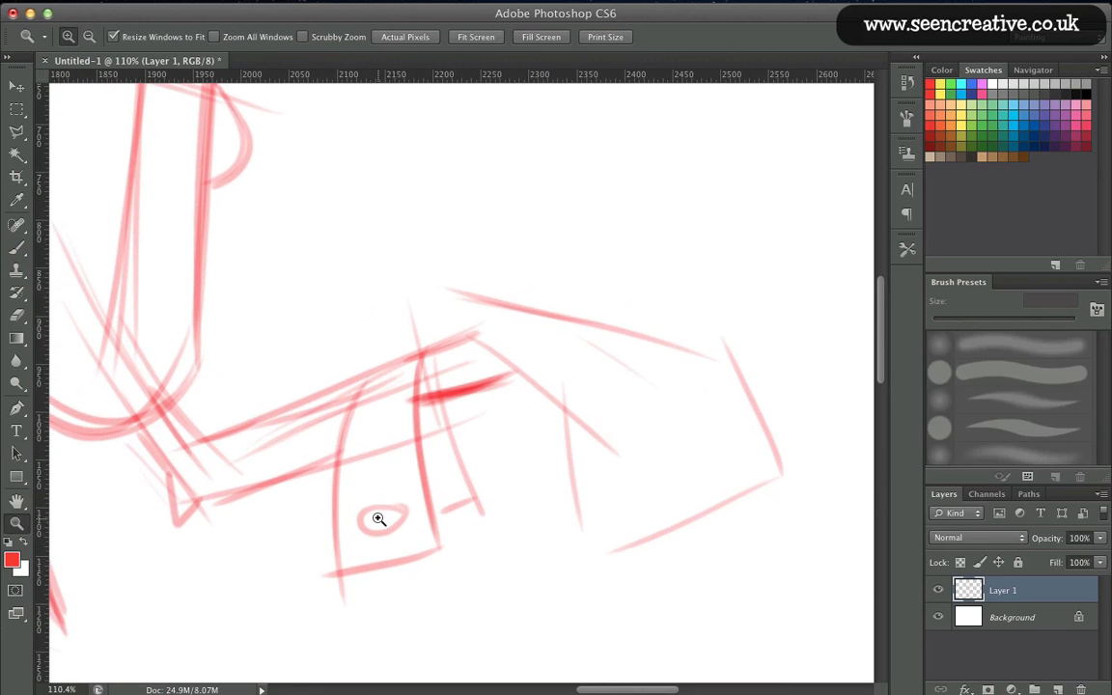
pyautogui.press('b')
pyautogui.moveTo(524, 346)
pyautogui.mouseDown()
pyautogui.moveTo(627, 389)
pyautogui.moveTo(570, 342)
pyautogui.moveTo(690, 398)
pyautogui.moveTo(758, 323)
pyautogui.mouseUp()
pyautogui.moveTo(700, 429)
pyautogui.mouseDown()
pyautogui.moveTo(777, 338)
pyautogui.moveTo(700, 426)
pyautogui.mouseUp()
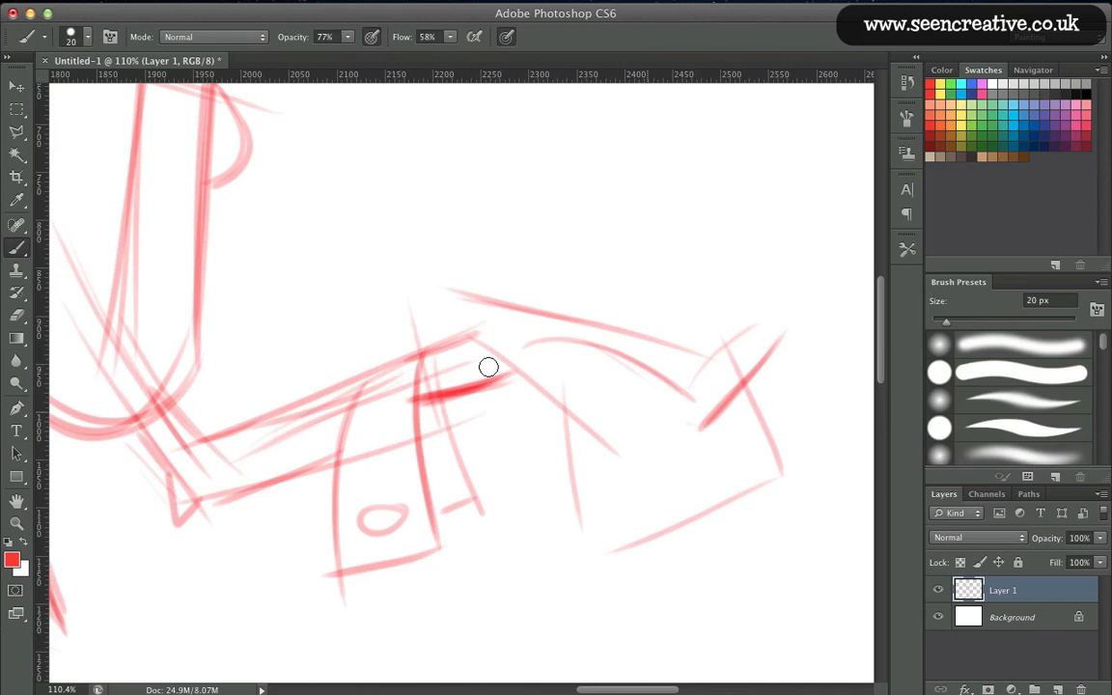
pyautogui.moveTo(527, 376); pyautogui.dragTo(696, 425)
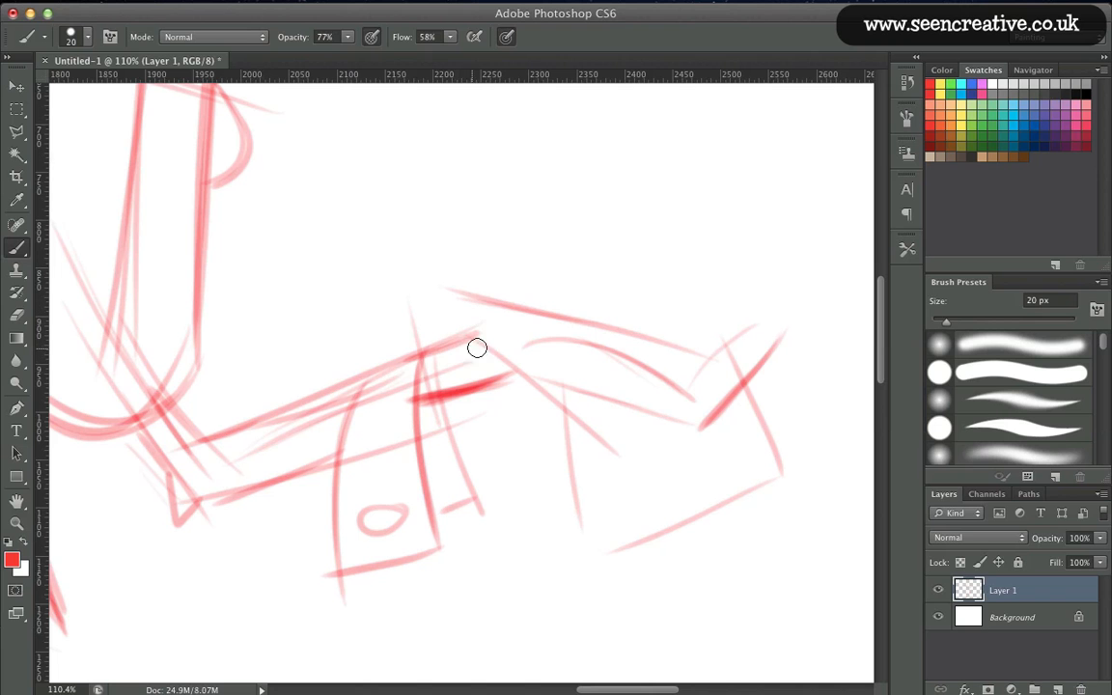
# Rough out a long straight upper finger with a pointed tip and a knuckle bump on the front hand.
pyautogui.moveTo(753, 315)
pyautogui.mouseDown()
pyautogui.moveTo(747, 282)
pyautogui.moveTo(727, 311)
pyautogui.moveTo(504, 305)
pyautogui.mouseUp()
pyautogui.moveTo(695, 303)
pyautogui.mouseDown()
pyautogui.moveTo(506, 333)
pyautogui.moveTo(500, 316)
pyautogui.moveTo(524, 258)
pyautogui.moveTo(733, 259)
pyautogui.mouseUp()
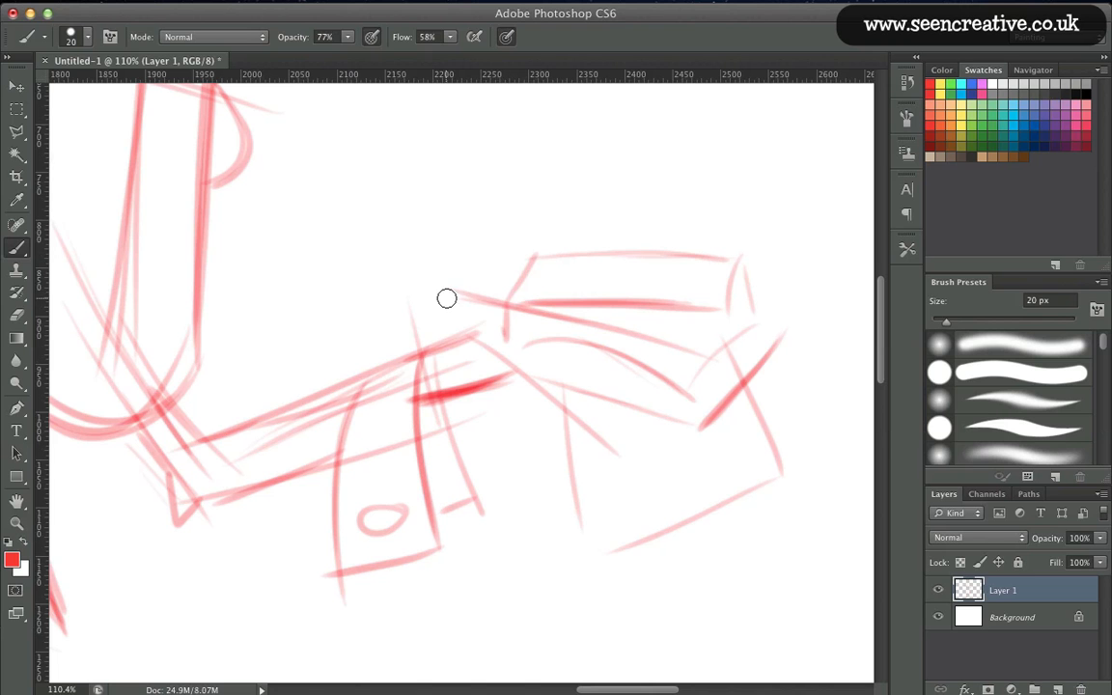
pyautogui.moveTo(730, 340); pyautogui.dragTo(585, 333)
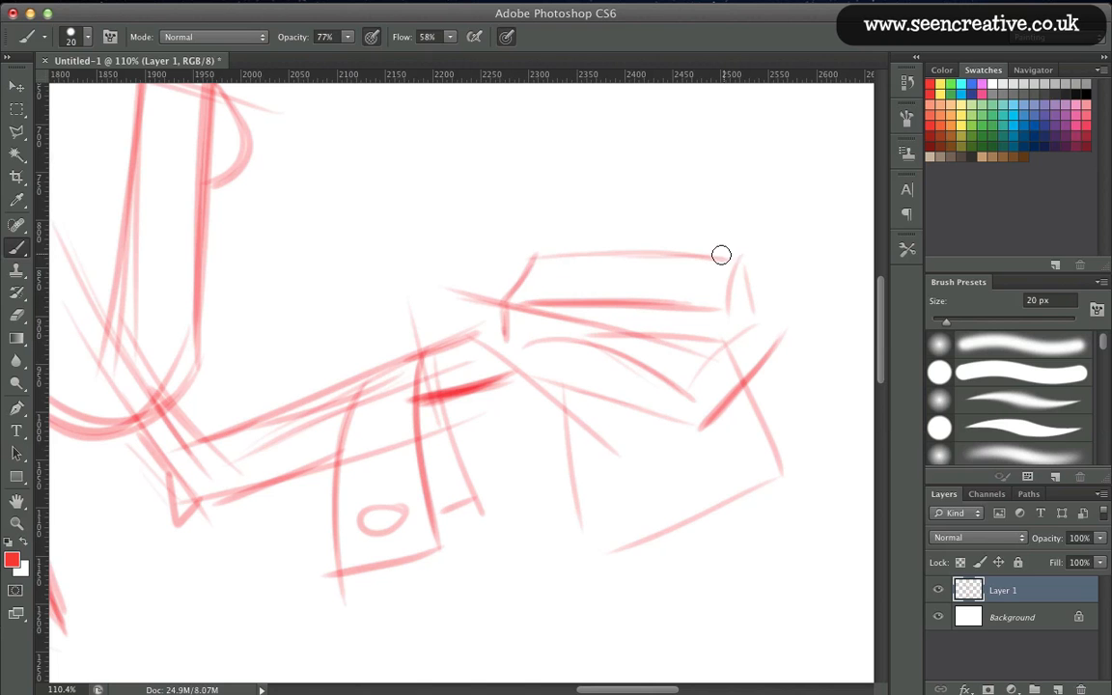
pyautogui.moveTo(720, 256); pyautogui.dragTo(769, 292)
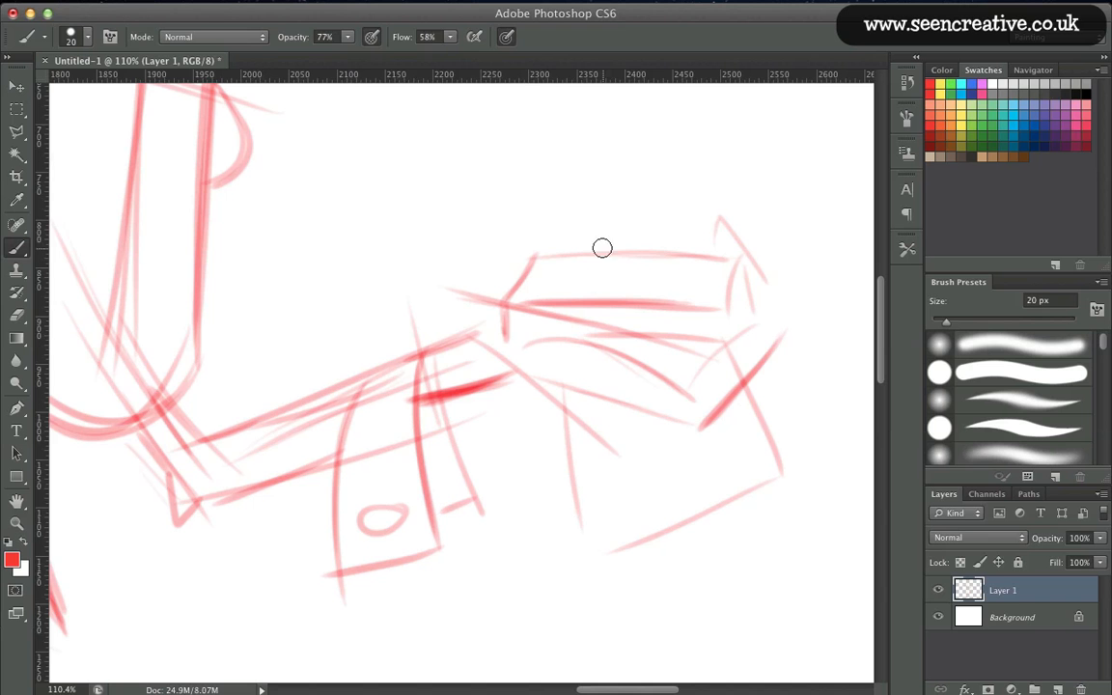
pyautogui.moveTo(600, 248); pyautogui.dragTo(638, 248)
pyautogui.press('super+0')
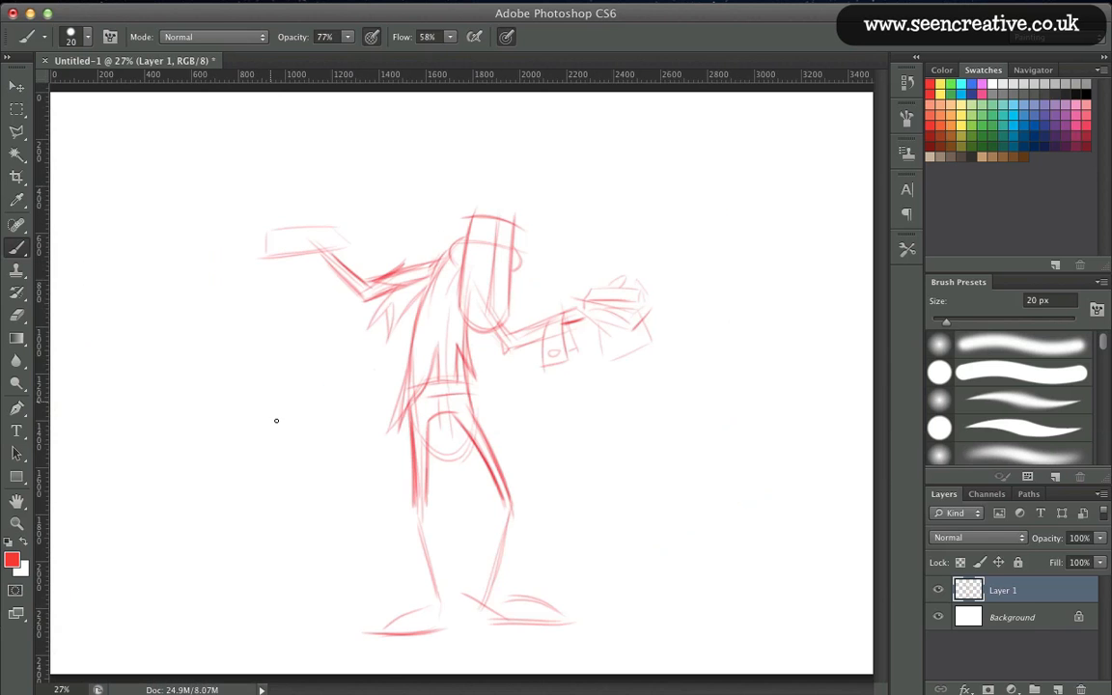
# Sketch a boxy palm with curved upper and lower edges over the raised back hand.
pyautogui.press('super+equal')
pyautogui.press('super+equal')
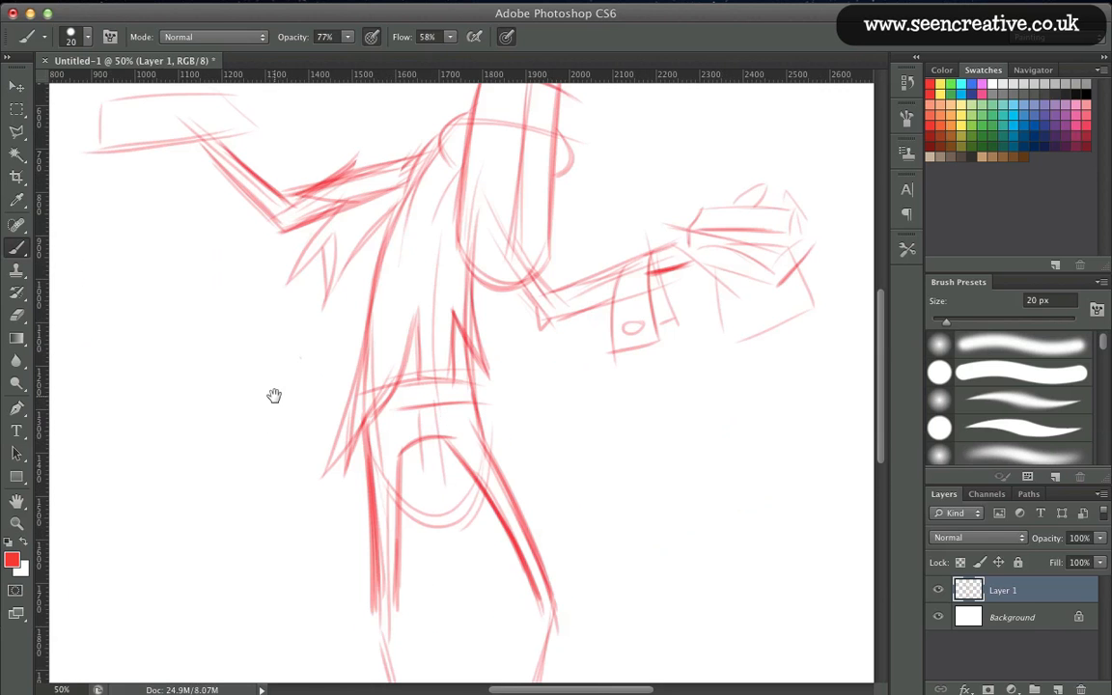
pyautogui.moveTo(274, 392); pyautogui.dragTo(303, 461)
pyautogui.press('super+r')
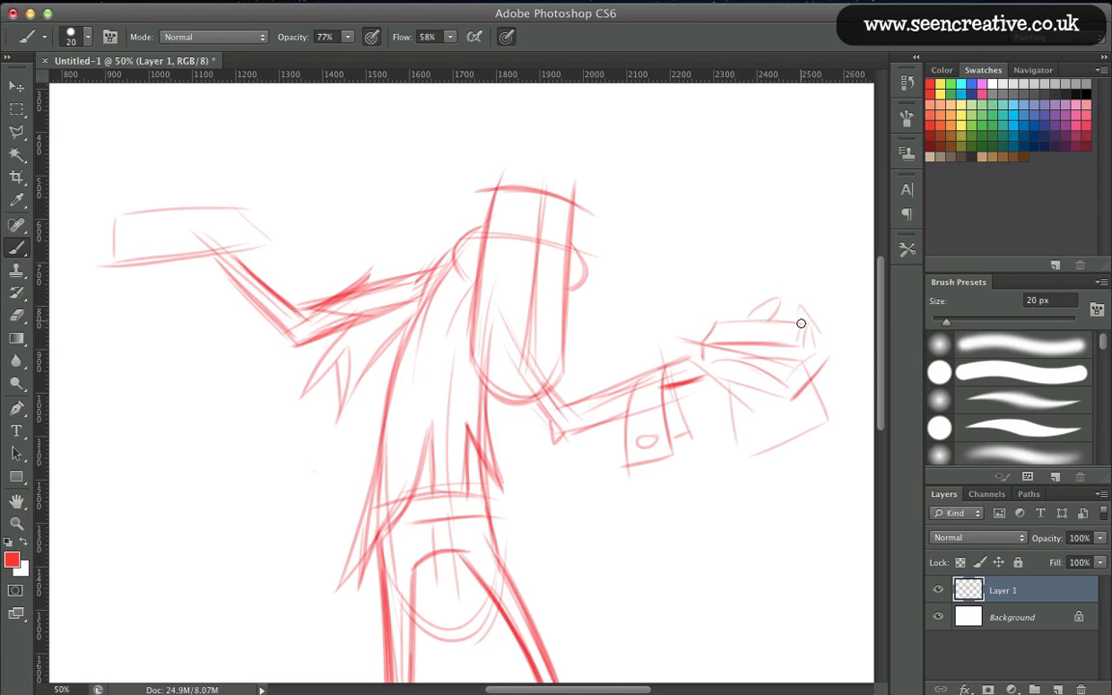
pyautogui.moveTo(794, 326); pyautogui.dragTo(702, 327)
pyautogui.moveTo(223, 198)
pyautogui.mouseDown()
pyautogui.moveTo(168, 180)
pyautogui.moveTo(164, 283)
pyautogui.moveTo(180, 286)
pyautogui.moveTo(150, 206)
pyautogui.moveTo(232, 241)
pyautogui.moveTo(231, 201)
pyautogui.mouseUp()
pyautogui.moveTo(229, 283)
pyautogui.mouseDown()
pyautogui.moveTo(232, 200)
pyautogui.moveTo(230, 242)
pyautogui.moveTo(289, 291)
pyautogui.mouseUp()
pyautogui.moveTo(185, 224)
pyautogui.mouseDown()
pyautogui.moveTo(260, 299)
pyautogui.moveTo(278, 287)
pyautogui.mouseUp()
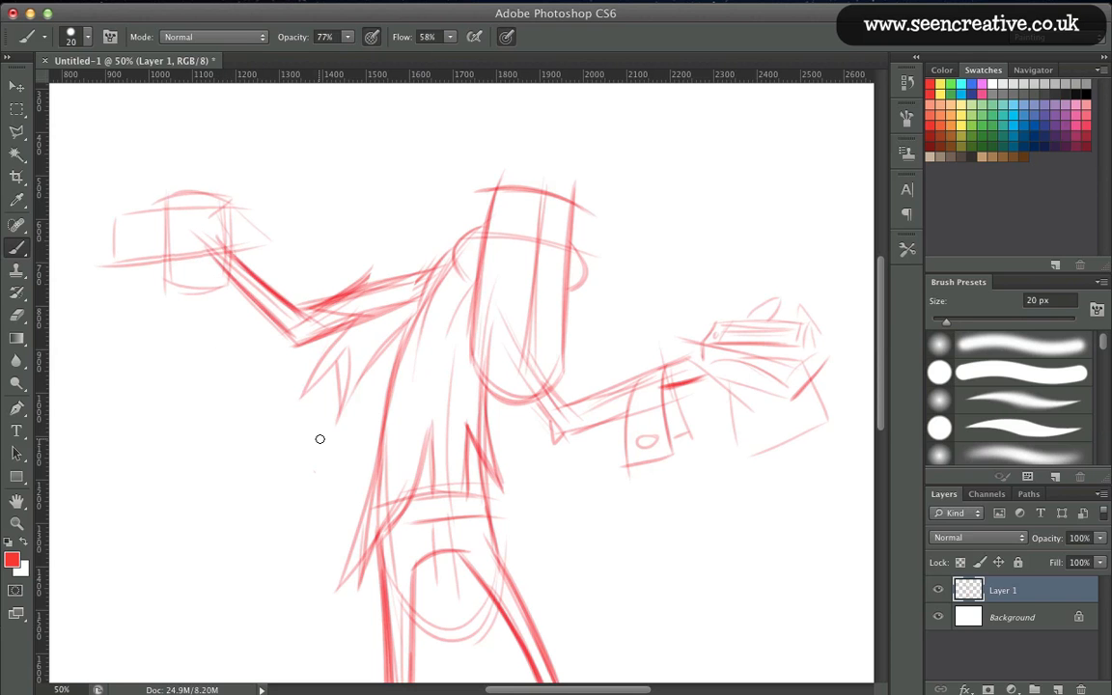
# Draw a pointed shirt collar and a small tie knot at the neck beside the head.
pyautogui.moveTo(460, 285); pyautogui.dragTo(462, 497)
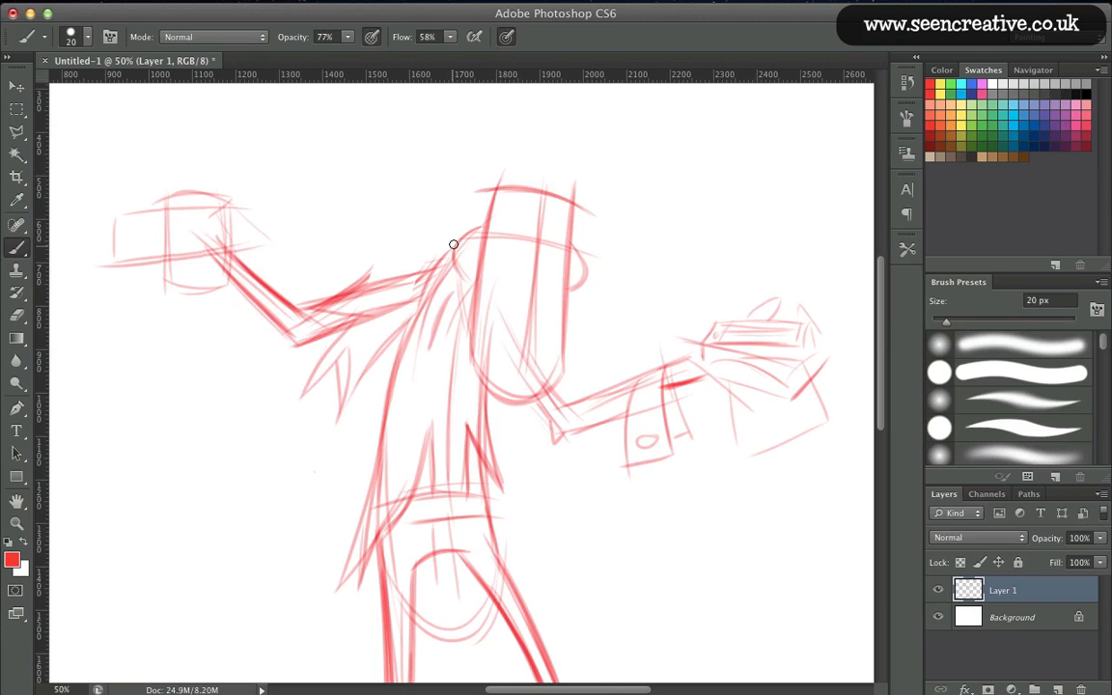
pyautogui.moveTo(440, 263); pyautogui.dragTo(431, 354)
pyautogui.moveTo(451, 296); pyautogui.dragTo(430, 345)
pyautogui.moveTo(448, 293)
pyautogui.mouseDown()
pyautogui.moveTo(453, 326)
pyautogui.moveTo(467, 319)
pyautogui.mouseUp()
pyautogui.moveTo(445, 322)
pyautogui.mouseDown()
pyautogui.moveTo(454, 347)
pyautogui.moveTo(462, 343)
pyautogui.moveTo(441, 445)
pyautogui.mouseUp()
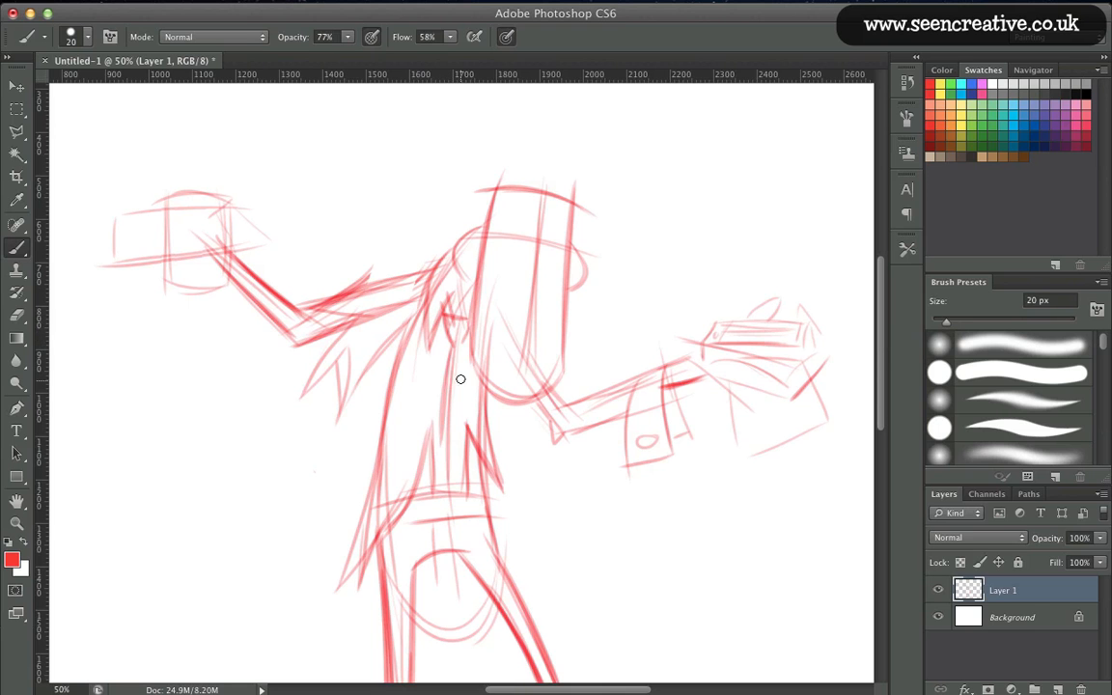
# Draw a long pointed tie hanging from the knot to the waistline and shade it in solid red.
pyautogui.moveTo(457, 349); pyautogui.dragTo(484, 457)
pyautogui.moveTo(449, 392)
pyautogui.mouseDown()
pyautogui.moveTo(441, 466)
pyautogui.moveTo(470, 500)
pyautogui.mouseUp()
pyautogui.moveTo(484, 459); pyautogui.dragTo(471, 500)
pyautogui.moveTo(455, 322)
pyautogui.mouseDown()
pyautogui.moveTo(471, 424)
pyautogui.moveTo(448, 395)
pyautogui.moveTo(480, 461)
pyautogui.moveTo(463, 442)
pyautogui.moveTo(465, 485)
pyautogui.moveTo(448, 374)
pyautogui.moveTo(459, 473)
pyautogui.moveTo(463, 414)
pyautogui.moveTo(468, 427)
pyautogui.moveTo(459, 481)
pyautogui.mouseUp()
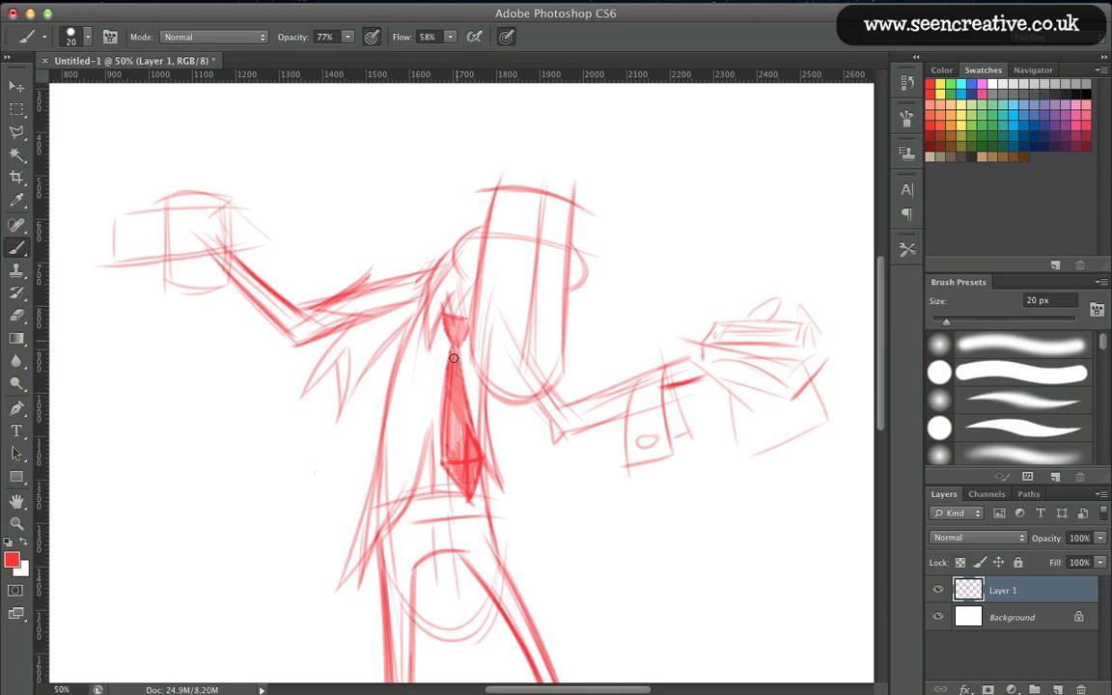
pyautogui.moveTo(454, 358); pyautogui.dragTo(460, 335)
# Reinforce the collar and torn jacket edges around the tie, and add an oval button to the waistband.
pyautogui.moveTo(422, 281)
pyautogui.mouseDown()
pyautogui.moveTo(448, 293)
pyautogui.moveTo(454, 277)
pyautogui.moveTo(458, 293)
pyautogui.moveTo(451, 256)
pyautogui.moveTo(436, 264)
pyautogui.moveTo(430, 344)
pyautogui.mouseUp()
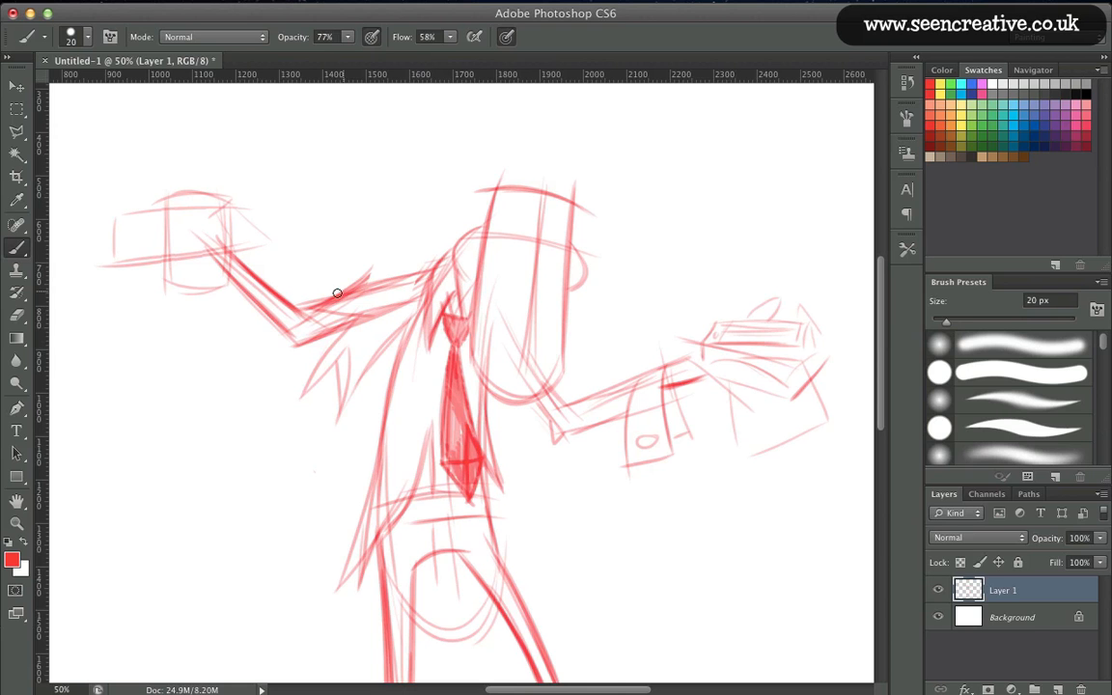
pyautogui.moveTo(416, 326)
pyautogui.mouseDown()
pyautogui.moveTo(384, 423)
pyautogui.moveTo(396, 356)
pyautogui.moveTo(359, 578)
pyautogui.moveTo(432, 435)
pyautogui.moveTo(434, 495)
pyautogui.mouseUp()
pyautogui.moveTo(494, 428); pyautogui.dragTo(492, 473)
pyautogui.moveTo(485, 379); pyautogui.dragTo(494, 442)
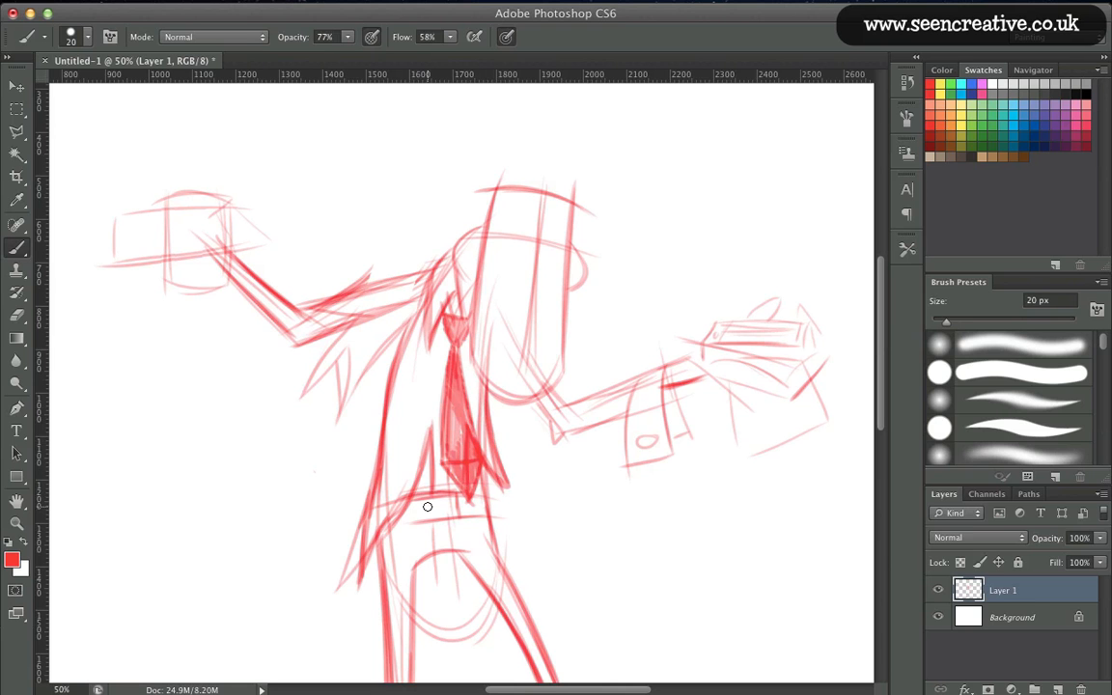
pyautogui.moveTo(428, 506); pyautogui.dragTo(426, 504)
pyautogui.moveTo(278, 464); pyautogui.dragTo(261, 439)
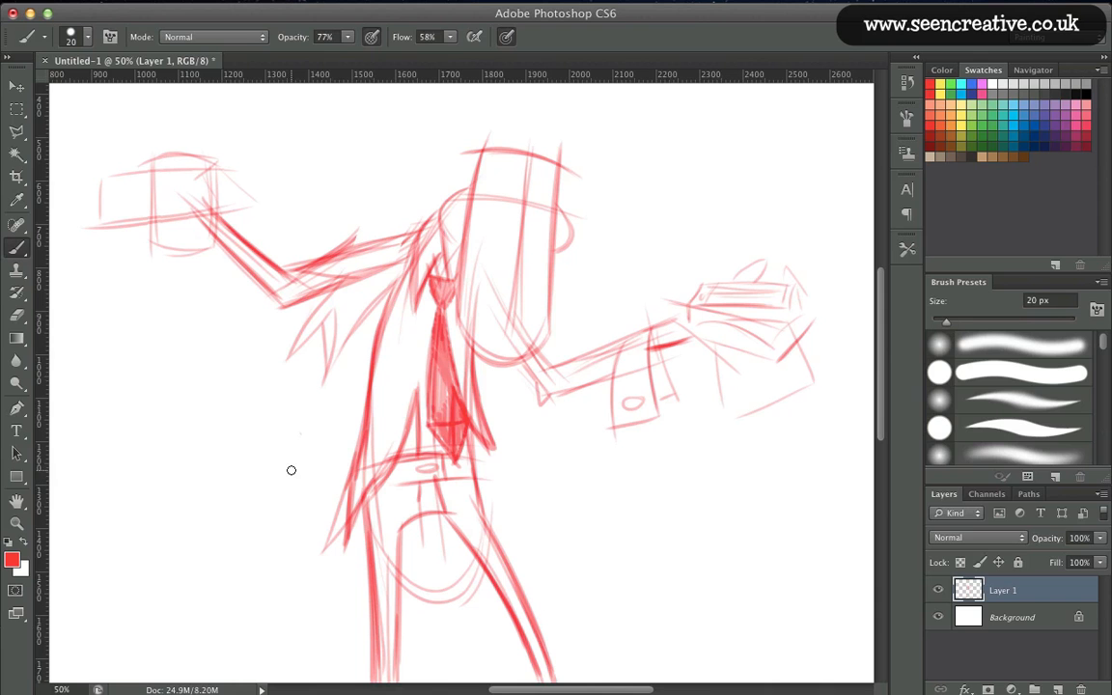
# Select the front forearm with its cuff and hand beyond the elbow, delete it, and clear the selection.
pyautogui.press('l')
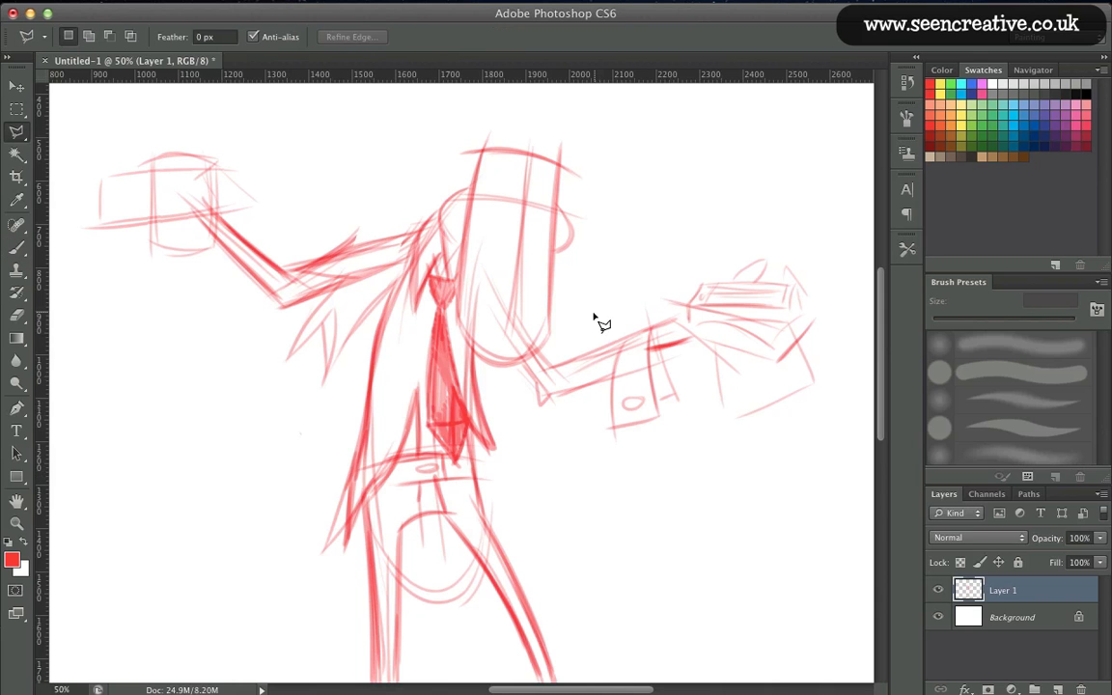
pyautogui.click(576, 317)
pyautogui.click(701, 203)
pyautogui.click(806, 220)
pyautogui.click(850, 357)
pyautogui.click(772, 518)
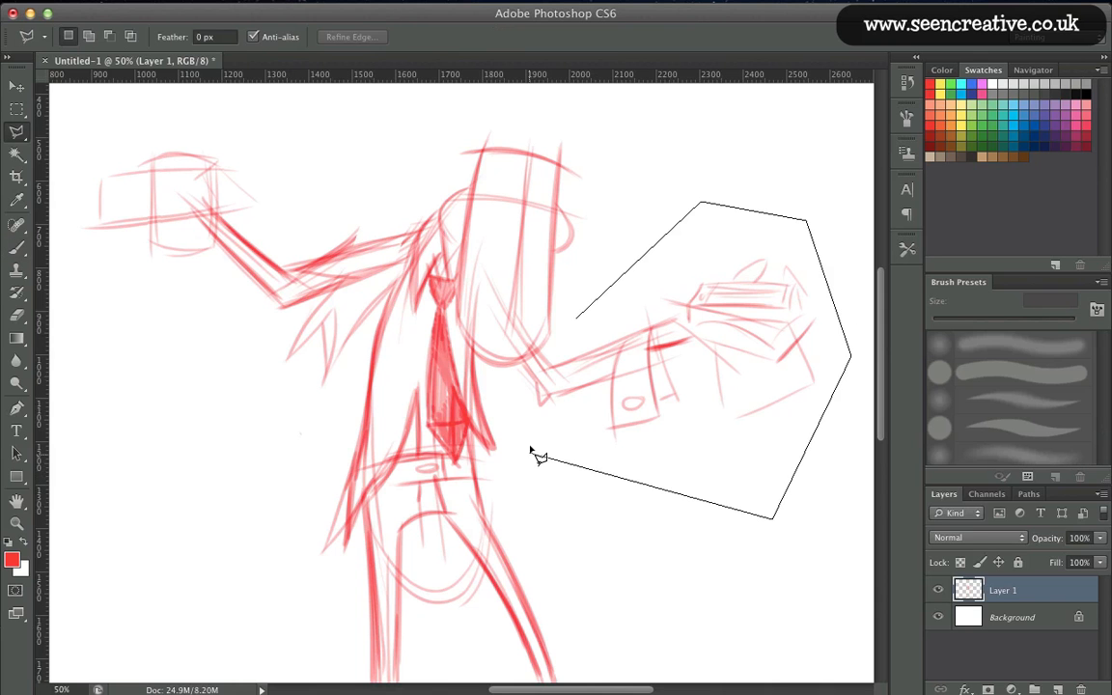
pyautogui.click(530, 452)
pyautogui.click(577, 357)
pyautogui.click(576, 319)
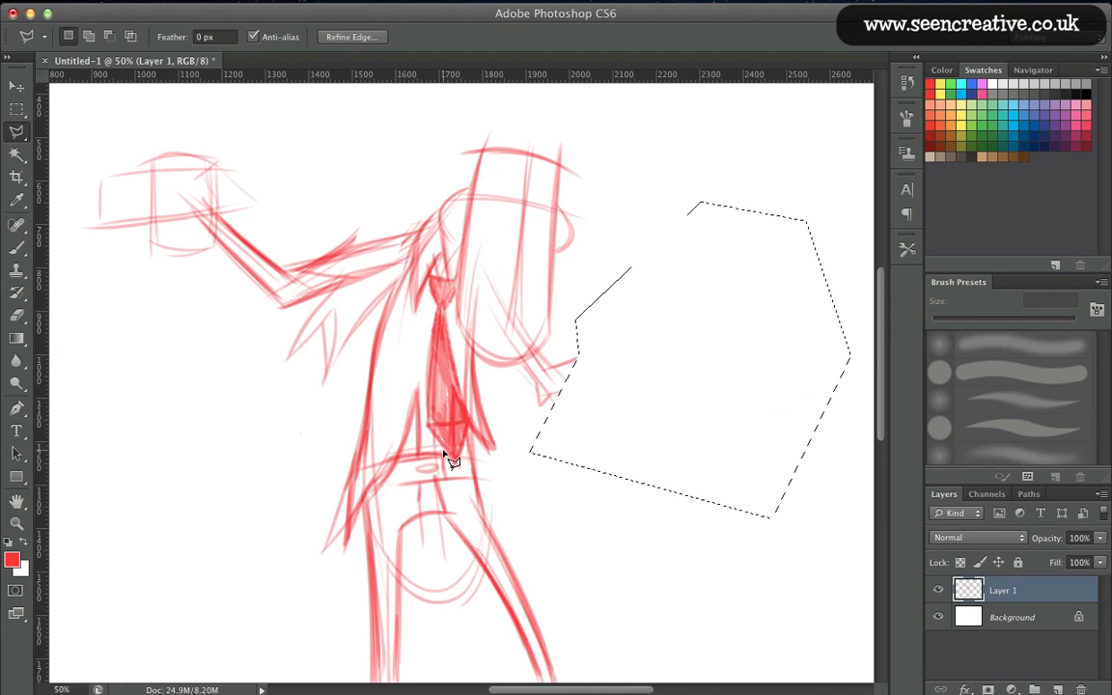
pyautogui.hotkey('ctrl', 'd')
# Redraw the front forearm bent upward from the elbow and outline a boxy palm beside the face.
pyautogui.press('b')
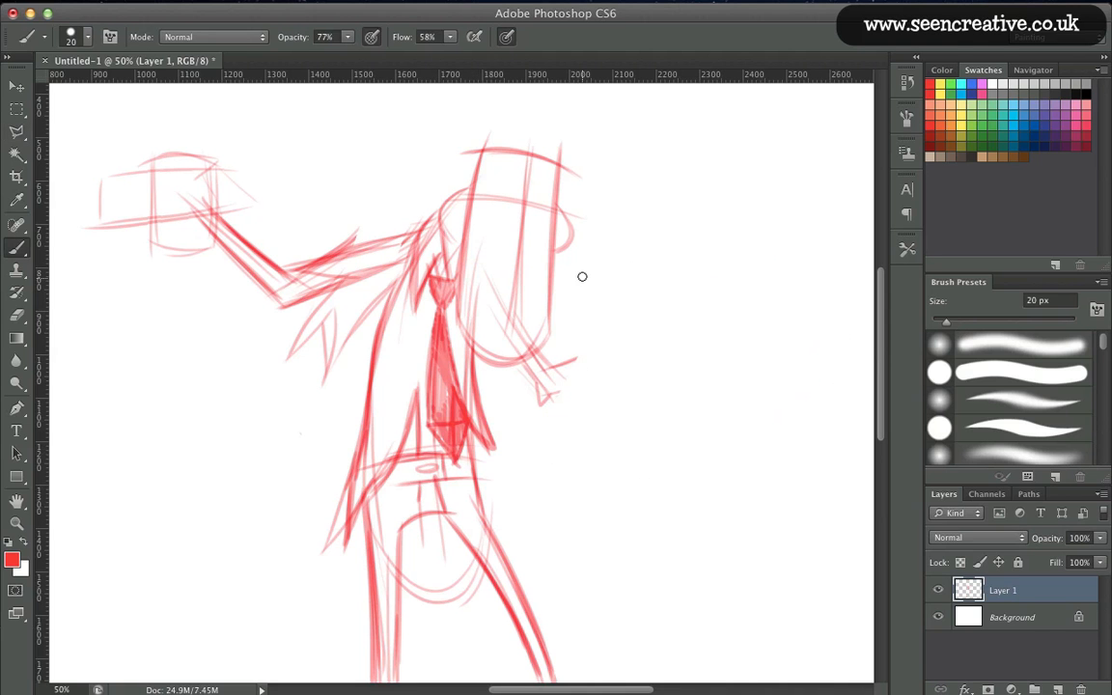
pyautogui.moveTo(582, 277)
pyautogui.mouseDown()
pyautogui.moveTo(541, 393)
pyautogui.moveTo(586, 266)
pyautogui.moveTo(540, 386)
pyautogui.moveTo(576, 331)
pyautogui.moveTo(586, 292)
pyautogui.moveTo(529, 424)
pyautogui.mouseUp()
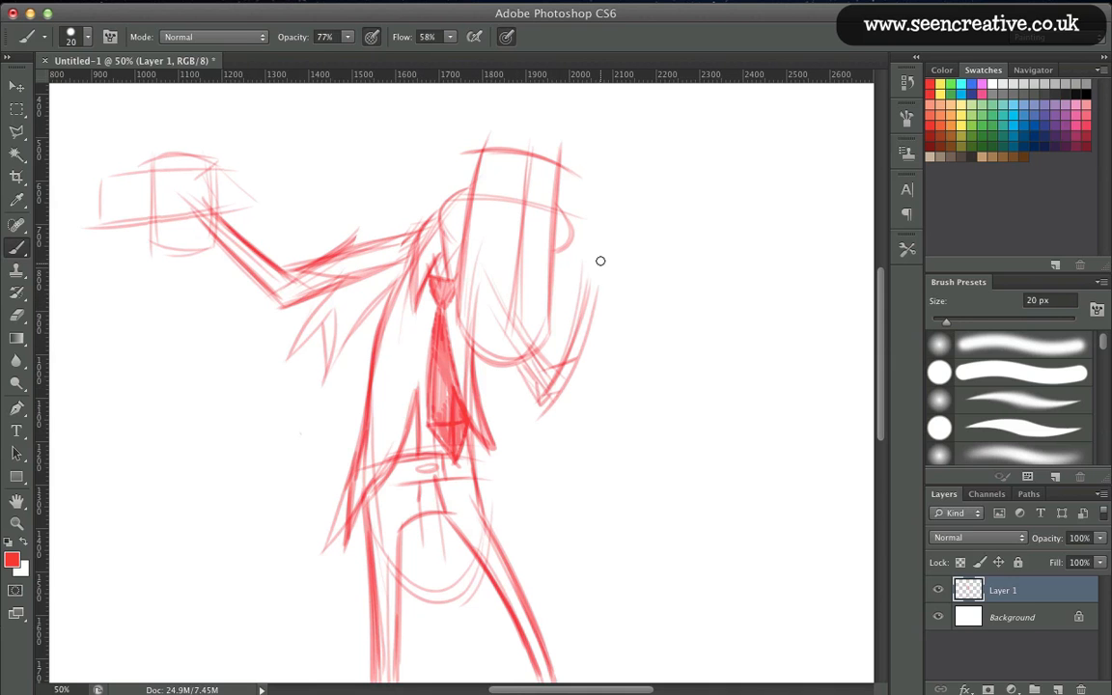
pyautogui.moveTo(595, 205); pyautogui.dragTo(622, 301)
pyautogui.moveTo(596, 205); pyautogui.dragTo(573, 215)
pyautogui.moveTo(619, 297); pyautogui.dragTo(569, 307)
pyautogui.moveTo(561, 254); pyautogui.dragTo(566, 297)
pyautogui.moveTo(588, 204)
pyautogui.mouseDown()
pyautogui.moveTo(612, 239)
pyautogui.moveTo(603, 287)
pyautogui.mouseUp()
# Add a short bent finger at the outer edge of the front palm and a raised finger above it.
pyautogui.moveTo(622, 256); pyautogui.dragTo(635, 271)
pyautogui.moveTo(618, 258)
pyautogui.mouseDown()
pyautogui.moveTo(603, 293)
pyautogui.moveTo(617, 303)
pyautogui.moveTo(611, 309)
pyautogui.mouseUp()
pyautogui.moveTo(614, 225); pyautogui.dragTo(629, 244)
pyautogui.moveTo(613, 227)
pyautogui.mouseDown()
pyautogui.moveTo(597, 276)
pyautogui.moveTo(617, 268)
pyautogui.moveTo(619, 200)
pyautogui.moveTo(599, 205)
pyautogui.moveTo(624, 179)
pyautogui.mouseUp()
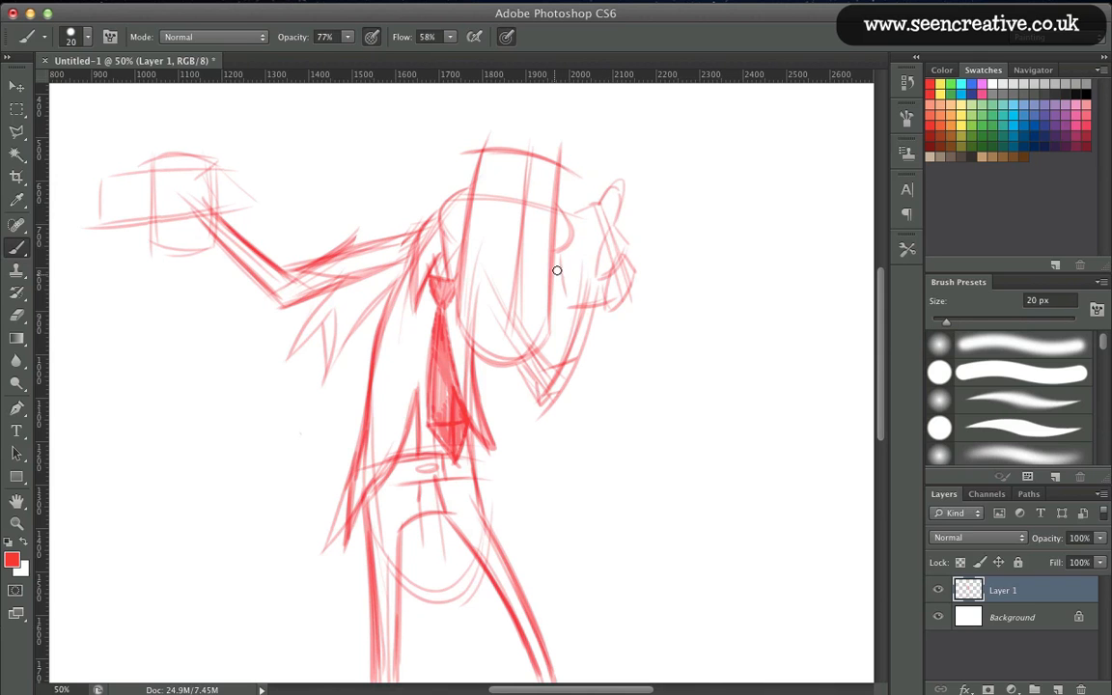
# Add curled fingers between the front palm and the cheek, and sketch the half-closed eyes, nose and gaping mouth.
pyautogui.moveTo(558, 249); pyautogui.dragTo(565, 288)
pyautogui.moveTo(566, 213)
pyautogui.mouseDown()
pyautogui.moveTo(598, 206)
pyautogui.moveTo(591, 262)
pyautogui.mouseUp()
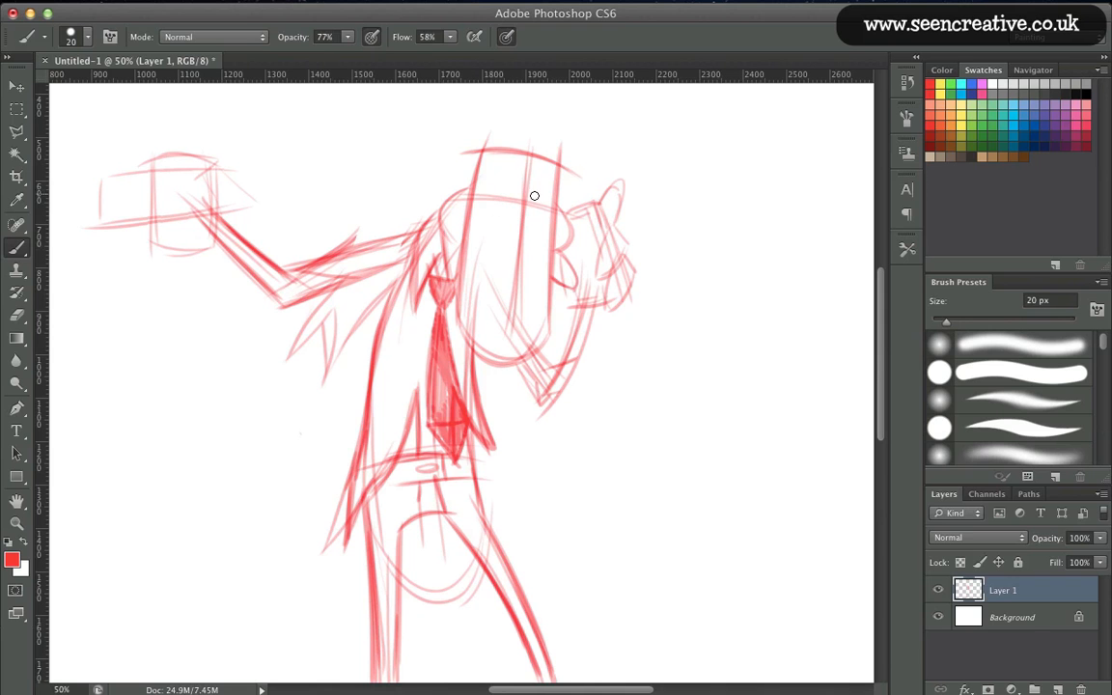
pyautogui.moveTo(474, 199)
pyautogui.mouseDown()
pyautogui.moveTo(546, 204)
pyautogui.moveTo(529, 256)
pyautogui.mouseUp()
pyautogui.moveTo(488, 305)
pyautogui.mouseDown()
pyautogui.moveTo(531, 270)
pyautogui.moveTo(528, 327)
pyautogui.moveTo(488, 314)
pyautogui.moveTo(532, 271)
pyautogui.moveTo(493, 286)
pyautogui.moveTo(525, 281)
pyautogui.moveTo(499, 279)
pyautogui.moveTo(515, 230)
pyautogui.moveTo(482, 278)
pyautogui.mouseUp()
pyautogui.moveTo(507, 232); pyautogui.dragTo(478, 280)
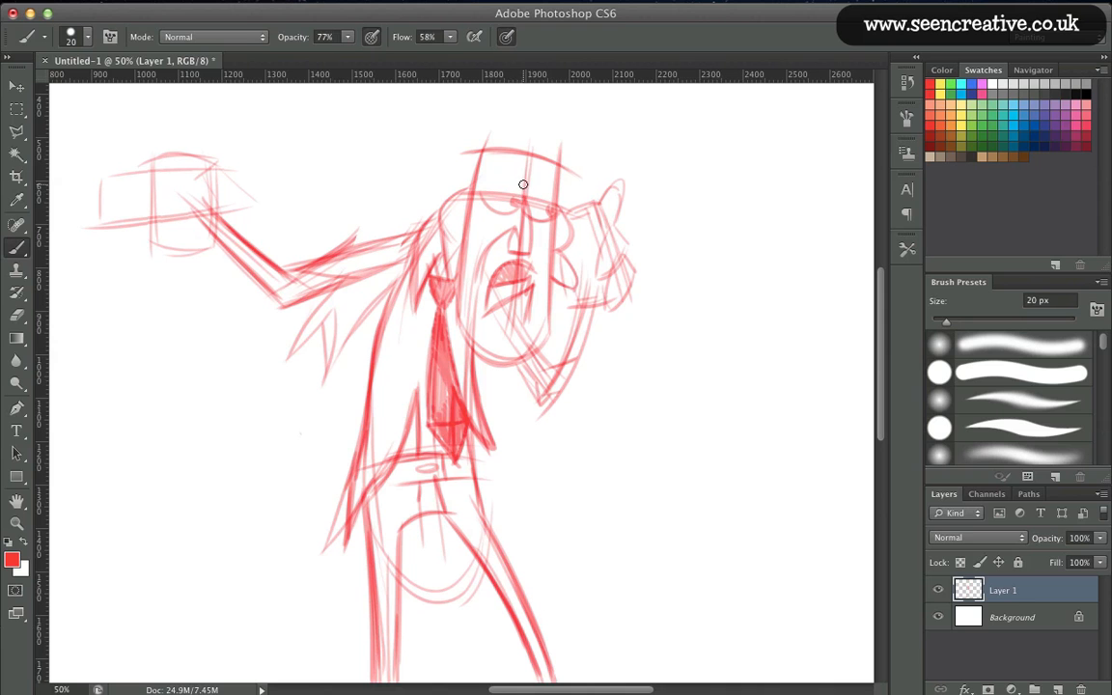
# Add angled brows on the forehead, jagged tufts across the top of the head, and a rounded ear at its back edge.
pyautogui.moveTo(519, 175)
pyautogui.mouseDown()
pyautogui.moveTo(489, 191)
pyautogui.moveTo(541, 190)
pyautogui.moveTo(555, 208)
pyautogui.mouseUp()
pyautogui.moveTo(560, 139)
pyautogui.mouseDown()
pyautogui.moveTo(536, 162)
pyautogui.moveTo(474, 154)
pyautogui.mouseUp()
pyautogui.moveTo(560, 137)
pyautogui.mouseDown()
pyautogui.moveTo(527, 153)
pyautogui.moveTo(470, 136)
pyautogui.moveTo(463, 160)
pyautogui.moveTo(437, 177)
pyautogui.moveTo(442, 206)
pyautogui.moveTo(461, 201)
pyautogui.moveTo(467, 323)
pyautogui.mouseUp()
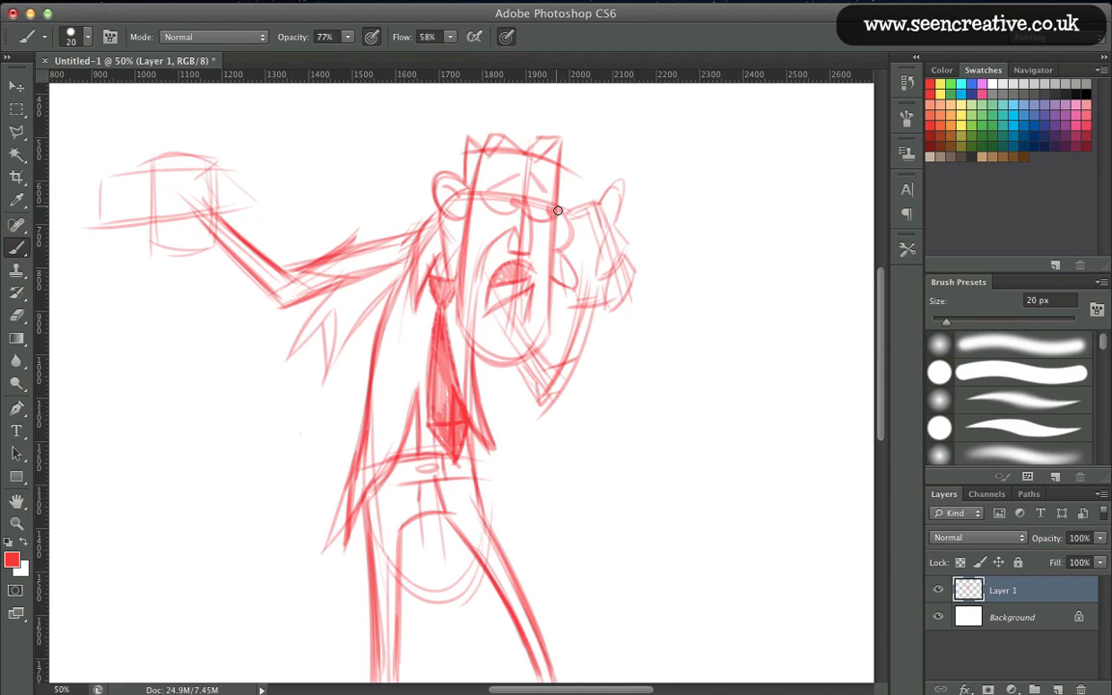
# Reinforce the head, jaw and nose lines and the outline of the raised front hand with darker strokes.
pyautogui.moveTo(551, 248); pyautogui.dragTo(546, 322)
pyautogui.moveTo(451, 201)
pyautogui.mouseDown()
pyautogui.moveTo(465, 240)
pyautogui.moveTo(462, 314)
pyautogui.mouseUp()
pyautogui.moveTo(549, 313)
pyautogui.mouseDown()
pyautogui.moveTo(526, 360)
pyautogui.moveTo(465, 281)
pyautogui.moveTo(536, 322)
pyautogui.moveTo(472, 337)
pyautogui.mouseUp()
pyautogui.moveTo(525, 264)
pyautogui.mouseDown()
pyautogui.moveTo(483, 315)
pyautogui.moveTo(525, 284)
pyautogui.moveTo(494, 316)
pyautogui.moveTo(527, 326)
pyautogui.mouseUp()
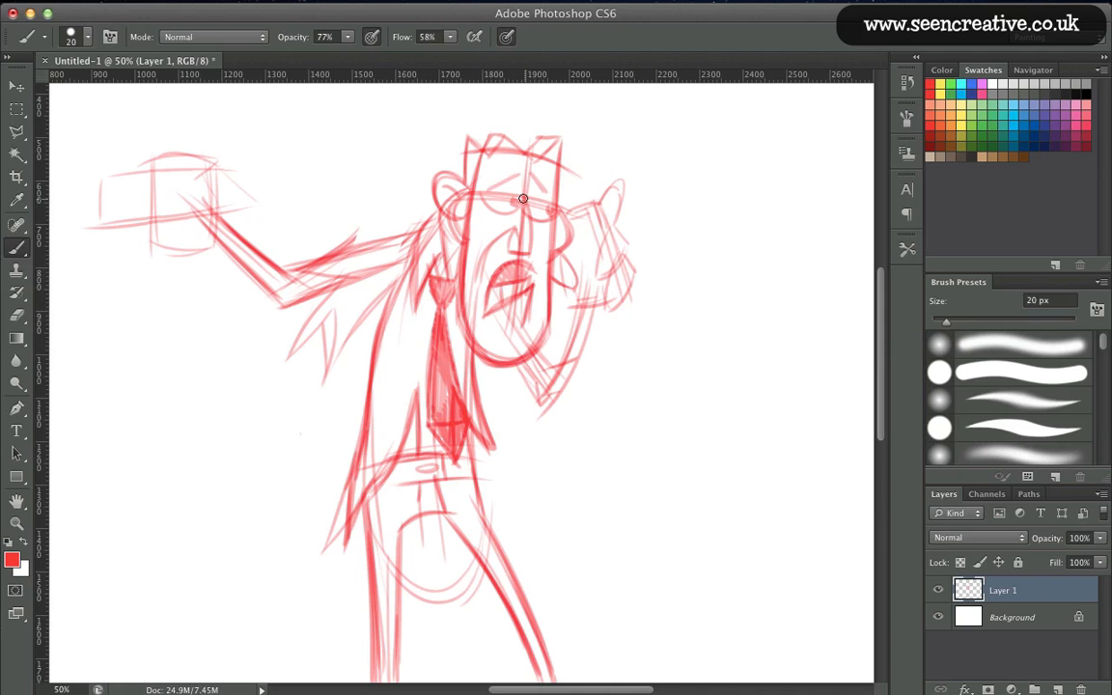
pyautogui.moveTo(529, 200)
pyautogui.mouseDown()
pyautogui.moveTo(526, 251)
pyautogui.moveTo(512, 255)
pyautogui.mouseUp()
pyautogui.moveTo(524, 199)
pyautogui.mouseDown()
pyautogui.moveTo(530, 172)
pyautogui.moveTo(525, 197)
pyautogui.moveTo(493, 215)
pyautogui.moveTo(540, 228)
pyautogui.moveTo(617, 180)
pyautogui.mouseUp()
pyautogui.moveTo(622, 233)
pyautogui.mouseDown()
pyautogui.moveTo(597, 280)
pyautogui.moveTo(609, 309)
pyautogui.mouseUp()
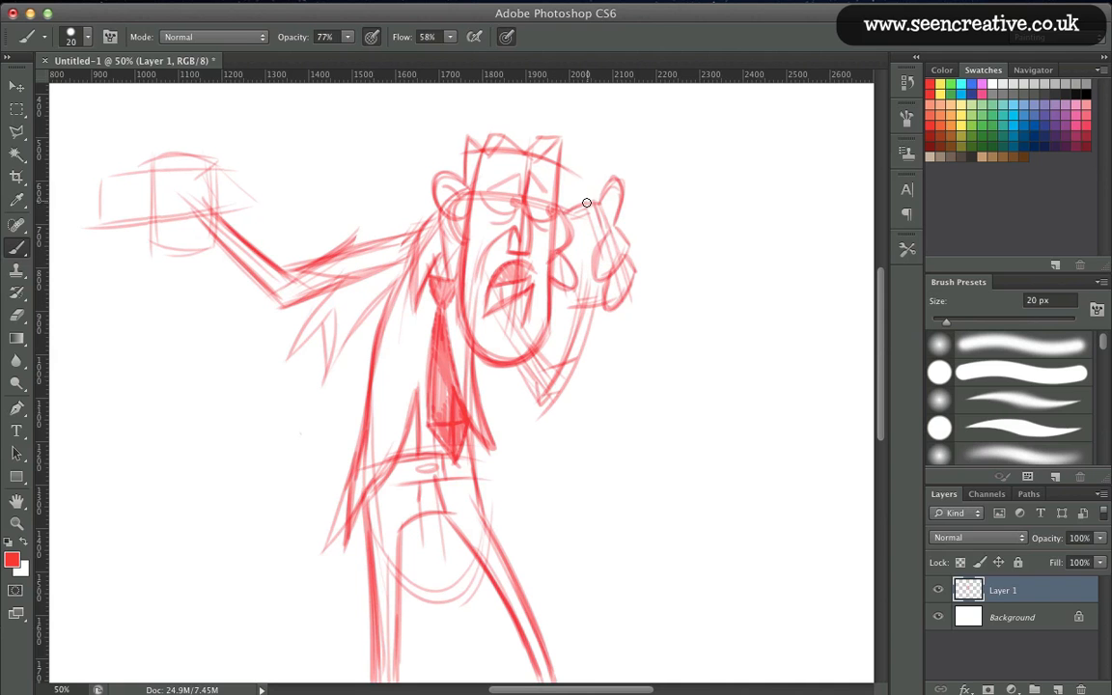
pyautogui.moveTo(567, 294)
pyautogui.mouseDown()
pyautogui.moveTo(569, 245)
pyautogui.moveTo(577, 273)
pyautogui.mouseUp()
# Draw a torn sleeve hanging from the front elbow, with a ragged lower edge and a hatched inner side.
pyautogui.press('super+0')
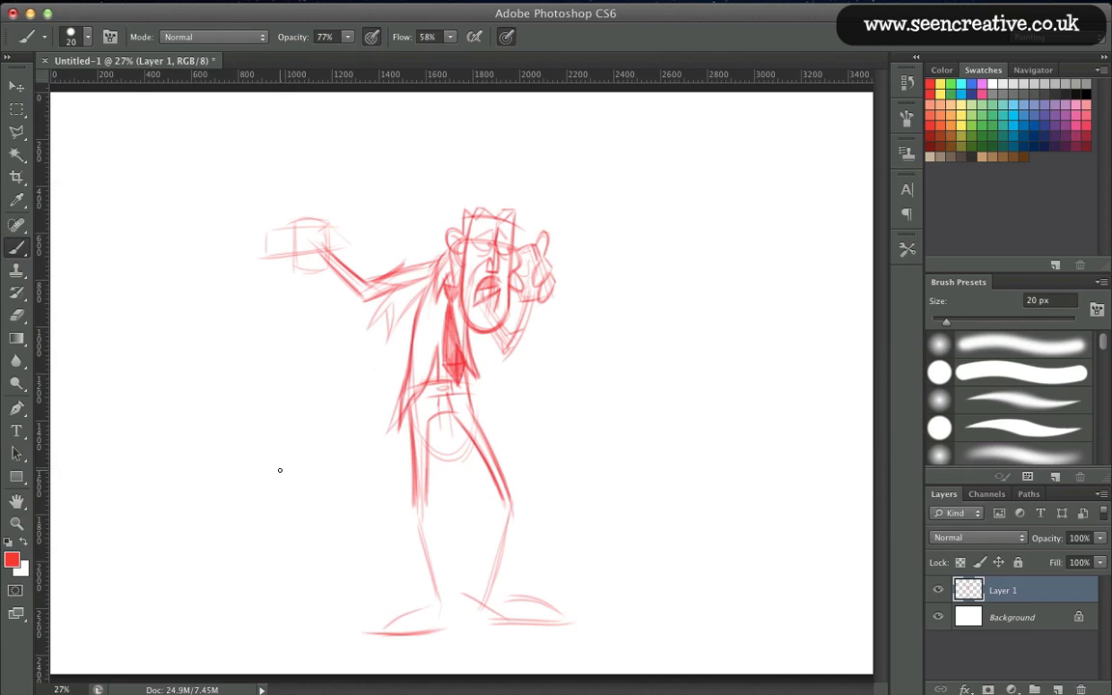
pyautogui.press('z')
pyautogui.moveTo(436, 177)
pyautogui.mouseDown()
pyautogui.moveTo(482, 325)
pyautogui.moveTo(592, 420)
pyautogui.mouseUp()
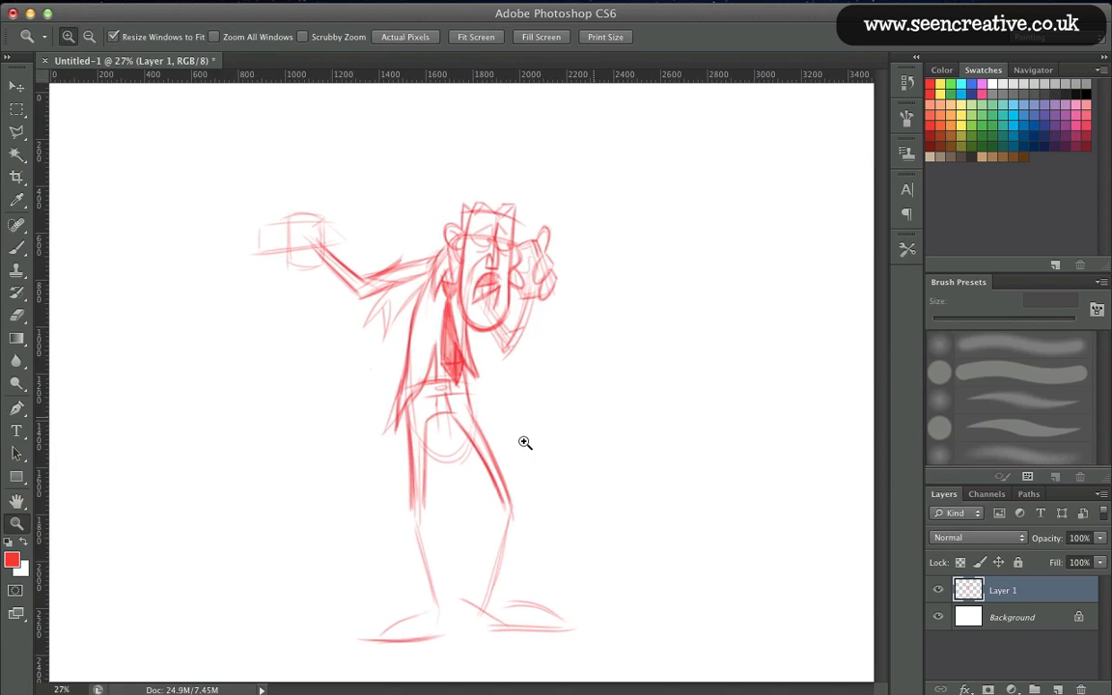
pyautogui.press('b')
pyautogui.scroll(-5, 293, 348)
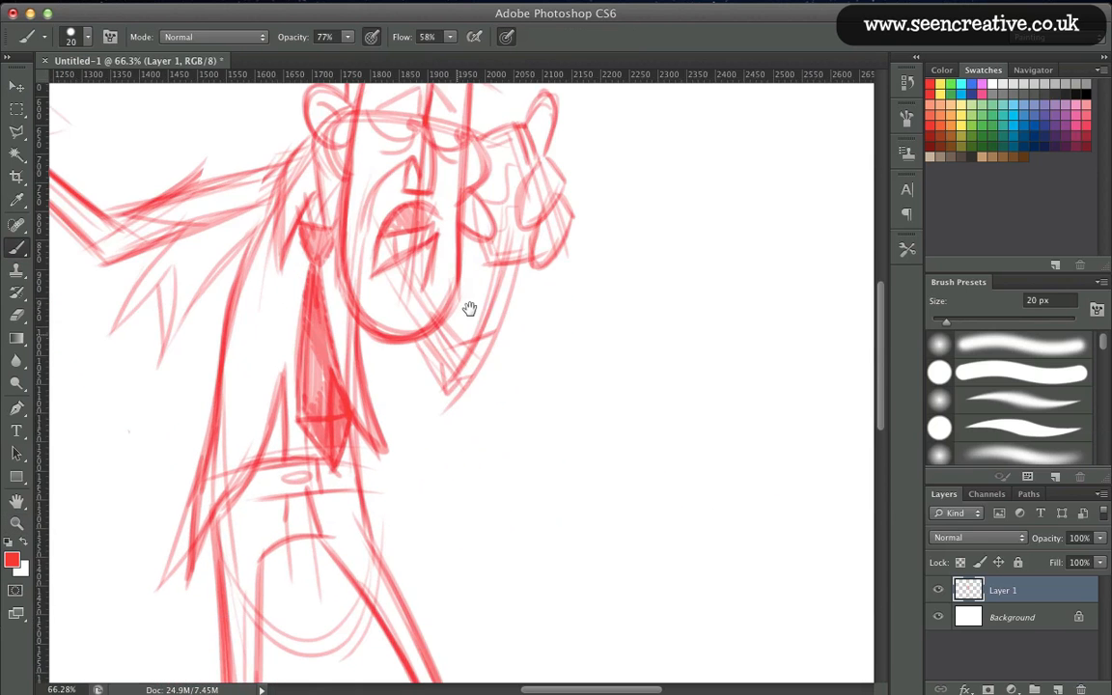
pyautogui.moveTo(508, 264)
pyautogui.mouseDown()
pyautogui.moveTo(479, 348)
pyautogui.moveTo(523, 260)
pyautogui.moveTo(481, 329)
pyautogui.moveTo(499, 412)
pyautogui.mouseUp()
pyautogui.moveTo(479, 341)
pyautogui.mouseDown()
pyautogui.moveTo(517, 413)
pyautogui.moveTo(490, 428)
pyautogui.moveTo(466, 471)
pyautogui.mouseUp()
pyautogui.moveTo(468, 337)
pyautogui.mouseDown()
pyautogui.moveTo(455, 473)
pyautogui.moveTo(469, 438)
pyautogui.moveTo(529, 387)
pyautogui.mouseUp()
pyautogui.moveTo(529, 388); pyautogui.dragTo(504, 406)
pyautogui.moveTo(496, 336)
pyautogui.mouseDown()
pyautogui.moveTo(522, 386)
pyautogui.moveTo(503, 404)
pyautogui.mouseUp()
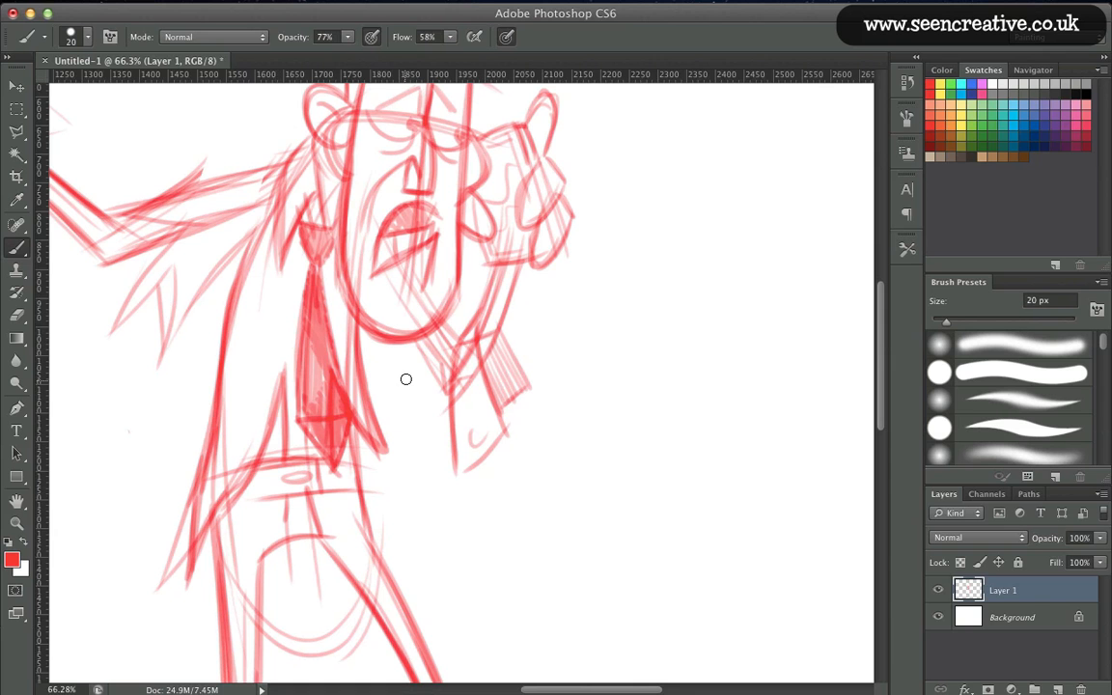
# Draw a pointed torn cloth flap below the chin, shade the fold above it, and darken the hanging sleeve's edges.
pyautogui.moveTo(426, 330)
pyautogui.mouseDown()
pyautogui.moveTo(441, 369)
pyautogui.moveTo(418, 438)
pyautogui.mouseUp()
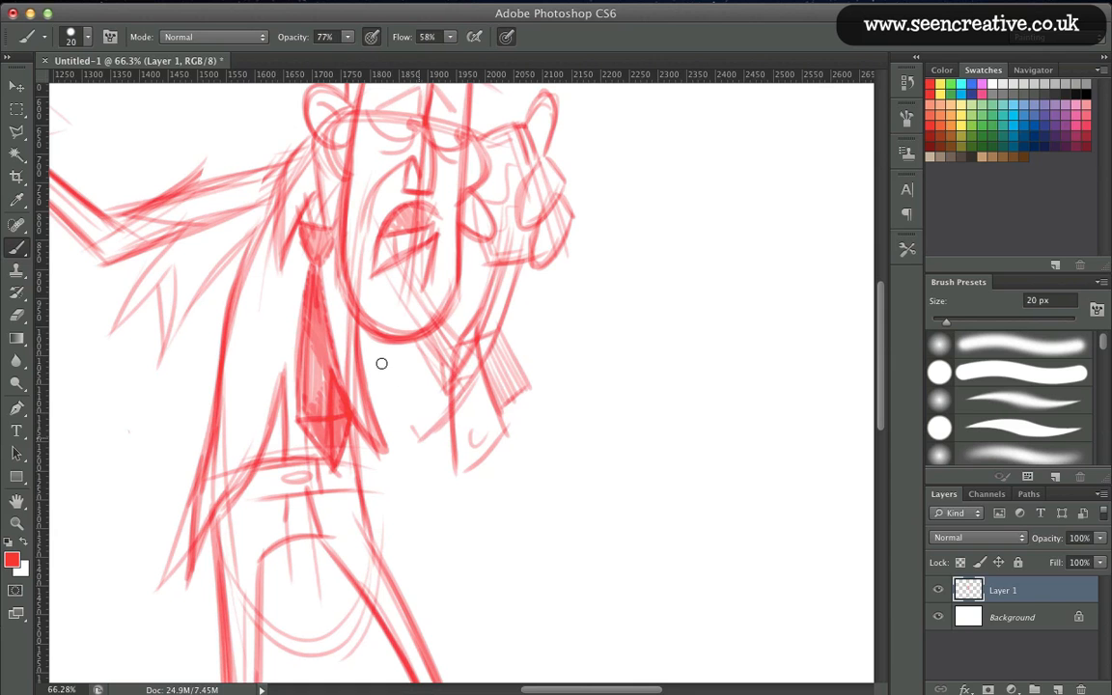
pyautogui.moveTo(370, 334); pyautogui.dragTo(421, 435)
pyautogui.moveTo(412, 344)
pyautogui.mouseDown()
pyautogui.moveTo(438, 376)
pyautogui.moveTo(427, 378)
pyautogui.moveTo(451, 349)
pyautogui.moveTo(438, 366)
pyautogui.moveTo(410, 344)
pyautogui.moveTo(430, 378)
pyautogui.mouseUp()
pyautogui.moveTo(451, 360); pyautogui.dragTo(418, 378)
pyautogui.moveTo(419, 335); pyautogui.dragTo(434, 374)
pyautogui.moveTo(371, 338)
pyautogui.mouseDown()
pyautogui.moveTo(419, 436)
pyautogui.moveTo(457, 408)
pyautogui.moveTo(466, 472)
pyautogui.mouseUp()
pyautogui.moveTo(479, 361); pyautogui.dragTo(508, 436)
pyautogui.moveTo(507, 436); pyautogui.dragTo(467, 473)
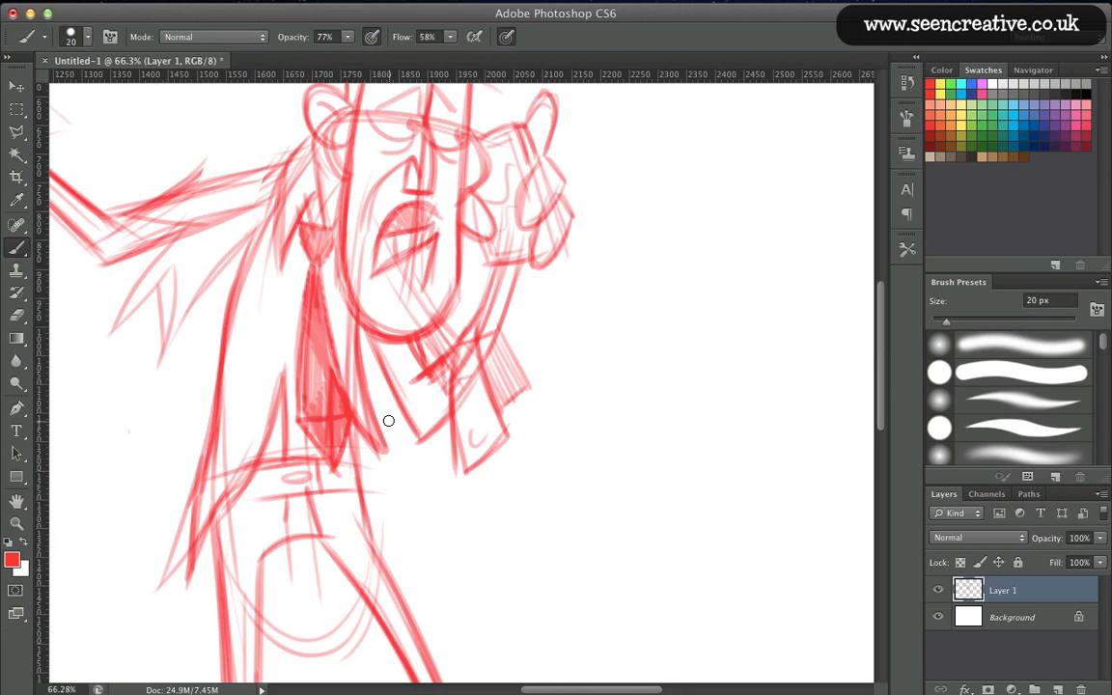
# Darken the inner edge of the torn flap below the chin and erase stray lines around the front elbow.
pyautogui.hotkey('ctrl', '-')
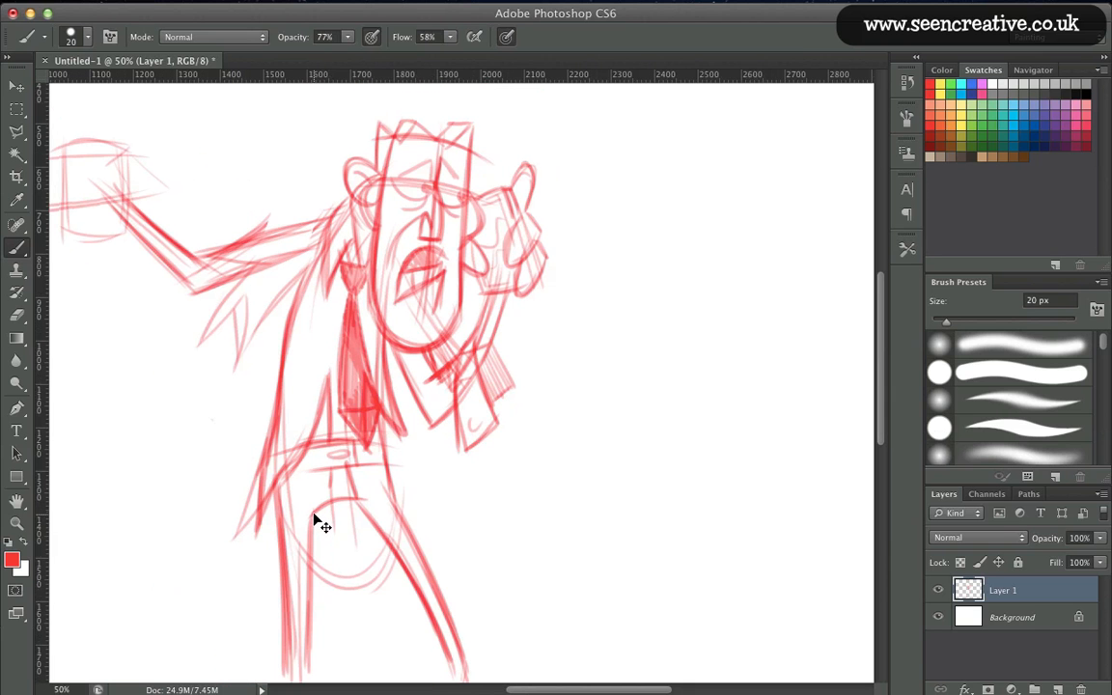
pyautogui.scroll(2, 268, 390)
pyautogui.hscroll(-3, 268, 390)
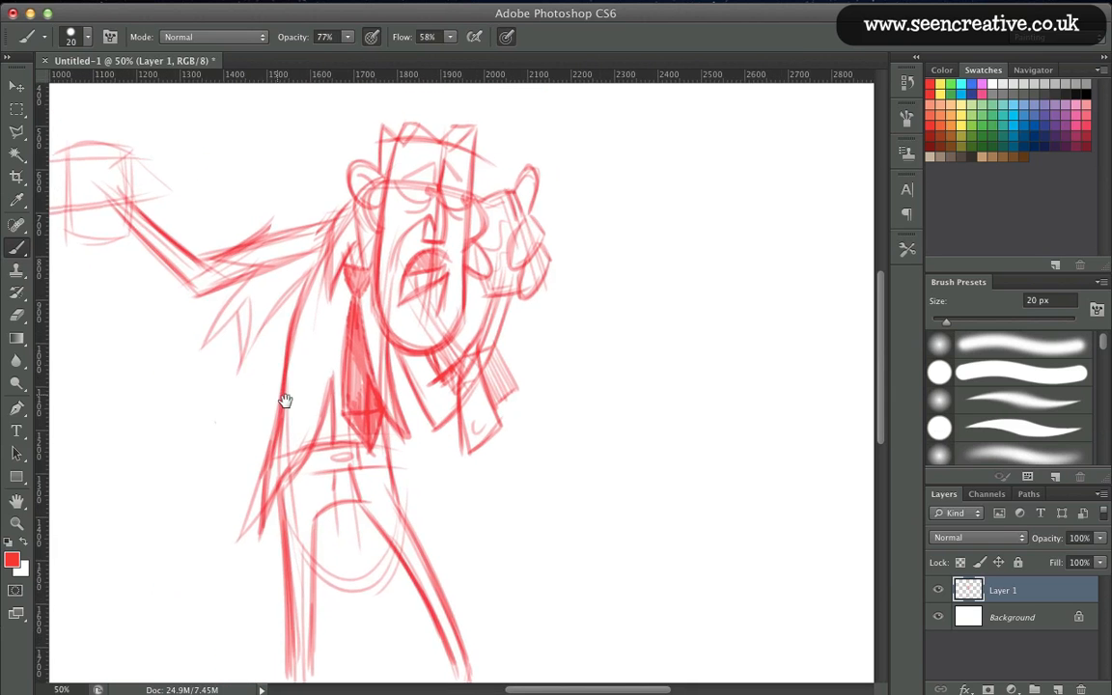
pyautogui.moveTo(466, 394); pyautogui.dragTo(487, 463)
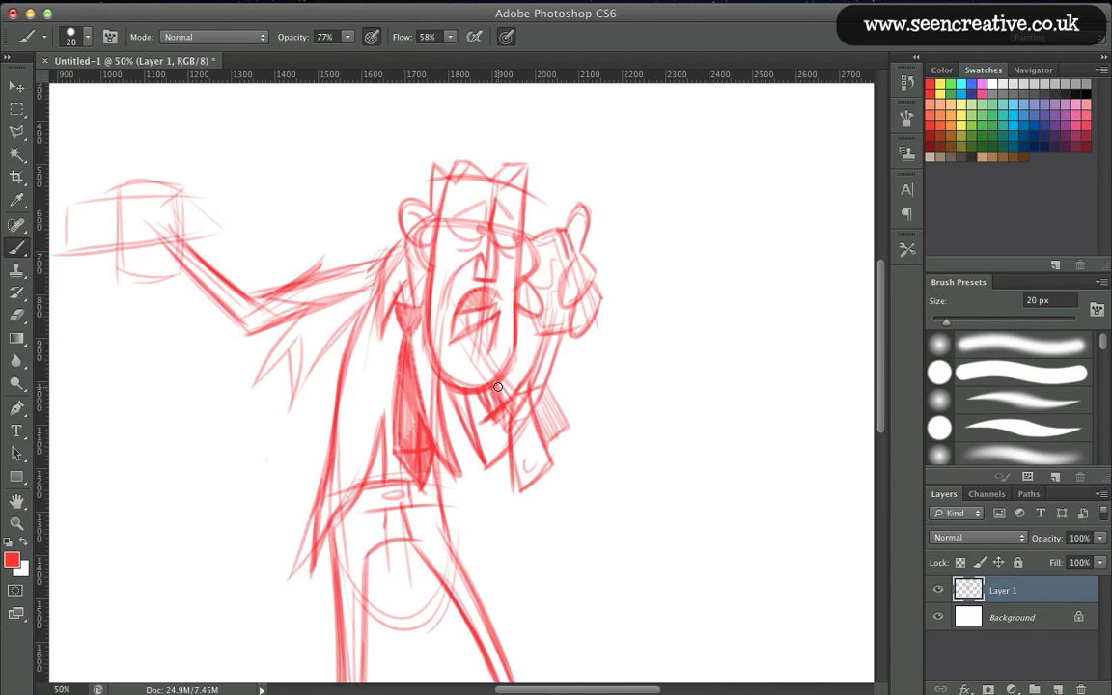
pyautogui.moveTo(468, 392); pyautogui.dragTo(487, 463)
pyautogui.press('e')
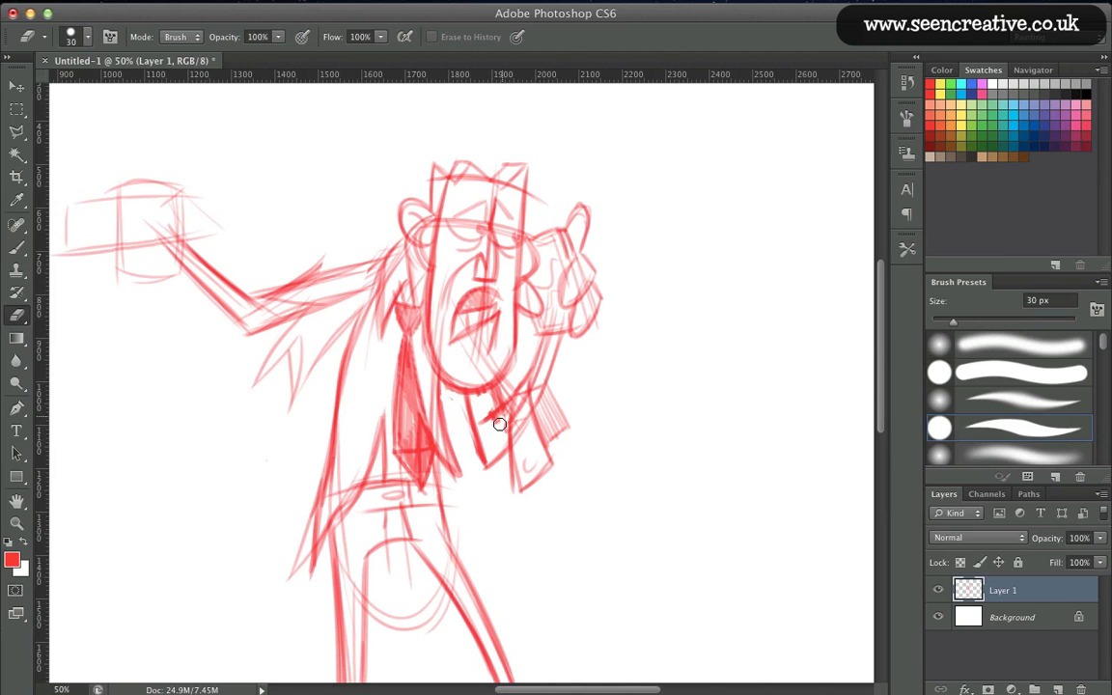
pyautogui.moveTo(500, 424); pyautogui.dragTo(527, 422)
# Outline a boxy clenched fist over the rough block at the end of the back arm.
pyautogui.hotkey('ctrl', '0')
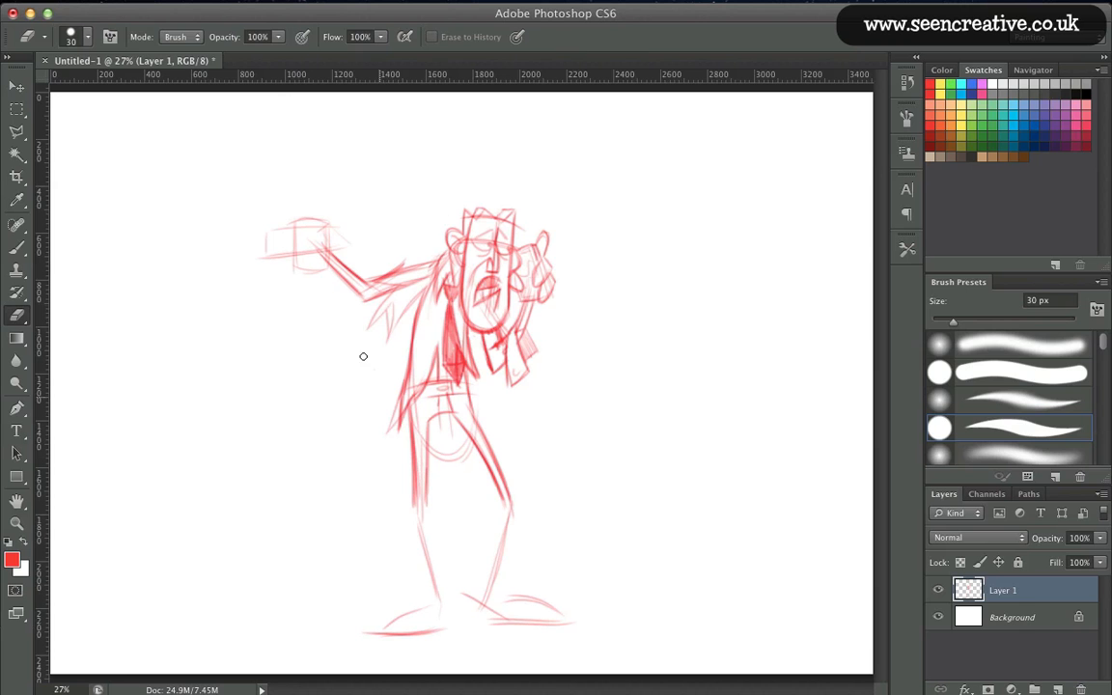
pyautogui.press('z')
pyautogui.moveTo(253, 183); pyautogui.dragTo(392, 421)
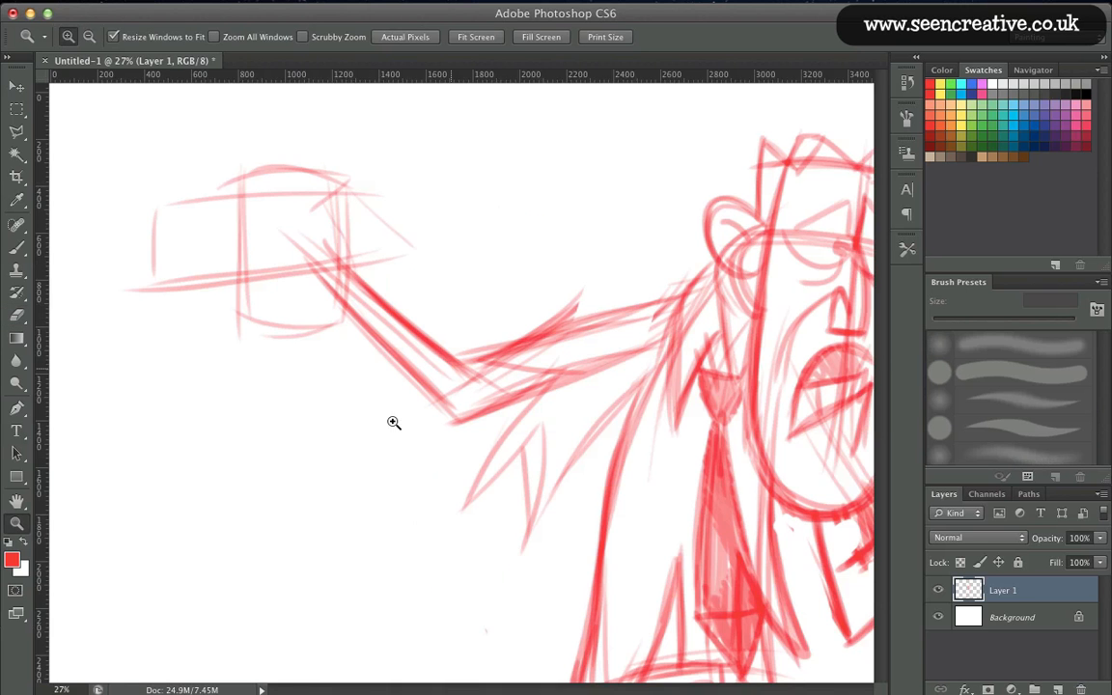
pyautogui.moveTo(302, 395); pyautogui.dragTo(359, 401)
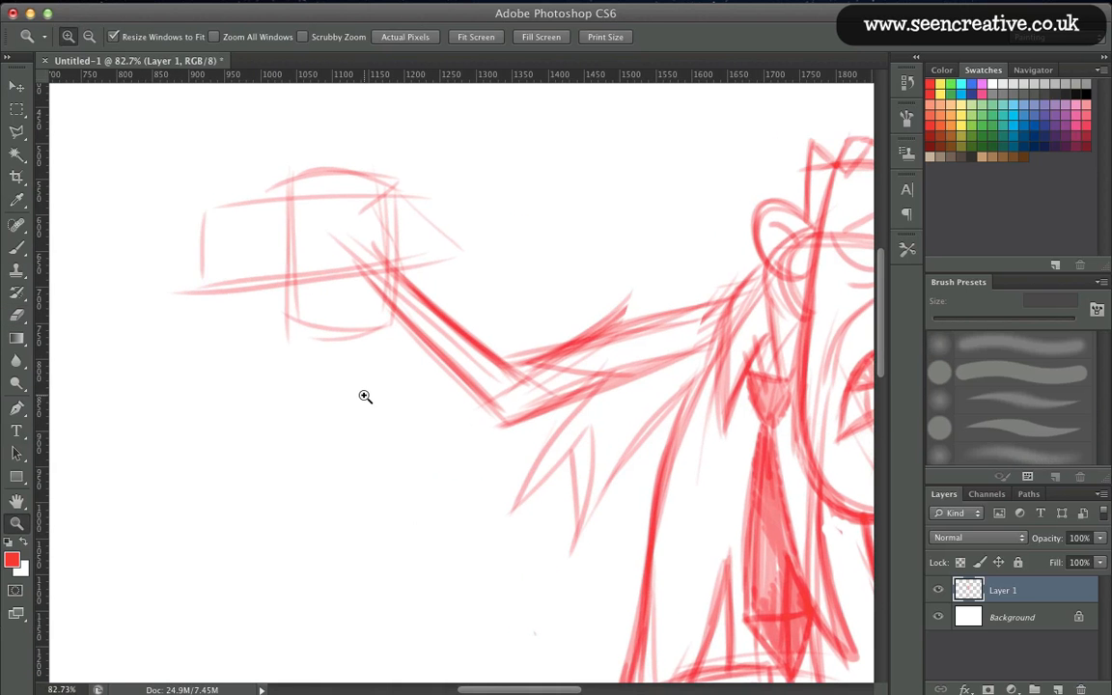
pyautogui.press('b')
pyautogui.moveTo(343, 199); pyautogui.dragTo(210, 229)
pyautogui.moveTo(341, 201)
pyautogui.mouseDown()
pyautogui.moveTo(278, 219)
pyautogui.moveTo(353, 294)
pyautogui.mouseUp()
pyautogui.moveTo(343, 241); pyautogui.dragTo(352, 297)
pyautogui.moveTo(355, 308); pyautogui.dragTo(242, 321)
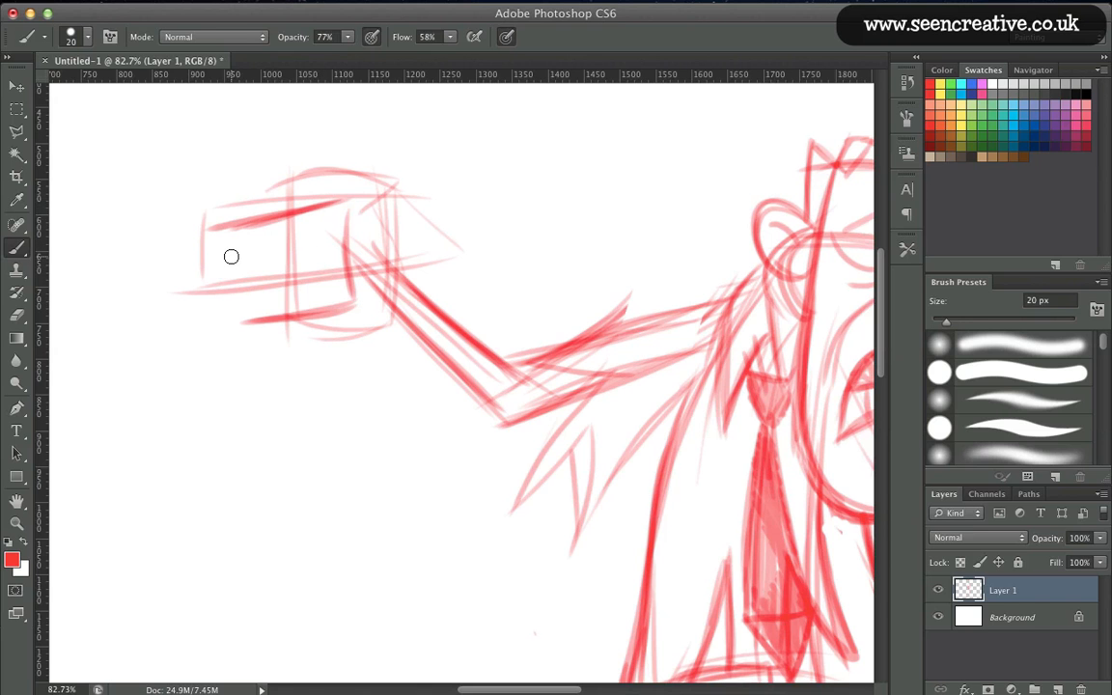
pyautogui.moveTo(221, 229)
pyautogui.mouseDown()
pyautogui.moveTo(232, 316)
pyautogui.moveTo(229, 295)
pyautogui.mouseUp()
pyautogui.moveTo(358, 201); pyautogui.dragTo(392, 237)
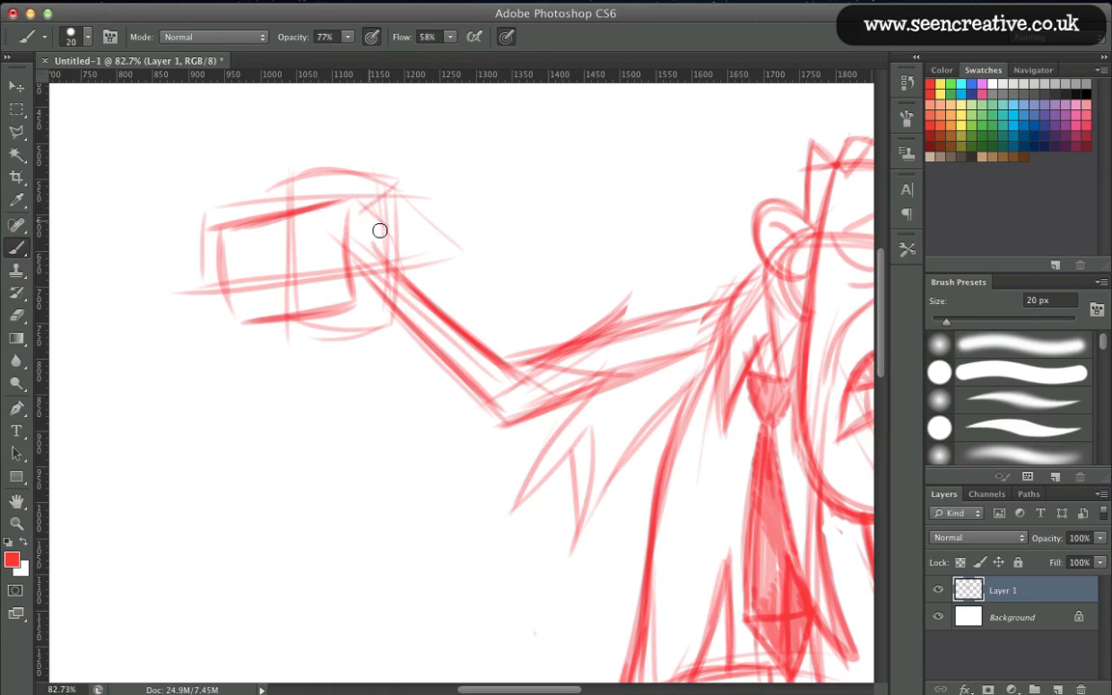
# Divide the back fist into fingers, curve its lower edge, and add a thumb beside the wrist.
pyautogui.moveTo(309, 228); pyautogui.dragTo(320, 311)
pyautogui.moveTo(311, 231); pyautogui.dragTo(314, 313)
pyautogui.moveTo(257, 242); pyautogui.dragTo(271, 316)
pyautogui.moveTo(259, 248); pyautogui.dragTo(272, 313)
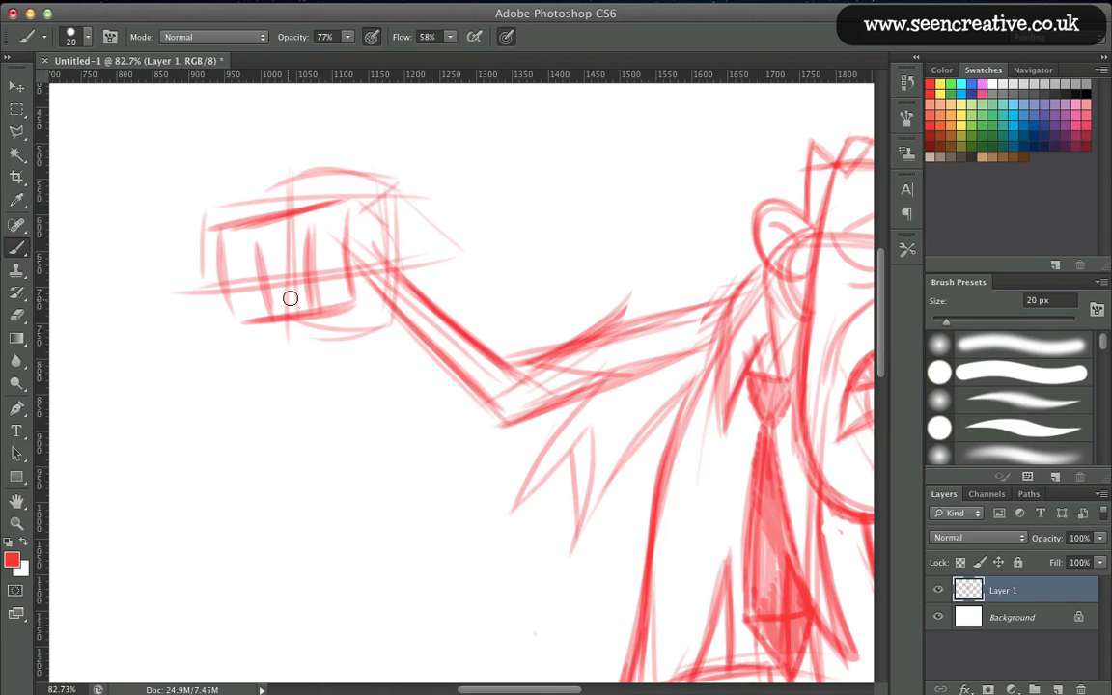
pyautogui.moveTo(334, 288); pyautogui.dragTo(241, 313)
pyautogui.moveTo(358, 311)
pyautogui.mouseDown()
pyautogui.moveTo(243, 321)
pyautogui.moveTo(218, 226)
pyautogui.mouseUp()
pyautogui.moveTo(368, 218)
pyautogui.mouseDown()
pyautogui.moveTo(424, 199)
pyautogui.moveTo(400, 253)
pyautogui.mouseUp()
pyautogui.moveTo(415, 201)
pyautogui.mouseDown()
pyautogui.moveTo(410, 247)
pyautogui.moveTo(201, 275)
pyautogui.moveTo(214, 334)
pyautogui.mouseUp()
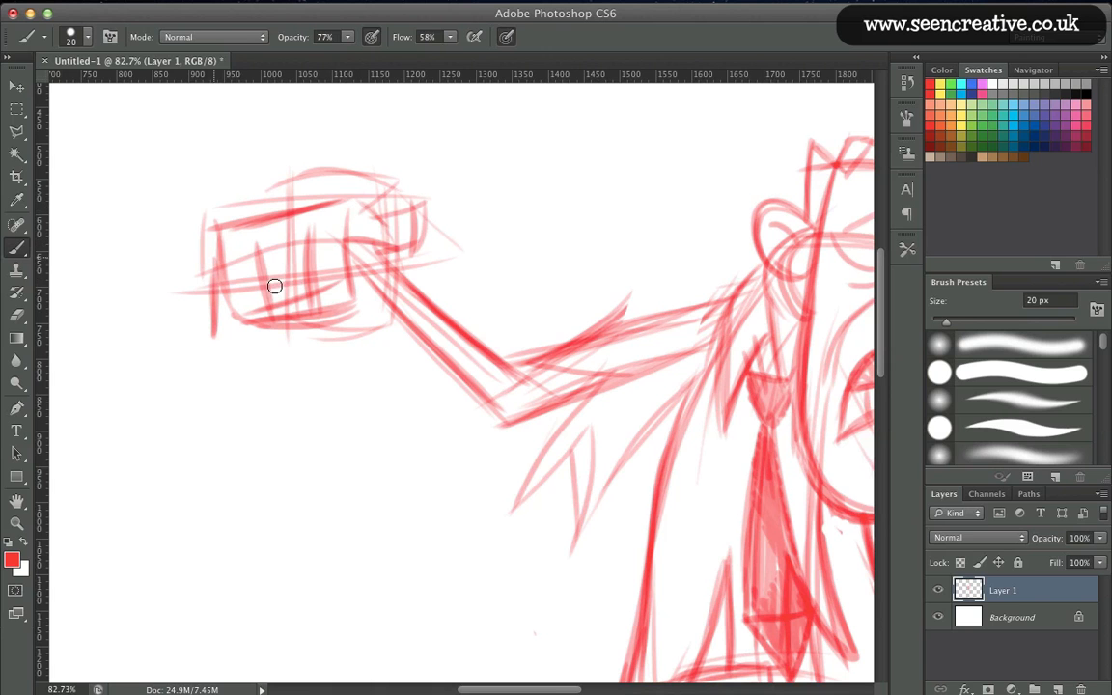
# Draw the handle ends on both sides of the back fist and darken the fist, finger and thumb outlines.
pyautogui.moveTo(366, 242)
pyautogui.mouseDown()
pyautogui.moveTo(377, 303)
pyautogui.moveTo(389, 291)
pyautogui.moveTo(372, 301)
pyautogui.moveTo(343, 247)
pyautogui.moveTo(375, 310)
pyautogui.moveTo(389, 313)
pyautogui.mouseUp()
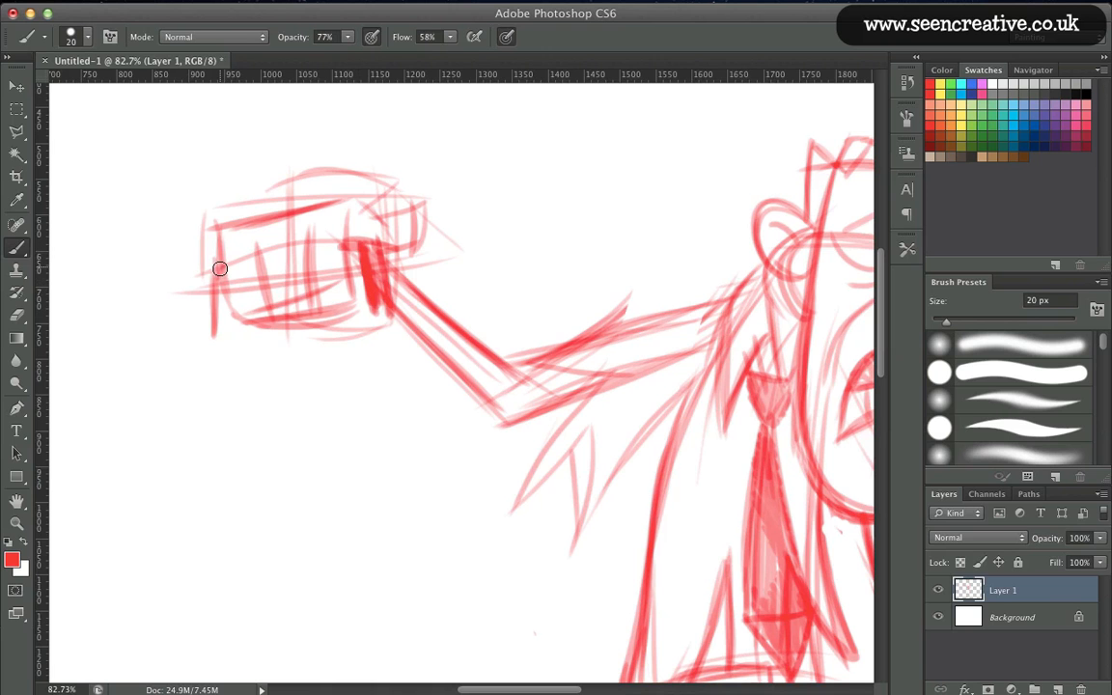
pyautogui.moveTo(218, 266); pyautogui.dragTo(214, 332)
pyautogui.moveTo(222, 258); pyautogui.dragTo(225, 321)
pyautogui.moveTo(342, 201); pyautogui.dragTo(210, 229)
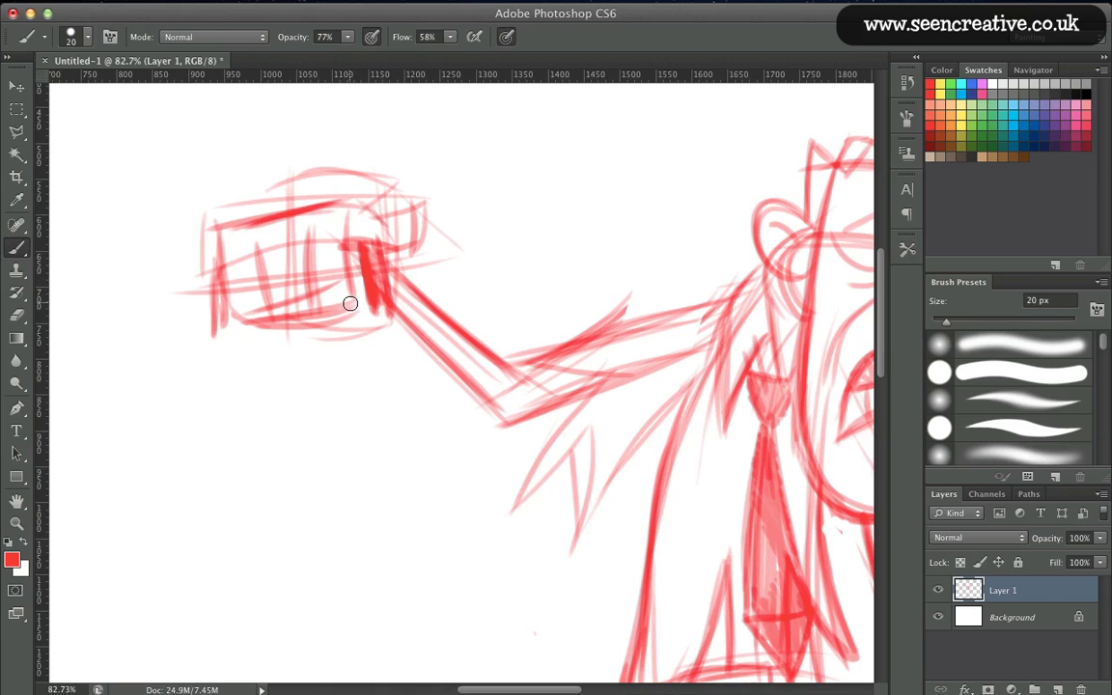
pyautogui.moveTo(362, 293); pyautogui.dragTo(324, 318)
pyautogui.moveTo(309, 238)
pyautogui.mouseDown()
pyautogui.moveTo(315, 324)
pyautogui.moveTo(260, 258)
pyautogui.moveTo(265, 319)
pyautogui.mouseUp()
pyautogui.moveTo(259, 243); pyautogui.dragTo(269, 328)
pyautogui.moveTo(274, 319)
pyautogui.mouseDown()
pyautogui.moveTo(236, 292)
pyautogui.moveTo(217, 222)
pyautogui.mouseUp()
pyautogui.moveTo(217, 227)
pyautogui.mouseDown()
pyautogui.moveTo(302, 205)
pyautogui.moveTo(350, 202)
pyautogui.moveTo(374, 216)
pyautogui.moveTo(428, 201)
pyautogui.moveTo(452, 233)
pyautogui.moveTo(405, 259)
pyautogui.moveTo(439, 225)
pyautogui.moveTo(392, 250)
pyautogui.moveTo(448, 227)
pyautogui.moveTo(372, 204)
pyautogui.mouseUp()
# Rough in the top edge and slanted double sides of a briefcase hanging beneath the back fist.
pyautogui.hotkey('ctrl', '-')
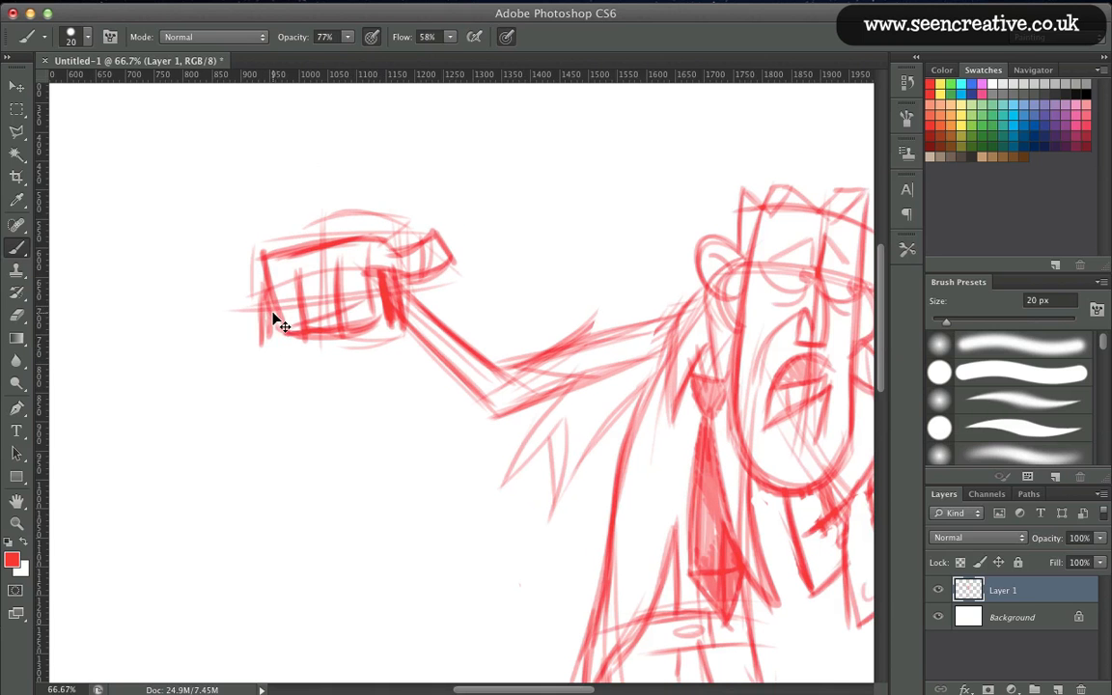
pyautogui.hotkey('ctrl', '-')
pyautogui.moveTo(275, 452); pyautogui.dragTo(293, 430)
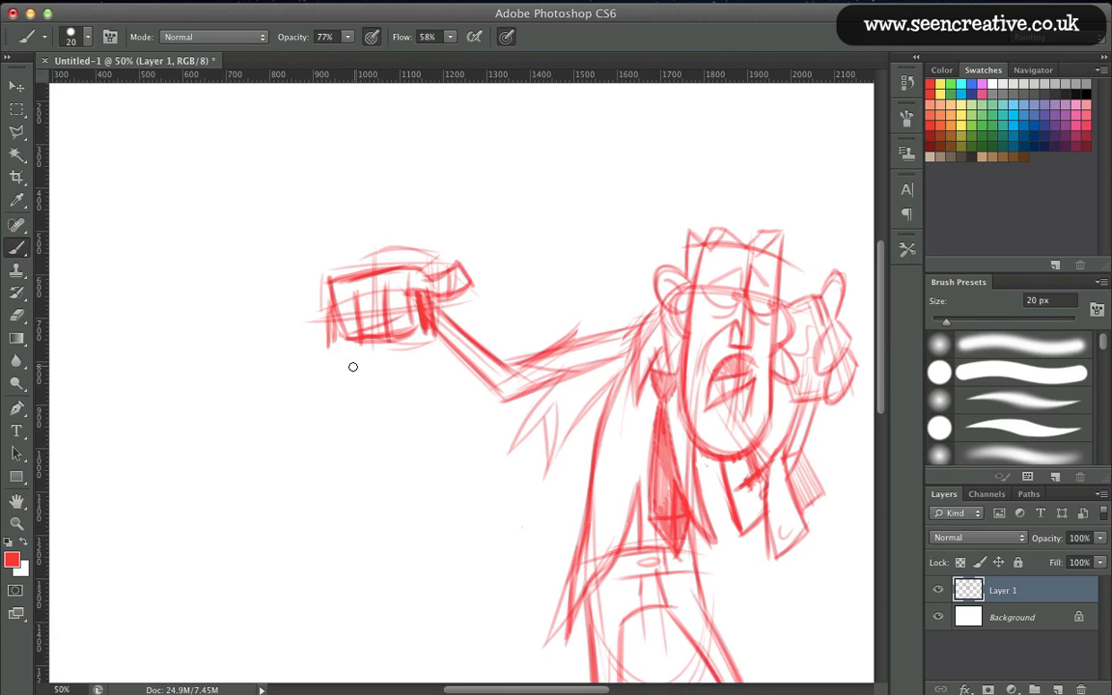
pyautogui.moveTo(446, 342)
pyautogui.mouseDown()
pyautogui.moveTo(396, 340)
pyautogui.moveTo(429, 331)
pyautogui.moveTo(306, 350)
pyautogui.moveTo(437, 338)
pyautogui.moveTo(278, 348)
pyautogui.moveTo(290, 398)
pyautogui.mouseUp()
pyautogui.moveTo(278, 345); pyautogui.dragTo(299, 484)
pyautogui.moveTo(478, 347); pyautogui.dragTo(491, 433)
pyautogui.moveTo(476, 330); pyautogui.dragTo(490, 439)
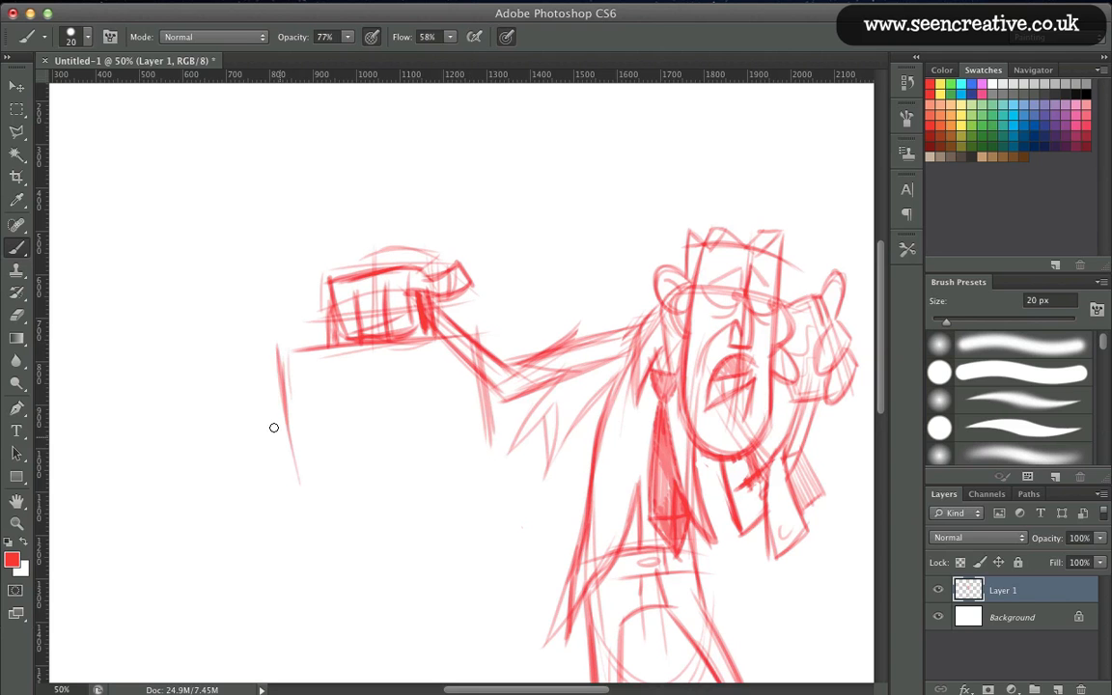
pyautogui.moveTo(286, 356); pyautogui.dragTo(298, 453)
pyautogui.moveTo(286, 361); pyautogui.dragTo(291, 426)
pyautogui.moveTo(459, 336)
pyautogui.mouseDown()
pyautogui.moveTo(468, 446)
pyautogui.moveTo(454, 417)
pyautogui.moveTo(299, 349)
pyautogui.moveTo(312, 452)
pyautogui.mouseUp()
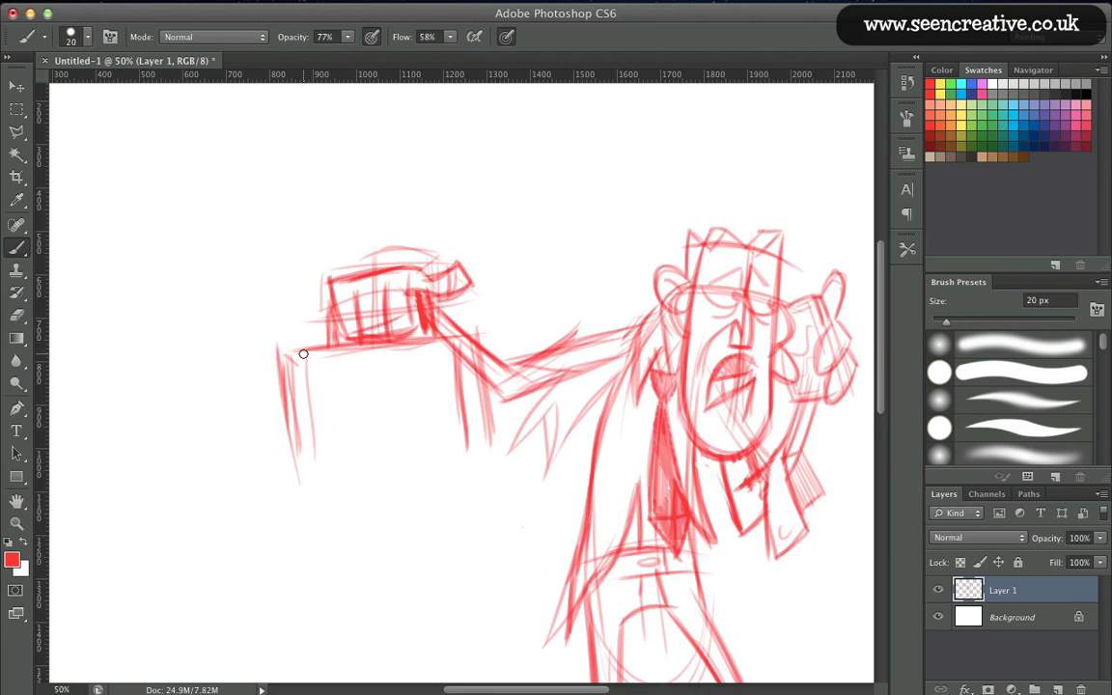
# Strengthen the briefcase's sides and top edge, and close the case with a bottom line.
pyautogui.moveTo(303, 353); pyautogui.dragTo(315, 444)
pyautogui.moveTo(306, 359)
pyautogui.mouseDown()
pyautogui.moveTo(314, 453)
pyautogui.moveTo(293, 473)
pyautogui.mouseUp()
pyautogui.moveTo(282, 357); pyautogui.dragTo(287, 415)
pyautogui.moveTo(450, 335); pyautogui.dragTo(468, 452)
pyautogui.moveTo(453, 359); pyautogui.dragTo(466, 425)
pyautogui.moveTo(473, 342); pyautogui.dragTo(488, 453)
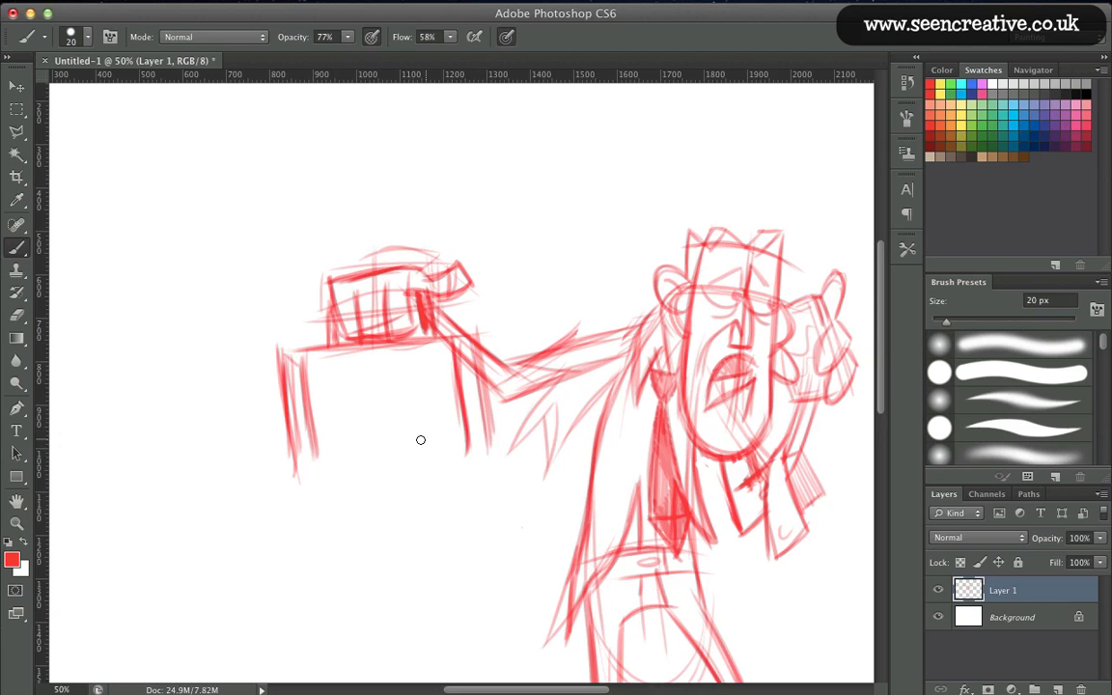
pyautogui.moveTo(449, 333); pyautogui.dragTo(279, 358)
pyautogui.moveTo(293, 361)
pyautogui.mouseDown()
pyautogui.moveTo(296, 466)
pyautogui.moveTo(297, 452)
pyautogui.mouseUp()
pyautogui.moveTo(469, 439); pyautogui.dragTo(311, 445)
pyautogui.moveTo(490, 460); pyautogui.dragTo(295, 474)
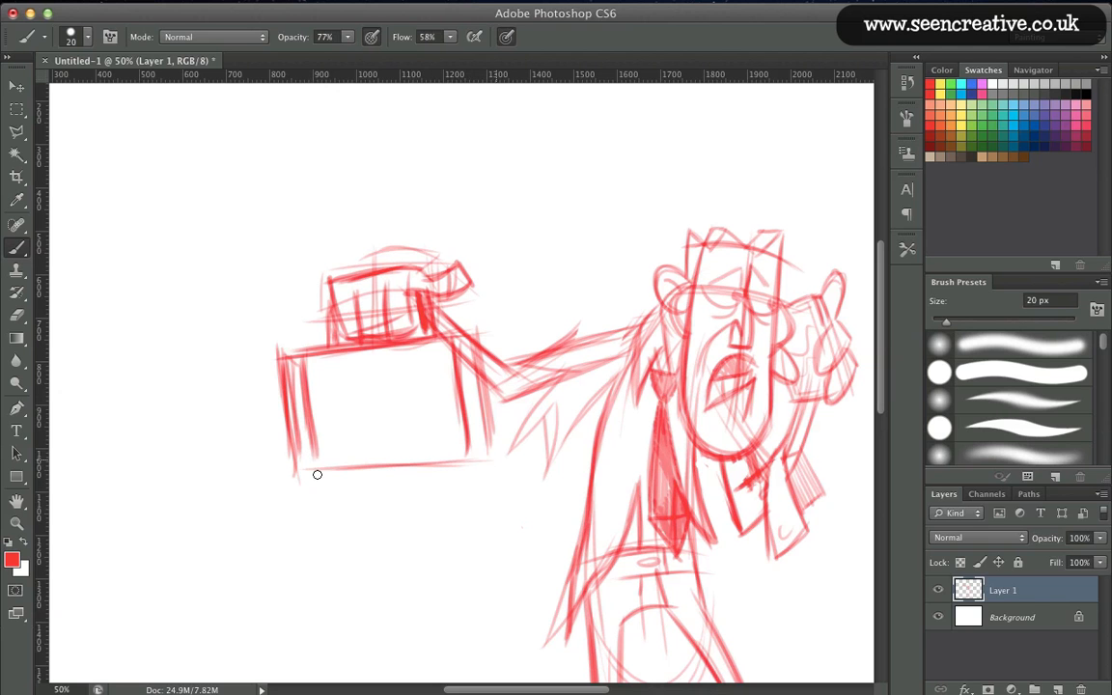
# Draw the open lid's slanted edges hanging from the briefcase's bottom corners, and add an inner bottom rim.
pyautogui.moveTo(464, 463); pyautogui.dragTo(435, 579)
pyautogui.moveTo(481, 469); pyautogui.dragTo(464, 583)
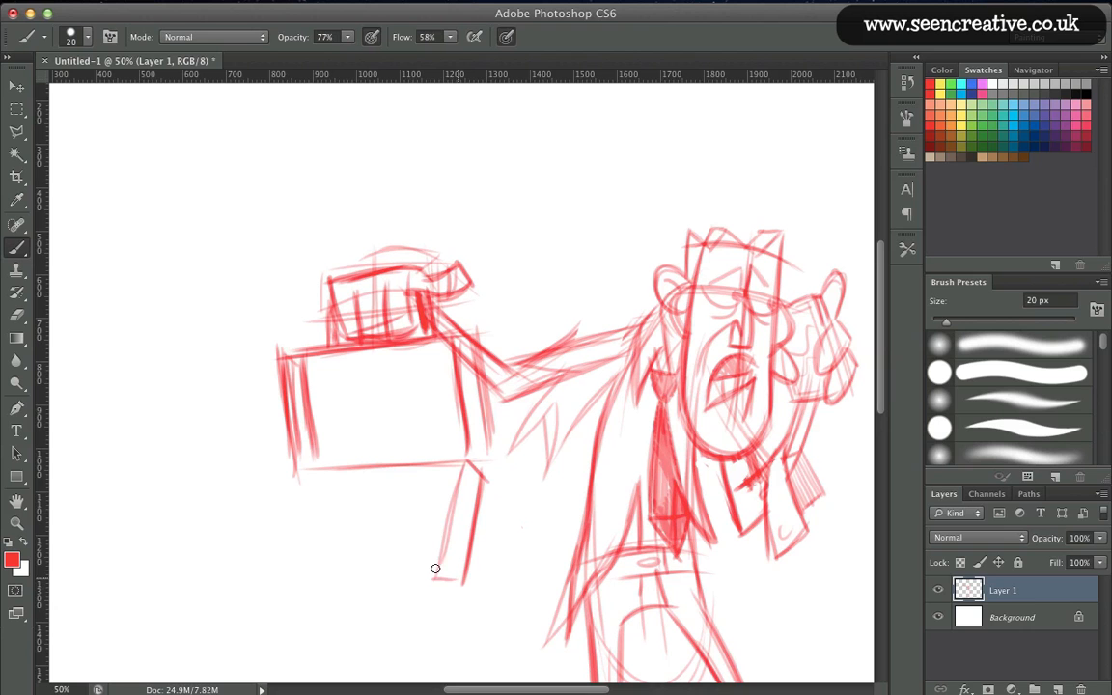
pyautogui.moveTo(469, 464); pyautogui.dragTo(434, 582)
pyautogui.moveTo(297, 473); pyautogui.dragTo(277, 531)
pyautogui.moveTo(456, 439); pyautogui.dragTo(328, 444)
pyautogui.press('super+z')
pyautogui.moveTo(463, 449); pyautogui.dragTo(311, 456)
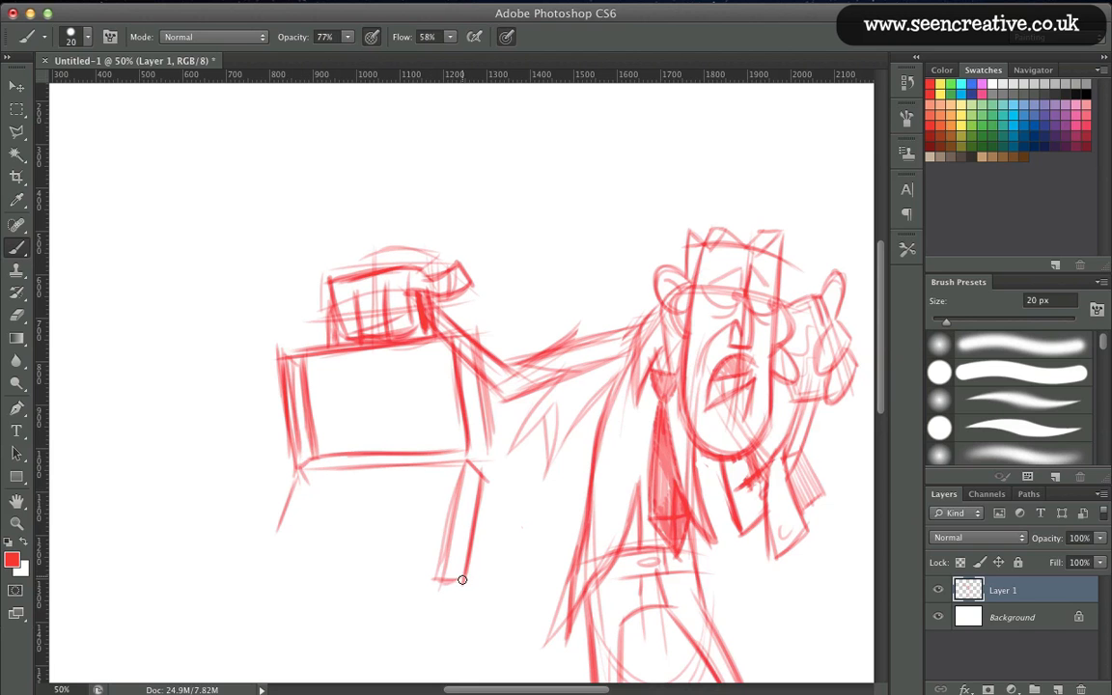
pyautogui.moveTo(463, 465); pyautogui.dragTo(441, 567)
pyautogui.moveTo(463, 465); pyautogui.dragTo(436, 578)
# Add curved motion lines beside the briefcase and sketch curled sheets of paper falling out beneath its open lid.
pyautogui.moveTo(266, 381)
pyautogui.mouseDown()
pyautogui.moveTo(247, 497)
pyautogui.moveTo(236, 437)
pyautogui.mouseUp()
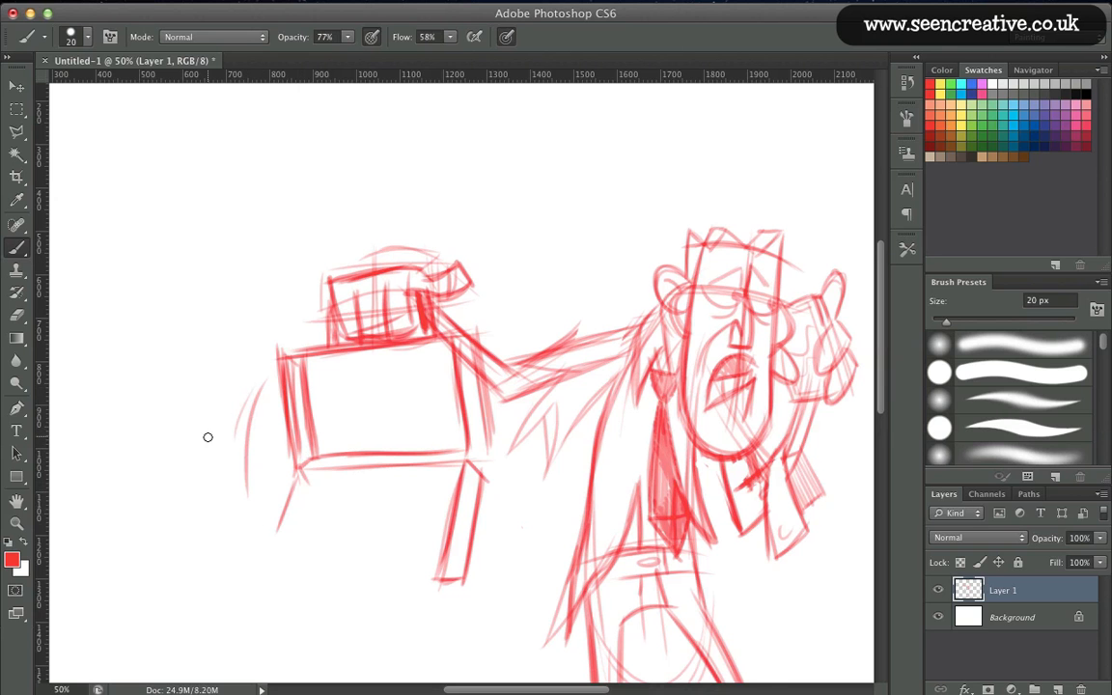
pyautogui.moveTo(199, 414); pyautogui.dragTo(199, 343)
pyautogui.moveTo(413, 473); pyautogui.dragTo(445, 561)
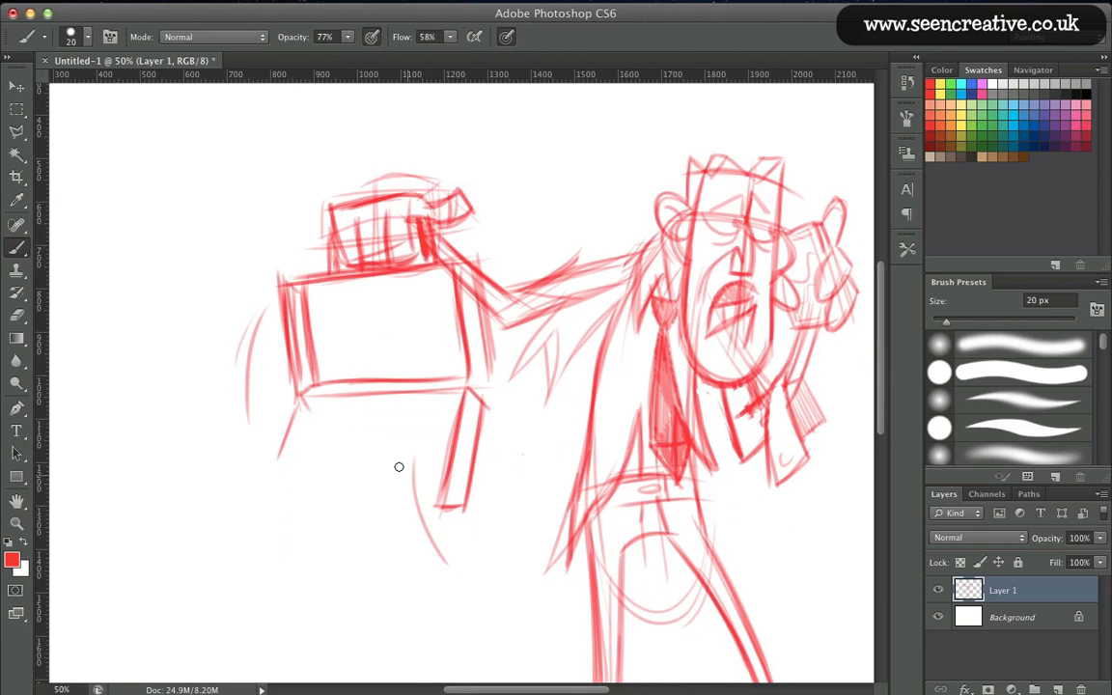
pyautogui.moveTo(370, 460)
pyautogui.mouseDown()
pyautogui.moveTo(362, 573)
pyautogui.moveTo(373, 466)
pyautogui.moveTo(416, 457)
pyautogui.moveTo(447, 562)
pyautogui.mouseUp()
pyautogui.moveTo(445, 562)
pyautogui.mouseDown()
pyautogui.moveTo(370, 588)
pyautogui.moveTo(436, 566)
pyautogui.mouseUp()
pyautogui.moveTo(422, 487)
pyautogui.mouseDown()
pyautogui.moveTo(489, 560)
pyautogui.moveTo(422, 612)
pyautogui.moveTo(396, 587)
pyautogui.mouseUp()
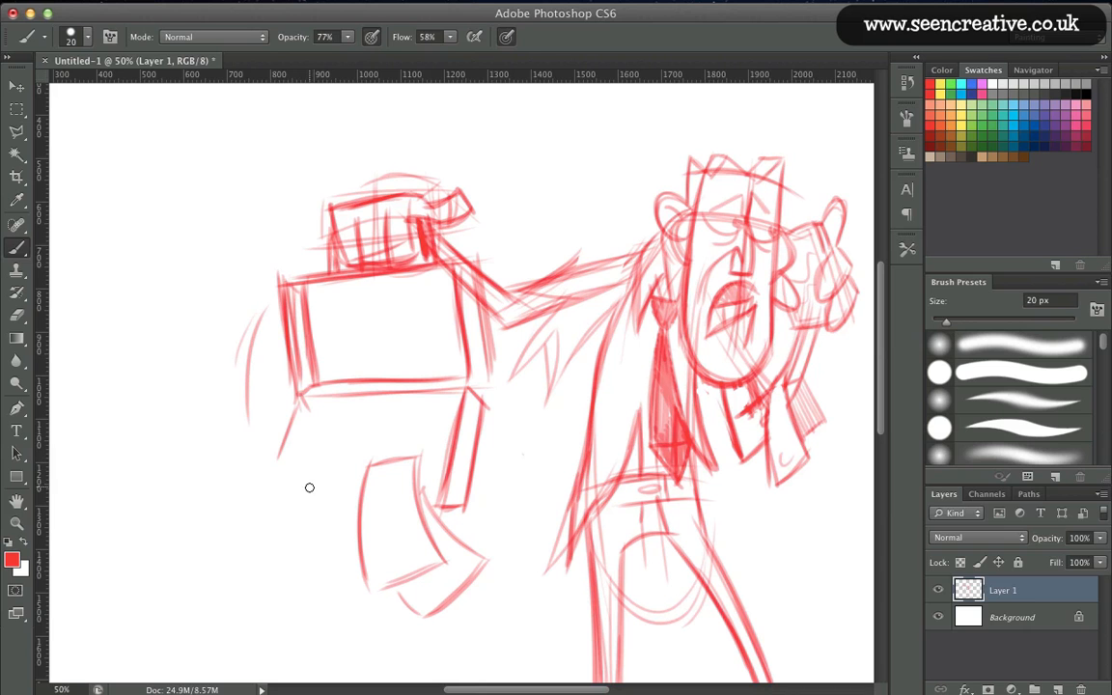
# Try a small curled sheet inside the open lid, left of the falling papers.
pyautogui.moveTo(329, 420); pyautogui.dragTo(287, 480)
pyautogui.moveTo(351, 441); pyautogui.dragTo(311, 505)
pyautogui.moveTo(287, 481); pyautogui.dragTo(309, 503)
# Draw a tilted box-shaped item tumbling below the lid, with double edge lines and small squiggles on its face.
pyautogui.moveTo(329, 583)
pyautogui.mouseDown()
pyautogui.moveTo(277, 514)
pyautogui.moveTo(306, 503)
pyautogui.mouseUp()
pyautogui.moveTo(306, 502); pyautogui.dragTo(344, 559)
pyautogui.moveTo(274, 508); pyautogui.dragTo(242, 547)
pyautogui.moveTo(242, 547); pyautogui.dragTo(289, 608)
pyautogui.moveTo(330, 586); pyautogui.dragTo(272, 604)
pyautogui.moveTo(245, 551); pyautogui.dragTo(274, 599)
pyautogui.moveTo(264, 518)
pyautogui.mouseDown()
pyautogui.moveTo(243, 546)
pyautogui.moveTo(274, 576)
pyautogui.mouseUp()
pyautogui.moveTo(267, 538); pyautogui.dragTo(259, 551)
pyautogui.moveTo(291, 505); pyautogui.dragTo(338, 568)
# Erase the small curled sheet and draw an apple with a stem and motion lines in its place.
pyautogui.press('e')
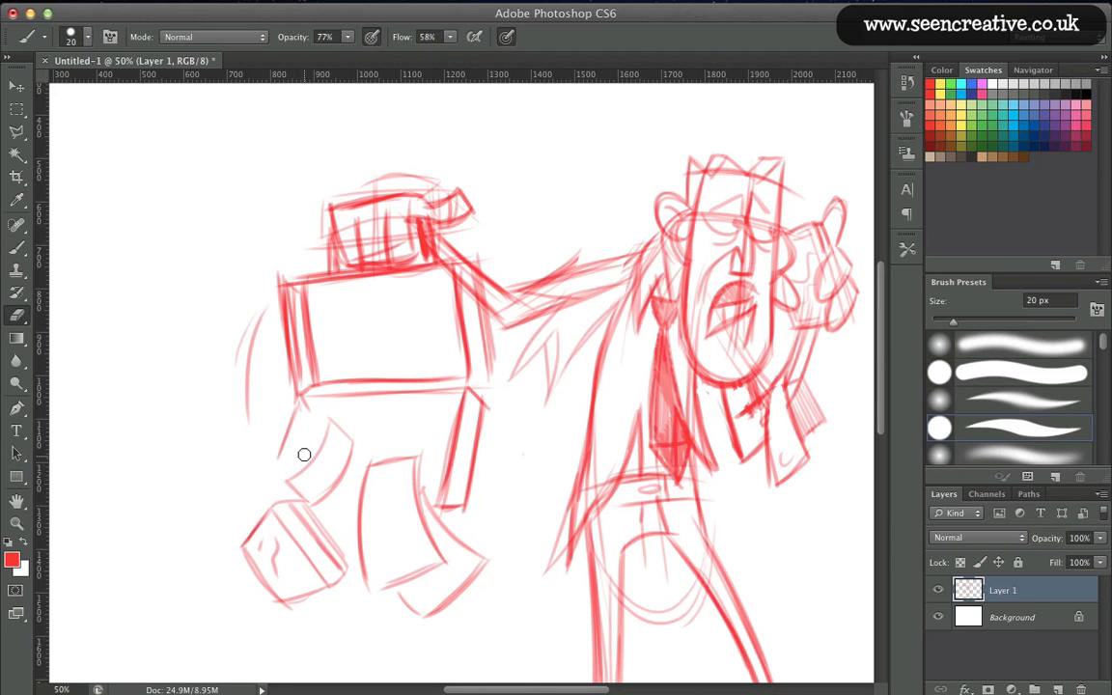
pyautogui.moveTo(330, 420)
pyautogui.mouseDown()
pyautogui.moveTo(351, 442)
pyautogui.moveTo(317, 501)
pyautogui.mouseUp()
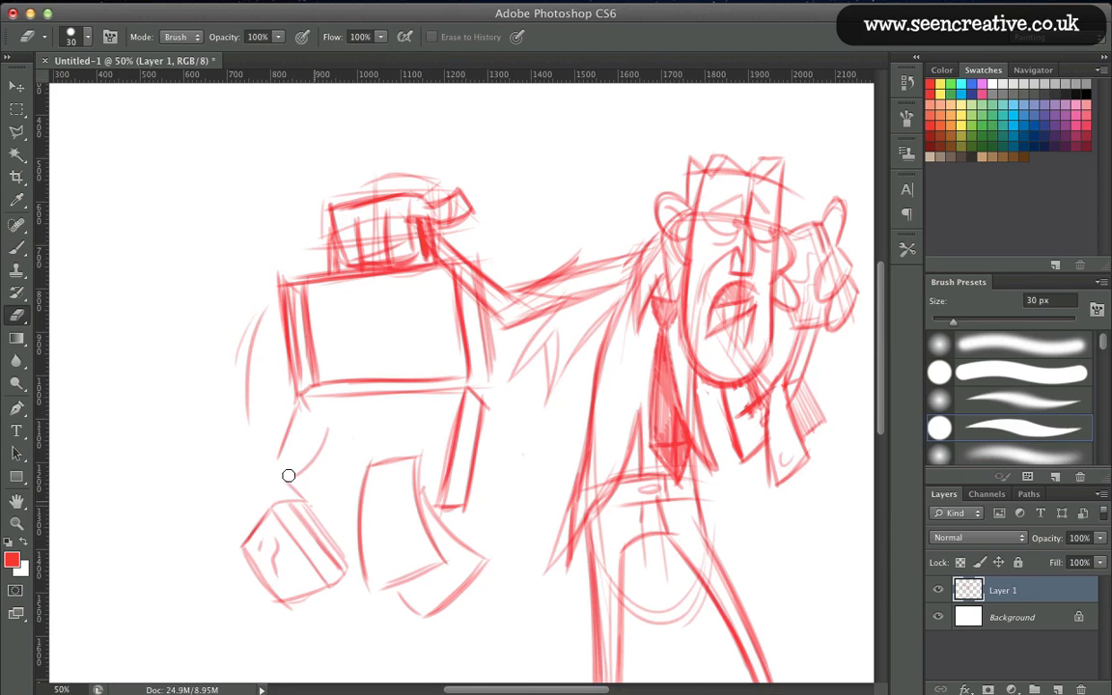
pyautogui.moveTo(327, 431)
pyautogui.mouseDown()
pyautogui.moveTo(290, 479)
pyautogui.moveTo(295, 461)
pyautogui.moveTo(345, 446)
pyautogui.moveTo(350, 477)
pyautogui.moveTo(302, 473)
pyautogui.mouseUp()
pyautogui.press('b')
pyautogui.moveTo(323, 448)
pyautogui.mouseDown()
pyautogui.moveTo(298, 461)
pyautogui.moveTo(351, 446)
pyautogui.mouseUp()
pyautogui.moveTo(336, 496)
pyautogui.mouseDown()
pyautogui.moveTo(324, 443)
pyautogui.moveTo(353, 436)
pyautogui.mouseUp()
pyautogui.moveTo(355, 426); pyautogui.dragTo(359, 437)
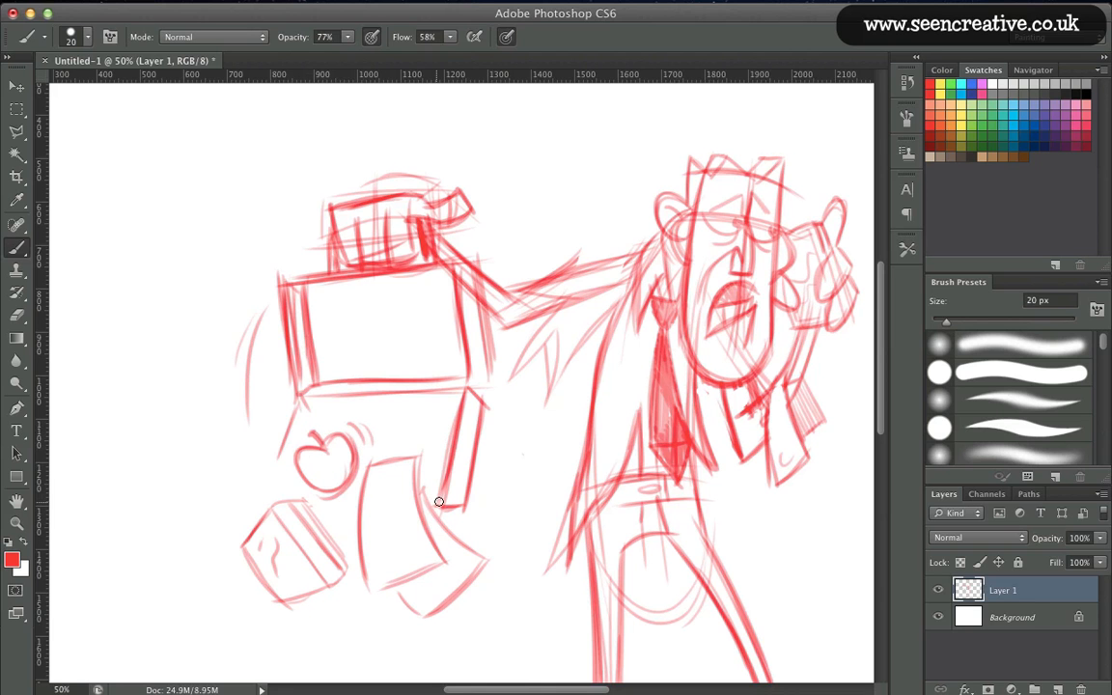
# Close the lid's side and bottom edges behind the falling items, add its inner top rim, and shade the apple.
pyautogui.moveTo(329, 497); pyautogui.dragTo(358, 499)
pyautogui.moveTo(358, 499); pyautogui.dragTo(292, 490)
pyautogui.moveTo(290, 446); pyautogui.dragTo(272, 485)
pyautogui.moveTo(341, 493); pyautogui.dragTo(271, 489)
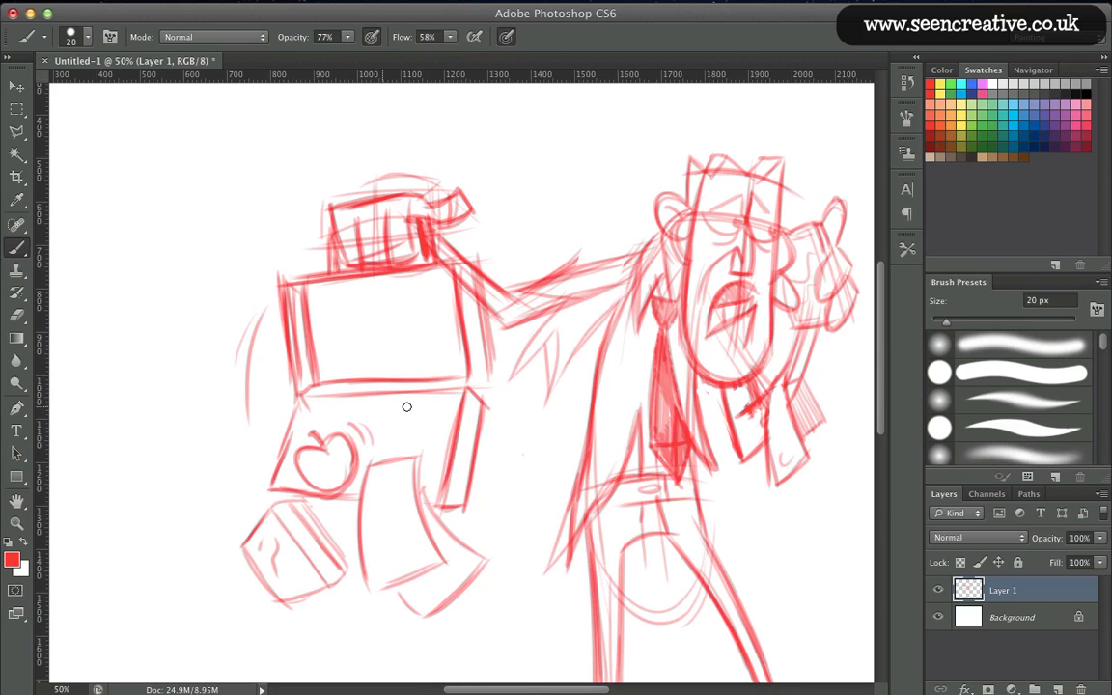
pyautogui.moveTo(436, 395); pyautogui.dragTo(313, 409)
pyautogui.moveTo(357, 495); pyautogui.dragTo(279, 490)
pyautogui.moveTo(462, 512); pyautogui.dragTo(409, 503)
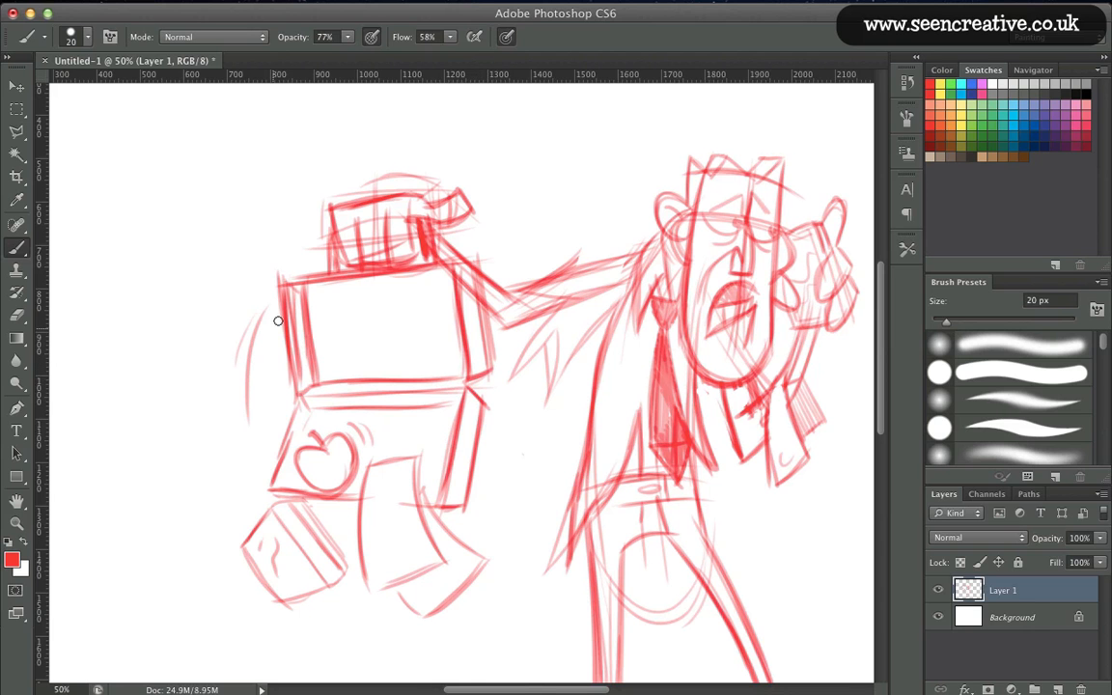
pyautogui.moveTo(339, 438)
pyautogui.mouseDown()
pyautogui.moveTo(347, 465)
pyautogui.moveTo(331, 480)
pyautogui.mouseUp()
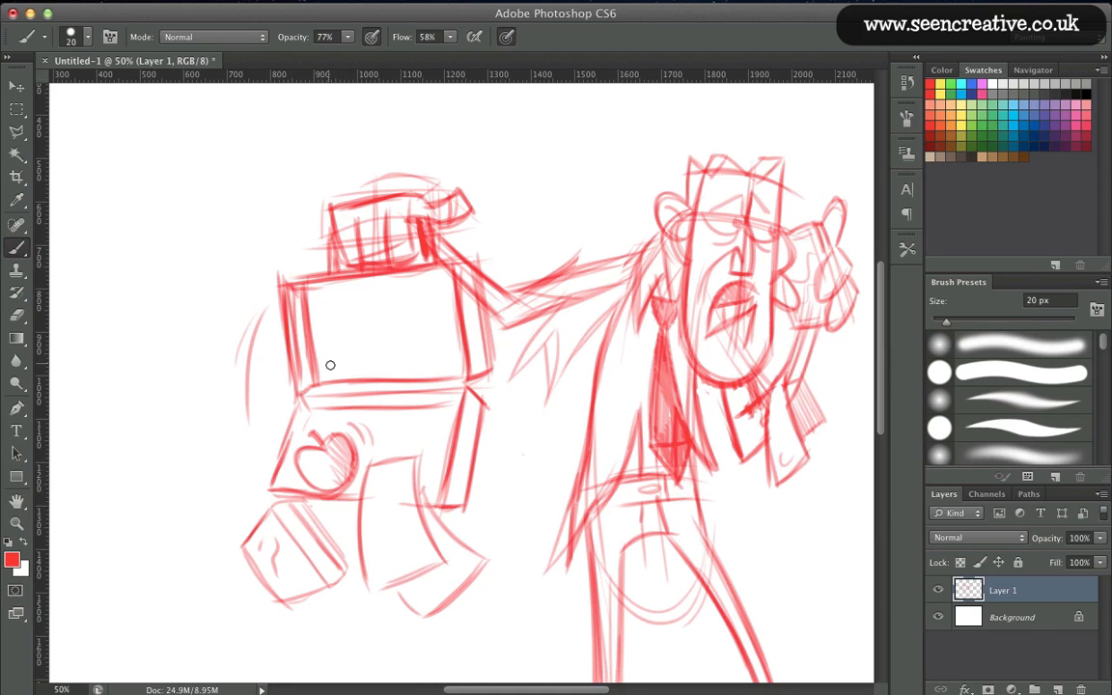
# Darken both edges of the bent leg's thigh down to the knee and start its shin line.
pyautogui.press('super+0')
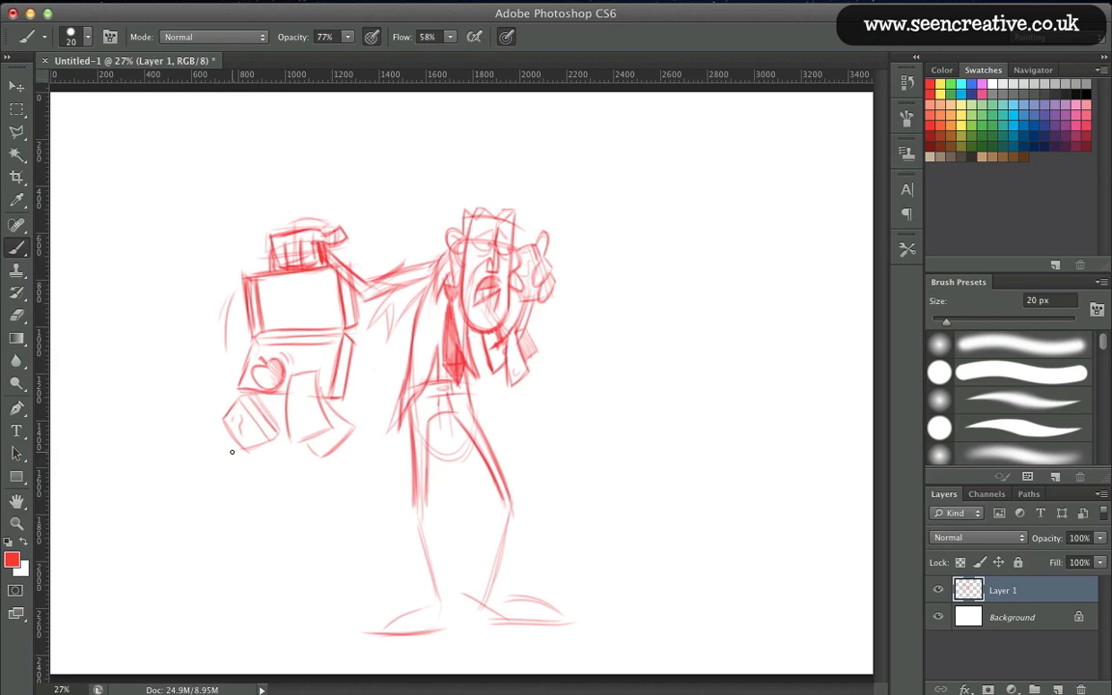
pyautogui.press('z')
pyautogui.moveTo(392, 367); pyautogui.dragTo(472, 578)
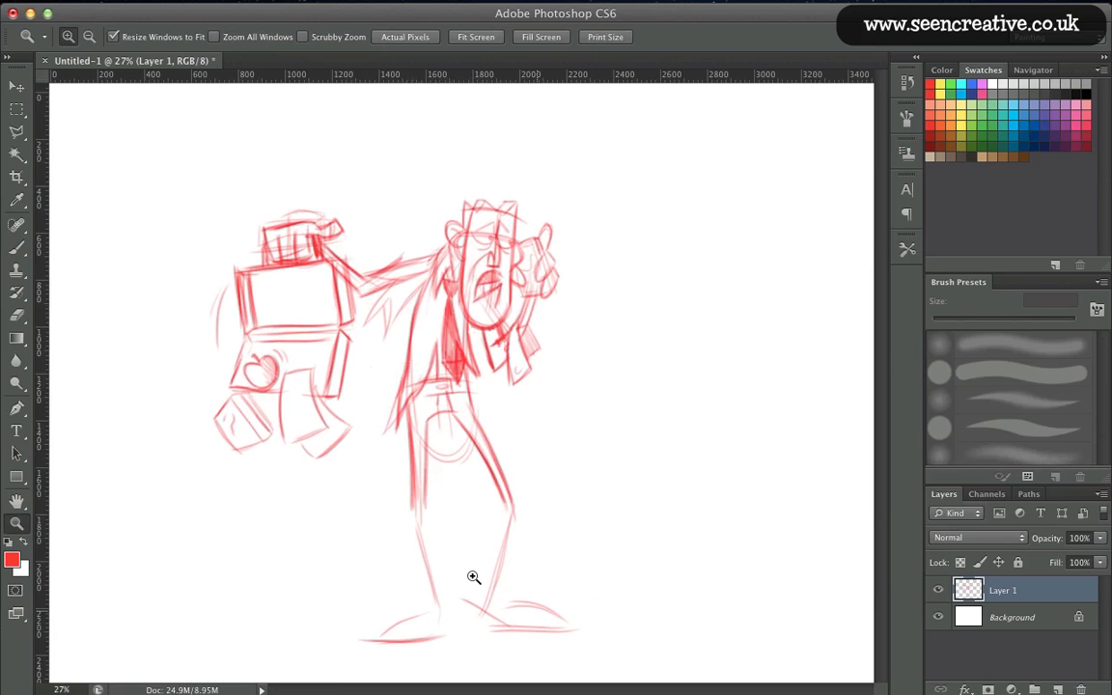
pyautogui.press('b')
pyautogui.scroll(-3, 425, 386)
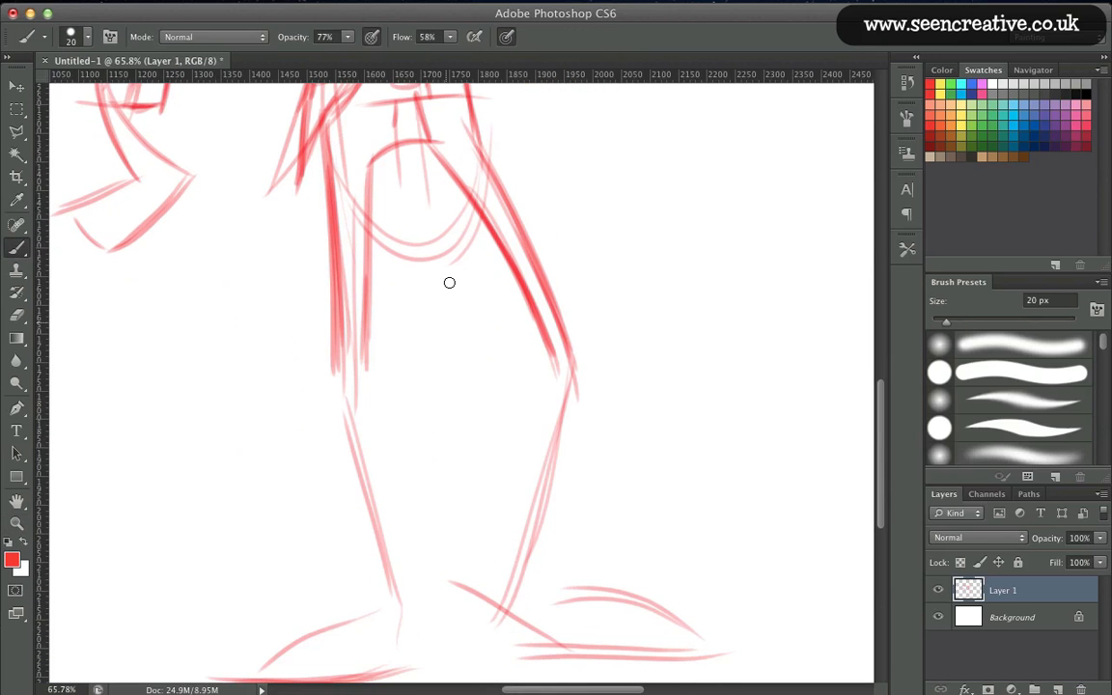
pyautogui.moveTo(481, 219); pyautogui.dragTo(548, 348)
pyautogui.moveTo(463, 193); pyautogui.dragTo(546, 346)
pyautogui.moveTo(491, 240); pyautogui.dragTo(549, 358)
pyautogui.moveTo(531, 316)
pyautogui.mouseDown()
pyautogui.moveTo(546, 360)
pyautogui.moveTo(520, 479)
pyautogui.mouseUp()
pyautogui.moveTo(544, 286); pyautogui.dragTo(586, 380)
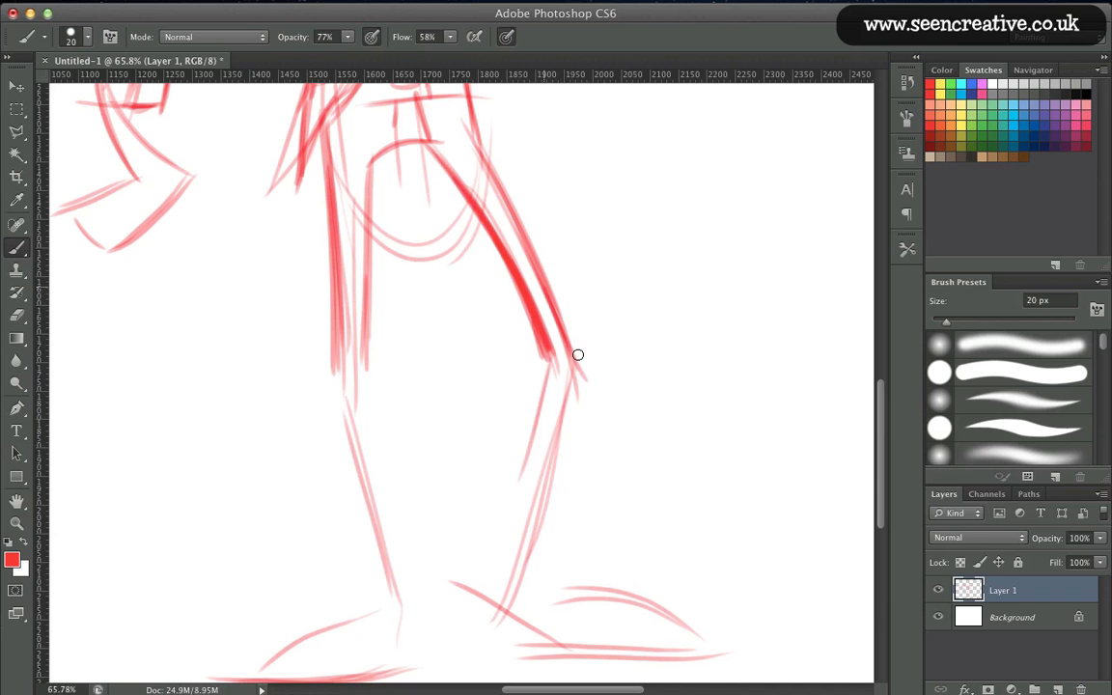
# Draw the bent leg's lower trouser with a jagged torn hem and the bare shin showing beneath it.
pyautogui.moveTo(562, 333)
pyautogui.mouseDown()
pyautogui.moveTo(584, 377)
pyautogui.moveTo(576, 526)
pyautogui.mouseUp()
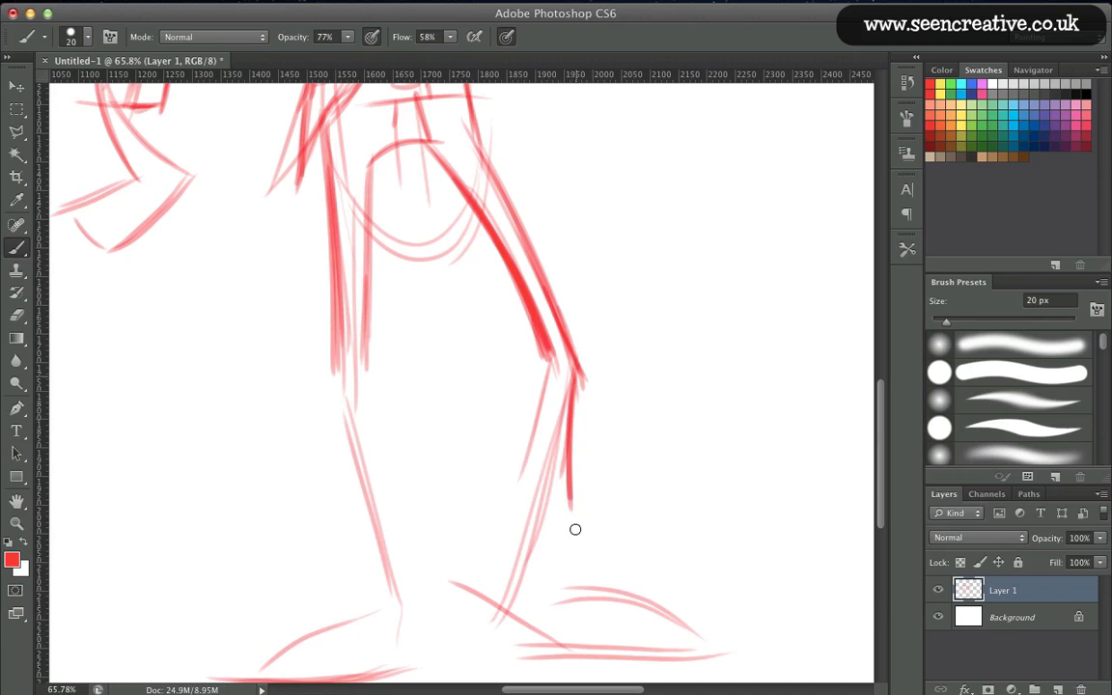
pyautogui.moveTo(545, 447)
pyautogui.mouseDown()
pyautogui.moveTo(486, 528)
pyautogui.moveTo(548, 368)
pyautogui.moveTo(498, 521)
pyautogui.mouseUp()
pyautogui.moveTo(547, 369); pyautogui.dragTo(509, 498)
pyautogui.moveTo(577, 369)
pyautogui.mouseDown()
pyautogui.moveTo(572, 502)
pyautogui.moveTo(529, 577)
pyautogui.mouseUp()
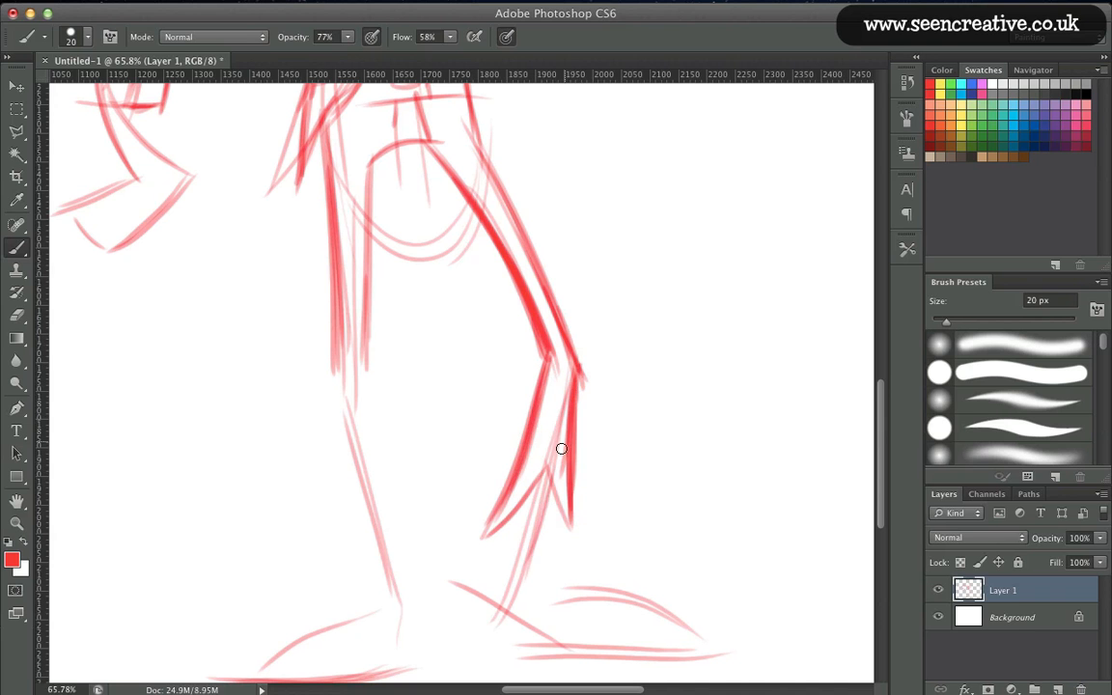
pyautogui.moveTo(559, 451); pyautogui.dragTo(522, 591)
pyautogui.moveTo(551, 473)
pyautogui.mouseDown()
pyautogui.moveTo(524, 580)
pyautogui.moveTo(529, 493)
pyautogui.moveTo(511, 559)
pyautogui.mouseUp()
pyautogui.moveTo(525, 495); pyautogui.dragTo(505, 561)
# Draw a bare foot under the torn trouser leg, with heel, sole, instep and rounded toes.
pyautogui.press('space')
pyautogui.moveTo(308, 456); pyautogui.dragTo(323, 433)
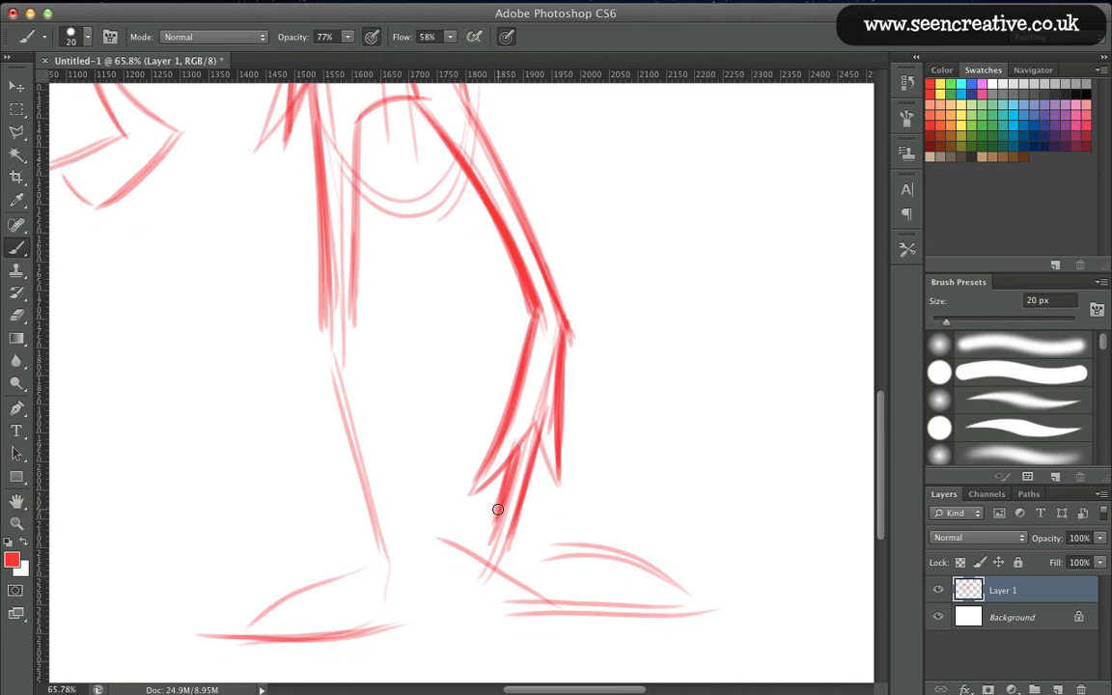
pyautogui.moveTo(497, 508)
pyautogui.mouseDown()
pyautogui.moveTo(464, 534)
pyautogui.moveTo(532, 608)
pyautogui.moveTo(668, 611)
pyautogui.mouseUp()
pyautogui.moveTo(513, 607); pyautogui.dragTo(669, 610)
pyautogui.moveTo(575, 577); pyautogui.dragTo(630, 611)
pyautogui.moveTo(574, 579); pyautogui.dragTo(630, 618)
pyautogui.moveTo(610, 577)
pyautogui.mouseDown()
pyautogui.moveTo(668, 614)
pyautogui.moveTo(704, 611)
pyautogui.mouseUp()
pyautogui.moveTo(509, 542); pyautogui.dragTo(610, 571)
pyautogui.moveTo(514, 542)
pyautogui.mouseDown()
pyautogui.moveTo(659, 580)
pyautogui.moveTo(578, 576)
pyautogui.moveTo(623, 579)
pyautogui.mouseUp()
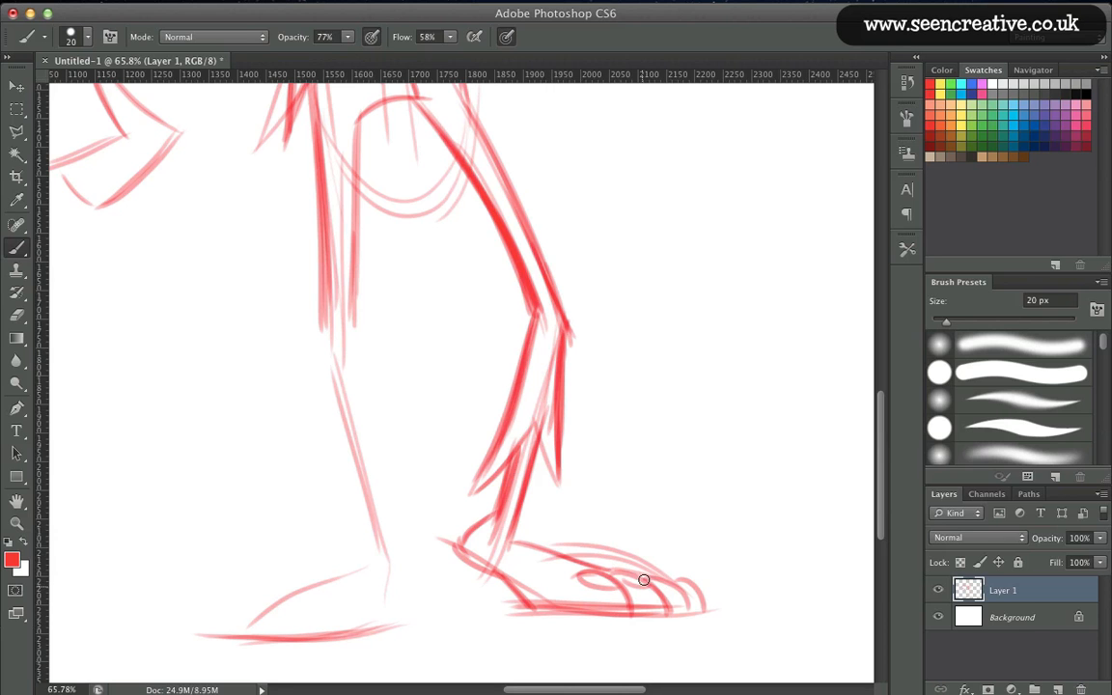
pyautogui.moveTo(498, 513)
pyautogui.mouseDown()
pyautogui.moveTo(463, 540)
pyautogui.moveTo(569, 560)
pyautogui.mouseUp()
pyautogui.moveTo(512, 455); pyautogui.dragTo(498, 503)
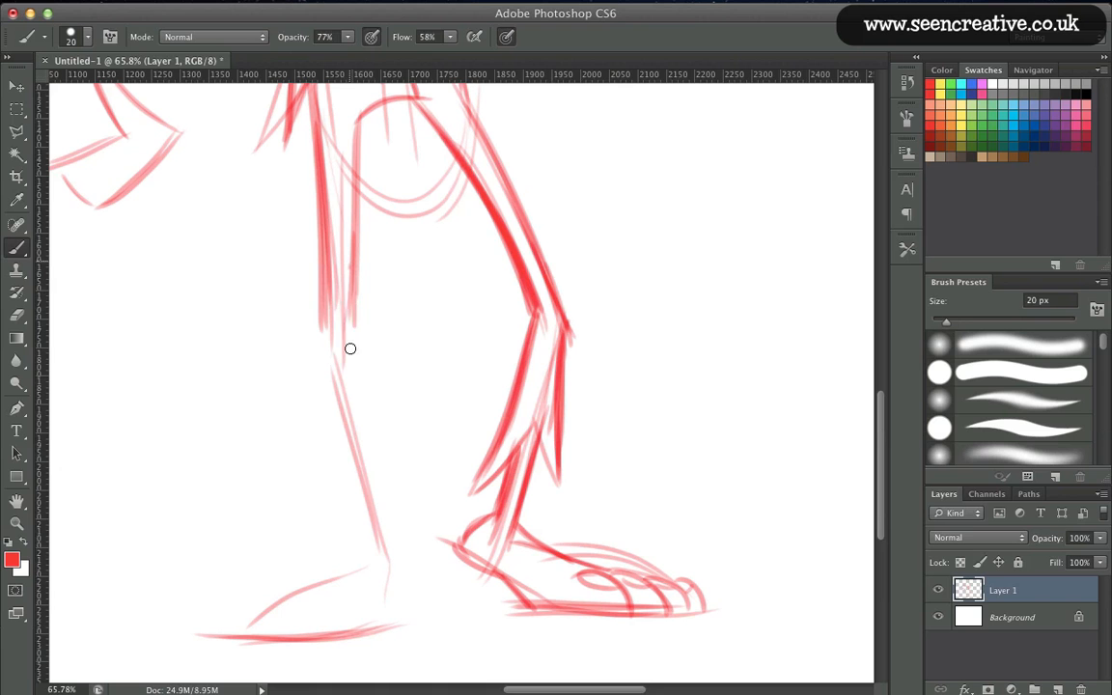
# Draw both edges of the straight leg from the thigh past the knee to the ankle.
pyautogui.moveTo(351, 274); pyautogui.dragTo(349, 373)
pyautogui.moveTo(351, 286); pyautogui.dragTo(363, 416)
pyautogui.moveTo(350, 333); pyautogui.dragTo(400, 552)
pyautogui.moveTo(357, 395); pyautogui.dragTo(400, 557)
pyautogui.moveTo(321, 294); pyautogui.dragTo(362, 516)
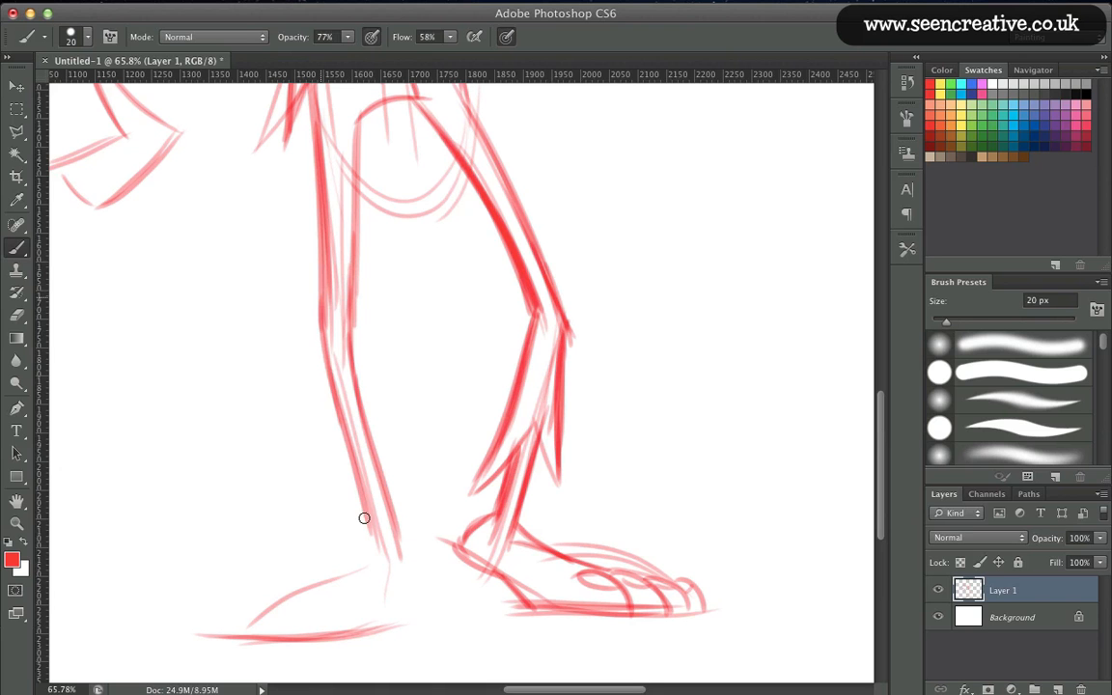
pyautogui.moveTo(329, 354); pyautogui.dragTo(377, 534)
pyautogui.moveTo(350, 333); pyautogui.dragTo(429, 622)
# Outline a pointed shoe on the straight leg with its opening, heel, sole and sloping upper.
pyautogui.moveTo(358, 572)
pyautogui.mouseDown()
pyautogui.moveTo(244, 609)
pyautogui.moveTo(255, 523)
pyautogui.moveTo(267, 520)
pyautogui.mouseUp()
pyautogui.press('space')
pyautogui.moveTo(456, 570)
pyautogui.mouseDown()
pyautogui.moveTo(241, 589)
pyautogui.moveTo(397, 582)
pyautogui.mouseUp()
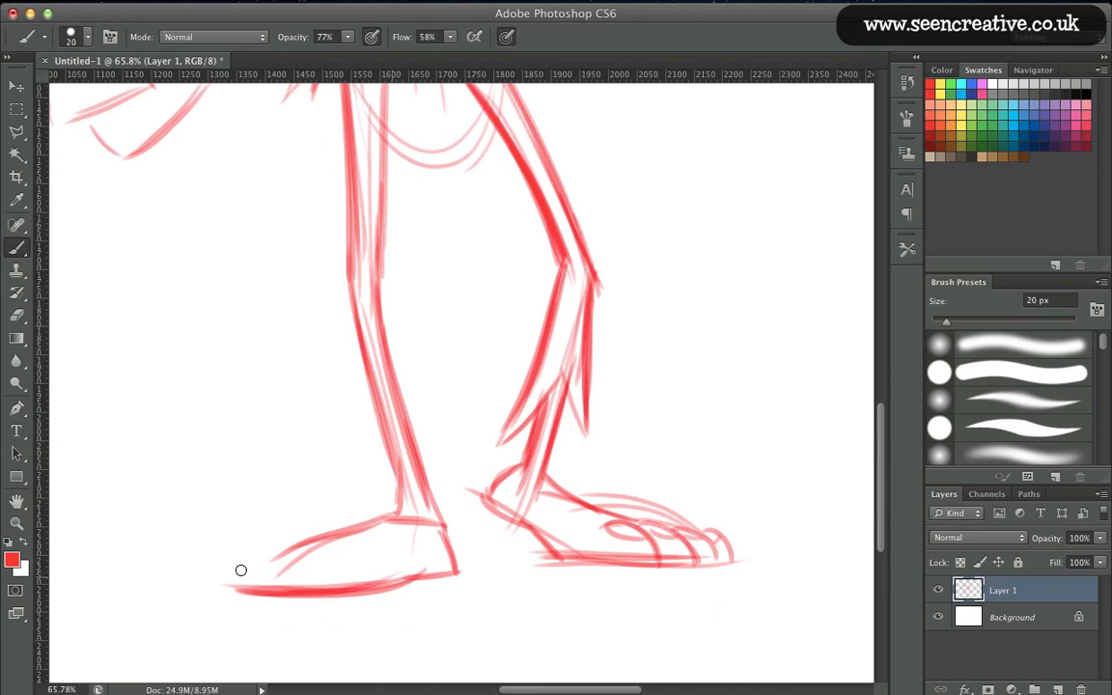
pyautogui.moveTo(309, 546); pyautogui.dragTo(237, 586)
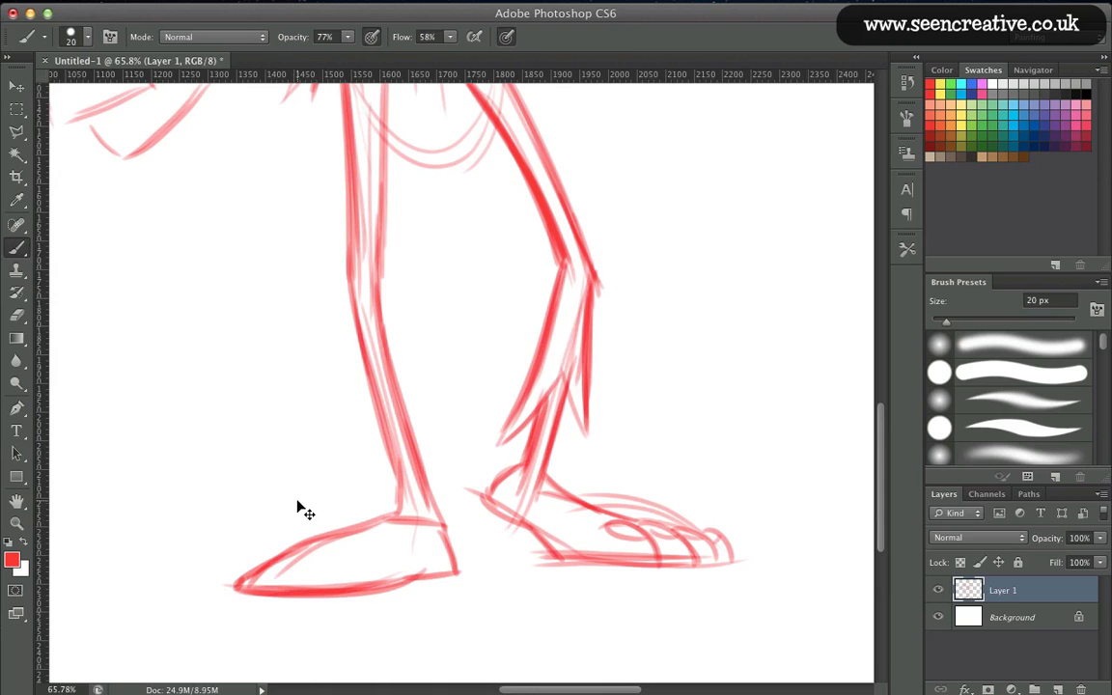
# Erase the zigzag top of the head, redraw it with bite-shaped notches and a curved corner, and darken the brows.
pyautogui.press('super+0')
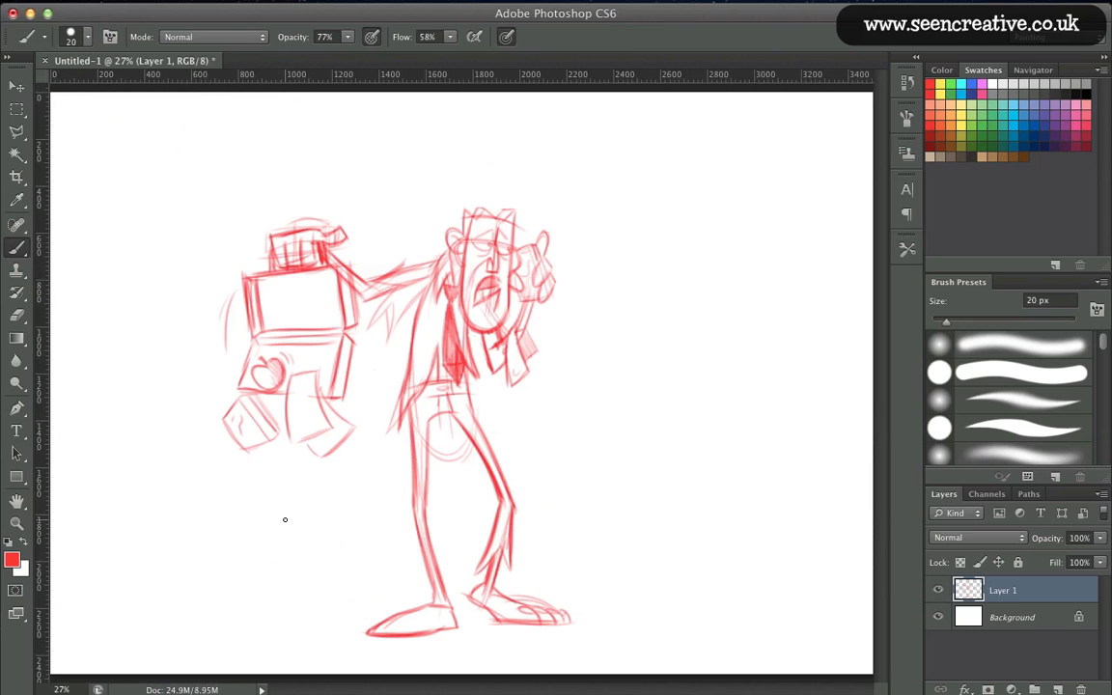
pyautogui.press('z')
pyautogui.moveTo(442, 169)
pyautogui.mouseDown()
pyautogui.moveTo(491, 248)
pyautogui.moveTo(512, 251)
pyautogui.mouseUp()
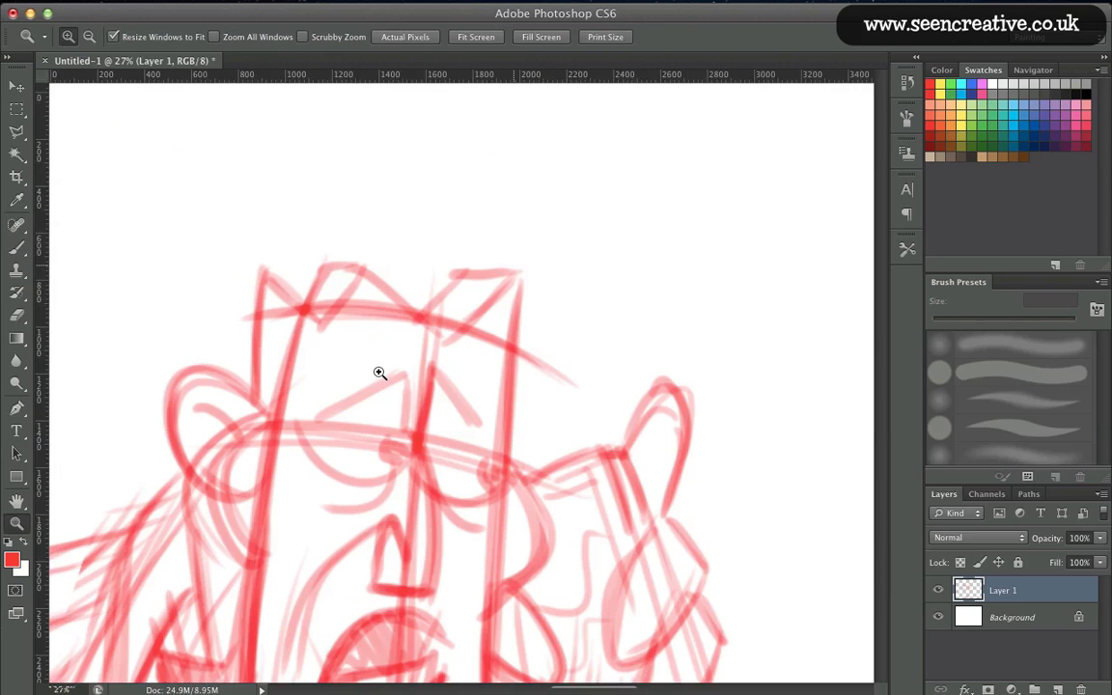
pyautogui.press('e')
pyautogui.moveTo(293, 292)
pyautogui.mouseDown()
pyautogui.moveTo(282, 387)
pyautogui.moveTo(291, 276)
pyautogui.moveTo(356, 295)
pyautogui.moveTo(366, 265)
pyautogui.moveTo(449, 347)
pyautogui.moveTo(470, 330)
pyautogui.moveTo(466, 276)
pyautogui.moveTo(498, 288)
pyautogui.moveTo(506, 267)
pyautogui.moveTo(490, 336)
pyautogui.moveTo(569, 387)
pyautogui.moveTo(509, 321)
pyautogui.mouseUp()
pyautogui.moveTo(514, 277)
pyautogui.mouseDown()
pyautogui.moveTo(514, 326)
pyautogui.moveTo(493, 314)
pyautogui.mouseUp()
pyautogui.press('b')
pyautogui.moveTo(499, 378)
pyautogui.mouseDown()
pyautogui.moveTo(473, 261)
pyautogui.moveTo(403, 310)
pyautogui.moveTo(471, 265)
pyautogui.moveTo(373, 288)
pyautogui.moveTo(387, 298)
pyautogui.moveTo(352, 367)
pyautogui.moveTo(352, 308)
pyautogui.moveTo(314, 326)
pyautogui.moveTo(278, 293)
pyautogui.mouseUp()
pyautogui.moveTo(473, 278)
pyautogui.mouseDown()
pyautogui.moveTo(437, 280)
pyautogui.moveTo(412, 324)
pyautogui.mouseUp()
pyautogui.moveTo(442, 285)
pyautogui.mouseDown()
pyautogui.moveTo(339, 288)
pyautogui.moveTo(388, 299)
pyautogui.moveTo(300, 317)
pyautogui.moveTo(310, 314)
pyautogui.moveTo(275, 292)
pyautogui.moveTo(379, 322)
pyautogui.moveTo(355, 295)
pyautogui.moveTo(341, 303)
pyautogui.moveTo(391, 309)
pyautogui.mouseUp()
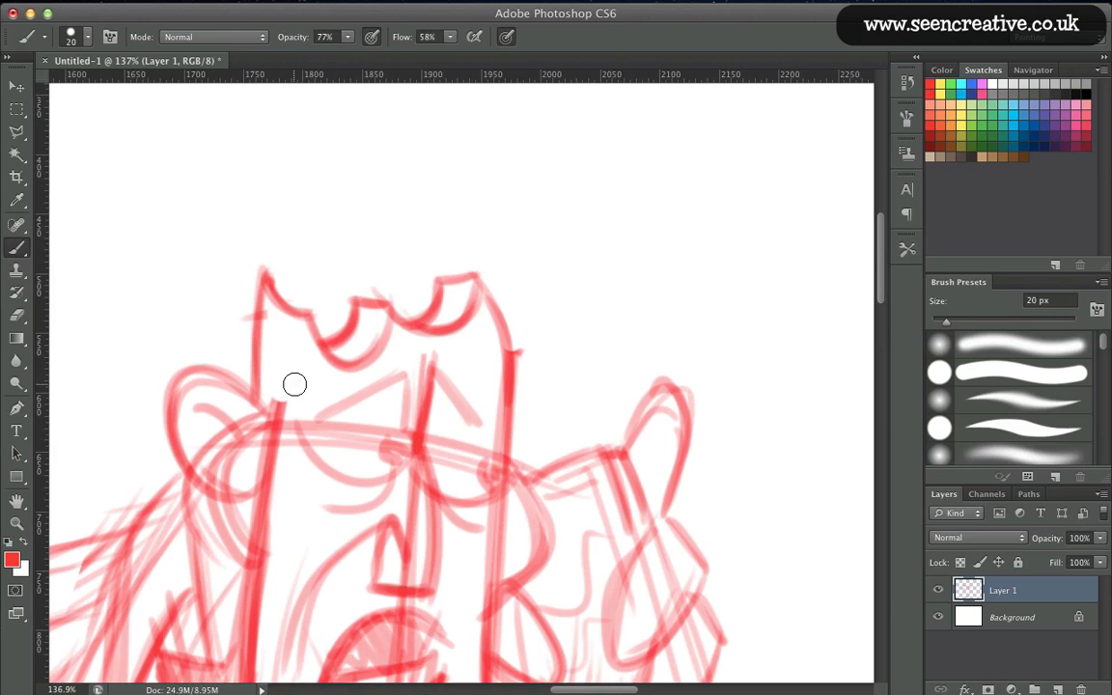
pyautogui.moveTo(406, 376); pyautogui.dragTo(337, 413)
pyautogui.moveTo(433, 365); pyautogui.dragTo(480, 423)
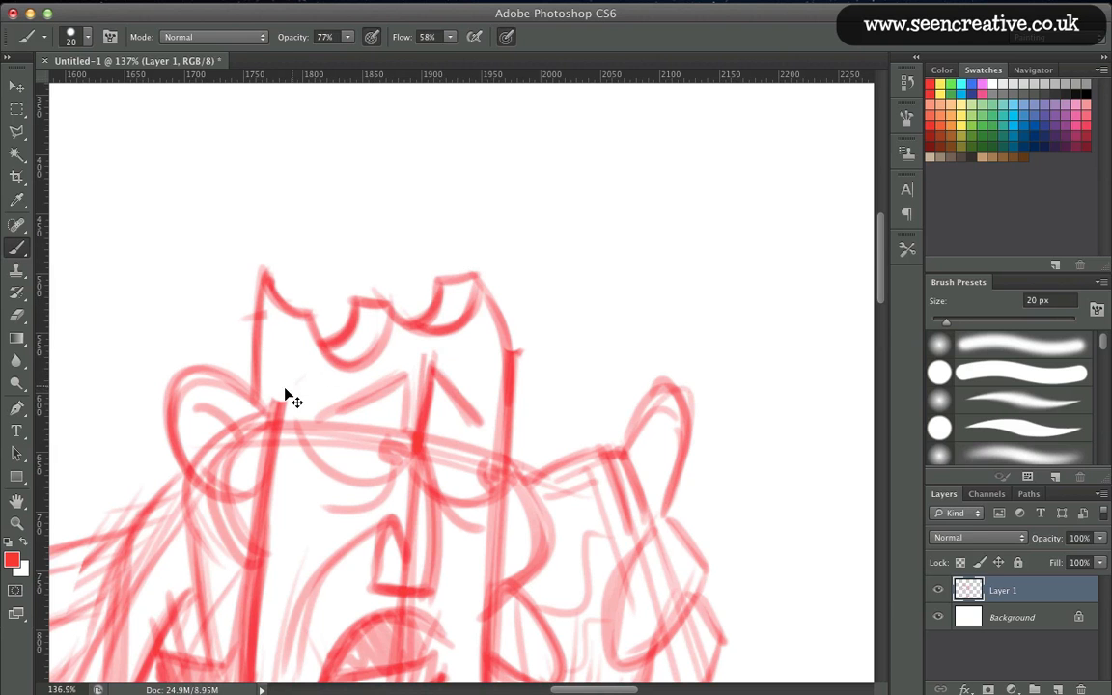
# Lower the opacity of the sketch on Layer 1 to 48% and add a new layer above it.
pyautogui.press('super+0')
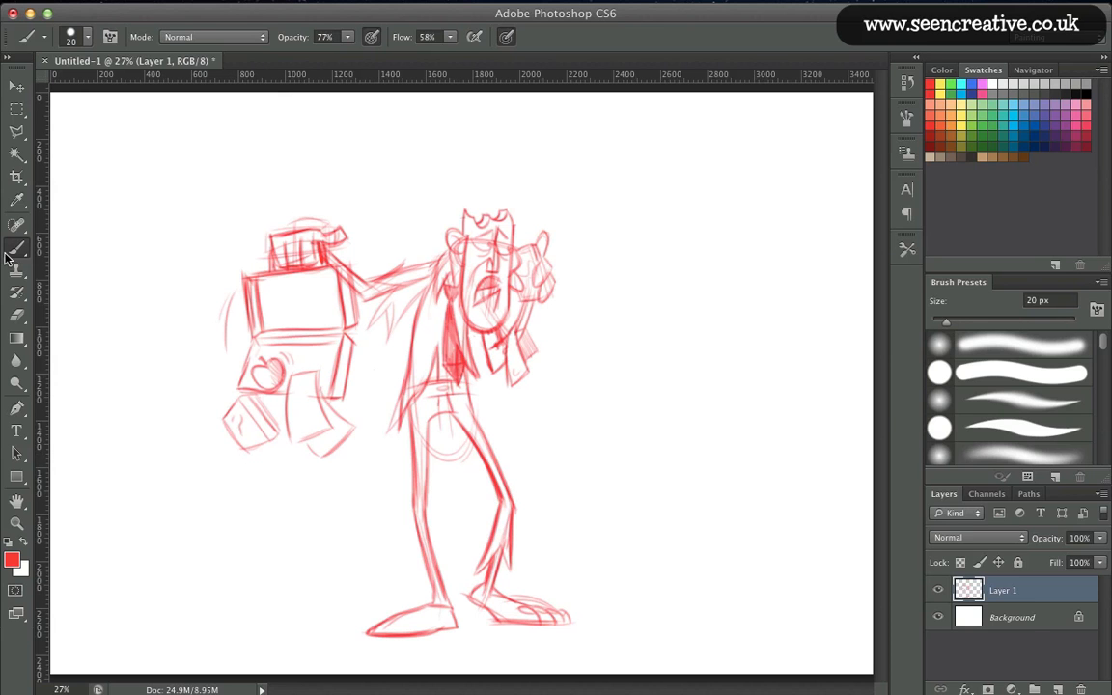
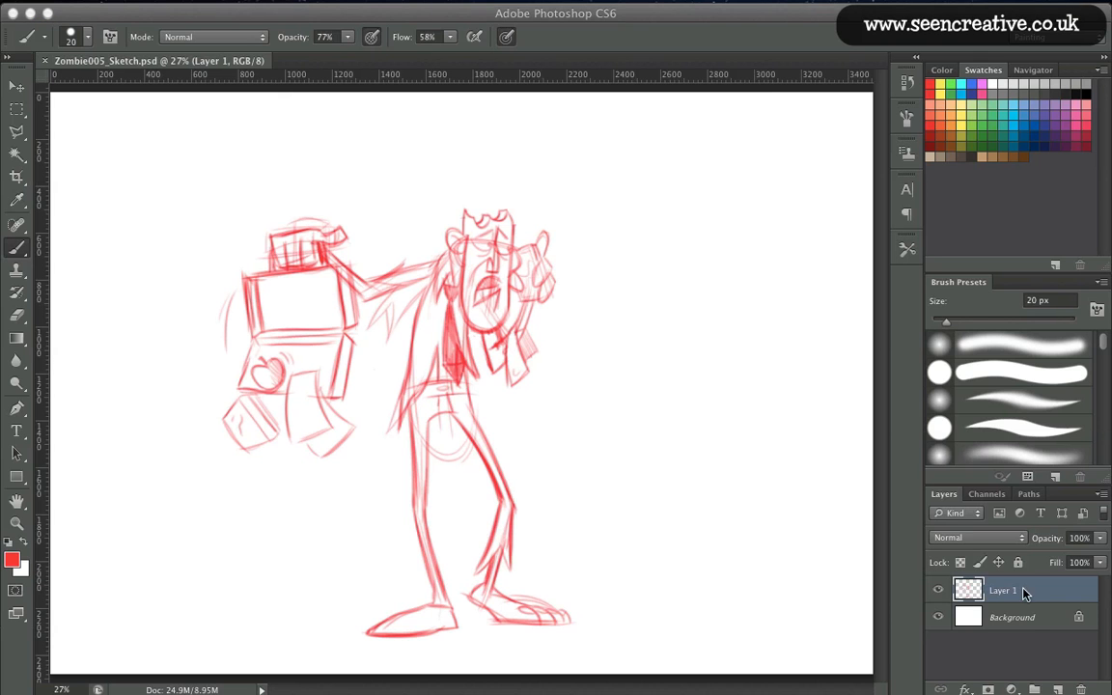
pyautogui.click(1101, 539)
pyautogui.click(1059, 557)
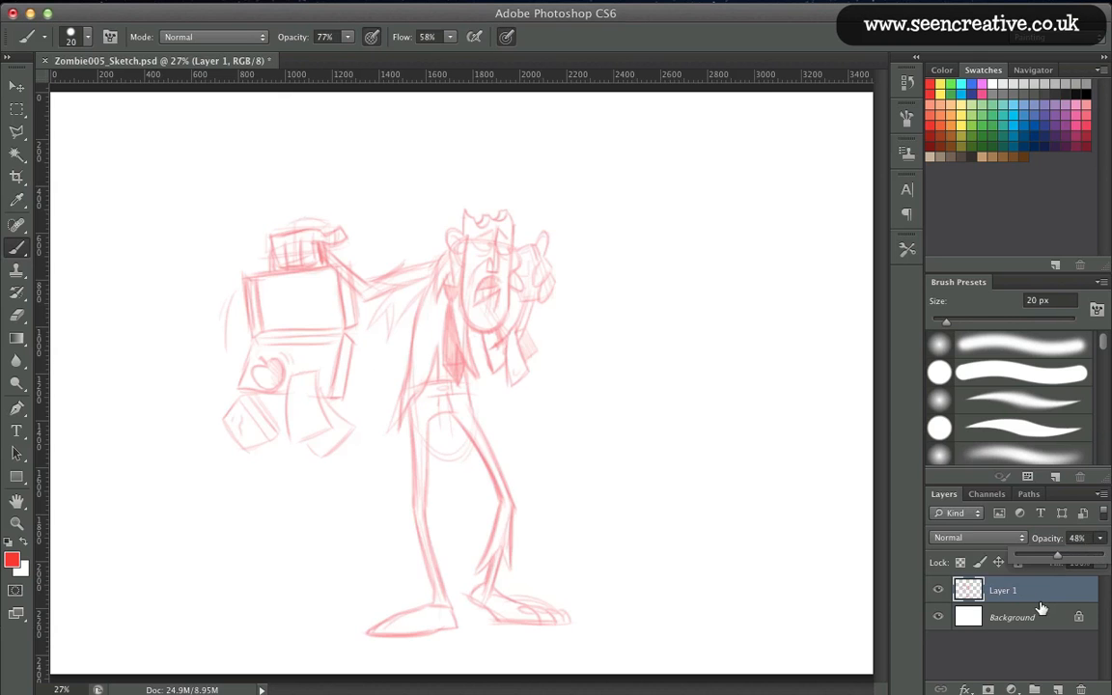
pyautogui.click(1055, 687)
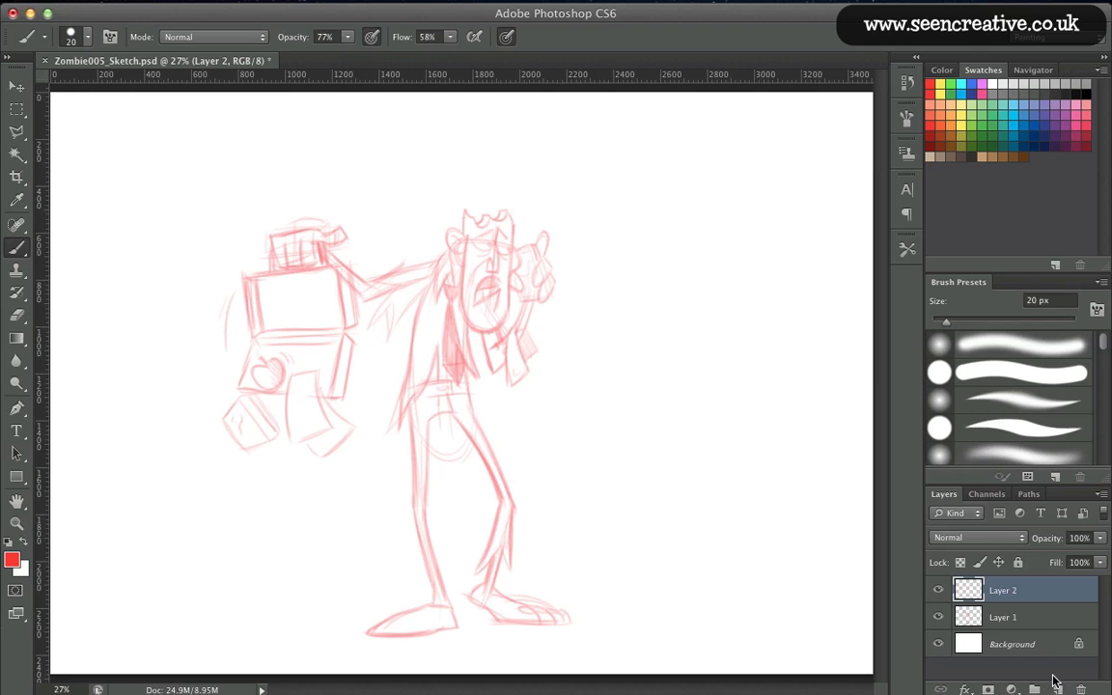
# Switch to dark blue with a 15 px brush and trace the head's upper sides and bulging eye sockets on Layer 2.
pyautogui.click(1013, 144)
pyautogui.hotkey('ctrl', '=')
pyautogui.hotkey('ctrl', '=')
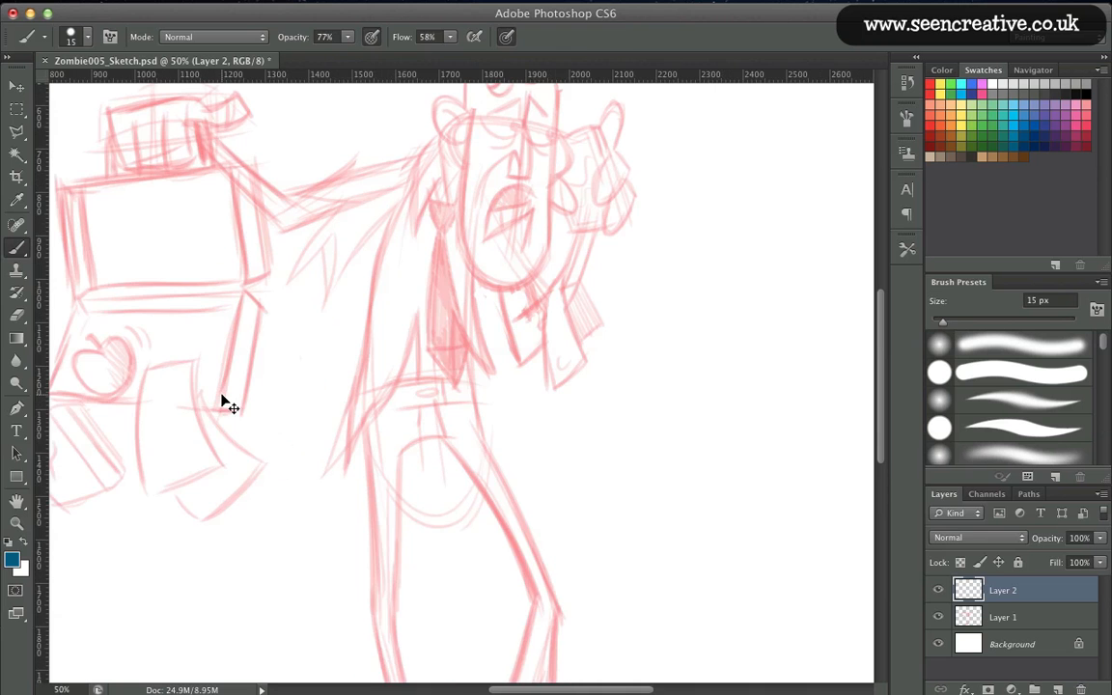
pyautogui.scroll(5, 317, 396)
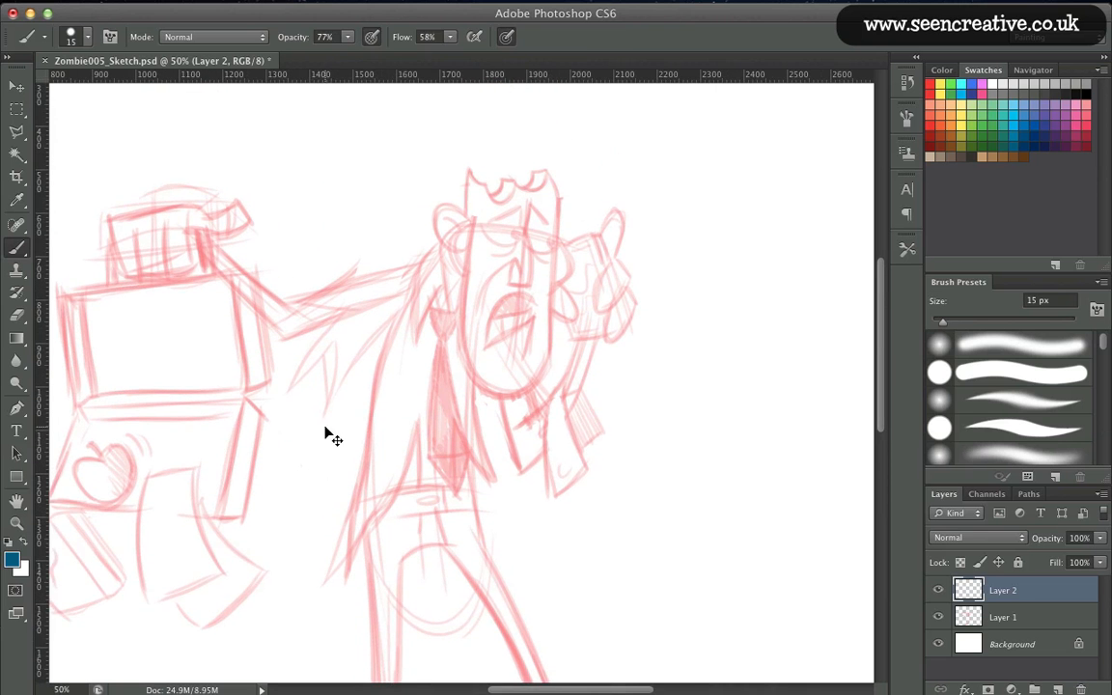
pyautogui.hotkey('ctrl', '=')
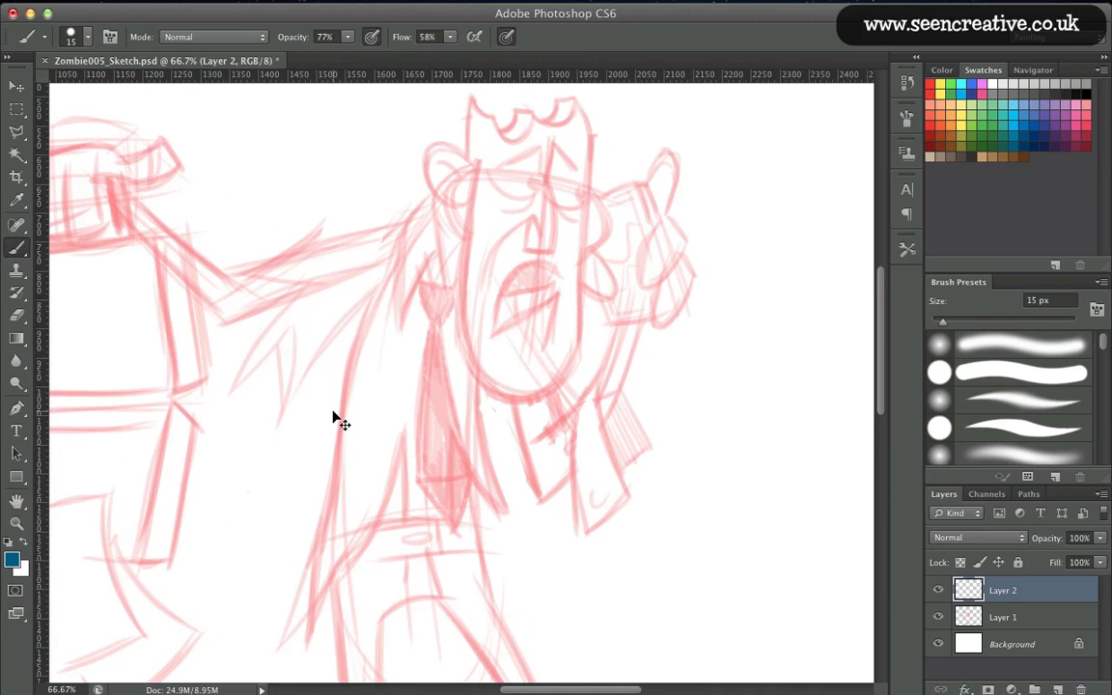
pyautogui.moveTo(325, 435); pyautogui.dragTo(323, 485)
pyautogui.hotkey('ctrl', 'z')
pyautogui.scroll(2, 443, 196)
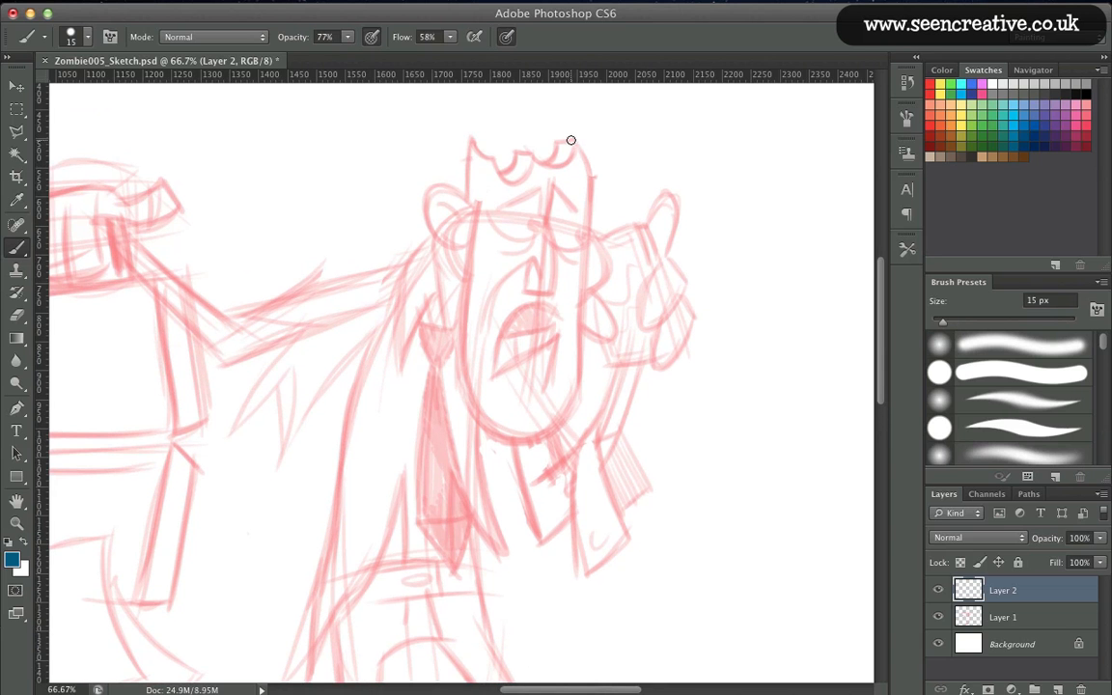
pyautogui.moveTo(571, 140)
pyautogui.mouseDown()
pyautogui.moveTo(591, 196)
pyautogui.moveTo(589, 177)
pyautogui.moveTo(584, 242)
pyautogui.moveTo(590, 202)
pyautogui.moveTo(608, 268)
pyautogui.moveTo(576, 293)
pyautogui.mouseUp()
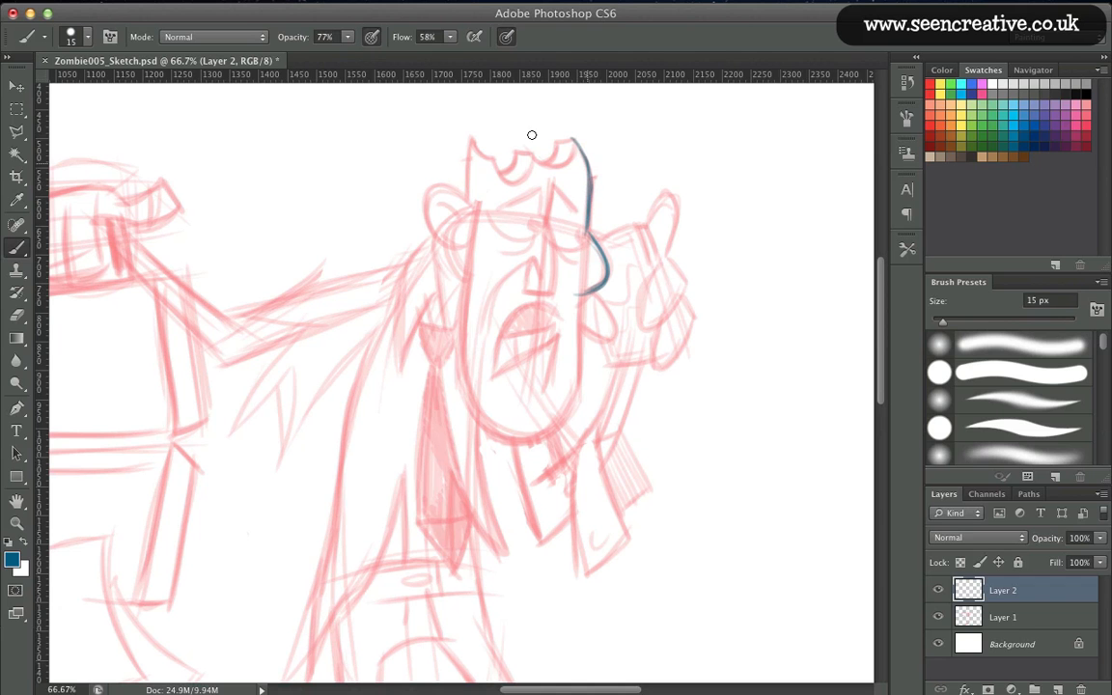
pyautogui.moveTo(469, 140)
pyautogui.mouseDown()
pyautogui.moveTo(471, 196)
pyautogui.moveTo(464, 169)
pyautogui.moveTo(455, 246)
pyautogui.moveTo(462, 363)
pyautogui.mouseUp()
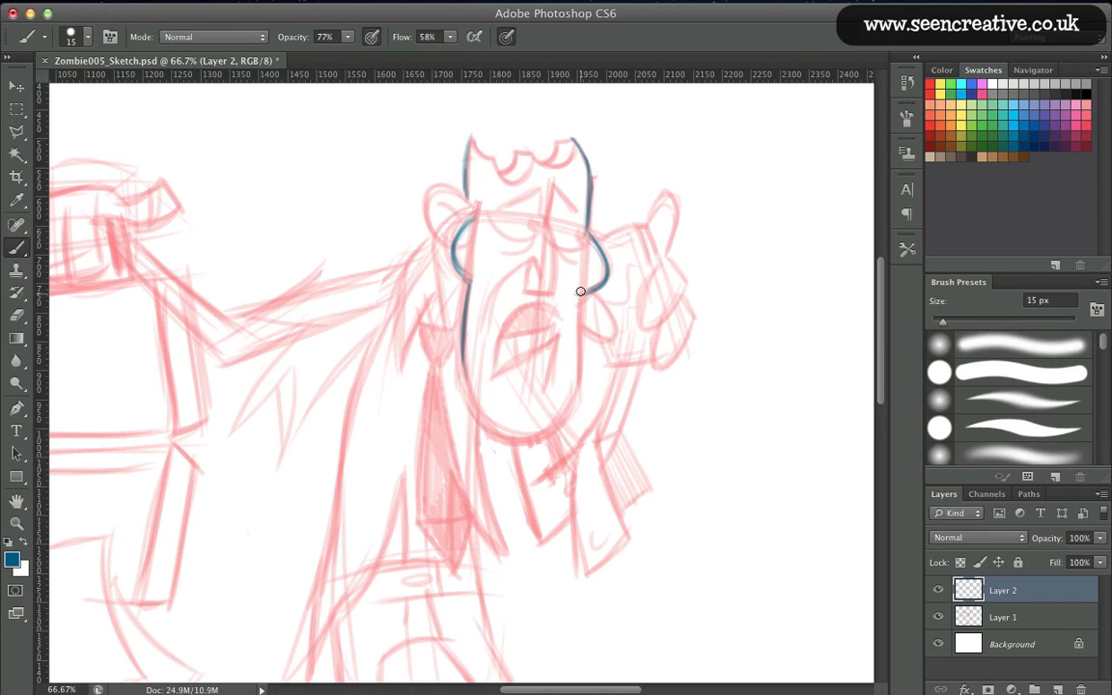
# Trace the long rounded jaw and chin, and the bite-notched top of the head.
pyautogui.moveTo(578, 292)
pyautogui.mouseDown()
pyautogui.moveTo(562, 419)
pyautogui.moveTo(571, 383)
pyautogui.moveTo(525, 435)
pyautogui.moveTo(567, 403)
pyautogui.moveTo(522, 428)
pyautogui.moveTo(543, 435)
pyautogui.moveTo(479, 401)
pyautogui.mouseUp()
pyautogui.moveTo(464, 345); pyautogui.dragTo(480, 413)
pyautogui.moveTo(464, 356); pyautogui.dragTo(507, 435)
pyautogui.moveTo(577, 355); pyautogui.dragTo(564, 415)
pyautogui.moveTo(571, 378)
pyautogui.mouseDown()
pyautogui.moveTo(506, 431)
pyautogui.moveTo(473, 403)
pyautogui.mouseUp()
pyautogui.moveTo(572, 141)
pyautogui.mouseDown()
pyautogui.moveTo(543, 162)
pyautogui.moveTo(572, 134)
pyautogui.moveTo(538, 149)
pyautogui.moveTo(571, 156)
pyautogui.moveTo(494, 128)
pyautogui.moveTo(524, 163)
pyautogui.moveTo(527, 145)
pyautogui.moveTo(525, 173)
pyautogui.moveTo(530, 156)
pyautogui.moveTo(495, 170)
pyautogui.mouseUp()
pyautogui.moveTo(574, 142)
pyautogui.mouseDown()
pyautogui.moveTo(555, 141)
pyautogui.moveTo(542, 161)
pyautogui.moveTo(552, 156)
pyautogui.mouseUp()
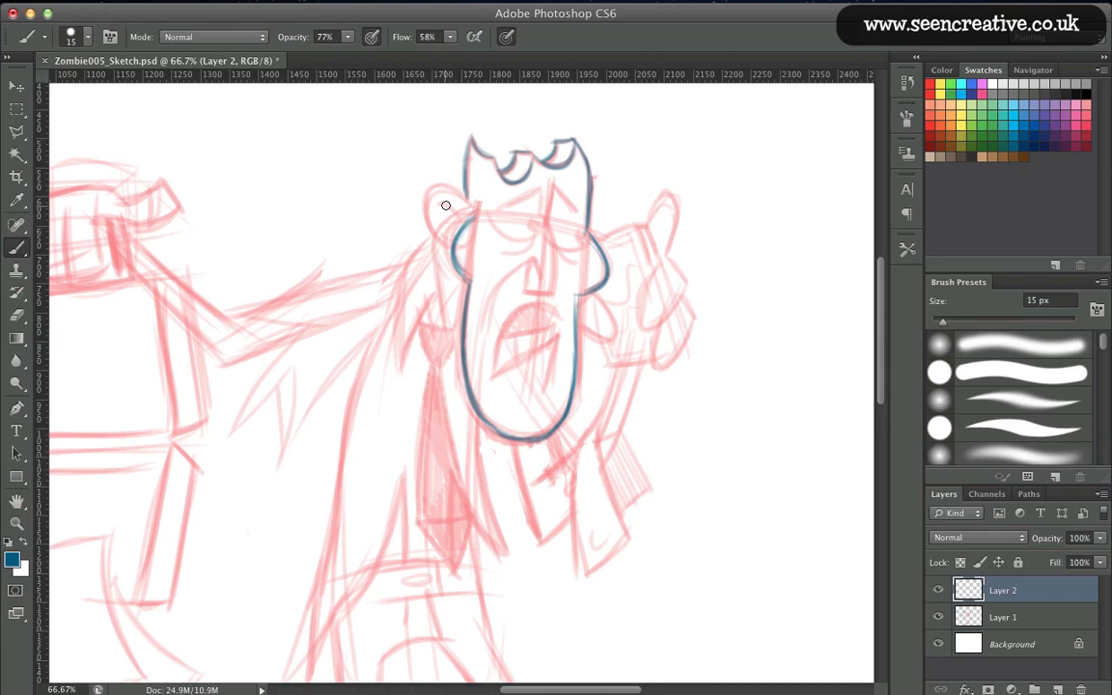
# Trace the ear beside the head with its inner fold.
pyautogui.moveTo(441, 189); pyautogui.dragTo(448, 247)
pyautogui.moveTo(427, 212); pyautogui.dragTo(441, 248)
pyautogui.moveTo(466, 206)
pyautogui.mouseDown()
pyautogui.moveTo(440, 190)
pyautogui.moveTo(434, 245)
pyautogui.mouseUp()
pyautogui.moveTo(433, 202); pyautogui.dragTo(458, 216)
# Draw the open mouth with teeth and shaded interior, the nose with its cheek crease, and a small chin dimple.
pyautogui.moveTo(495, 376)
pyautogui.mouseDown()
pyautogui.moveTo(558, 331)
pyautogui.moveTo(559, 317)
pyautogui.moveTo(500, 336)
pyautogui.moveTo(505, 325)
pyautogui.moveTo(494, 373)
pyautogui.moveTo(558, 326)
pyautogui.mouseUp()
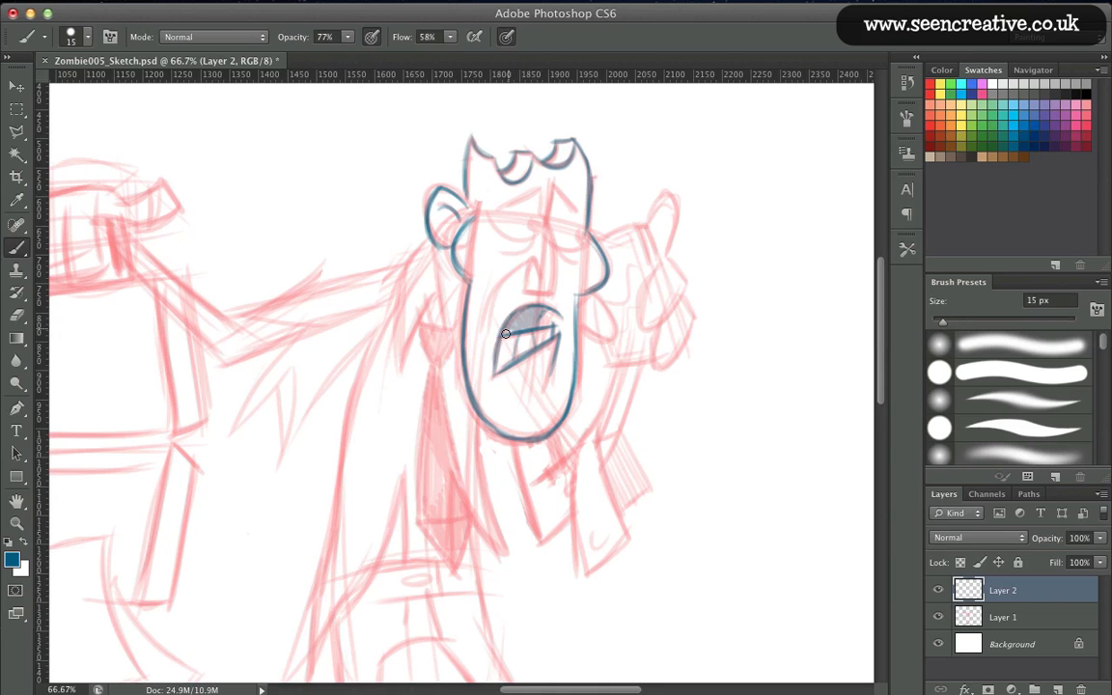
pyautogui.moveTo(539, 220)
pyautogui.mouseDown()
pyautogui.moveTo(553, 290)
pyautogui.moveTo(528, 293)
pyautogui.moveTo(538, 279)
pyautogui.moveTo(526, 291)
pyautogui.moveTo(531, 254)
pyautogui.moveTo(496, 330)
pyautogui.mouseUp()
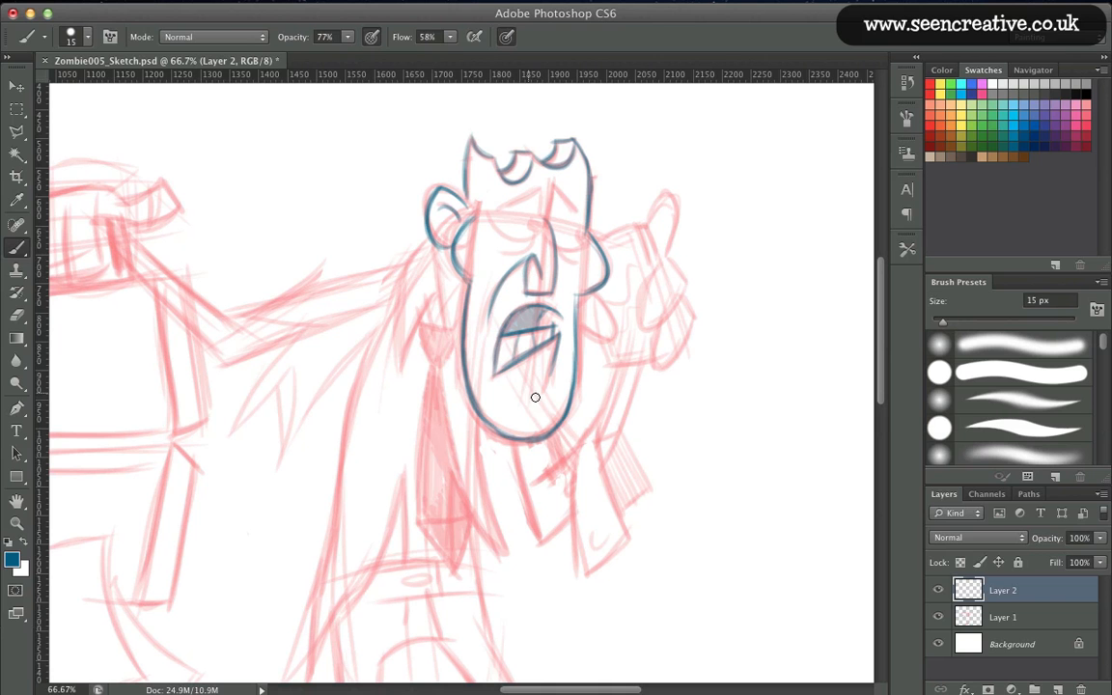
pyautogui.moveTo(535, 404); pyautogui.dragTo(537, 414)
# Draw the half-closed eyes with lids, pupils and bags, and add slanted brows above them.
pyautogui.moveTo(548, 217); pyautogui.dragTo(590, 233)
pyautogui.moveTo(483, 221)
pyautogui.mouseDown()
pyautogui.moveTo(547, 223)
pyautogui.moveTo(550, 241)
pyautogui.mouseUp()
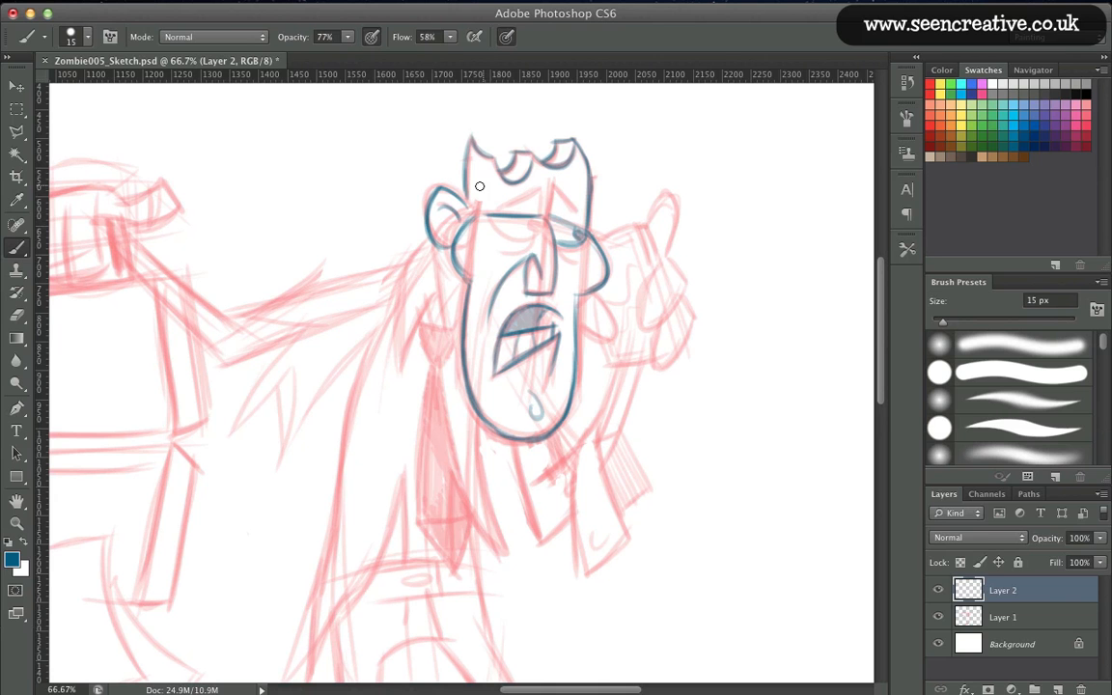
pyautogui.moveTo(541, 220)
pyautogui.mouseDown()
pyautogui.moveTo(487, 217)
pyautogui.moveTo(496, 241)
pyautogui.moveTo(580, 254)
pyautogui.mouseUp()
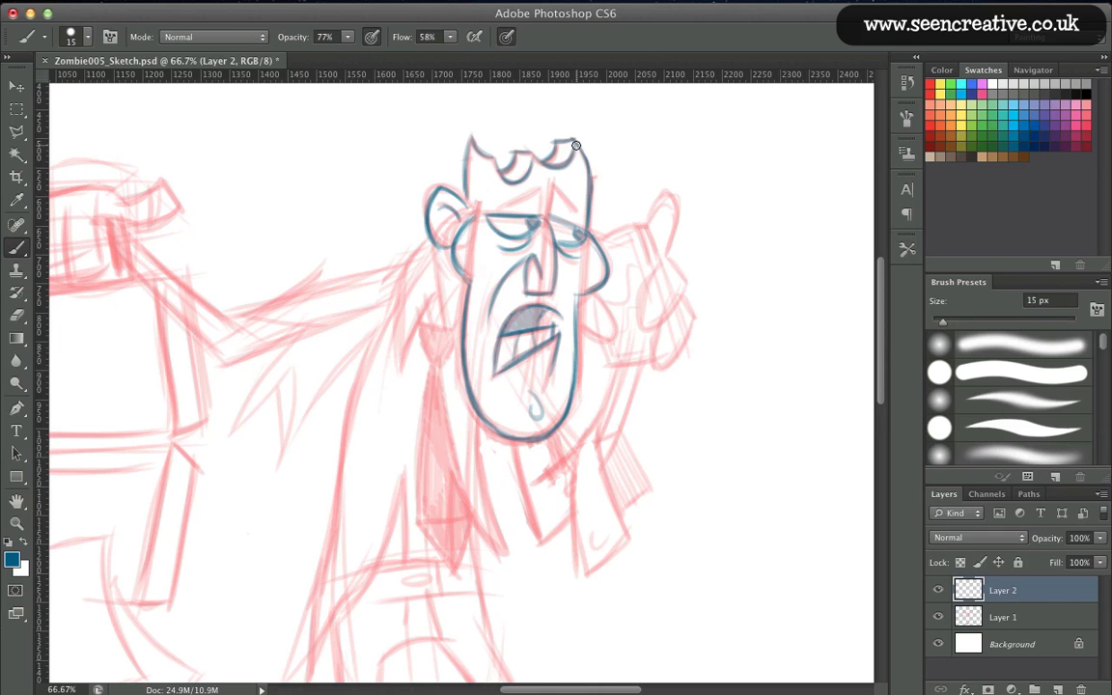
pyautogui.moveTo(554, 191)
pyautogui.mouseDown()
pyautogui.moveTo(589, 219)
pyautogui.moveTo(485, 206)
pyautogui.mouseUp()
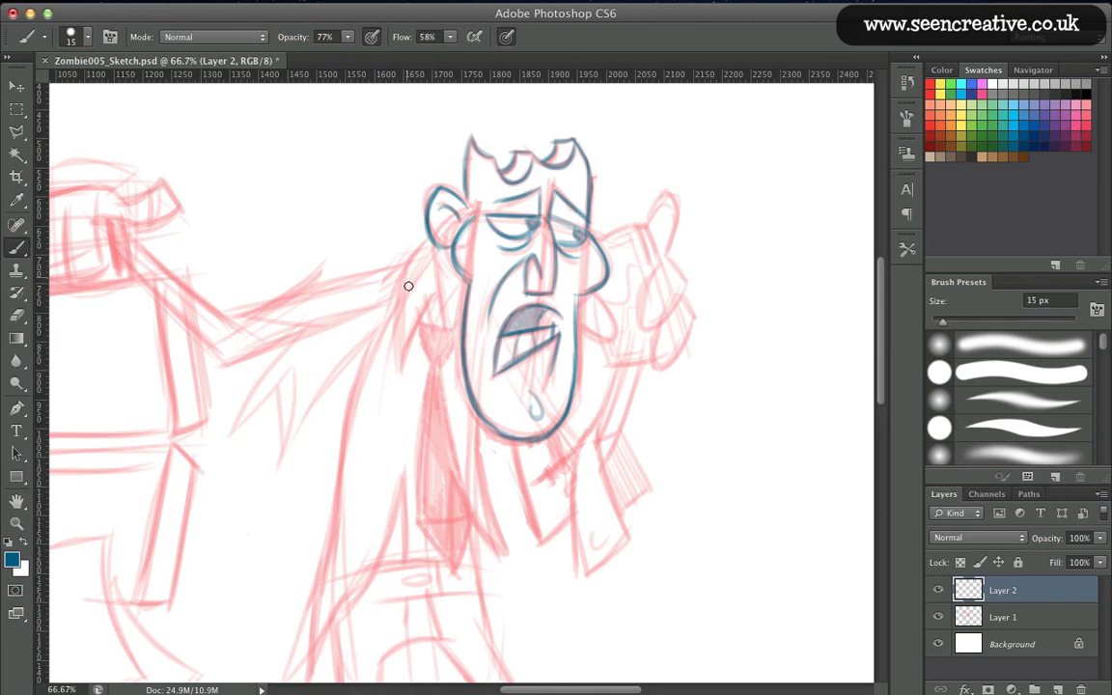
# Trace the phone held beside the face and the hand gripping it, with raised finger, fingernails and button detail.
pyautogui.moveTo(634, 226); pyautogui.dragTo(650, 269)
pyautogui.moveTo(633, 224)
pyautogui.mouseDown()
pyautogui.moveTo(648, 222)
pyautogui.moveTo(659, 260)
pyautogui.moveTo(605, 235)
pyautogui.mouseUp()
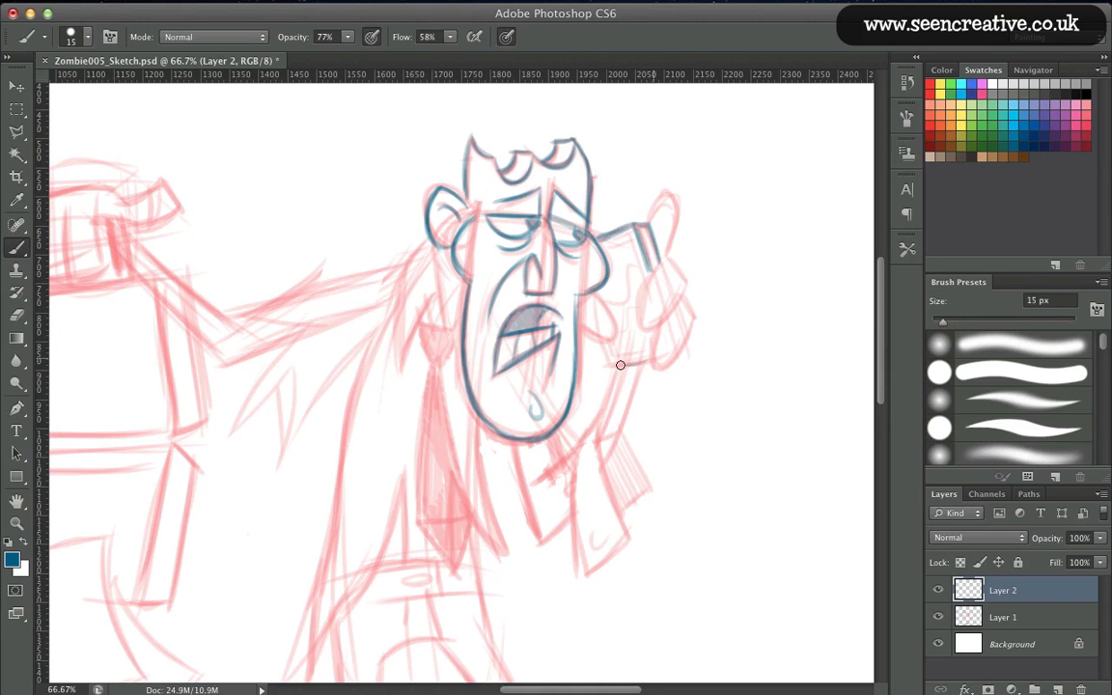
pyautogui.moveTo(621, 365)
pyautogui.mouseDown()
pyautogui.moveTo(608, 362)
pyautogui.moveTo(638, 359)
pyautogui.moveTo(600, 344)
pyautogui.mouseUp()
pyautogui.moveTo(579, 291)
pyautogui.mouseDown()
pyautogui.moveTo(599, 320)
pyautogui.moveTo(592, 331)
pyautogui.mouseUp()
pyautogui.moveTo(649, 227)
pyautogui.mouseDown()
pyautogui.moveTo(669, 200)
pyautogui.moveTo(665, 251)
pyautogui.moveTo(671, 194)
pyautogui.moveTo(651, 253)
pyautogui.moveTo(684, 274)
pyautogui.moveTo(645, 314)
pyautogui.moveTo(661, 323)
pyautogui.moveTo(684, 279)
pyautogui.moveTo(647, 287)
pyautogui.moveTo(640, 308)
pyautogui.moveTo(648, 287)
pyautogui.moveTo(646, 299)
pyautogui.moveTo(685, 299)
pyautogui.moveTo(695, 313)
pyautogui.moveTo(668, 365)
pyautogui.moveTo(658, 342)
pyautogui.moveTo(696, 318)
pyautogui.moveTo(660, 323)
pyautogui.moveTo(679, 339)
pyautogui.moveTo(664, 358)
pyautogui.moveTo(638, 306)
pyautogui.moveTo(658, 306)
pyautogui.moveTo(624, 354)
pyautogui.mouseUp()
pyautogui.moveTo(628, 239)
pyautogui.mouseDown()
pyautogui.moveTo(645, 277)
pyautogui.moveTo(621, 237)
pyautogui.mouseUp()
pyautogui.moveTo(652, 334); pyautogui.dragTo(605, 336)
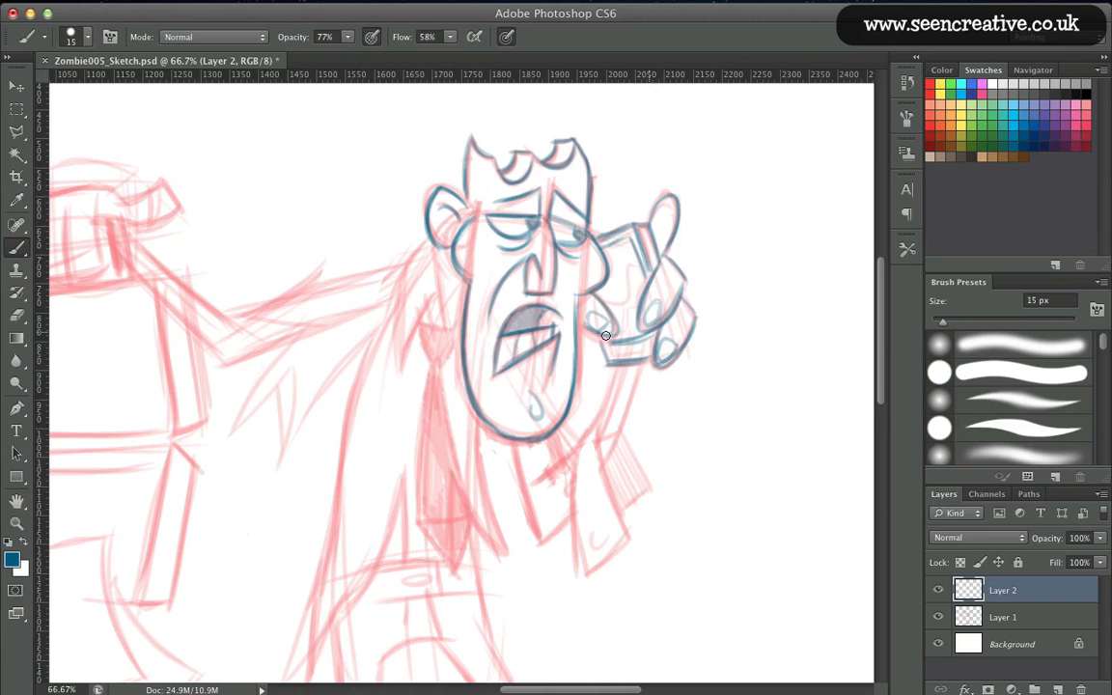
# Trace the raised forearm and the torn sleeve hanging from it, with a round button on the cuff.
pyautogui.moveTo(611, 245)
pyautogui.mouseDown()
pyautogui.moveTo(639, 293)
pyautogui.moveTo(625, 327)
pyautogui.moveTo(642, 347)
pyautogui.moveTo(626, 351)
pyautogui.moveTo(595, 420)
pyautogui.mouseUp()
pyautogui.moveTo(614, 367)
pyautogui.mouseDown()
pyautogui.moveTo(592, 418)
pyautogui.moveTo(550, 467)
pyautogui.mouseUp()
pyautogui.moveTo(588, 429); pyautogui.dragTo(548, 471)
pyautogui.moveTo(642, 368); pyautogui.dragTo(612, 449)
pyautogui.moveTo(641, 370)
pyautogui.mouseDown()
pyautogui.moveTo(612, 448)
pyautogui.moveTo(623, 524)
pyautogui.mouseUp()
pyautogui.moveTo(596, 423)
pyautogui.mouseDown()
pyautogui.moveTo(628, 533)
pyautogui.moveTo(648, 491)
pyautogui.moveTo(621, 512)
pyautogui.mouseUp()
pyautogui.moveTo(576, 458)
pyautogui.mouseDown()
pyautogui.moveTo(583, 573)
pyautogui.moveTo(624, 538)
pyautogui.mouseUp()
pyautogui.moveTo(583, 575); pyautogui.dragTo(628, 536)
pyautogui.moveTo(583, 575)
pyautogui.mouseDown()
pyautogui.moveTo(630, 530)
pyautogui.moveTo(595, 524)
pyautogui.mouseUp()
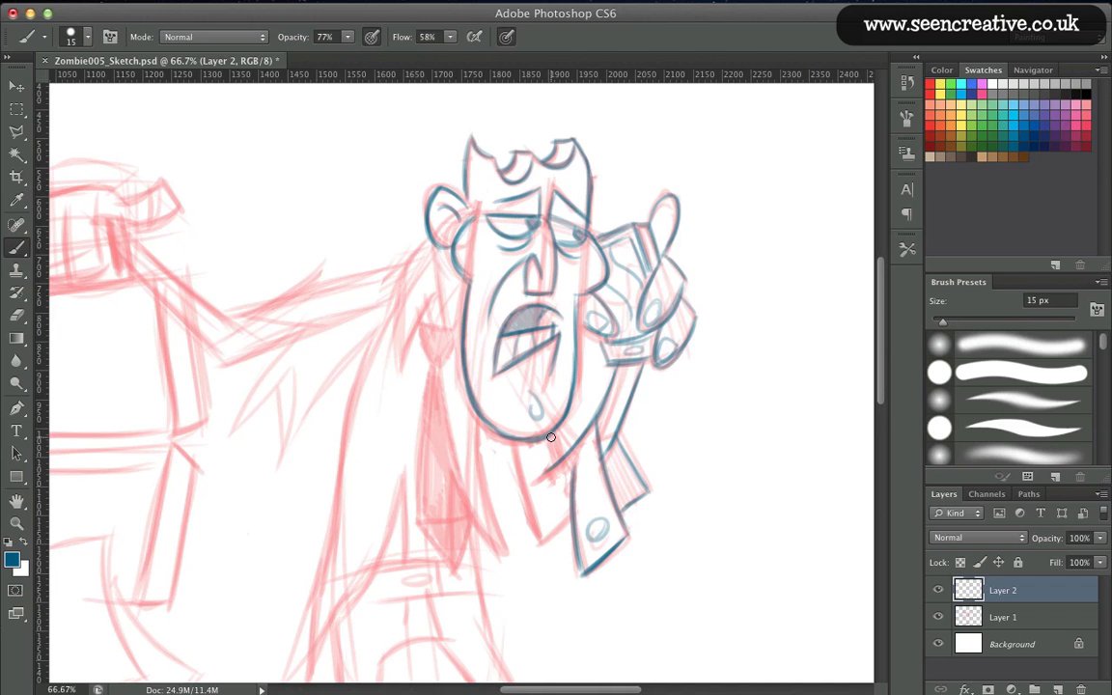
# Outline the sleeve piece below the chin, hatch the cuff's far flap, and check the linework with Layer 1 temporarily hidden.
pyautogui.moveTo(510, 442)
pyautogui.mouseDown()
pyautogui.moveTo(546, 541)
pyautogui.moveTo(556, 527)
pyautogui.moveTo(546, 541)
pyautogui.mouseUp()
pyautogui.moveTo(614, 442)
pyautogui.mouseDown()
pyautogui.moveTo(608, 461)
pyautogui.moveTo(623, 490)
pyautogui.mouseUp()
pyautogui.click(937, 617)
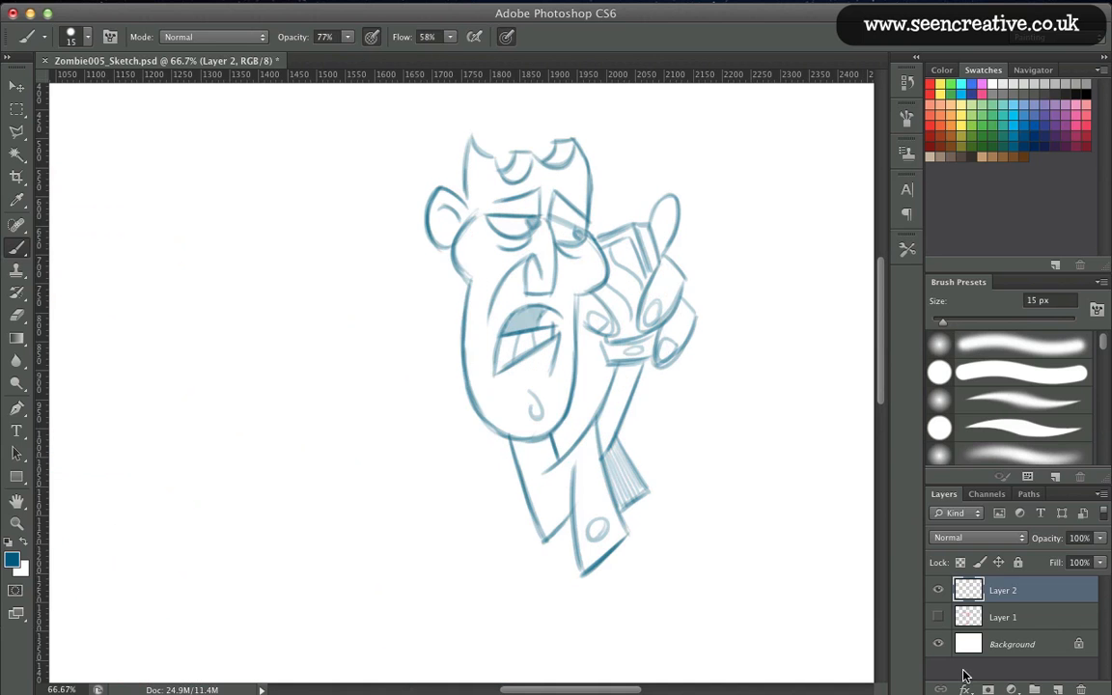
pyautogui.click(937, 617)
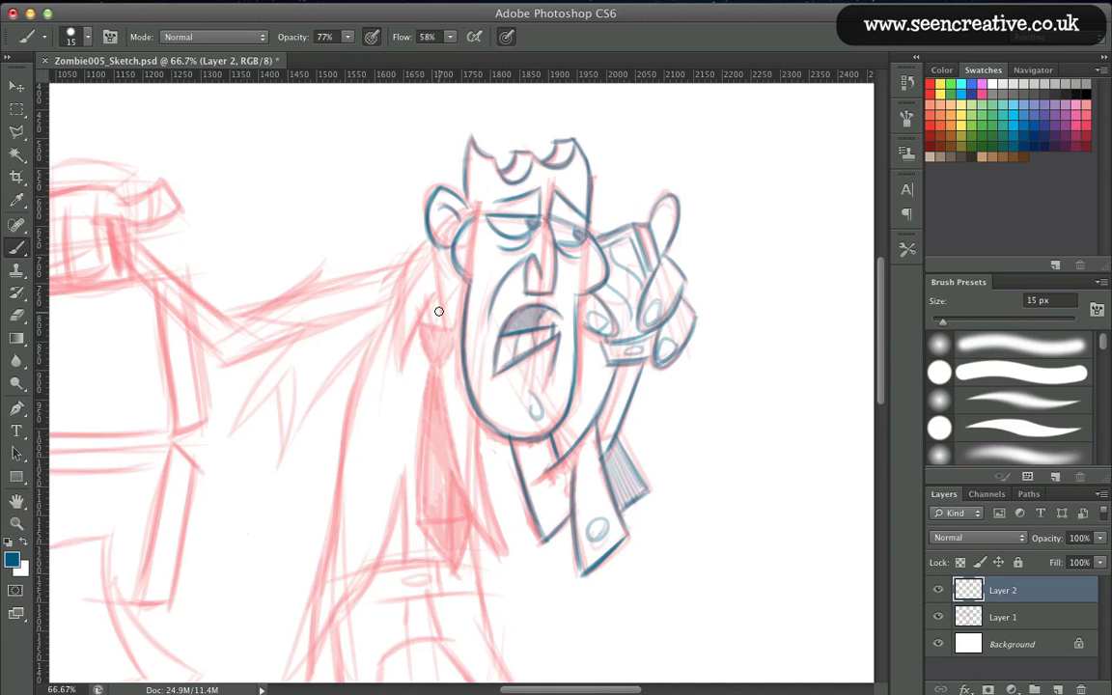
# Trace the neck line and the pointed shirt collar beneath the ear.
pyautogui.moveTo(432, 248); pyautogui.dragTo(456, 315)
pyautogui.moveTo(423, 243)
pyautogui.mouseDown()
pyautogui.moveTo(404, 266)
pyautogui.moveTo(408, 348)
pyautogui.mouseUp()
pyautogui.moveTo(403, 270); pyautogui.dragTo(406, 340)
pyautogui.moveTo(403, 278); pyautogui.dragTo(406, 344)
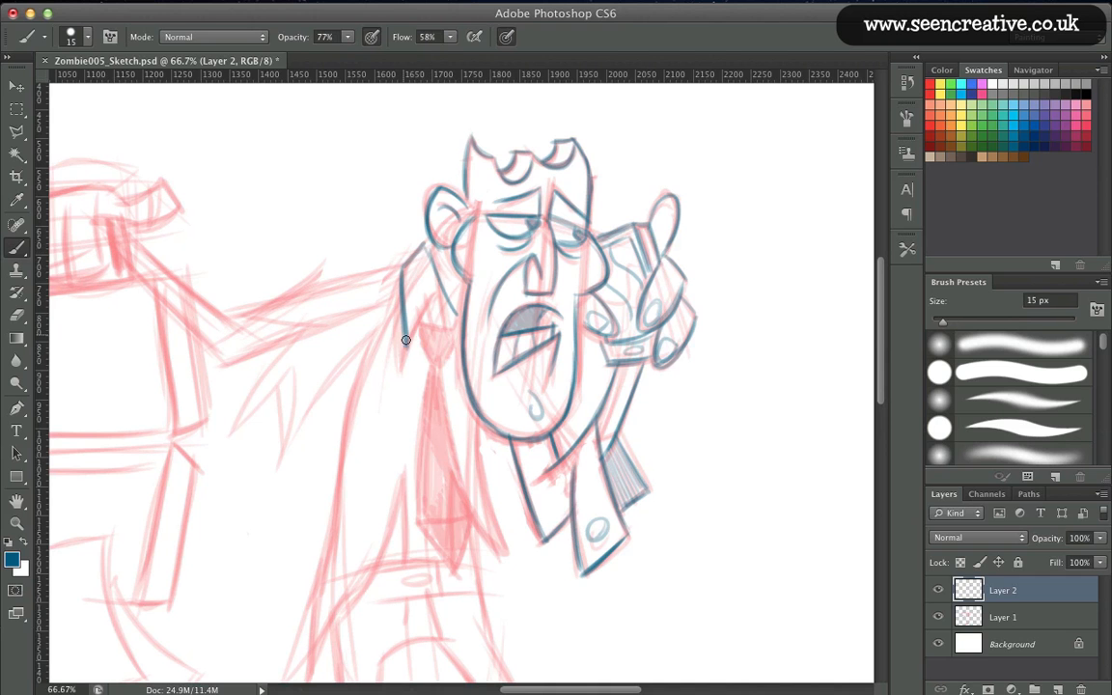
pyautogui.moveTo(433, 299); pyautogui.dragTo(407, 345)
pyautogui.moveTo(431, 248); pyautogui.dragTo(454, 310)
# Outline the tie's knot and pointed blade, and shade them with hatching.
pyautogui.moveTo(430, 325)
pyautogui.mouseDown()
pyautogui.moveTo(461, 331)
pyautogui.moveTo(431, 357)
pyautogui.moveTo(449, 367)
pyautogui.moveTo(444, 338)
pyautogui.moveTo(439, 352)
pyautogui.moveTo(427, 342)
pyautogui.moveTo(476, 510)
pyautogui.mouseUp()
pyautogui.moveTo(431, 365)
pyautogui.mouseDown()
pyautogui.moveTo(416, 518)
pyautogui.moveTo(454, 571)
pyautogui.mouseUp()
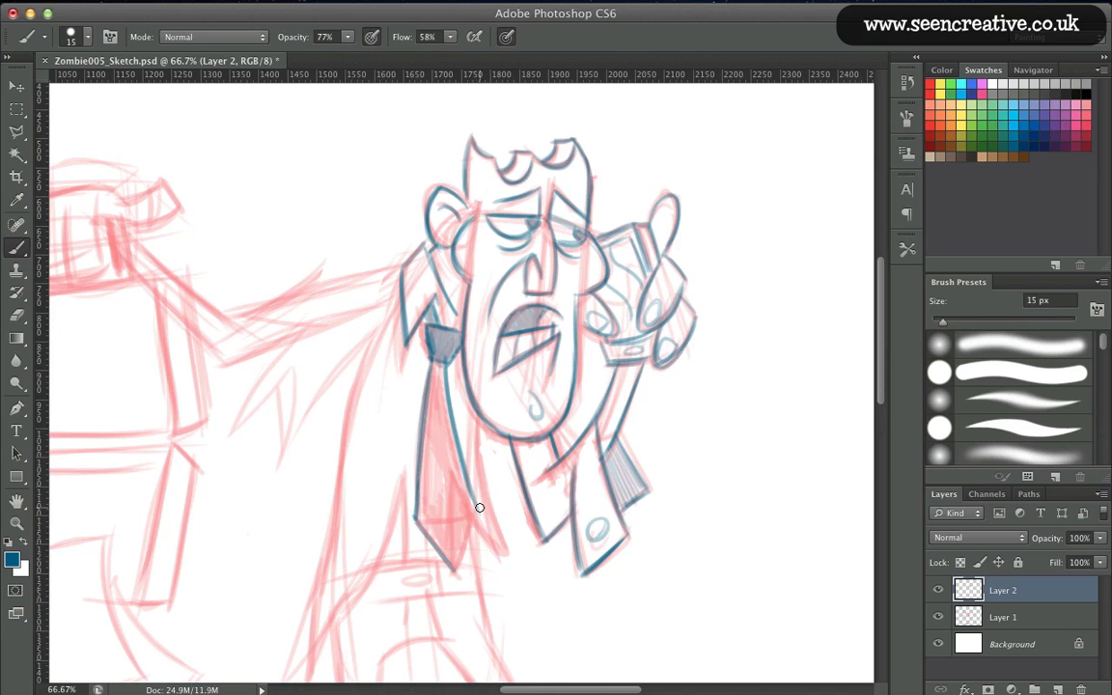
pyautogui.moveTo(478, 510); pyautogui.dragTo(455, 571)
pyautogui.moveTo(426, 355)
pyautogui.mouseDown()
pyautogui.moveTo(448, 426)
pyautogui.moveTo(431, 412)
pyautogui.moveTo(456, 459)
pyautogui.moveTo(427, 430)
pyautogui.moveTo(471, 511)
pyautogui.moveTo(422, 428)
pyautogui.moveTo(421, 466)
pyautogui.moveTo(427, 439)
pyautogui.moveTo(464, 506)
pyautogui.moveTo(420, 453)
pyautogui.moveTo(461, 518)
pyautogui.moveTo(421, 469)
pyautogui.moveTo(422, 479)
pyautogui.moveTo(463, 545)
pyautogui.moveTo(424, 502)
pyautogui.moveTo(444, 555)
pyautogui.mouseUp()
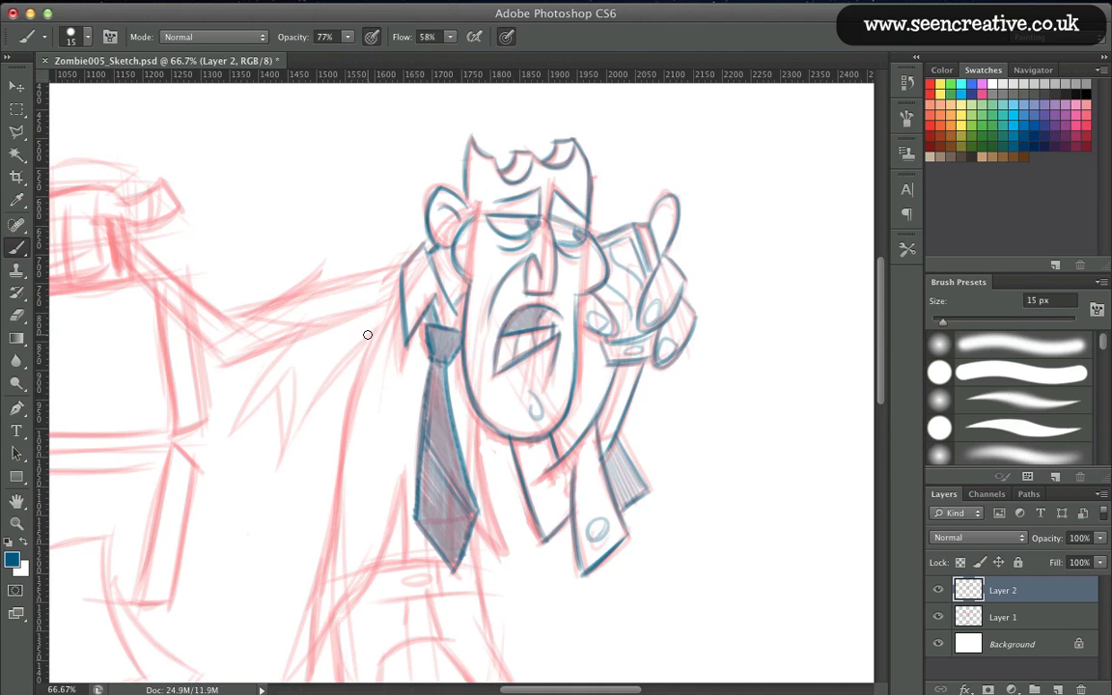
# Trace the jagged tear under the outstretched sleeve and the jacket's long outer edge down to its tip.
pyautogui.moveTo(382, 326)
pyautogui.mouseDown()
pyautogui.moveTo(275, 456)
pyautogui.moveTo(295, 385)
pyautogui.mouseUp()
pyautogui.moveTo(280, 448)
pyautogui.mouseDown()
pyautogui.moveTo(290, 379)
pyautogui.moveTo(278, 453)
pyautogui.mouseUp()
pyautogui.moveTo(272, 397); pyautogui.dragTo(279, 451)
pyautogui.moveTo(372, 327); pyautogui.dragTo(320, 572)
pyautogui.moveTo(291, 455)
pyautogui.mouseDown()
pyautogui.moveTo(299, 369)
pyautogui.moveTo(326, 492)
pyautogui.moveTo(323, 560)
pyautogui.mouseUp()
pyautogui.moveTo(330, 482); pyautogui.dragTo(321, 576)
pyautogui.moveTo(407, 387); pyautogui.dragTo(388, 478)
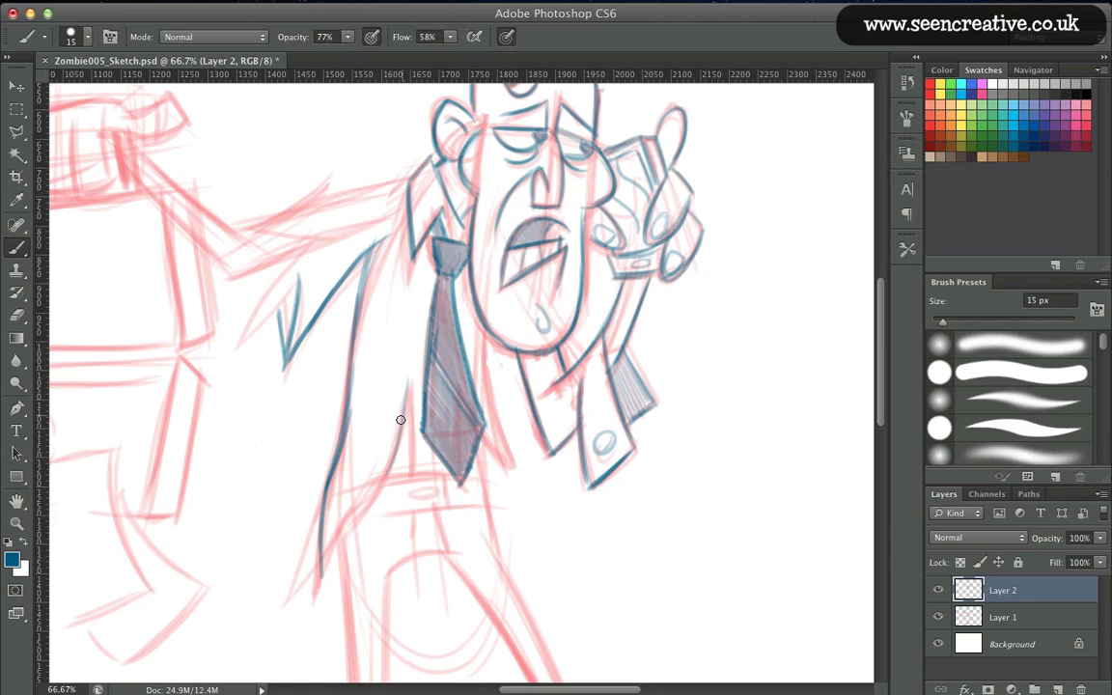
# Trace the jacket's torn hem and inner edge, the opposite lapel beside the tie, and the torso's side.
pyautogui.moveTo(400, 421); pyautogui.dragTo(324, 586)
pyautogui.moveTo(406, 381); pyautogui.dragTo(365, 504)
pyautogui.moveTo(407, 383); pyautogui.dragTo(411, 471)
pyautogui.moveTo(407, 420); pyautogui.dragTo(410, 469)
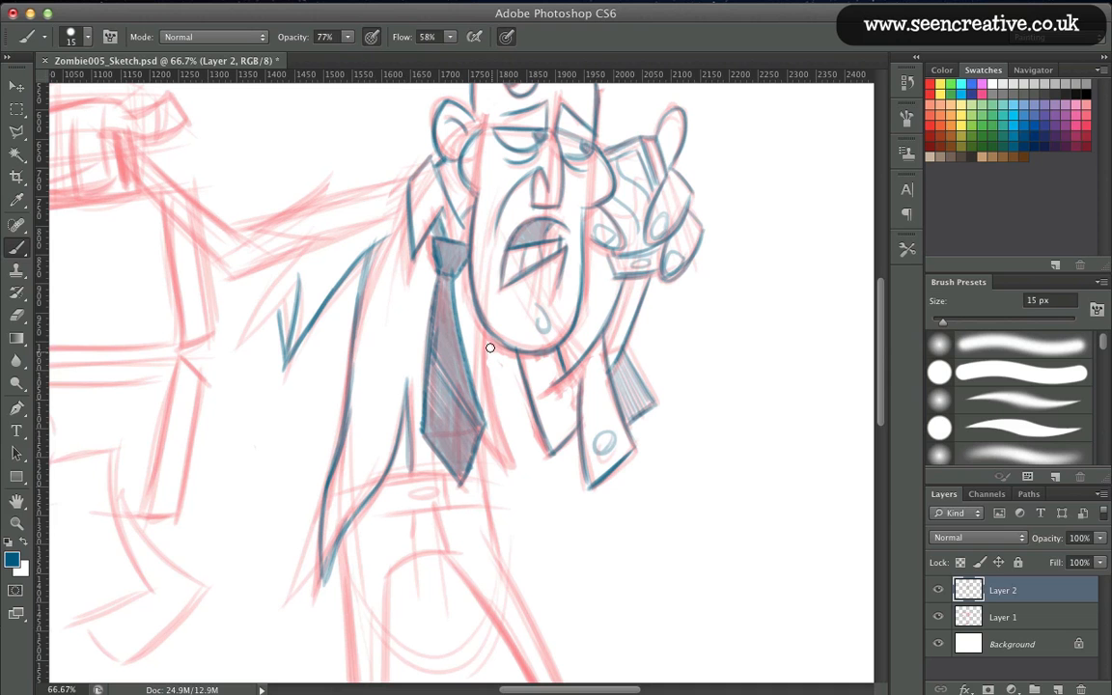
pyautogui.moveTo(488, 332)
pyautogui.mouseDown()
pyautogui.moveTo(521, 466)
pyautogui.moveTo(496, 539)
pyautogui.mouseUp()
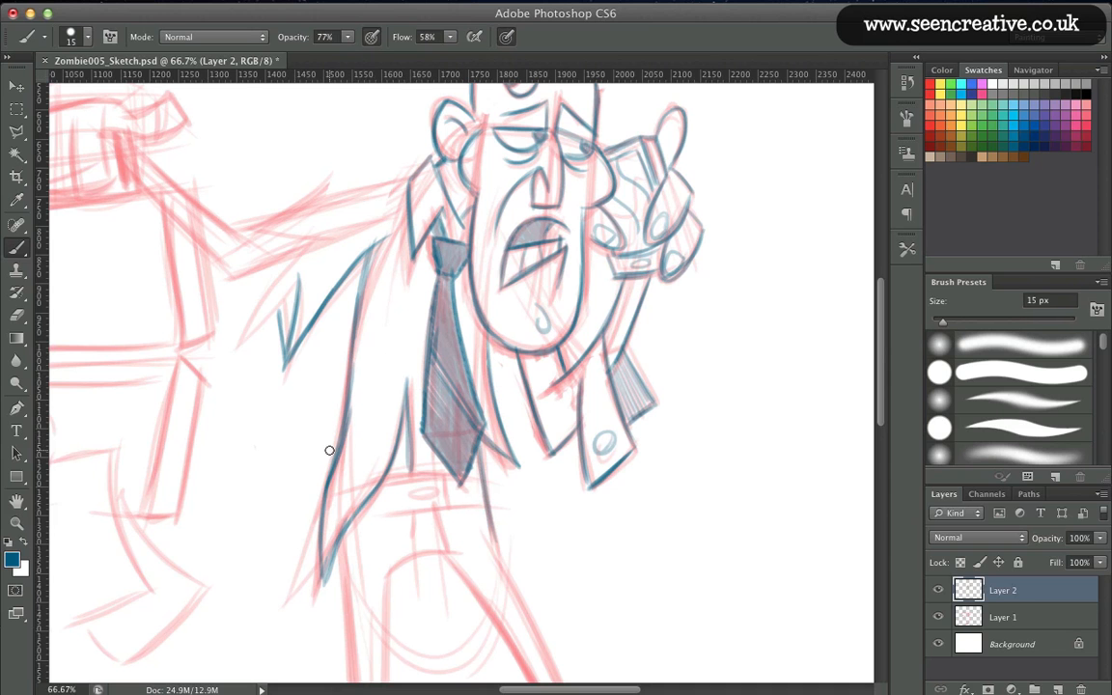
# Draw the belt with its oval buckle and the fly lines below it.
pyautogui.moveTo(482, 480)
pyautogui.mouseDown()
pyautogui.moveTo(400, 477)
pyautogui.moveTo(425, 471)
pyautogui.moveTo(372, 479)
pyautogui.mouseUp()
pyautogui.moveTo(492, 508); pyautogui.dragTo(351, 520)
pyautogui.moveTo(444, 471)
pyautogui.mouseDown()
pyautogui.moveTo(448, 508)
pyautogui.moveTo(428, 491)
pyautogui.moveTo(447, 549)
pyautogui.mouseUp()
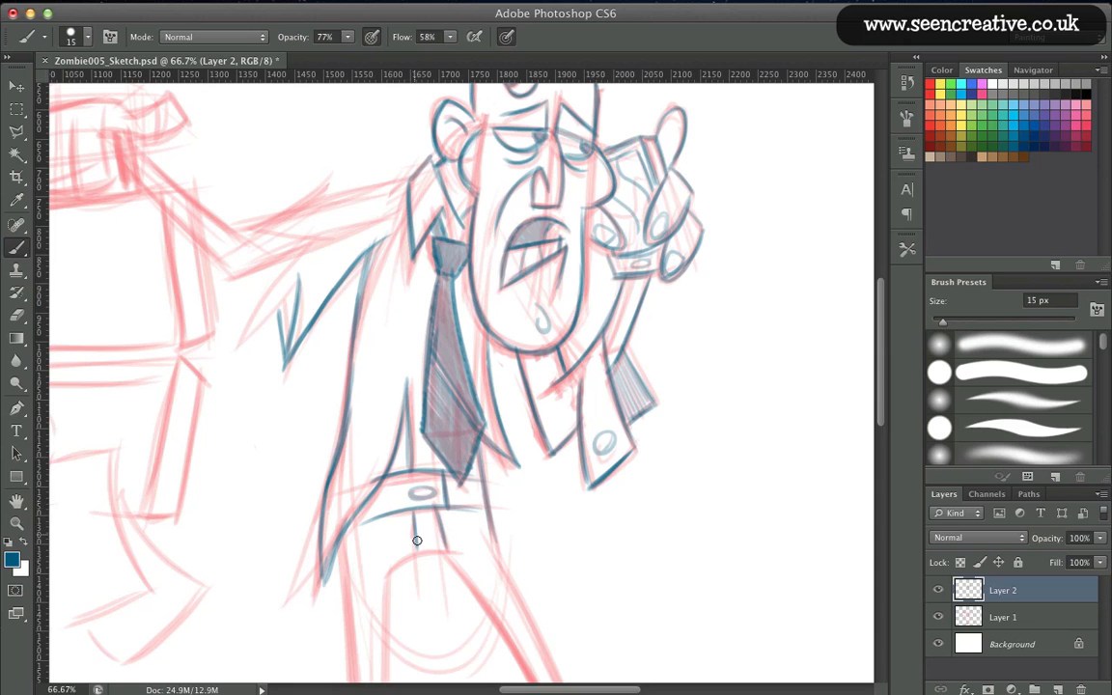
# Trace the crotch curve and both edges of the bent leg's thigh down to the knee.
pyautogui.moveTo(268, 538); pyautogui.dragTo(248, 234)
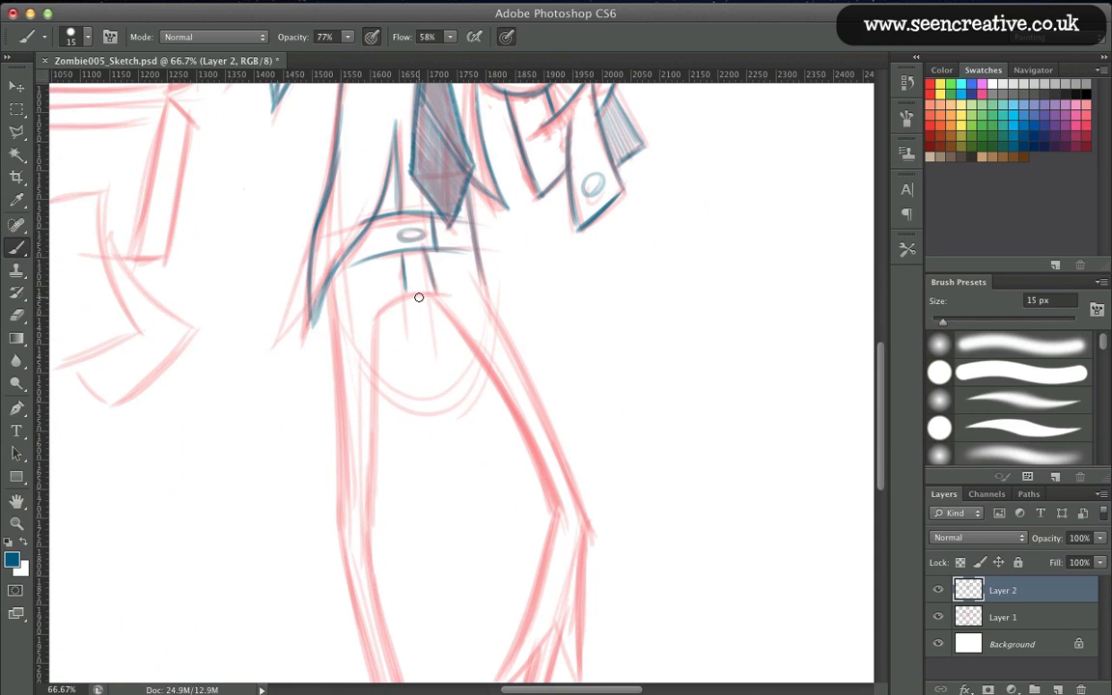
pyautogui.moveTo(384, 307)
pyautogui.mouseDown()
pyautogui.moveTo(430, 297)
pyautogui.moveTo(504, 397)
pyautogui.mouseUp()
pyautogui.moveTo(444, 313); pyautogui.dragTo(524, 439)
pyautogui.moveTo(474, 351); pyautogui.dragTo(556, 513)
pyautogui.moveTo(506, 394); pyautogui.dragTo(552, 497)
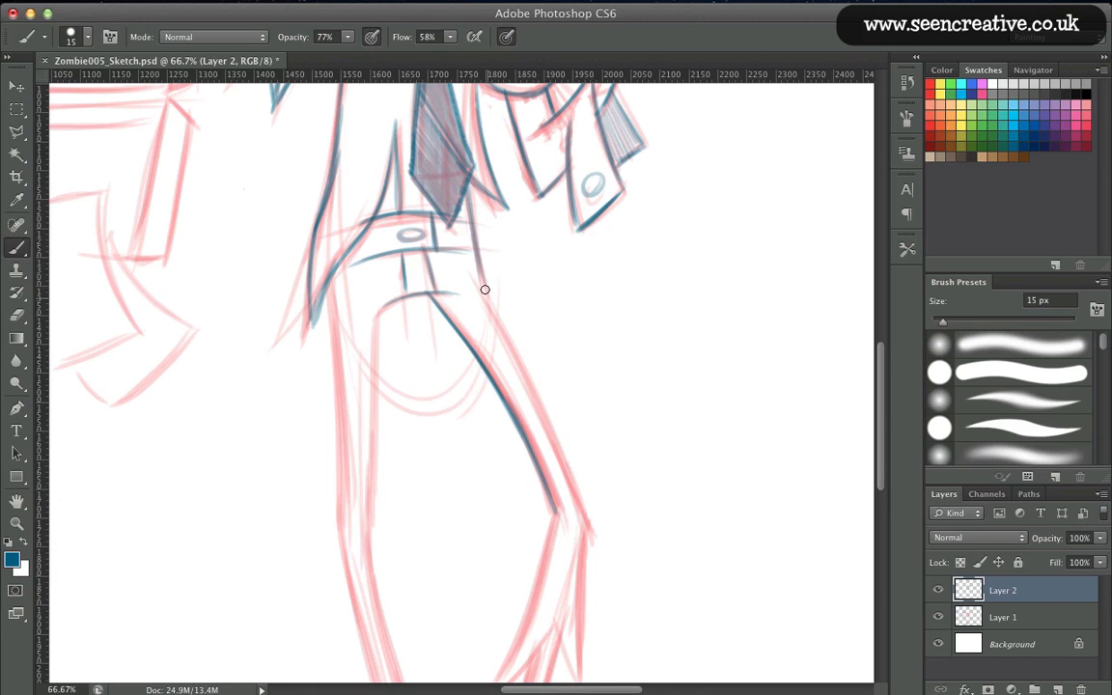
pyautogui.moveTo(474, 247); pyautogui.dragTo(484, 293)
pyautogui.moveTo(484, 296)
pyautogui.mouseDown()
pyautogui.moveTo(568, 439)
pyautogui.moveTo(590, 506)
pyautogui.mouseUp()
pyautogui.moveTo(479, 290); pyautogui.dragTo(594, 511)
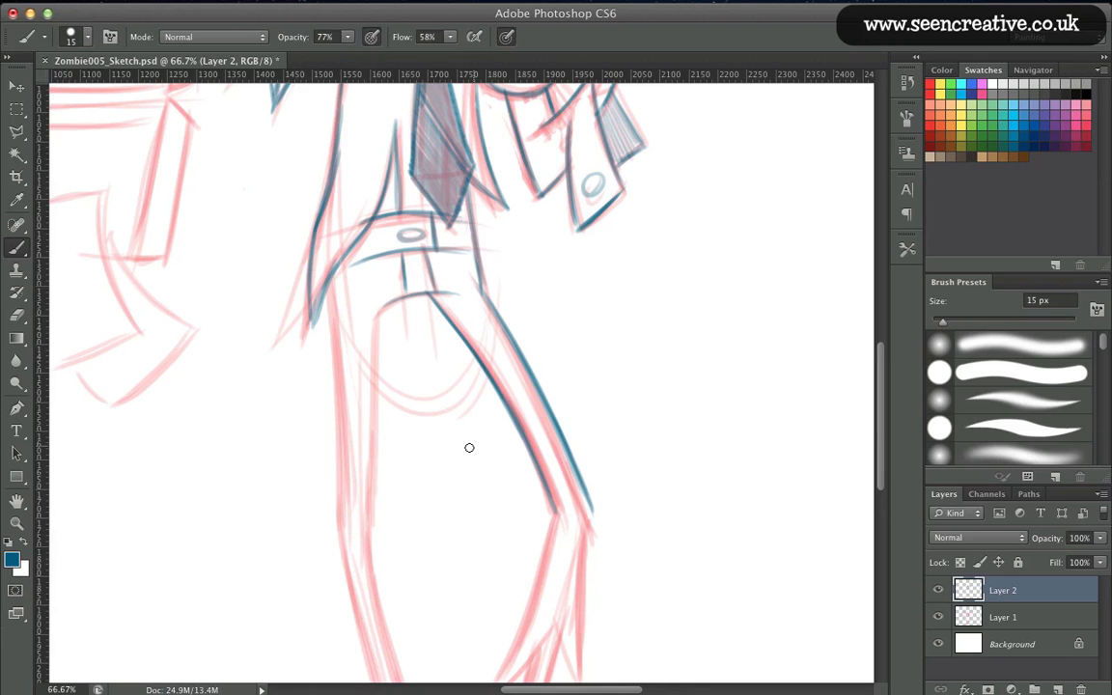
# Trace the bent leg's lower trouser from the knee to its jagged torn hem.
pyautogui.moveTo(421, 447); pyautogui.dragTo(409, 362)
pyautogui.moveTo(537, 418)
pyautogui.mouseDown()
pyautogui.moveTo(489, 576)
pyautogui.moveTo(541, 527)
pyautogui.moveTo(482, 585)
pyautogui.mouseUp()
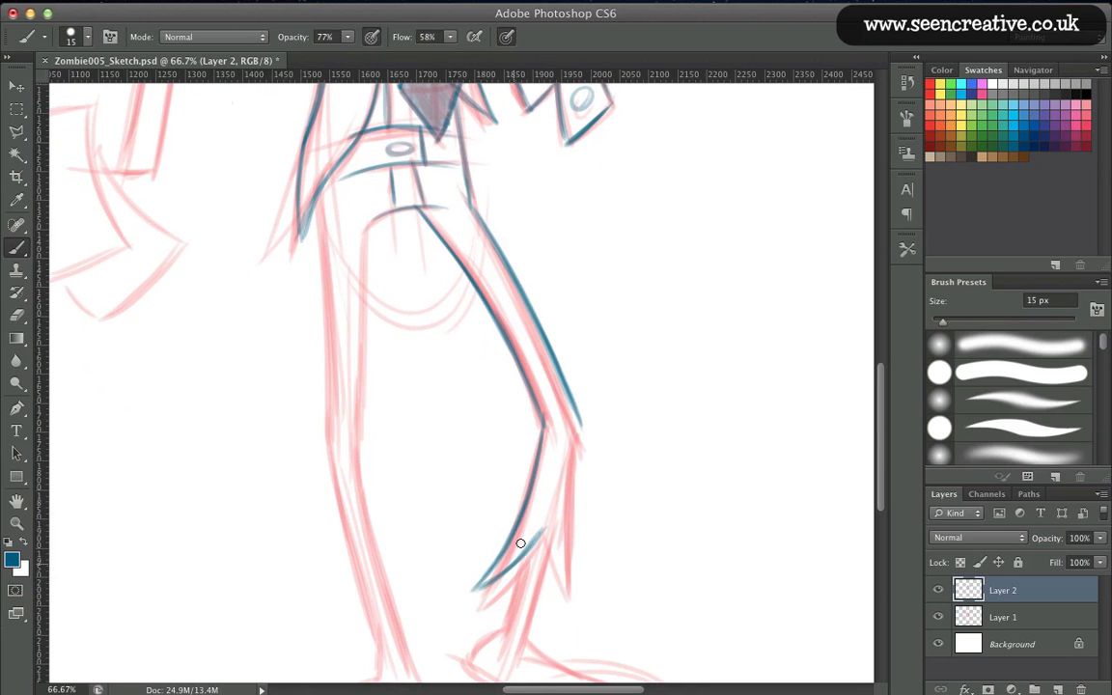
pyautogui.moveTo(540, 532); pyautogui.dragTo(548, 589)
pyautogui.moveTo(546, 581)
pyautogui.mouseDown()
pyautogui.moveTo(538, 529)
pyautogui.moveTo(562, 538)
pyautogui.moveTo(573, 572)
pyautogui.mouseUp()
pyautogui.moveTo(573, 434)
pyautogui.mouseDown()
pyautogui.moveTo(573, 519)
pyautogui.moveTo(582, 427)
pyautogui.moveTo(573, 573)
pyautogui.moveTo(579, 462)
pyautogui.mouseUp()
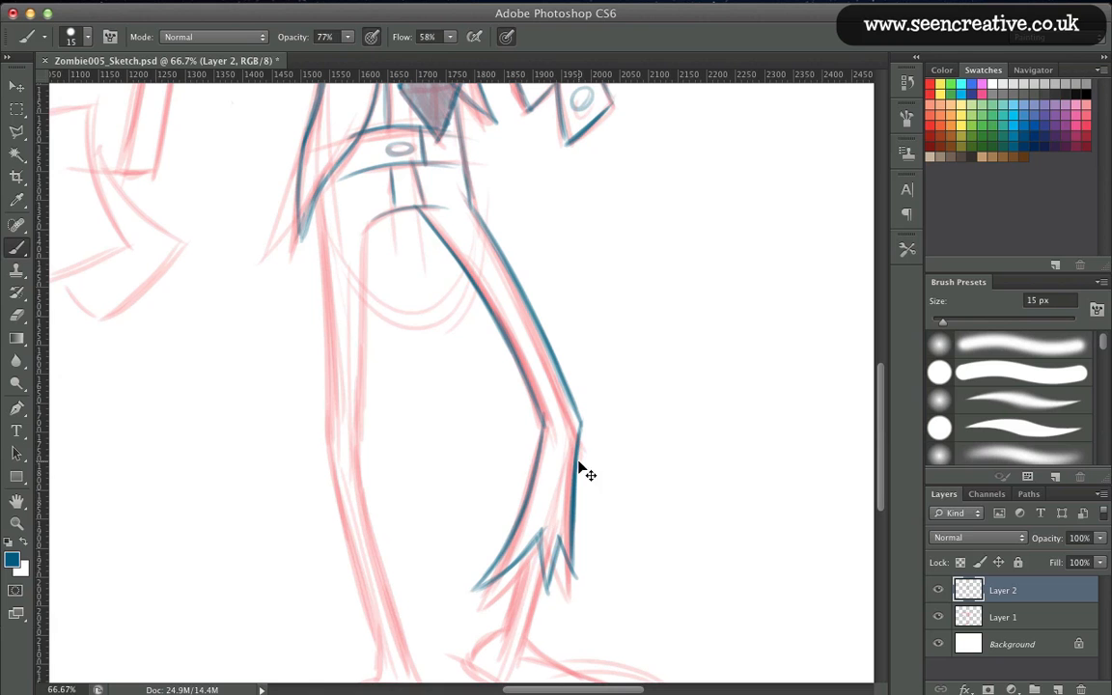
# Trace the bare ankle below the torn hem and outline the foot's heel, instep and sole.
pyautogui.moveTo(391, 501); pyautogui.dragTo(379, 361)
pyautogui.moveTo(529, 434); pyautogui.dragTo(513, 490)
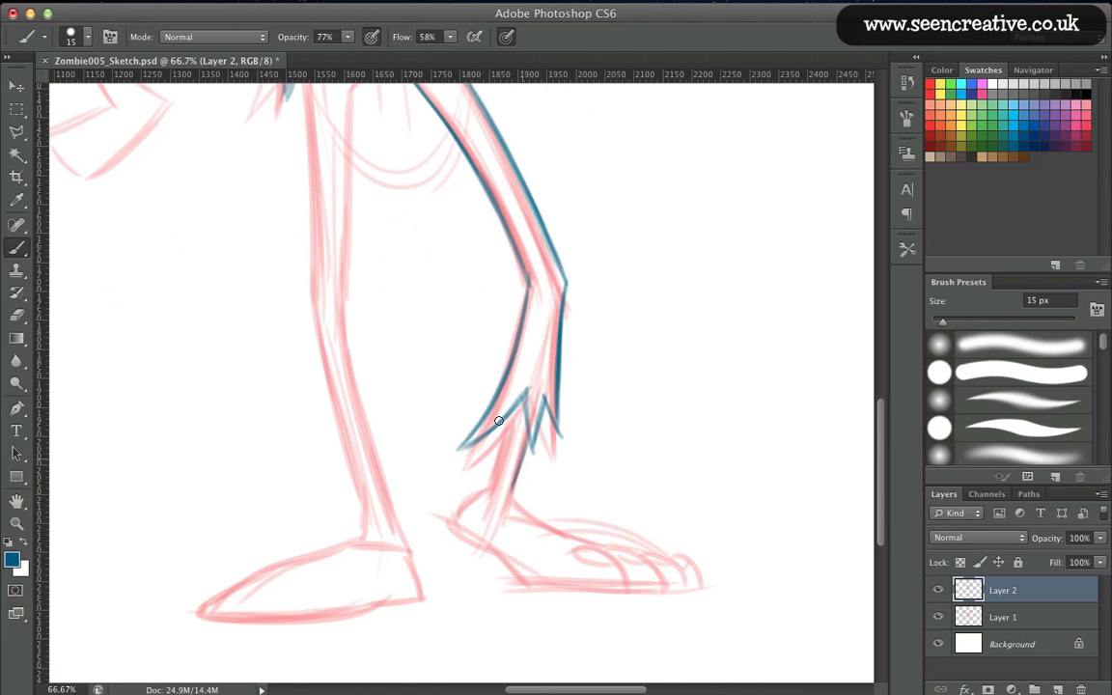
pyautogui.moveTo(505, 431)
pyautogui.mouseDown()
pyautogui.moveTo(489, 488)
pyautogui.moveTo(497, 464)
pyautogui.moveTo(457, 519)
pyautogui.moveTo(488, 488)
pyautogui.moveTo(563, 533)
pyautogui.mouseUp()
pyautogui.moveTo(511, 489)
pyautogui.mouseDown()
pyautogui.moveTo(583, 540)
pyautogui.moveTo(568, 533)
pyautogui.mouseUp()
pyautogui.moveTo(455, 521); pyautogui.dragTo(516, 576)
pyautogui.moveTo(578, 546)
pyautogui.mouseDown()
pyautogui.moveTo(608, 556)
pyautogui.moveTo(626, 586)
pyautogui.moveTo(522, 581)
pyautogui.mouseUp()
pyautogui.moveTo(619, 589); pyautogui.dragTo(526, 585)
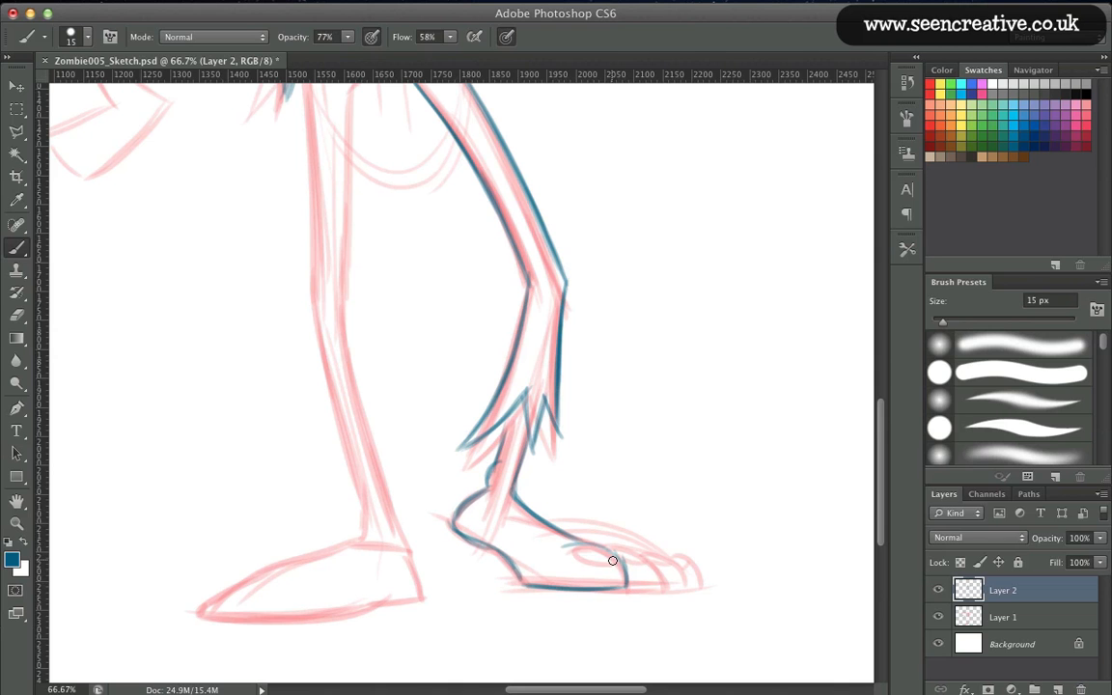
# Draw the bare foot's big toenail and the row of smaller toes.
pyautogui.moveTo(612, 561)
pyautogui.mouseDown()
pyautogui.moveTo(590, 547)
pyautogui.moveTo(571, 554)
pyautogui.moveTo(652, 566)
pyautogui.moveTo(662, 583)
pyautogui.moveTo(653, 563)
pyautogui.mouseUp()
pyautogui.moveTo(662, 585)
pyautogui.mouseDown()
pyautogui.moveTo(627, 584)
pyautogui.moveTo(694, 575)
pyautogui.mouseUp()
pyautogui.moveTo(695, 576); pyautogui.dragTo(679, 578)
pyautogui.moveTo(618, 559); pyautogui.dragTo(672, 567)
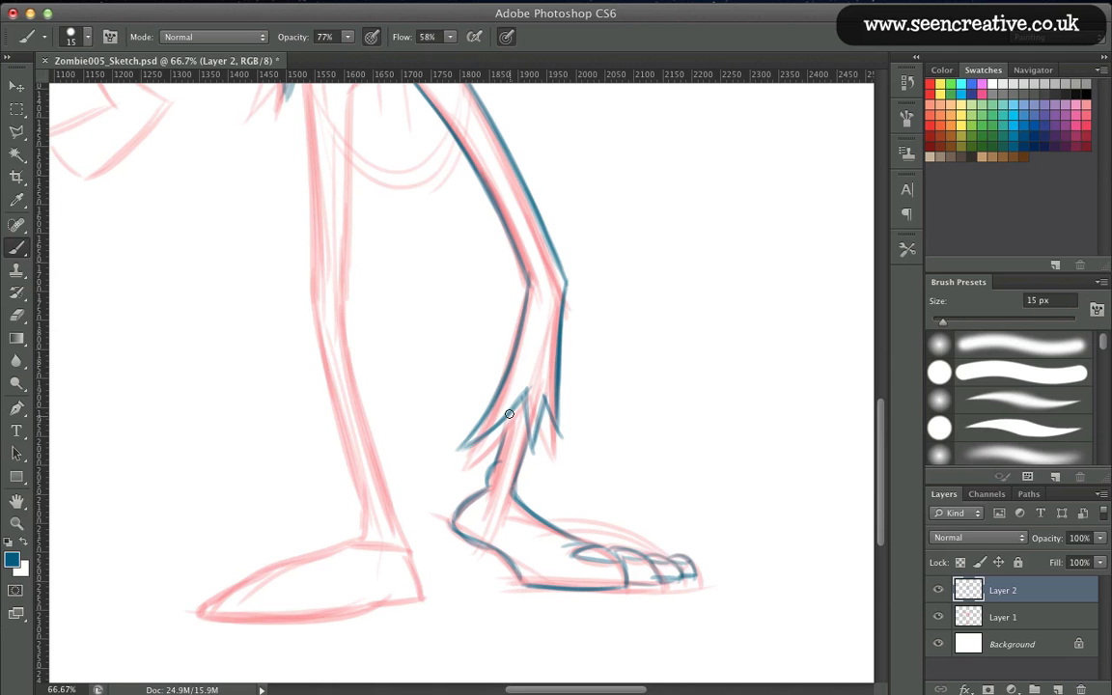
# Trace both edges of the straight leg's trouser from the jacket hem and crotch down to the knee.
pyautogui.scroll(5, 300, 402)
pyautogui.hscroll(-5, 385, 496)
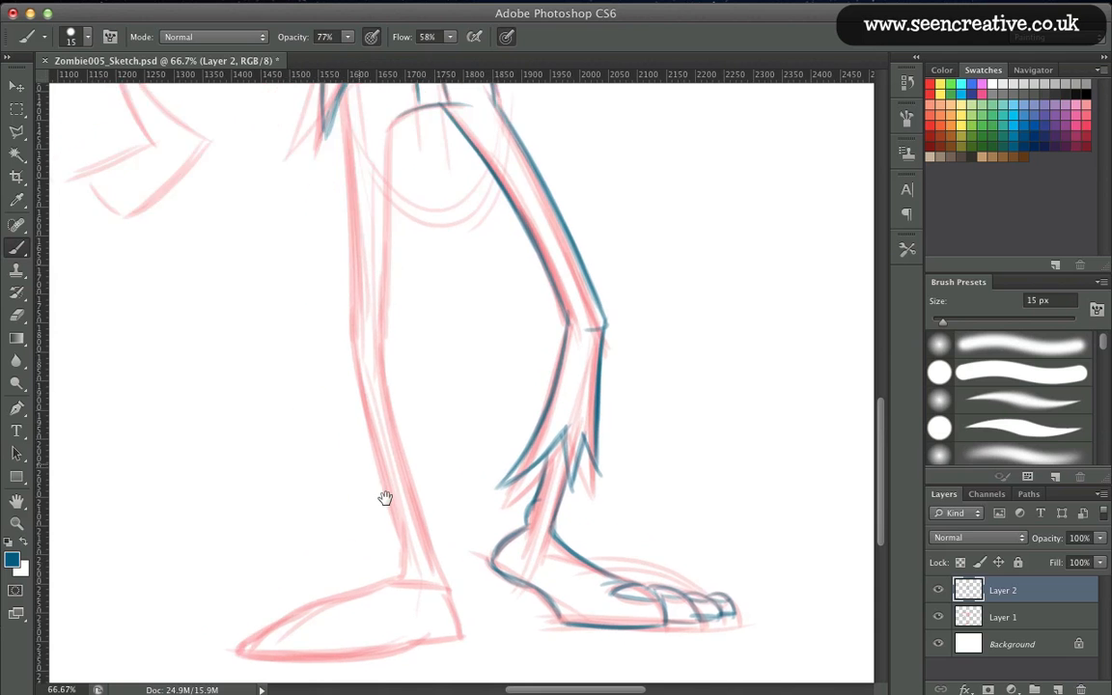
pyautogui.moveTo(403, 159); pyautogui.dragTo(408, 309)
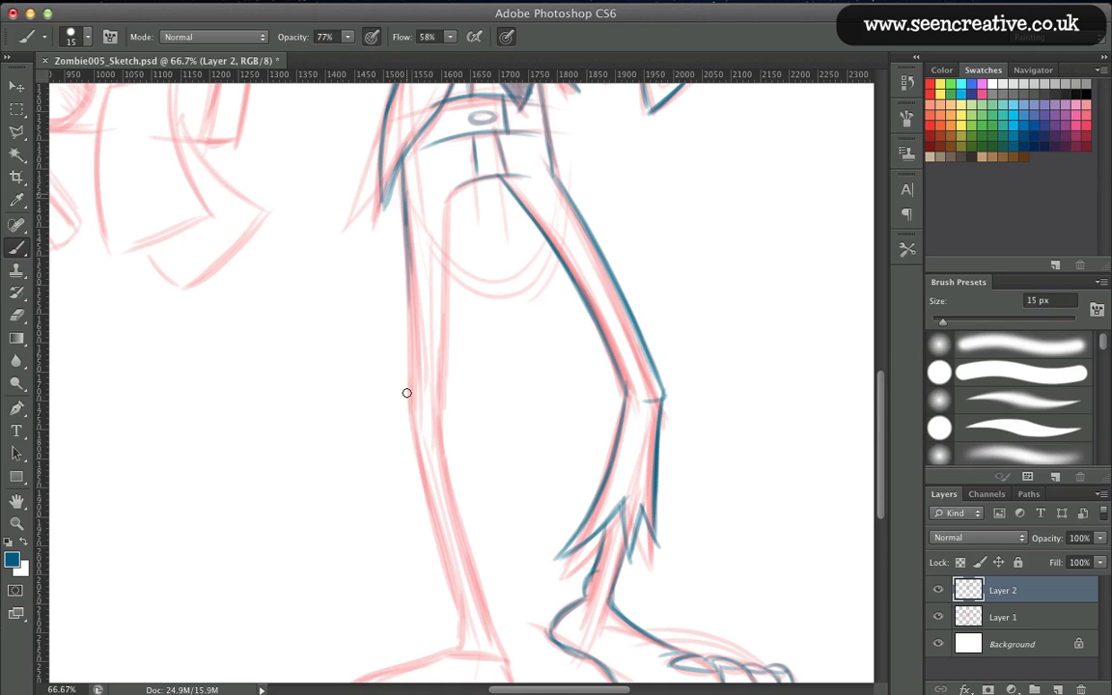
pyautogui.moveTo(407, 230); pyautogui.dragTo(409, 399)
pyautogui.moveTo(462, 182); pyautogui.dragTo(444, 391)
# Trace the straight leg's lower trouser from the knee to the ankle and close its hem.
pyautogui.scroll(-3, 370, 356)
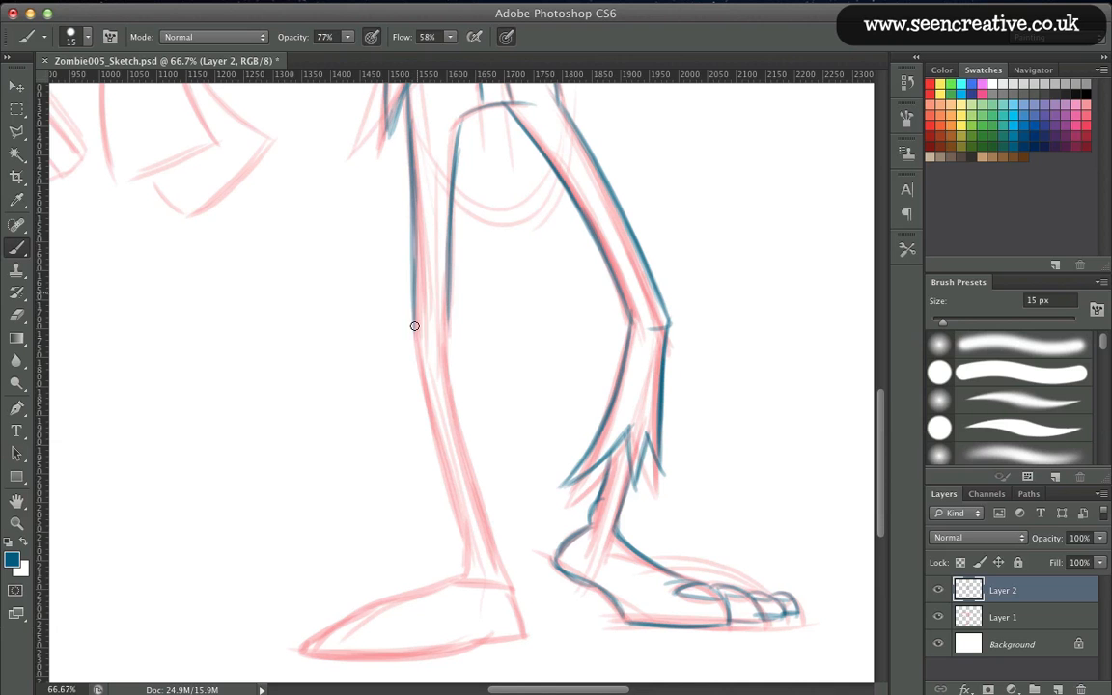
pyautogui.moveTo(412, 322); pyautogui.dragTo(455, 545)
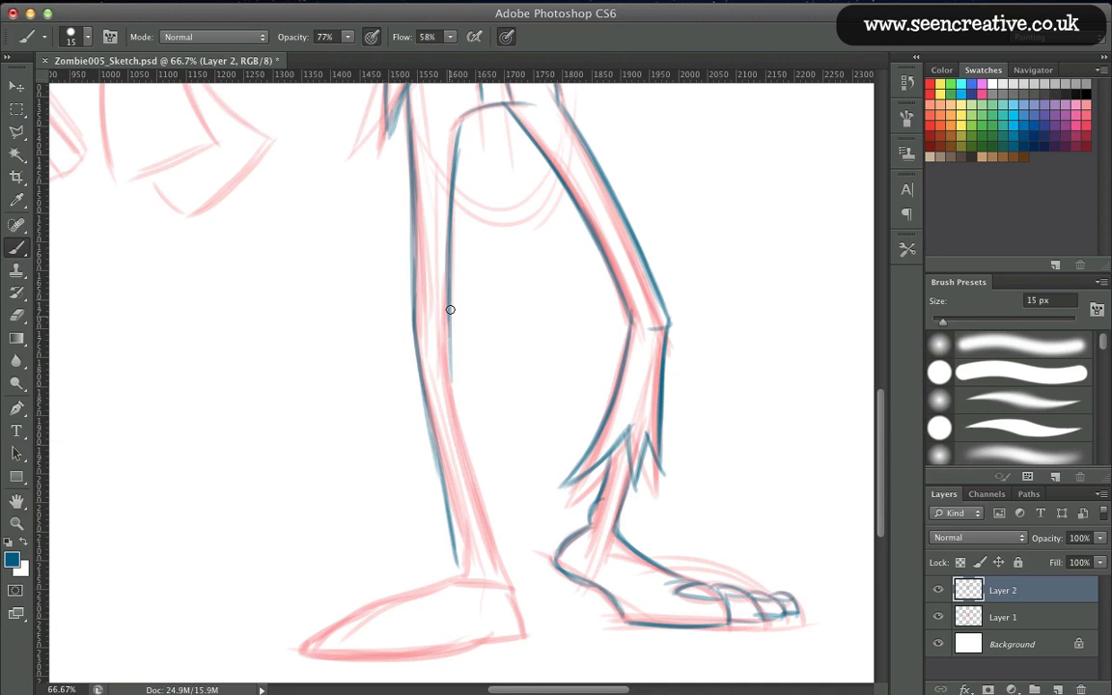
pyautogui.moveTo(446, 338); pyautogui.dragTo(505, 571)
pyautogui.moveTo(448, 317)
pyautogui.mouseDown()
pyautogui.moveTo(497, 545)
pyautogui.moveTo(475, 581)
pyautogui.mouseUp()
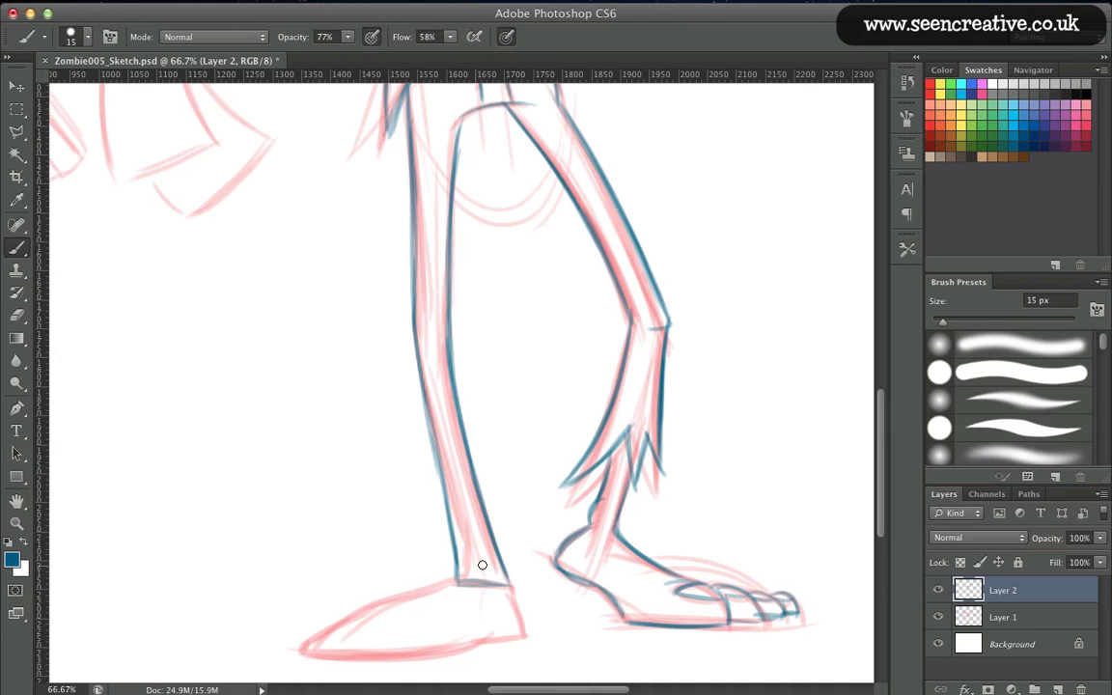
# Outline the pointed shoe's heel, upper and underside, and add the line separating its sole.
pyautogui.moveTo(397, 546); pyautogui.dragTo(401, 489)
pyautogui.moveTo(499, 526); pyautogui.dragTo(519, 567)
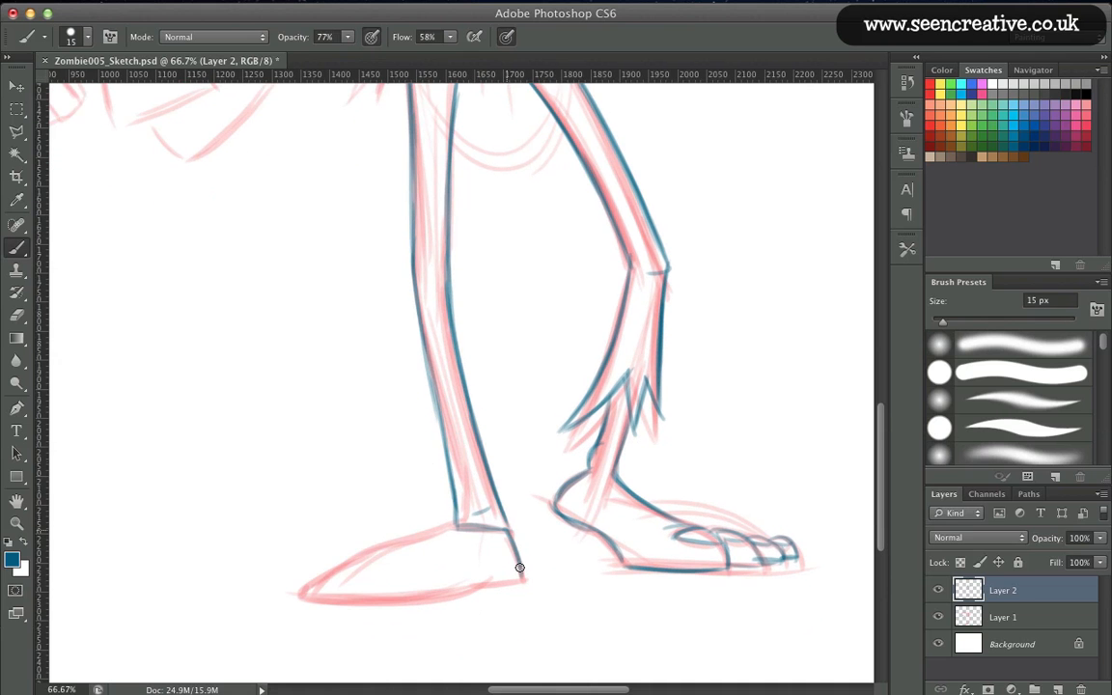
pyautogui.moveTo(455, 529); pyautogui.dragTo(342, 574)
pyautogui.moveTo(402, 551); pyautogui.dragTo(315, 591)
pyautogui.moveTo(522, 578); pyautogui.dragTo(364, 605)
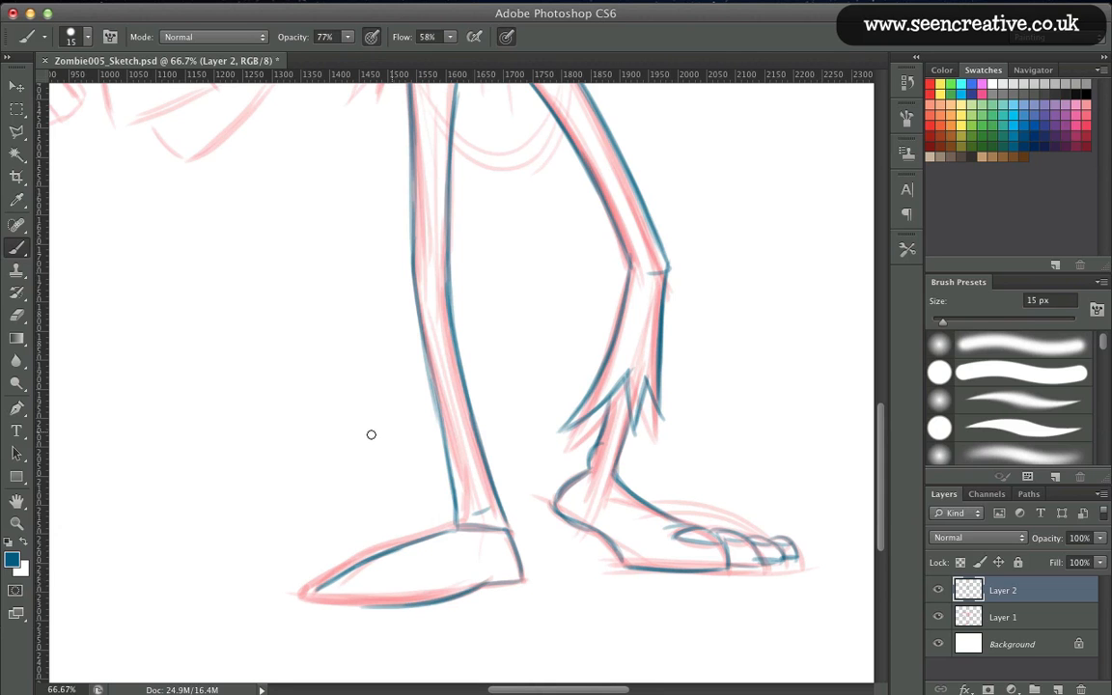
pyautogui.moveTo(434, 599)
pyautogui.mouseDown()
pyautogui.moveTo(377, 608)
pyautogui.moveTo(315, 594)
pyautogui.mouseUp()
pyautogui.press('super+z')
pyautogui.moveTo(516, 569); pyautogui.dragTo(315, 589)
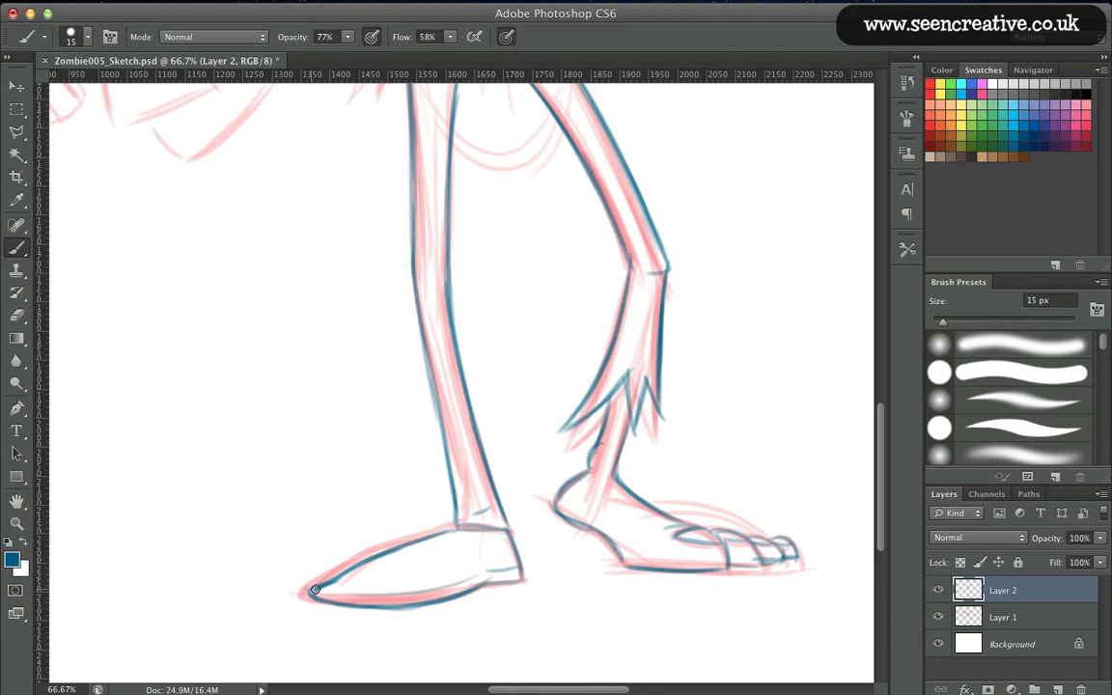
# Trace the jagged torn cuff of the outstretched arm's sleeve and the bare forearm's upper edge.
pyautogui.scroll(10, 317, 462)
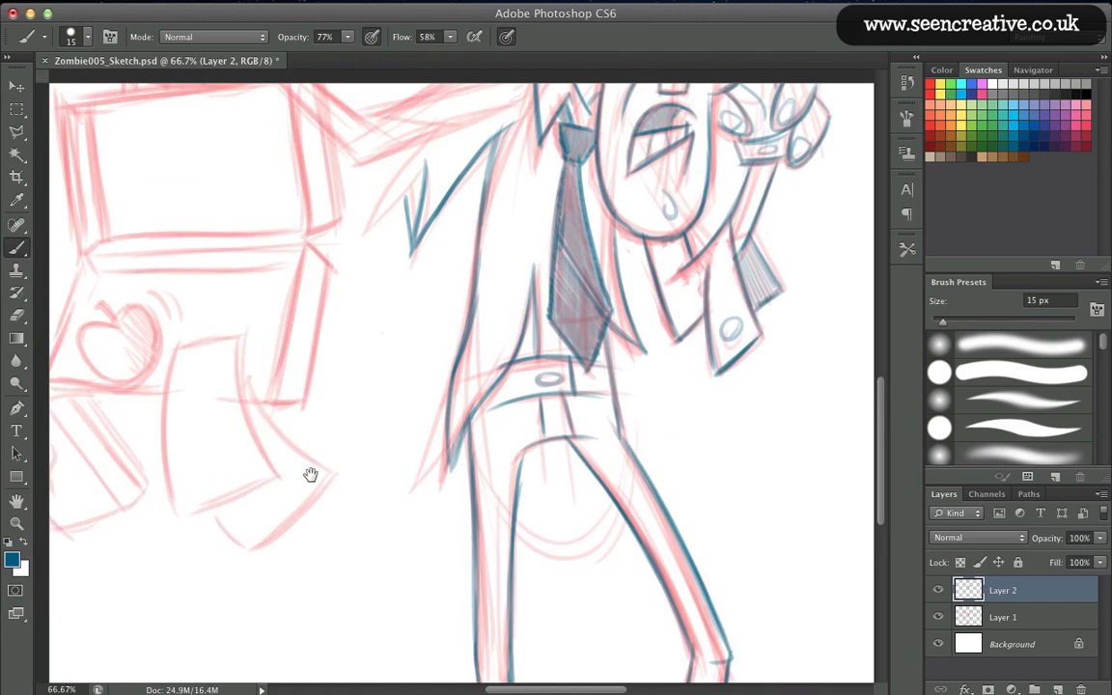
pyautogui.moveTo(316, 499); pyautogui.dragTo(331, 536)
pyautogui.moveTo(451, 267); pyautogui.dragTo(394, 329)
pyautogui.moveTo(458, 229); pyautogui.dragTo(392, 318)
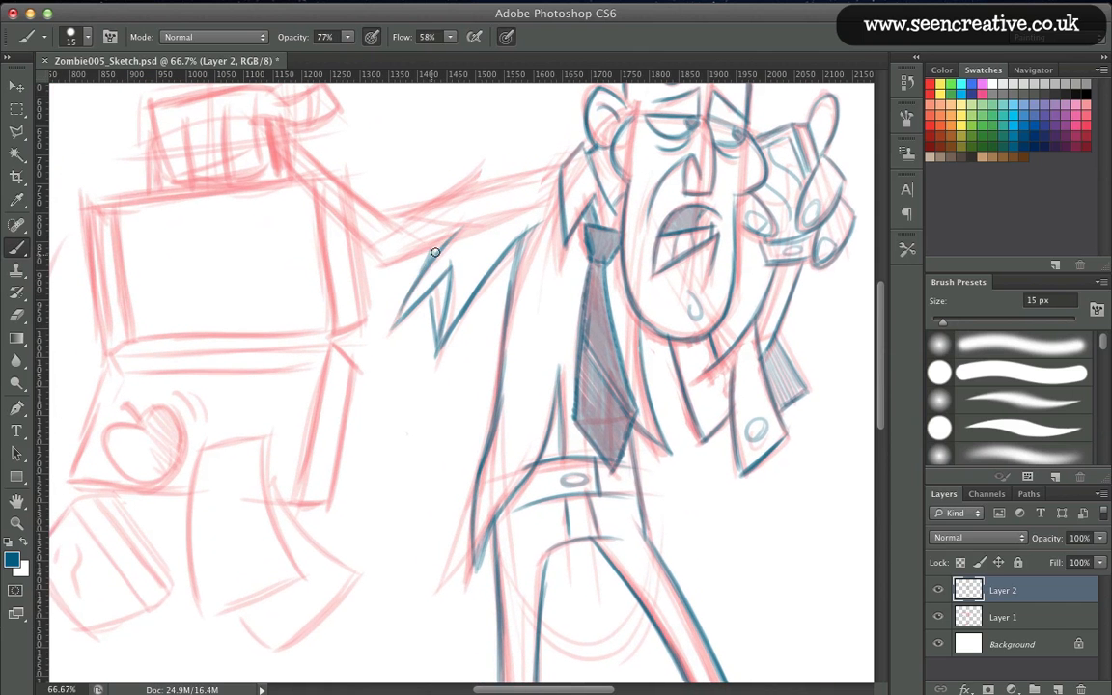
pyautogui.moveTo(454, 224); pyautogui.dragTo(336, 174)
pyautogui.moveTo(404, 231); pyautogui.dragTo(291, 141)
pyautogui.moveTo(382, 211); pyautogui.dragTo(304, 151)
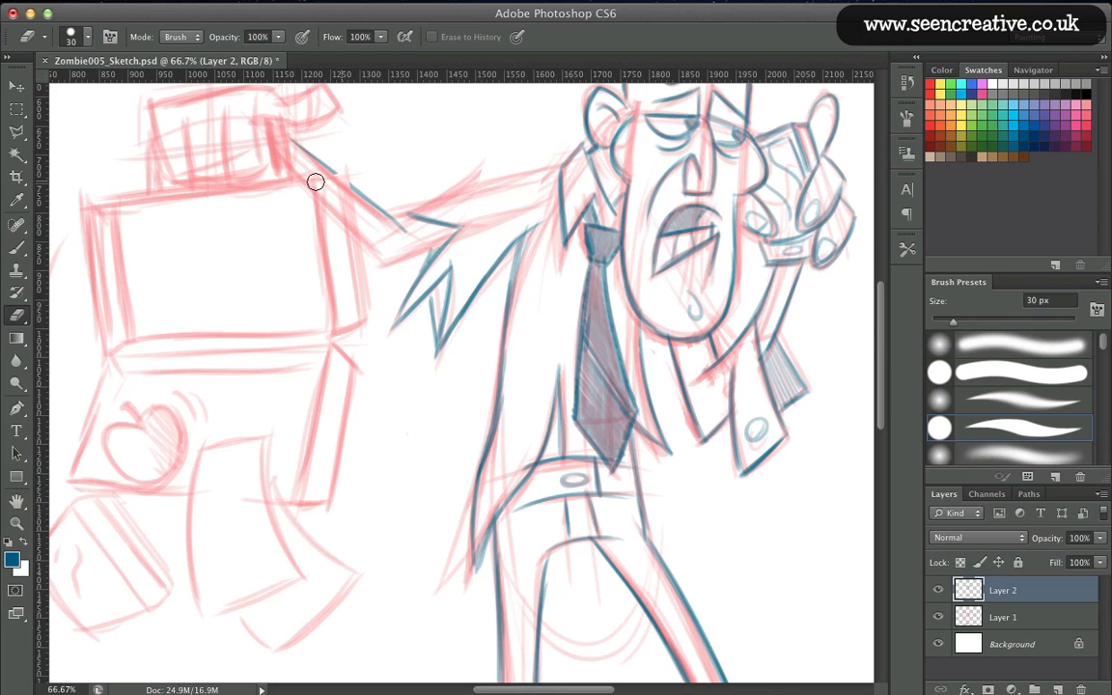
# Trace the outstretched sleeve's upper edge from the shoulder to the cuff and the bare forearm's lower edge around the elbow.
pyautogui.moveTo(335, 314); pyautogui.dragTo(405, 357)
pyautogui.moveTo(501, 251); pyautogui.dragTo(488, 254)
pyautogui.moveTo(625, 220); pyautogui.dragTo(478, 258)
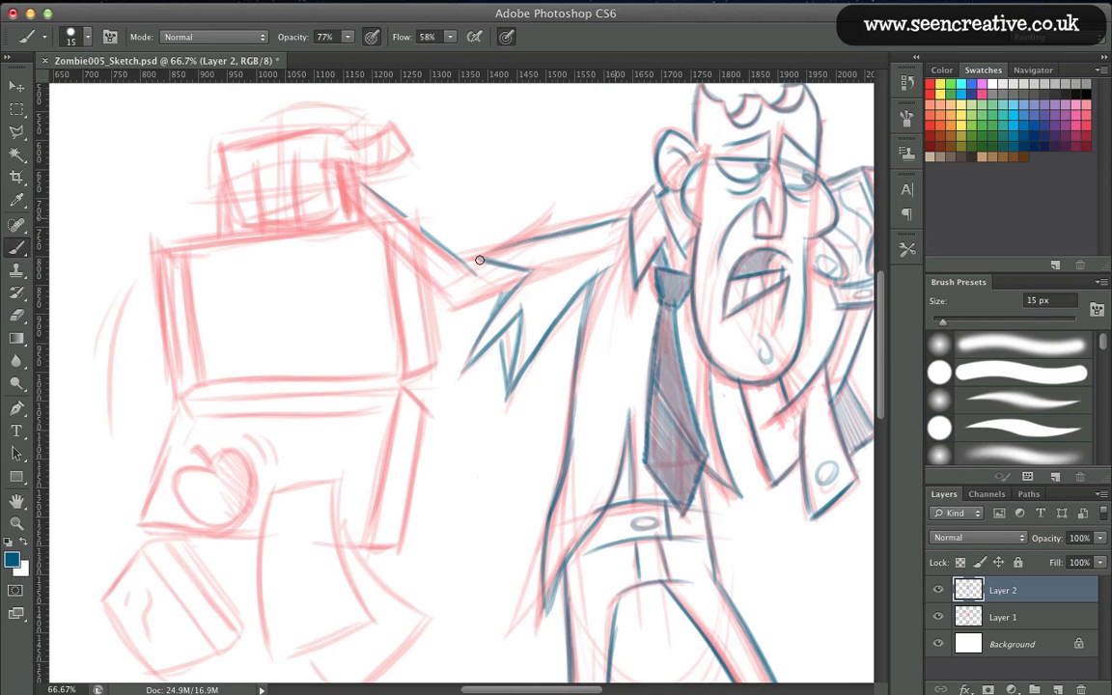
pyautogui.moveTo(560, 233); pyautogui.dragTo(467, 264)
pyautogui.moveTo(632, 219)
pyautogui.mouseDown()
pyautogui.moveTo(474, 259)
pyautogui.moveTo(458, 304)
pyautogui.mouseUp()
pyautogui.moveTo(528, 276)
pyautogui.mouseDown()
pyautogui.moveTo(454, 307)
pyautogui.moveTo(419, 276)
pyautogui.mouseUp()
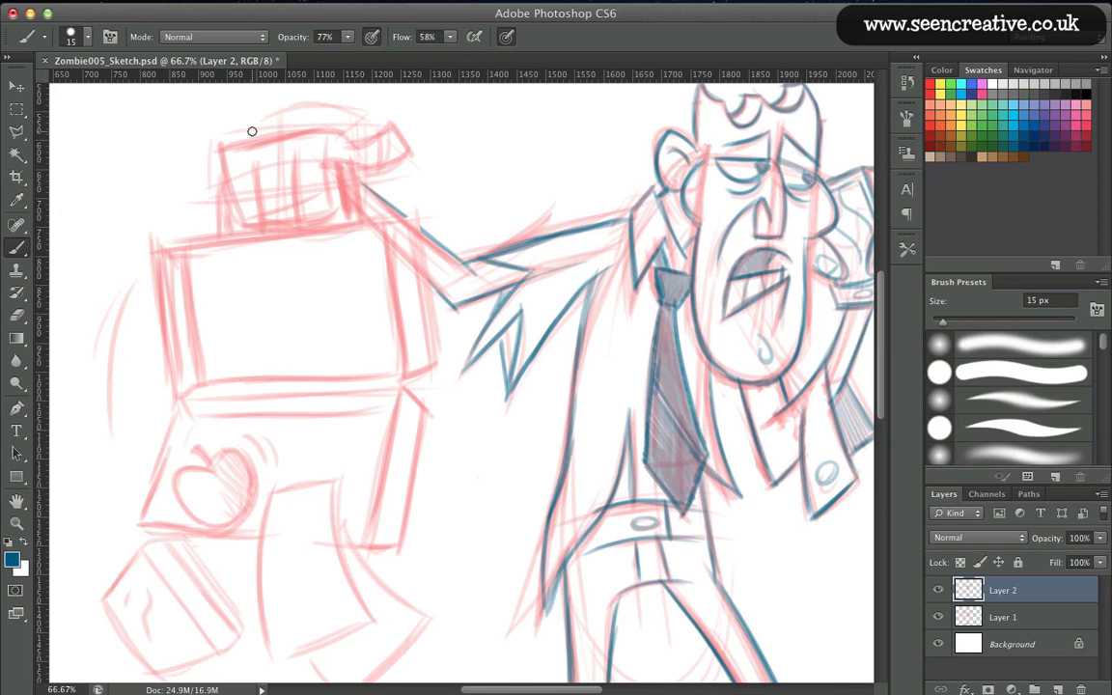
# Trace the fist above the briefcase with its thumb, curled fingers and the top of the hand.
pyautogui.moveTo(346, 135)
pyautogui.mouseDown()
pyautogui.moveTo(384, 180)
pyautogui.moveTo(350, 213)
pyautogui.moveTo(324, 195)
pyautogui.mouseUp()
pyautogui.moveTo(328, 192)
pyautogui.mouseDown()
pyautogui.moveTo(348, 210)
pyautogui.moveTo(380, 182)
pyautogui.moveTo(355, 145)
pyautogui.moveTo(331, 198)
pyautogui.mouseUp()
pyautogui.moveTo(296, 155); pyautogui.dragTo(307, 216)
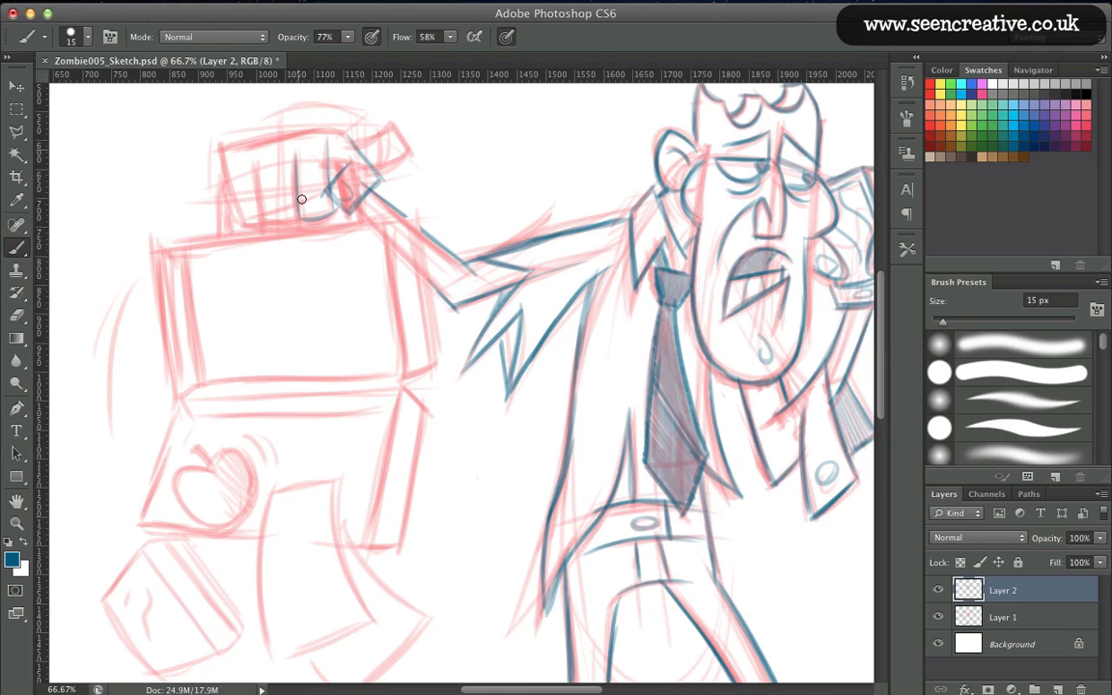
pyautogui.moveTo(296, 155)
pyautogui.mouseDown()
pyautogui.moveTo(301, 192)
pyautogui.moveTo(260, 211)
pyautogui.mouseUp()
pyautogui.moveTo(258, 160); pyautogui.dragTo(265, 218)
pyautogui.moveTo(258, 160)
pyautogui.mouseDown()
pyautogui.moveTo(265, 218)
pyautogui.moveTo(243, 210)
pyautogui.mouseUp()
pyautogui.moveTo(231, 151)
pyautogui.mouseDown()
pyautogui.moveTo(240, 215)
pyautogui.moveTo(259, 138)
pyautogui.mouseUp()
pyautogui.moveTo(328, 127)
pyautogui.mouseDown()
pyautogui.moveTo(293, 120)
pyautogui.moveTo(234, 151)
pyautogui.moveTo(328, 127)
pyautogui.mouseUp()
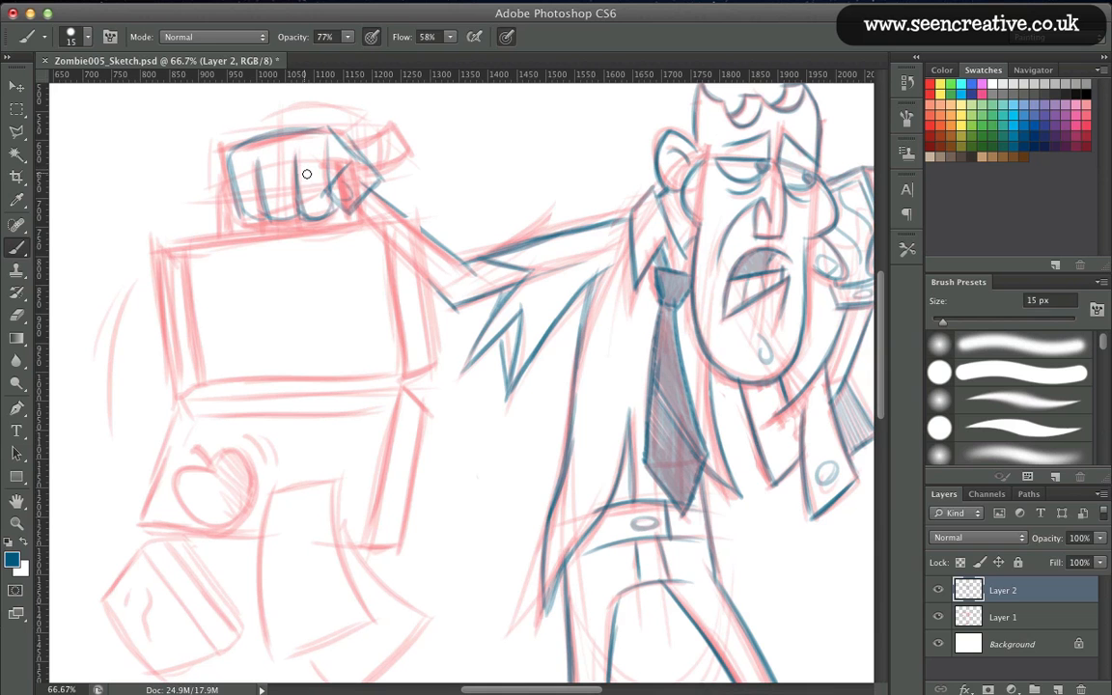
# Erase the fist's thumb strokes, redraw that side of the hand, and draw both ends of the briefcase handle.
pyautogui.press('e')
pyautogui.moveTo(325, 188)
pyautogui.mouseDown()
pyautogui.moveTo(356, 147)
pyautogui.moveTo(371, 178)
pyautogui.moveTo(320, 193)
pyautogui.mouseUp()
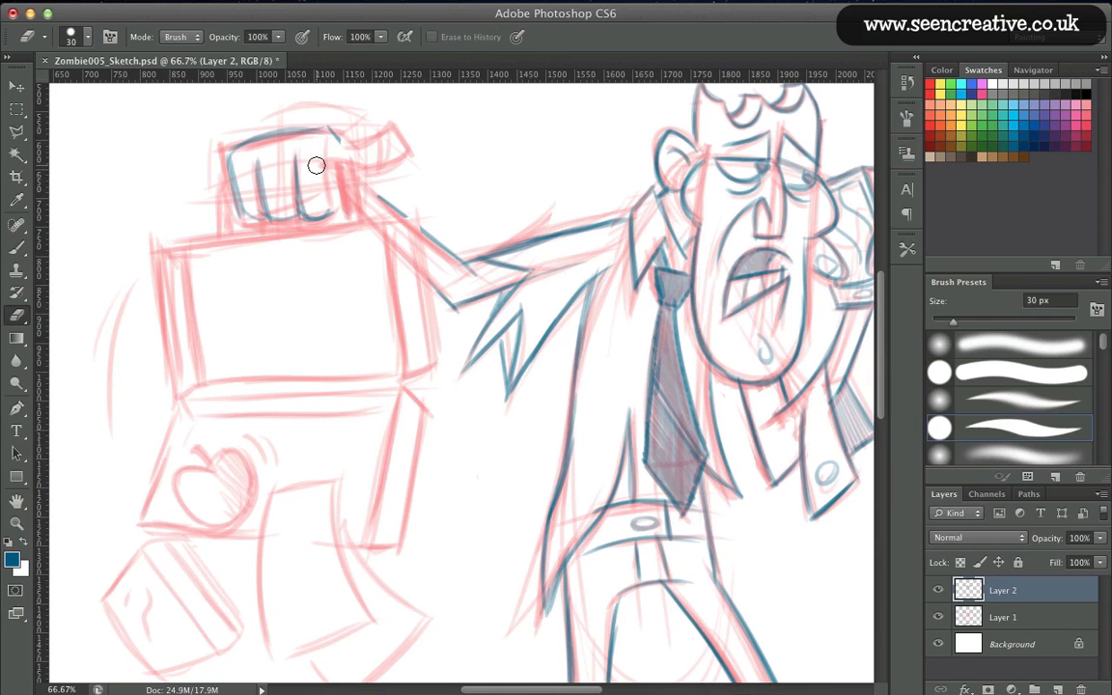
pyautogui.press('b')
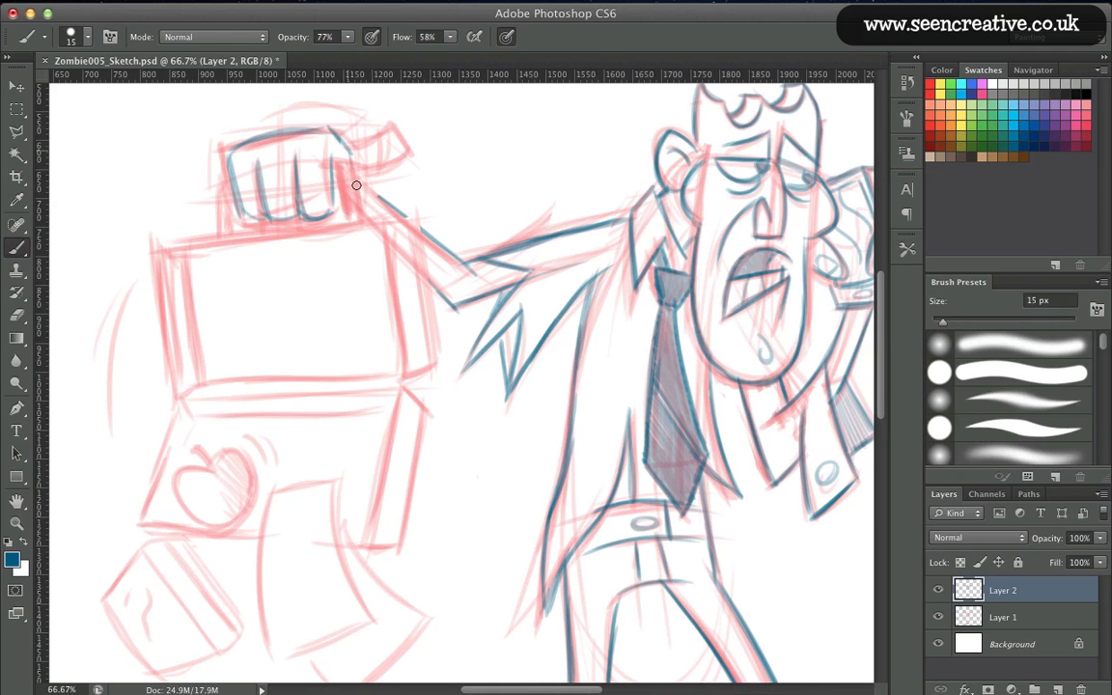
pyautogui.moveTo(331, 129)
pyautogui.mouseDown()
pyautogui.moveTo(366, 181)
pyautogui.moveTo(357, 220)
pyautogui.mouseUp()
pyautogui.moveTo(331, 172); pyautogui.dragTo(336, 217)
pyautogui.moveTo(221, 178); pyautogui.dragTo(224, 232)
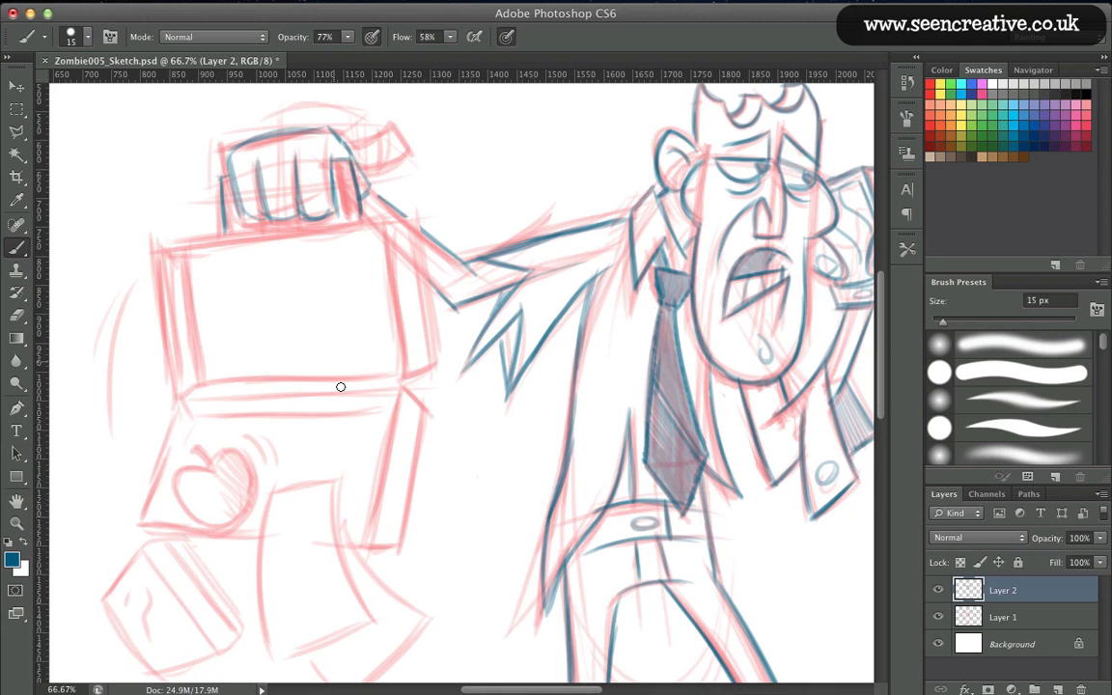
# Trace the narrow side panel of the briefcase's upper half, on the side nearest the zombie.
pyautogui.moveTo(340, 408)
pyautogui.mouseDown()
pyautogui.moveTo(226, 407)
pyautogui.moveTo(356, 415)
pyautogui.mouseUp()
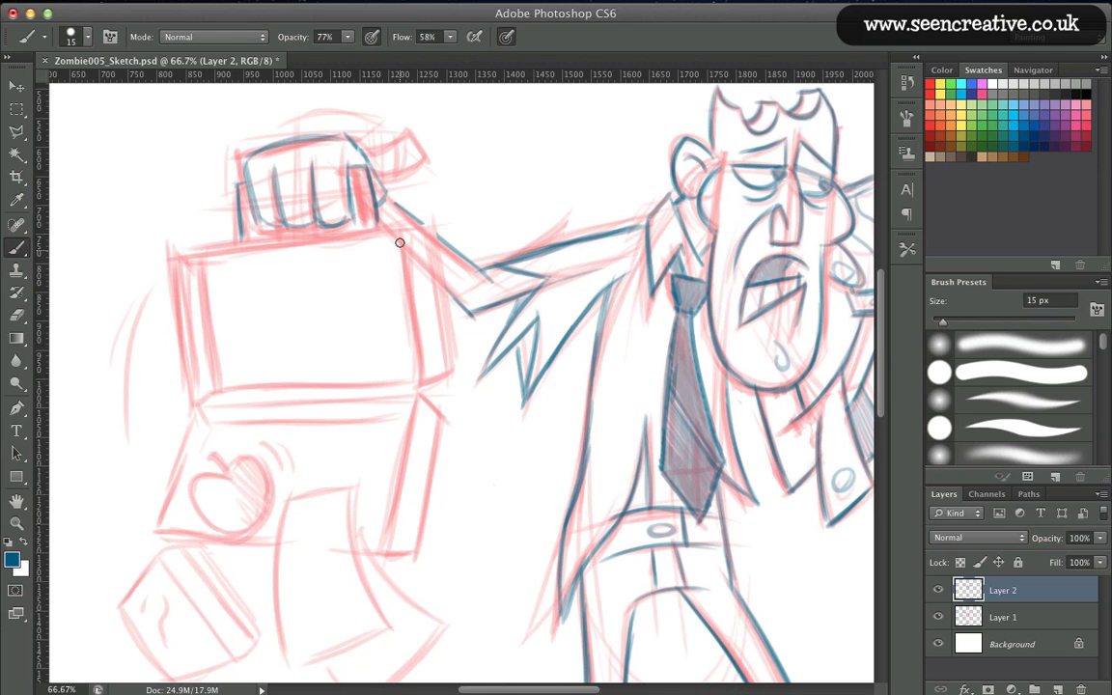
pyautogui.moveTo(400, 241); pyautogui.dragTo(421, 380)
pyautogui.moveTo(434, 230); pyautogui.dragTo(452, 361)
pyautogui.moveTo(398, 226); pyautogui.dragTo(434, 227)
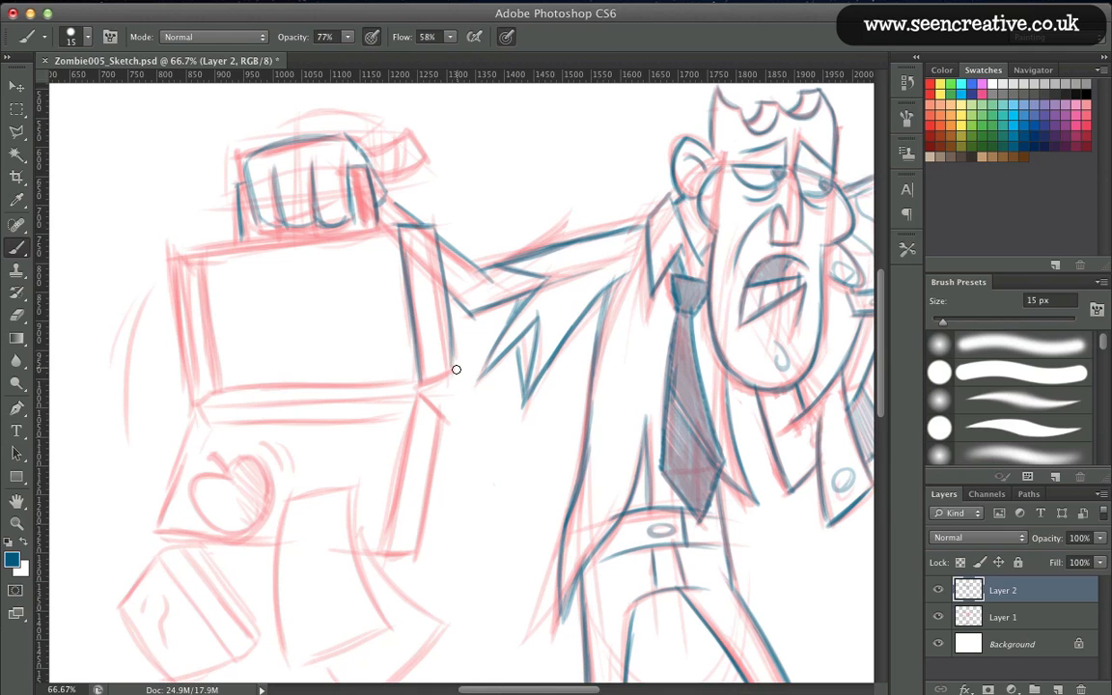
pyautogui.moveTo(456, 368); pyautogui.dragTo(419, 375)
pyautogui.moveTo(395, 222); pyautogui.dragTo(421, 373)
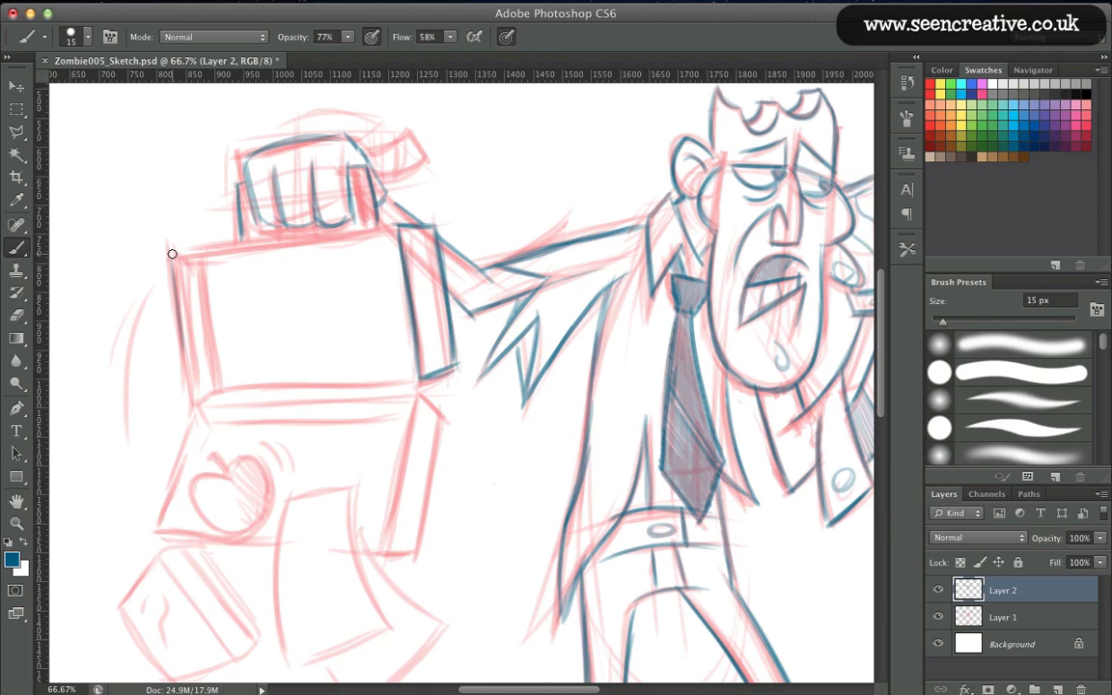
# Trace the far side edge and the top edge of the briefcase's upper half.
pyautogui.moveTo(170, 251); pyautogui.dragTo(189, 391)
pyautogui.moveTo(172, 277)
pyautogui.mouseDown()
pyautogui.moveTo(170, 254)
pyautogui.moveTo(271, 240)
pyautogui.mouseUp()
pyautogui.moveTo(178, 252); pyautogui.dragTo(389, 226)
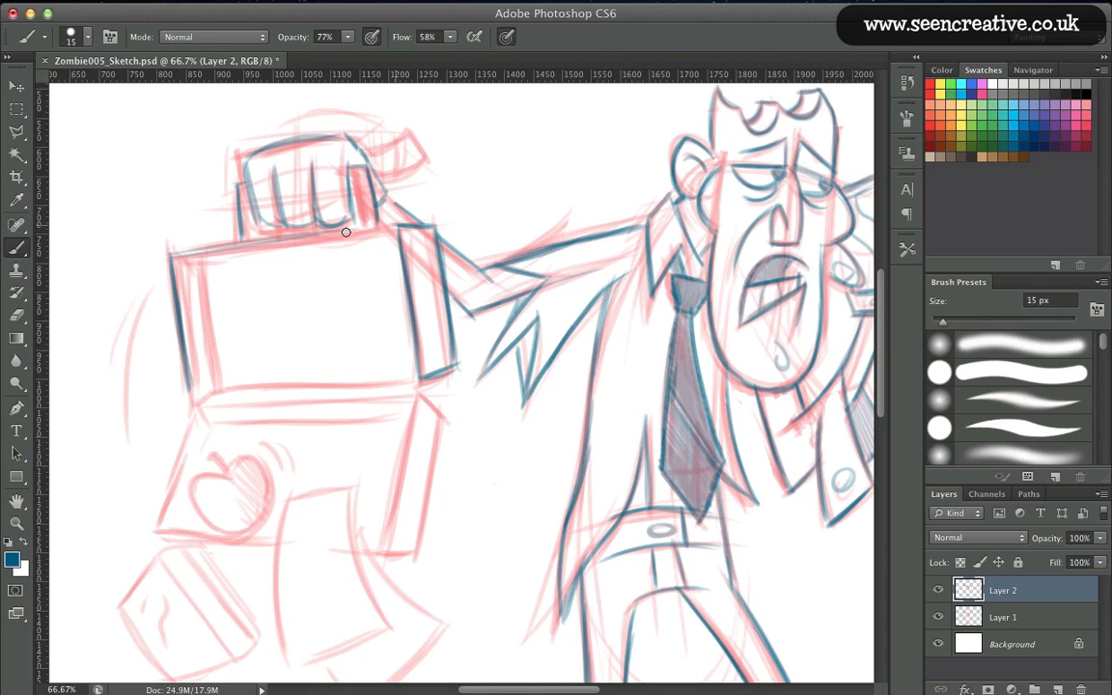
pyautogui.moveTo(169, 253); pyautogui.dragTo(388, 228)
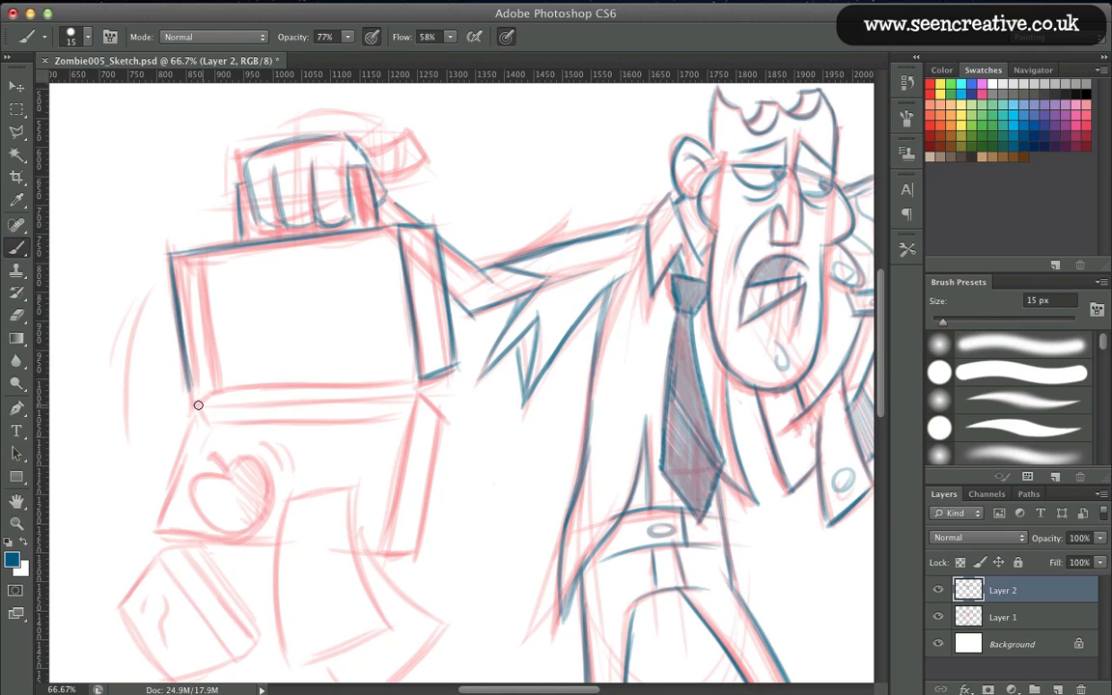
# Trace the bottom edge of the briefcase's upper half and its inner side and bottom lines.
pyautogui.moveTo(188, 397); pyautogui.dragTo(409, 385)
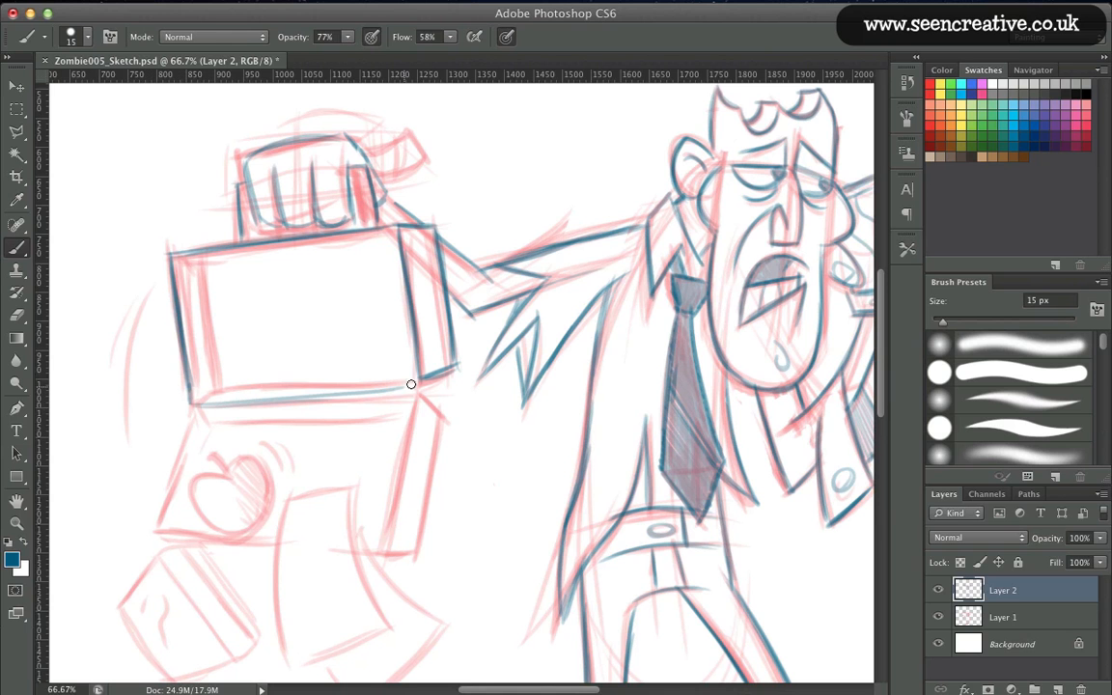
pyautogui.moveTo(184, 396); pyautogui.dragTo(412, 388)
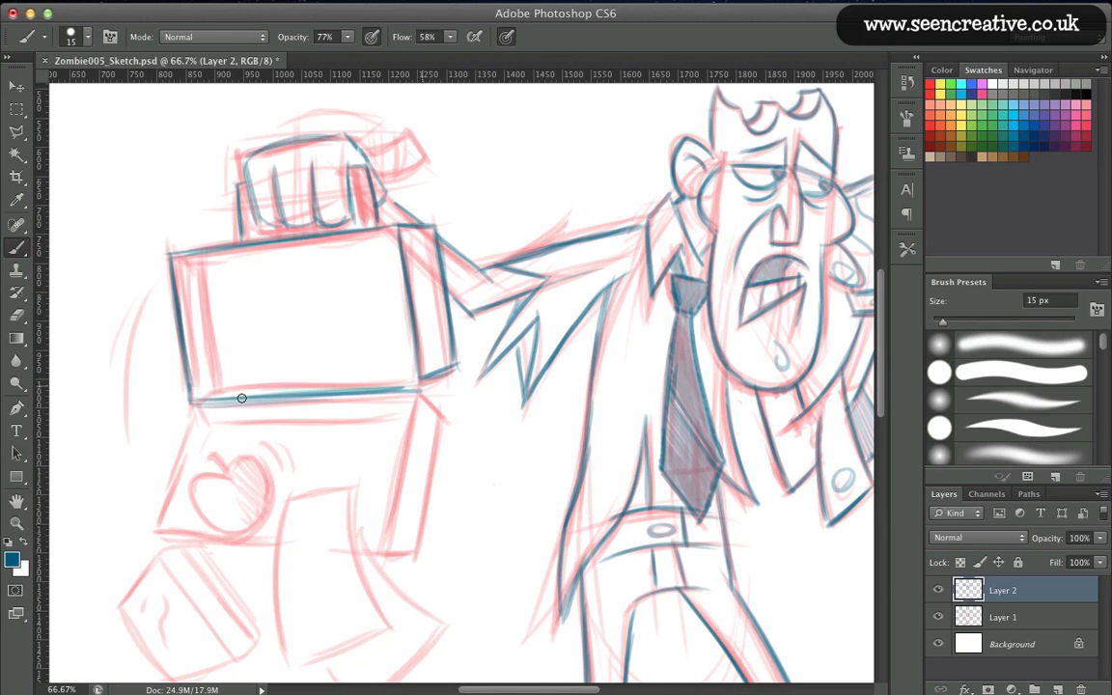
pyautogui.moveTo(240, 397); pyautogui.dragTo(351, 392)
pyautogui.moveTo(178, 238); pyautogui.dragTo(191, 317)
pyautogui.moveTo(200, 259)
pyautogui.mouseDown()
pyautogui.moveTo(212, 350)
pyautogui.moveTo(191, 393)
pyautogui.moveTo(417, 378)
pyautogui.mouseUp()
pyautogui.moveTo(209, 388); pyautogui.dragTo(413, 380)
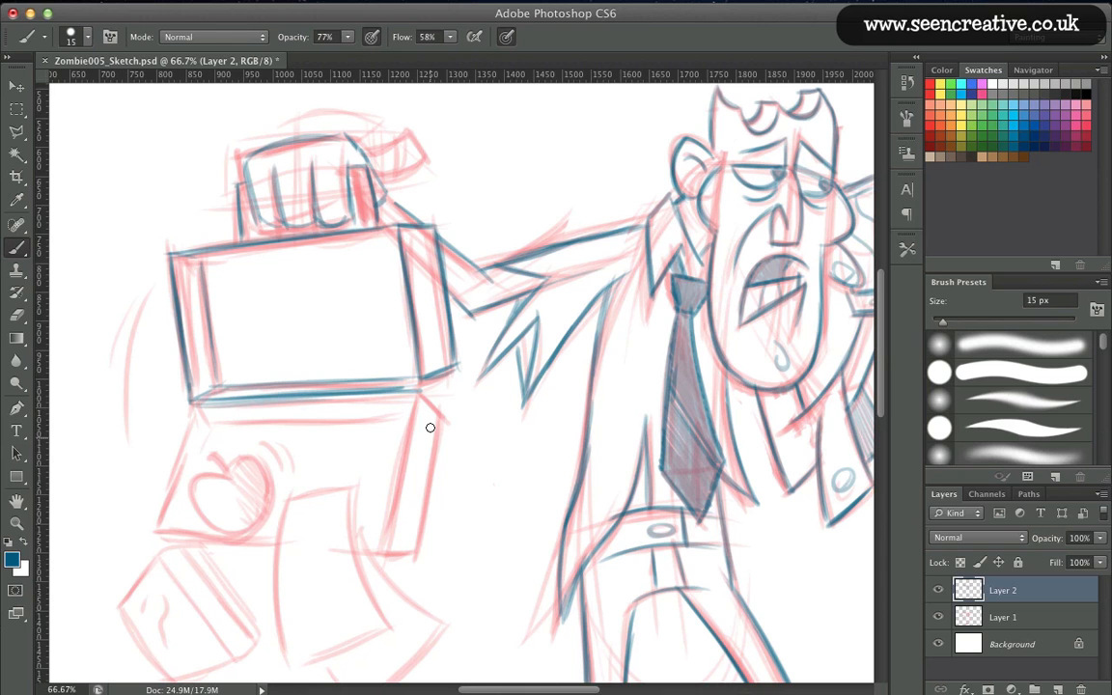
# Trace the narrow side panel of the briefcase's lower half, erasing overshooting lines and reinforcing its outer edge.
pyautogui.moveTo(454, 428)
pyautogui.mouseDown()
pyautogui.moveTo(418, 392)
pyautogui.moveTo(384, 546)
pyautogui.mouseUp()
pyautogui.moveTo(437, 460); pyautogui.dragTo(424, 540)
pyautogui.moveTo(442, 426)
pyautogui.mouseDown()
pyautogui.moveTo(421, 552)
pyautogui.moveTo(386, 551)
pyautogui.mouseUp()
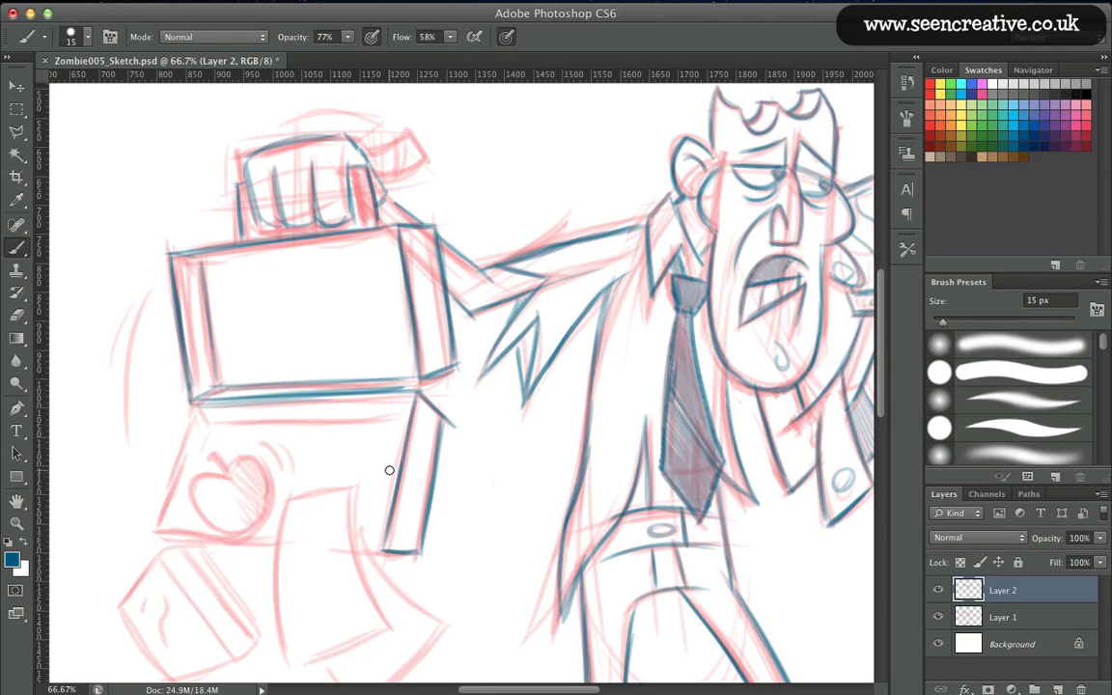
pyautogui.press('e')
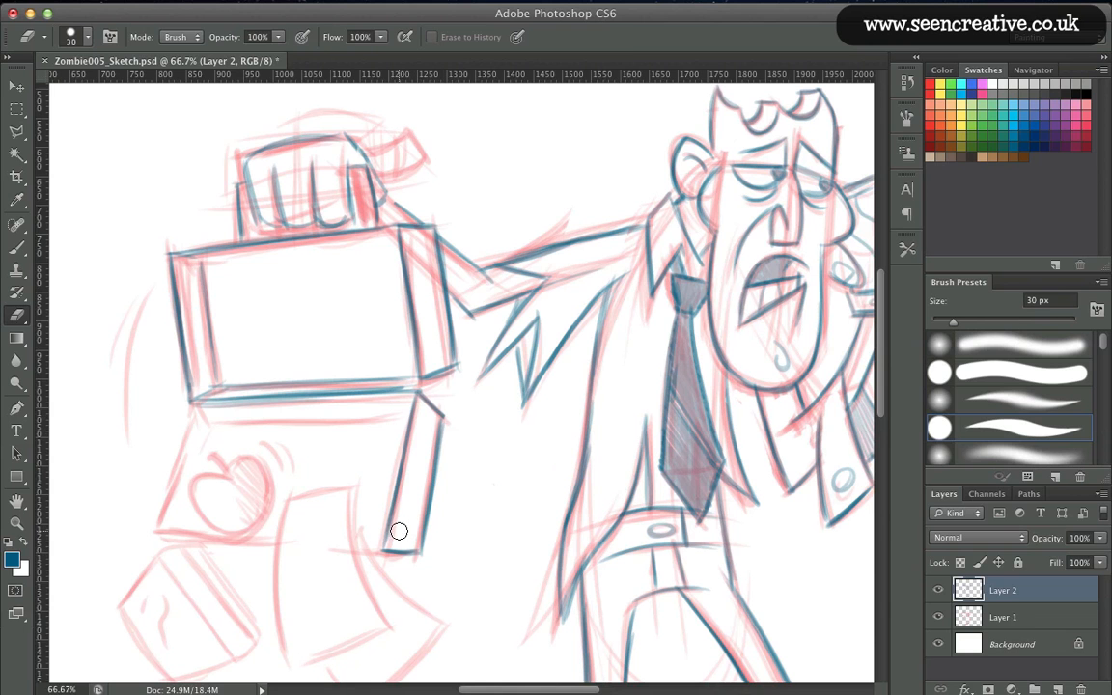
pyautogui.press('b')
pyautogui.moveTo(442, 419); pyautogui.dragTo(422, 529)
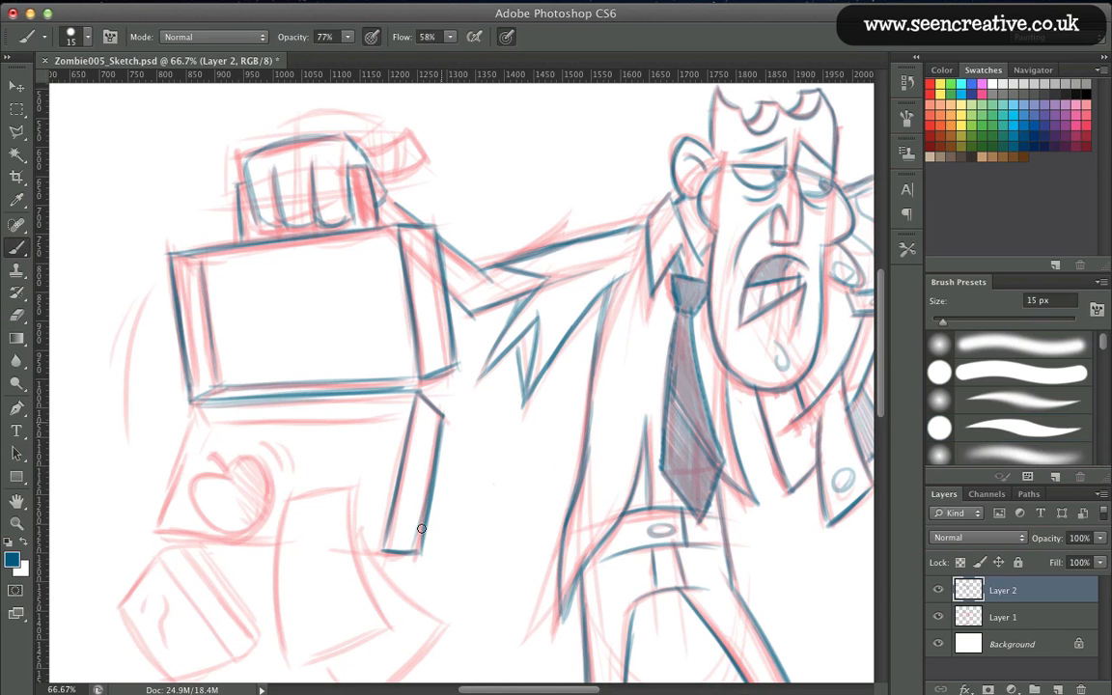
pyautogui.moveTo(444, 410); pyautogui.dragTo(439, 445)
pyautogui.press('e')
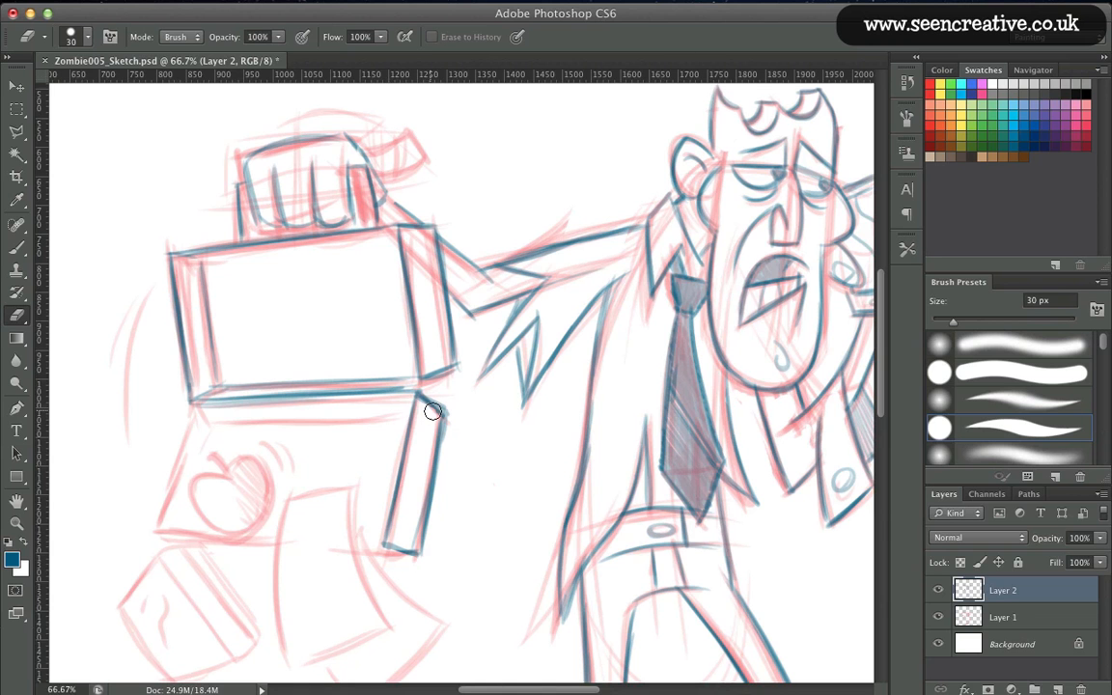
# Trace the far side and bottom corner of the briefcase's lower half and the inner line below the hinge.
pyautogui.press('b')
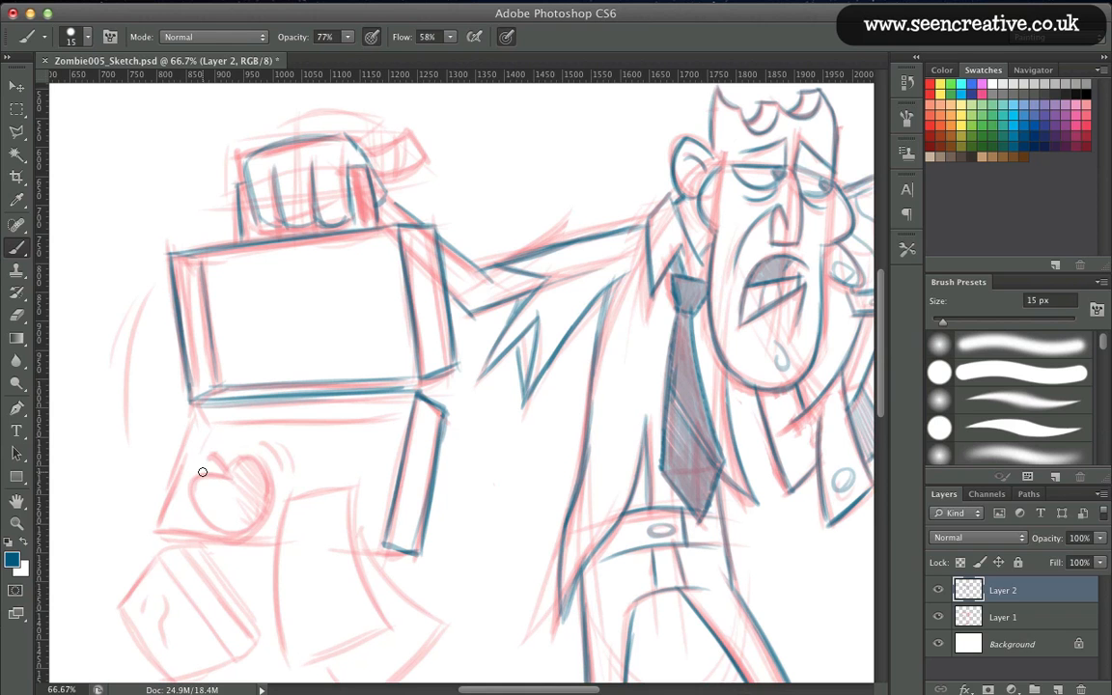
pyautogui.moveTo(193, 401); pyautogui.dragTo(157, 511)
pyautogui.moveTo(212, 428)
pyautogui.mouseDown()
pyautogui.moveTo(194, 405)
pyautogui.moveTo(409, 422)
pyautogui.moveTo(354, 423)
pyautogui.mouseUp()
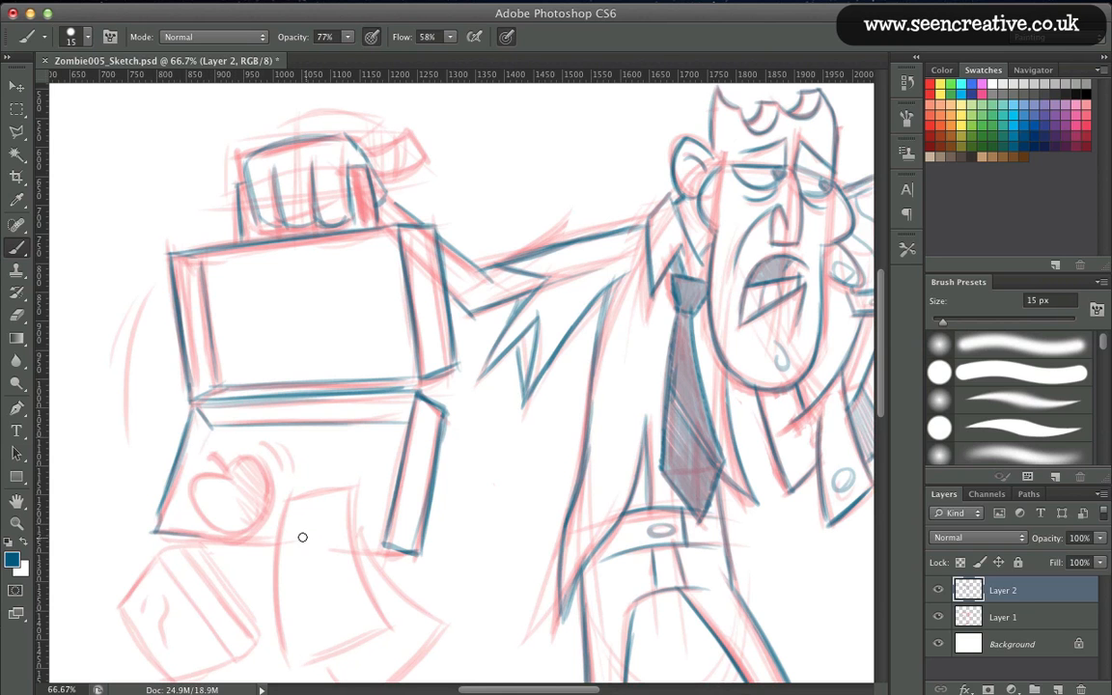
# Trace the two curling sheets of paper falling out of the open briefcase.
pyautogui.moveTo(288, 500); pyautogui.dragTo(372, 488)
pyautogui.moveTo(242, 593); pyautogui.dragTo(276, 509)
pyautogui.moveTo(324, 415)
pyautogui.mouseDown()
pyautogui.moveTo(322, 576)
pyautogui.moveTo(312, 543)
pyautogui.mouseUp()
pyautogui.moveTo(403, 402); pyautogui.dragTo(413, 533)
pyautogui.moveTo(397, 426)
pyautogui.mouseDown()
pyautogui.moveTo(428, 544)
pyautogui.moveTo(363, 557)
pyautogui.moveTo(399, 557)
pyautogui.moveTo(389, 547)
pyautogui.moveTo(325, 580)
pyautogui.moveTo(417, 546)
pyautogui.mouseUp()
pyautogui.moveTo(399, 442)
pyautogui.mouseDown()
pyautogui.moveTo(471, 532)
pyautogui.moveTo(396, 611)
pyautogui.mouseUp()
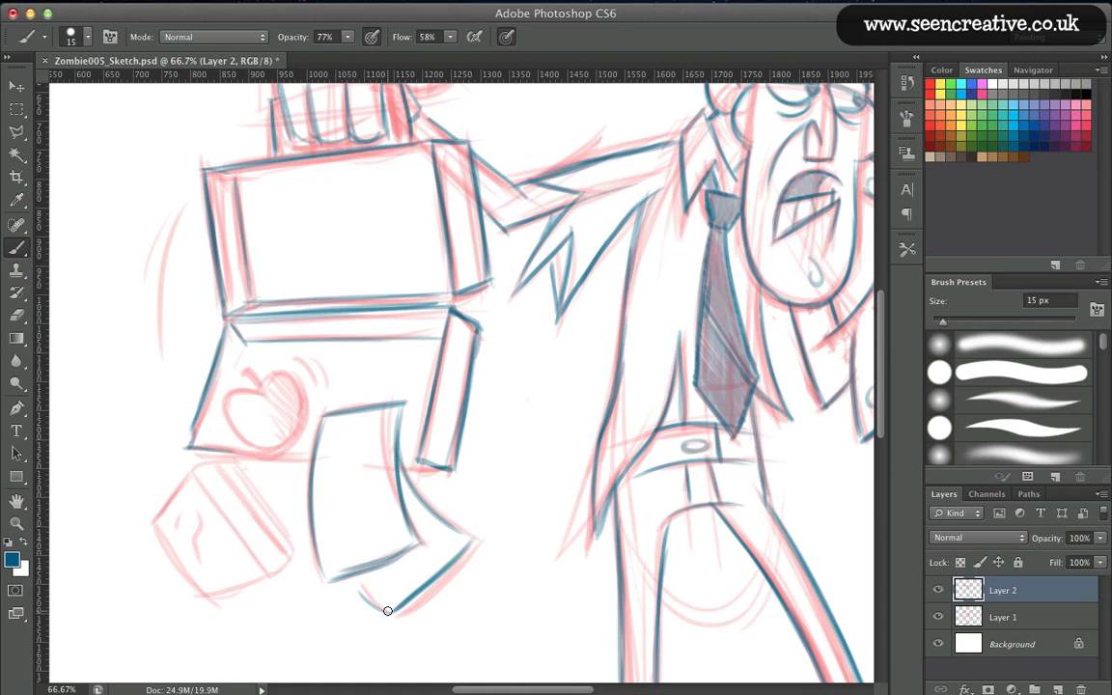
# Trace the apple in the briefcase and the angular wrapped package falling below it, including its inner fold and label lines.
pyautogui.moveTo(255, 402)
pyautogui.mouseDown()
pyautogui.moveTo(300, 426)
pyautogui.moveTo(239, 397)
pyautogui.moveTo(248, 402)
pyautogui.moveTo(228, 425)
pyautogui.moveTo(253, 461)
pyautogui.moveTo(226, 426)
pyautogui.mouseUp()
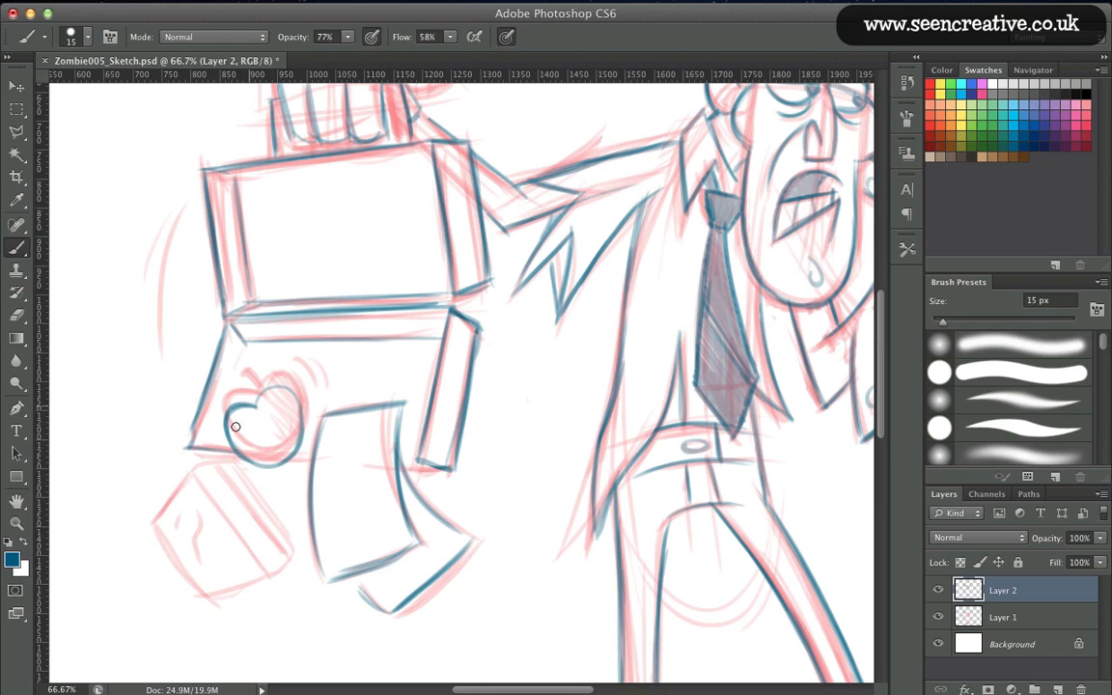
pyautogui.moveTo(301, 424)
pyautogui.mouseDown()
pyautogui.moveTo(278, 463)
pyautogui.moveTo(236, 451)
pyautogui.mouseUp()
pyautogui.moveTo(241, 470)
pyautogui.mouseDown()
pyautogui.moveTo(193, 476)
pyautogui.moveTo(253, 556)
pyautogui.moveTo(282, 527)
pyautogui.moveTo(277, 575)
pyautogui.moveTo(238, 470)
pyautogui.moveTo(157, 524)
pyautogui.mouseUp()
pyautogui.moveTo(156, 524); pyautogui.dragTo(196, 587)
pyautogui.moveTo(276, 576)
pyautogui.mouseDown()
pyautogui.moveTo(205, 594)
pyautogui.moveTo(176, 557)
pyautogui.mouseUp()
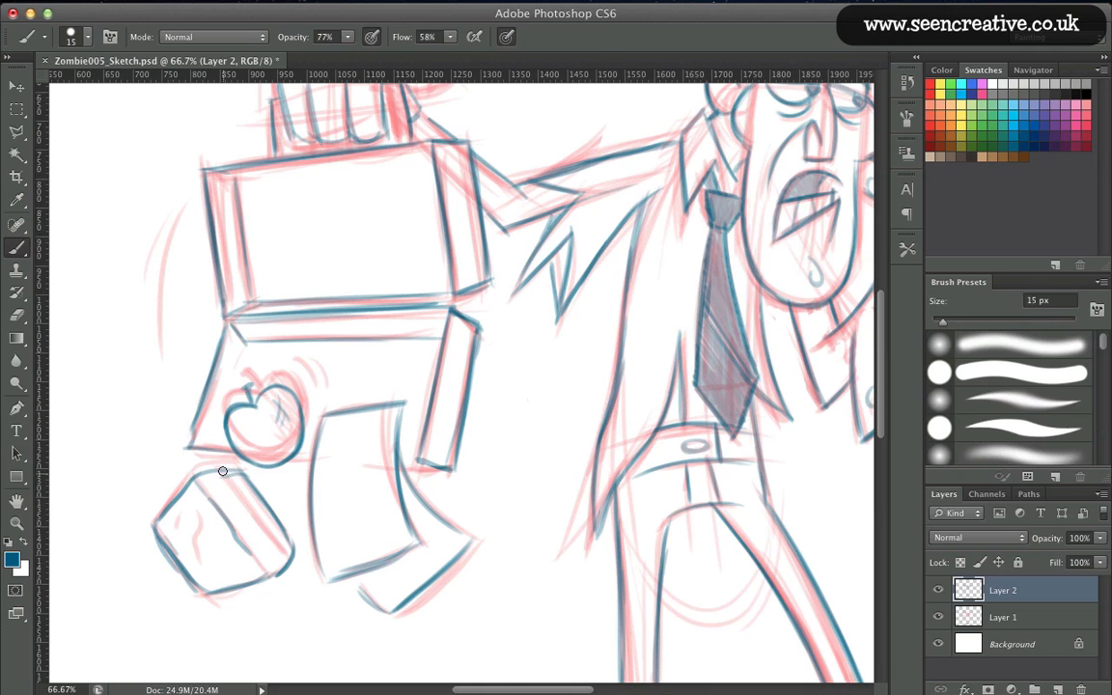
pyautogui.moveTo(229, 476); pyautogui.dragTo(282, 551)
pyautogui.moveTo(223, 483)
pyautogui.mouseDown()
pyautogui.moveTo(254, 529)
pyautogui.moveTo(206, 578)
pyautogui.mouseUp()
pyautogui.moveTo(207, 520); pyautogui.dragTo(198, 548)
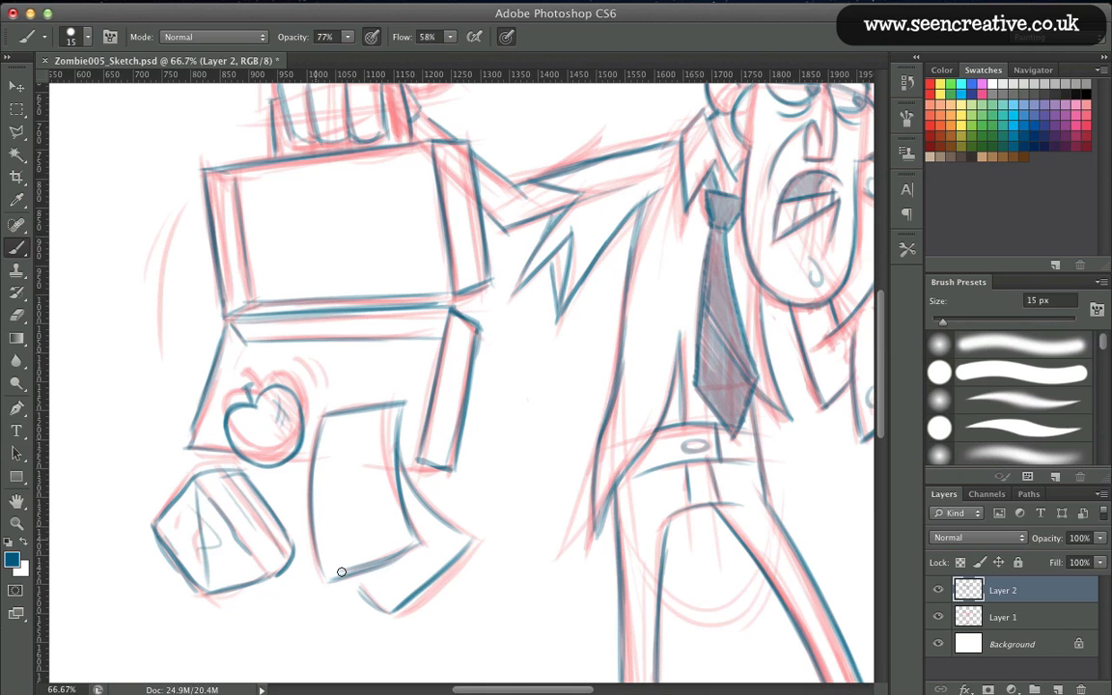
# Reinforce the front sheet's bottom edge, trace the briefcase's bottom edge and complete the short side of the rear sheet.
pyautogui.moveTo(340, 571); pyautogui.dragTo(413, 544)
pyautogui.moveTo(452, 469); pyautogui.dragTo(406, 468)
pyautogui.moveTo(309, 469)
pyautogui.mouseDown()
pyautogui.moveTo(204, 462)
pyautogui.moveTo(304, 461)
pyautogui.moveTo(205, 469)
pyautogui.mouseUp()
pyautogui.moveTo(350, 569); pyautogui.dragTo(379, 604)
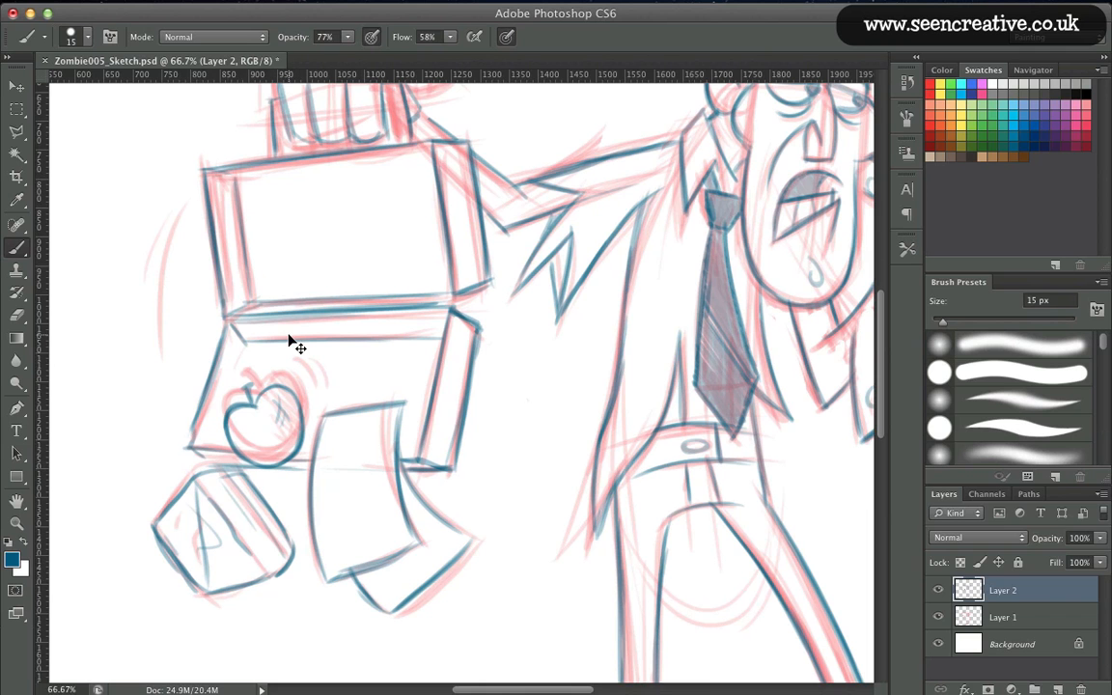
# Trace the curved motion lines beside the briefcase and hide Layer 1 to leave only the blue drawing.
pyautogui.press('super+0')
pyautogui.moveTo(234, 293); pyautogui.dragTo(228, 361)
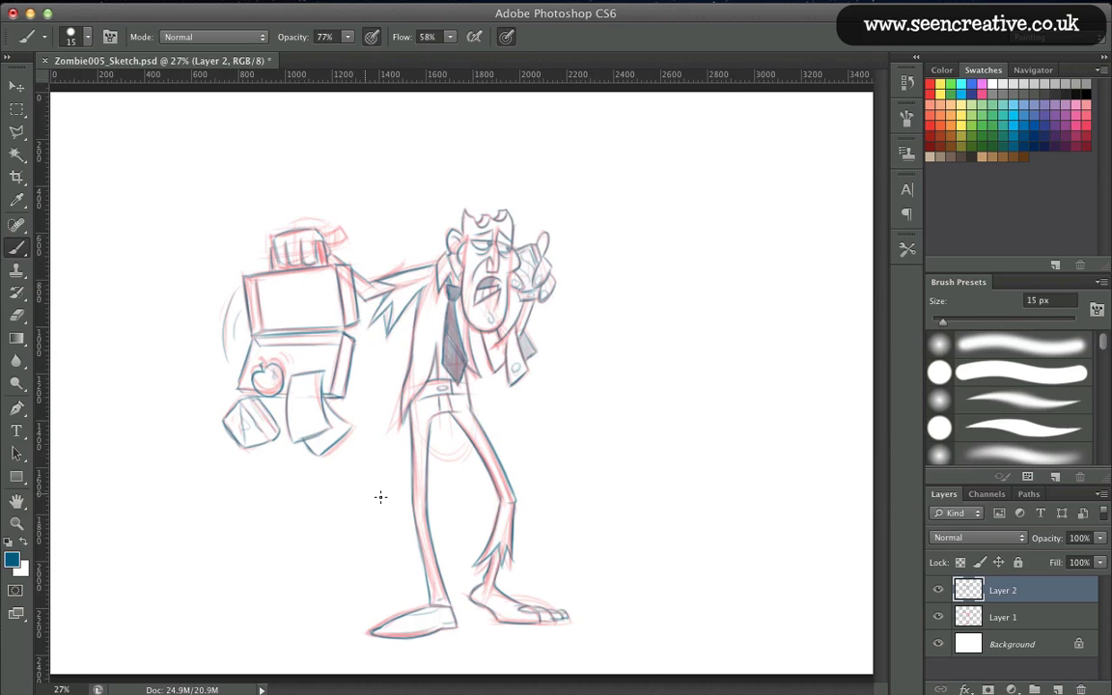
pyautogui.click(937, 617)
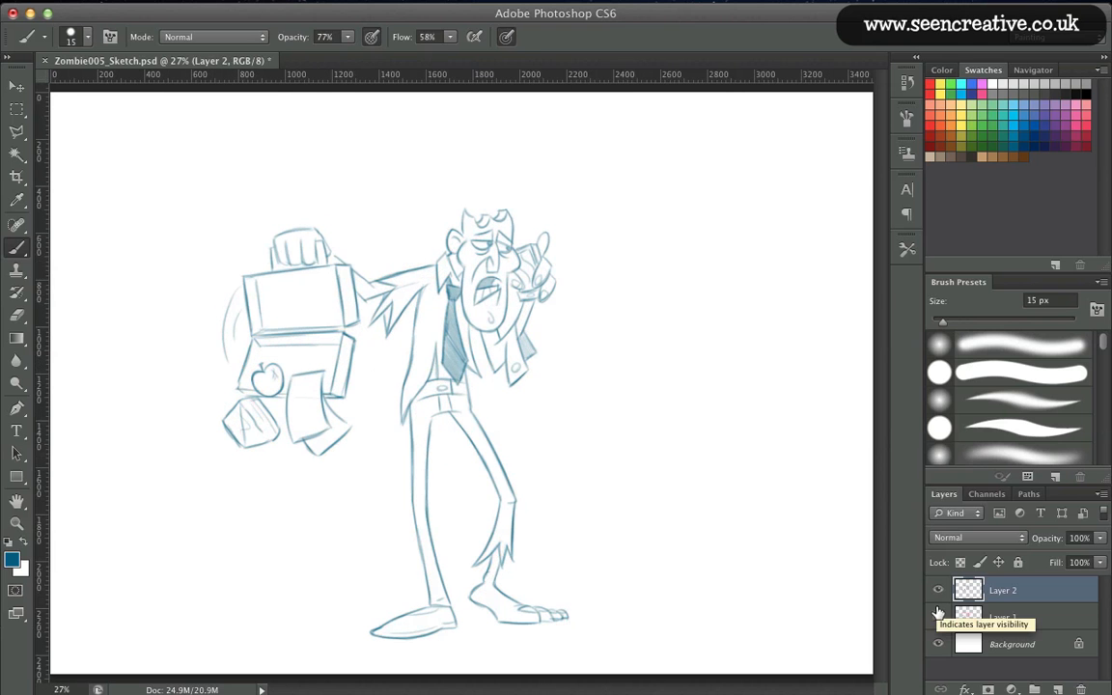
# Draw curved motion lines beside the hand holding the phone.
pyautogui.press('super+equal')
pyautogui.press('super+equal')
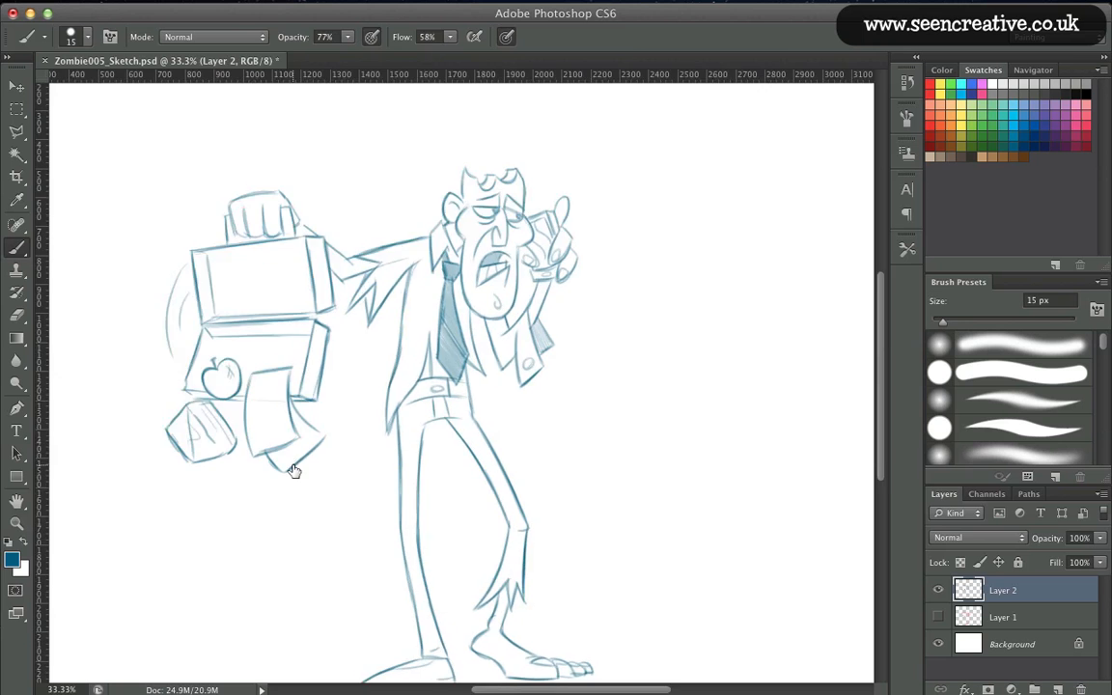
pyautogui.moveTo(353, 442); pyautogui.dragTo(310, 550)
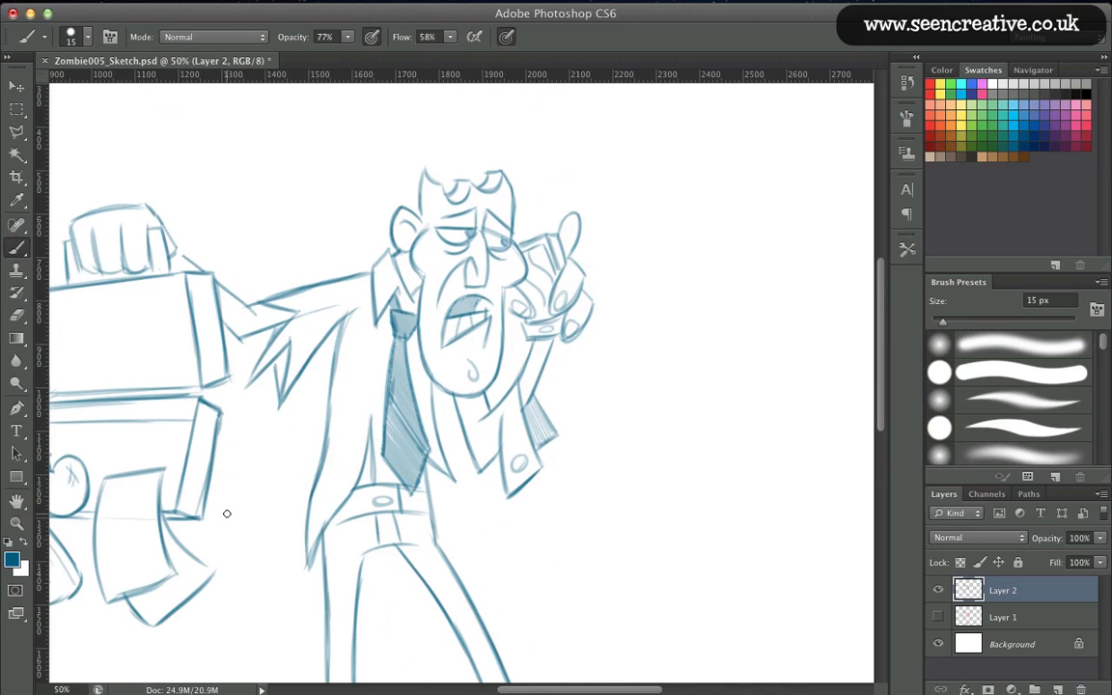
pyautogui.moveTo(598, 265); pyautogui.dragTo(605, 328)
# Draw the inner side edge of the briefcase's lower half next to the apple and reinforce the outer edge.
pyautogui.hotkey('ctrl', '0')
pyautogui.hotkey('ctrl', '+')
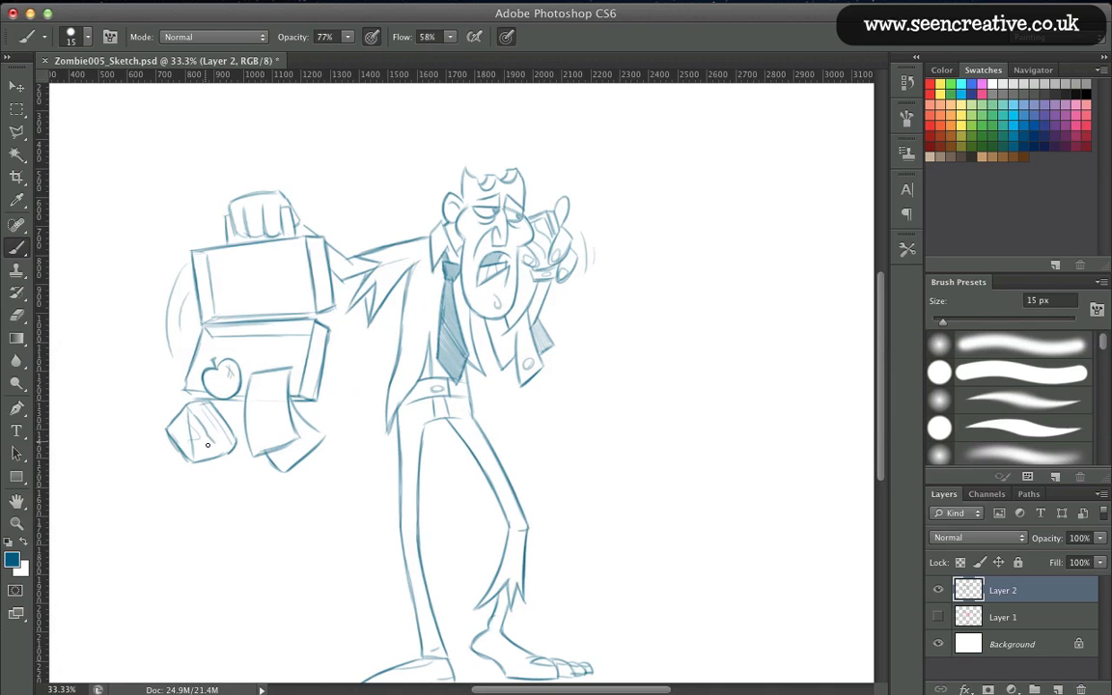
pyautogui.hotkey('ctrl', 'space')
pyautogui.moveTo(138, 331); pyautogui.dragTo(287, 479)
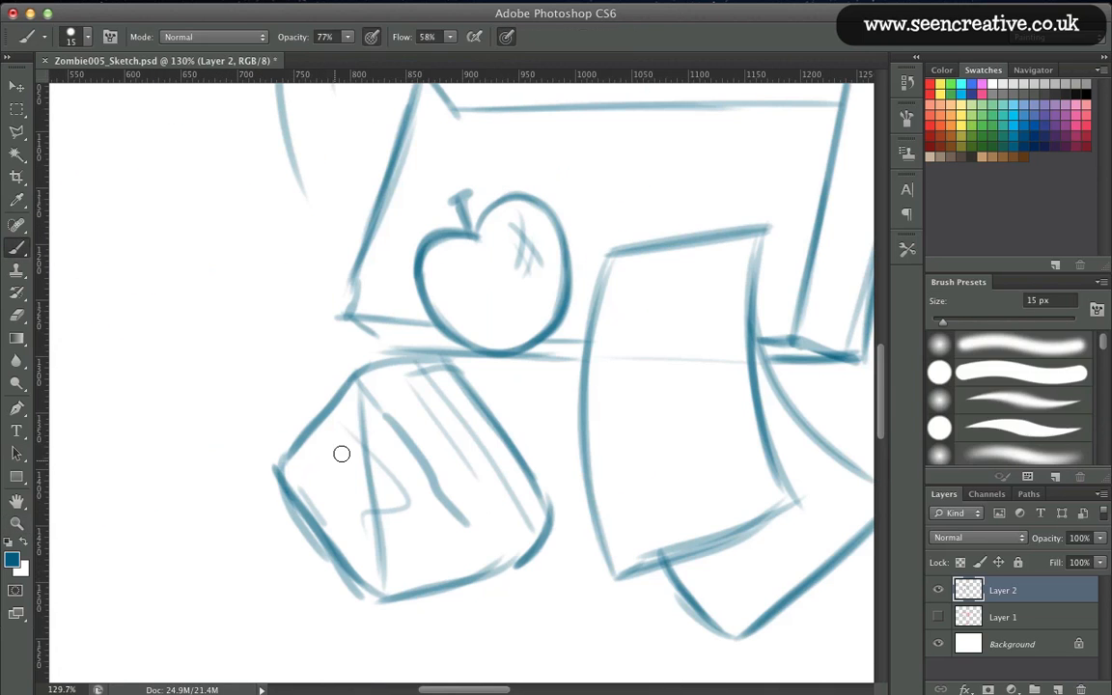
pyautogui.moveTo(457, 109); pyautogui.dragTo(404, 273)
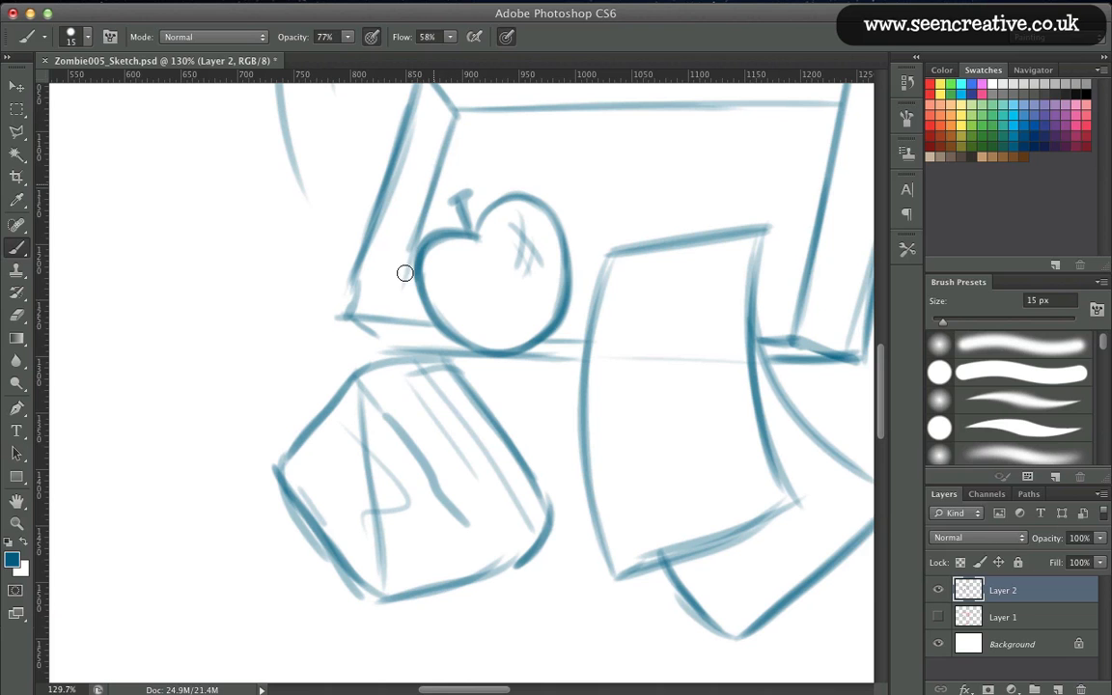
pyautogui.moveTo(410, 101); pyautogui.dragTo(344, 307)
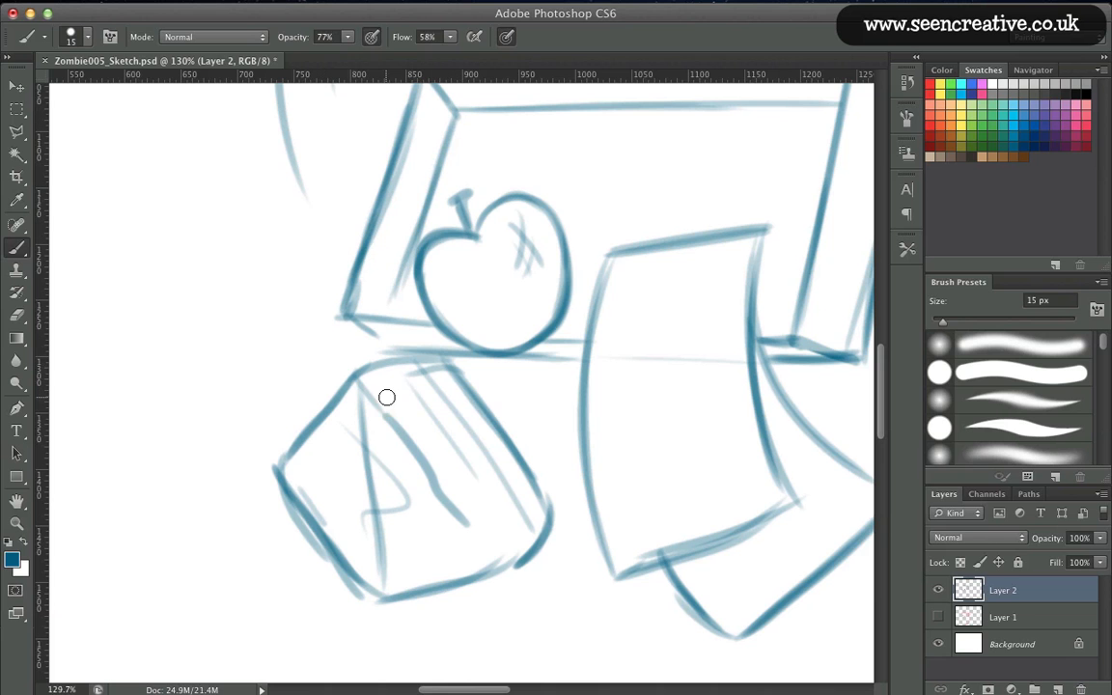
# Draw wavy lines of mock writing across the front sheet of paper.
pyautogui.moveTo(719, 455); pyautogui.dragTo(739, 451)
pyautogui.moveTo(623, 517); pyautogui.dragTo(751, 475)
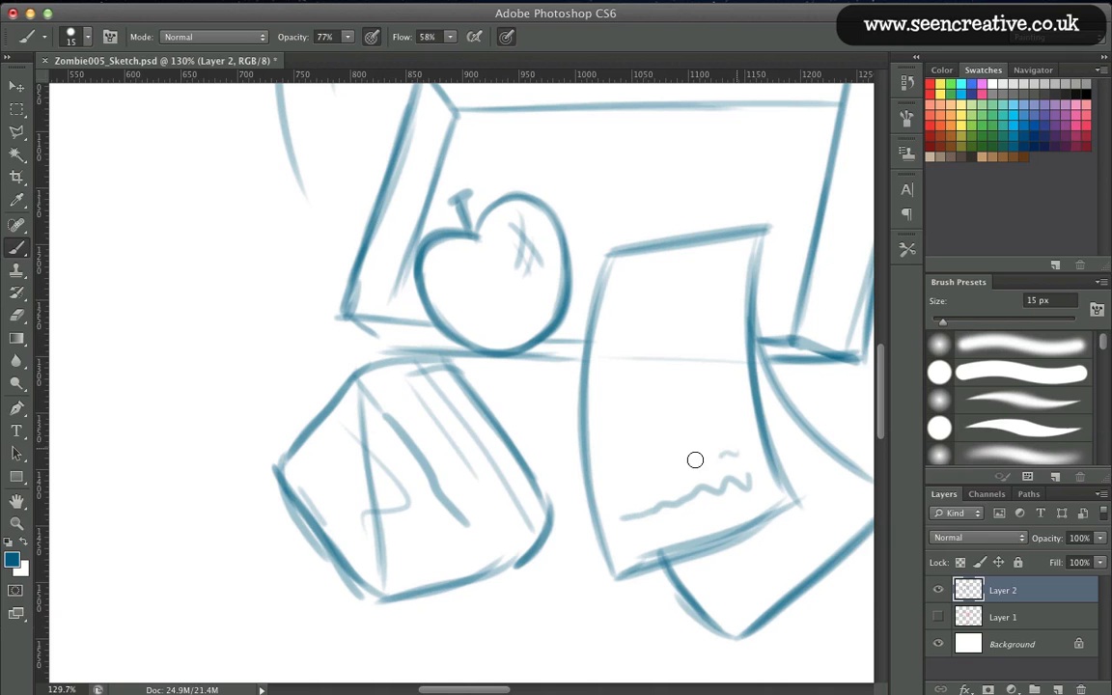
pyautogui.moveTo(613, 421); pyautogui.dragTo(738, 415)
pyautogui.moveTo(637, 390); pyautogui.dragTo(724, 386)
pyautogui.moveTo(682, 329)
pyautogui.mouseDown()
pyautogui.moveTo(725, 324)
pyautogui.moveTo(639, 302)
pyautogui.mouseUp()
pyautogui.moveTo(708, 276); pyautogui.dragTo(660, 281)
# Add wavy writing lines to the rear sheet of paper, following its slant.
pyautogui.moveTo(471, 464); pyautogui.dragTo(357, 424)
pyautogui.moveTo(859, 494); pyautogui.dragTo(717, 445)
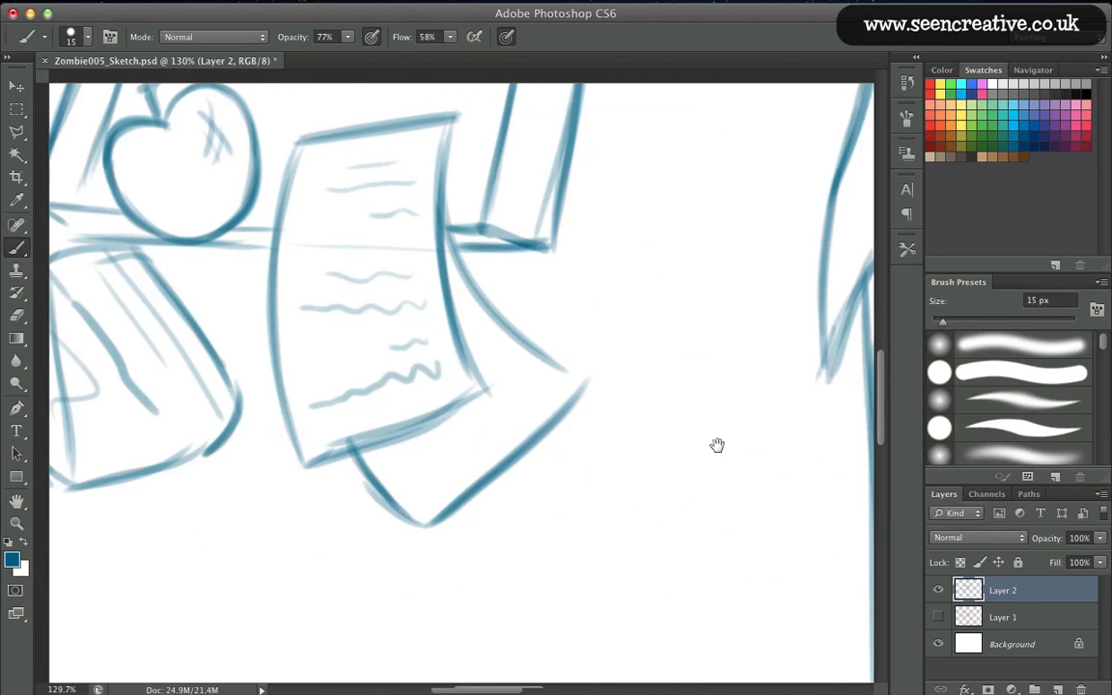
pyautogui.moveTo(532, 387)
pyautogui.mouseDown()
pyautogui.moveTo(438, 459)
pyautogui.moveTo(397, 493)
pyautogui.mouseUp()
pyautogui.moveTo(506, 345); pyautogui.dragTo(491, 354)
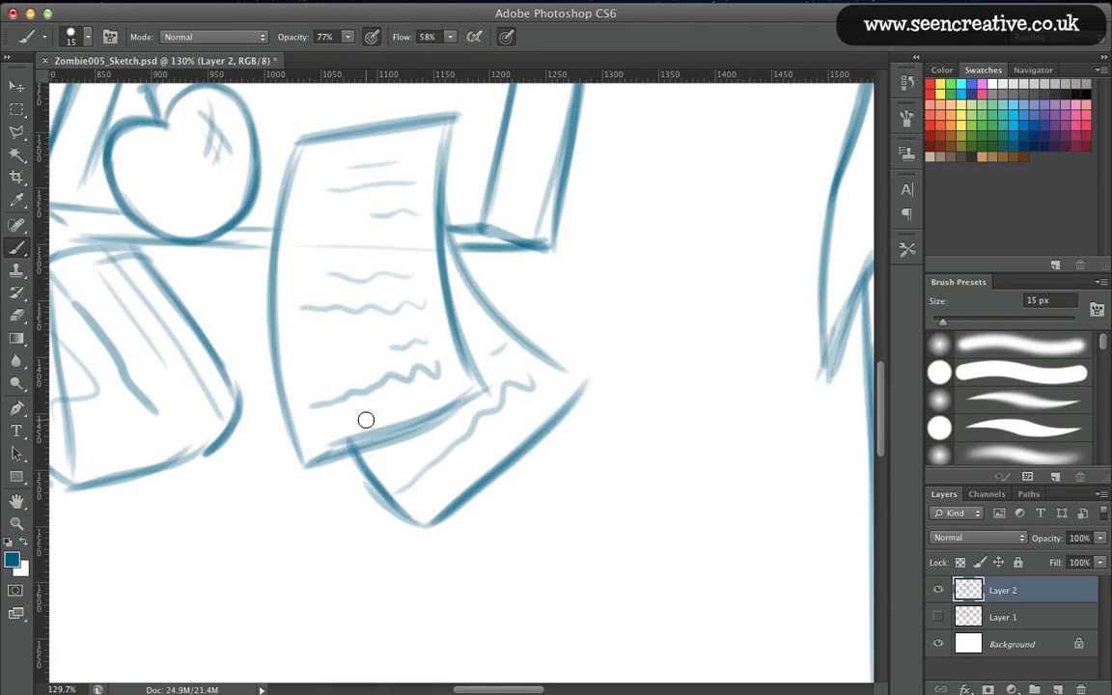
# Darken the back and top contours of the fist gripping the briefcase and the adjoining side of the handle.
pyautogui.press('super+0')
pyautogui.press('super+plus')
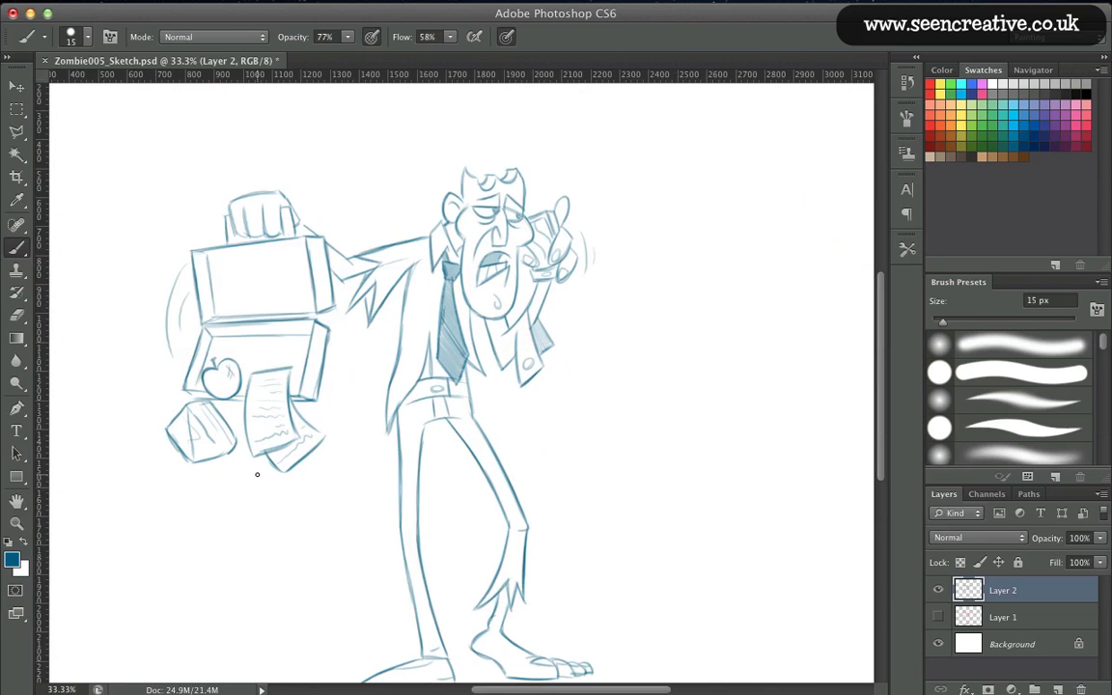
pyautogui.press('super+plus')
pyautogui.moveTo(235, 445); pyautogui.dragTo(426, 519)
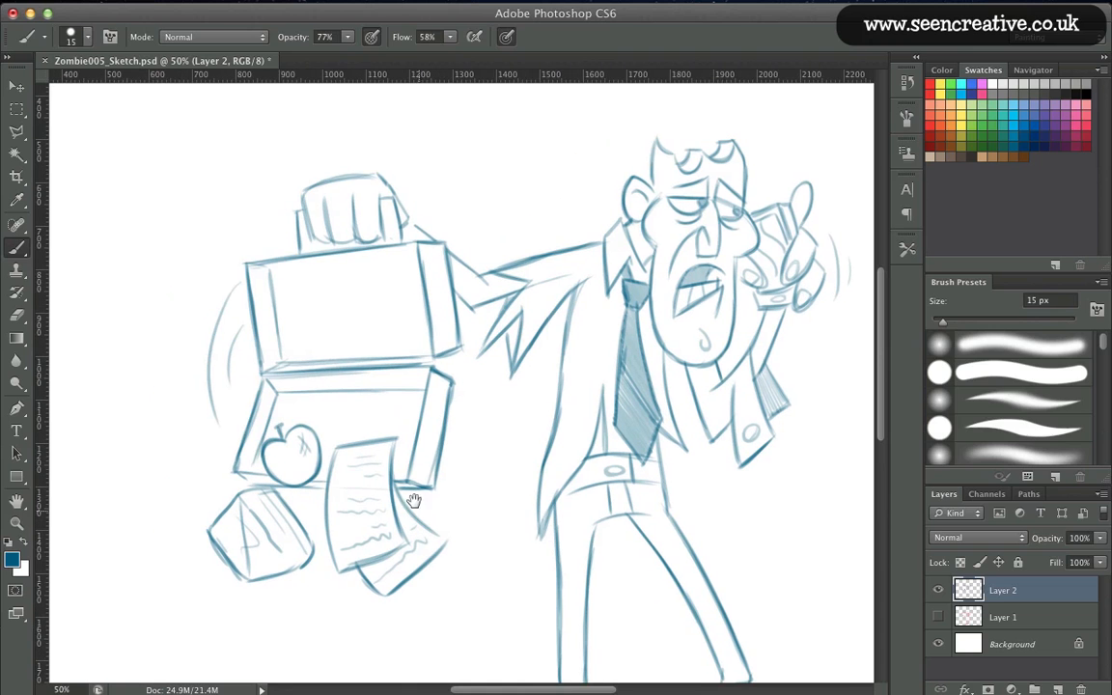
pyautogui.press('z')
pyautogui.moveTo(288, 155); pyautogui.dragTo(386, 261)
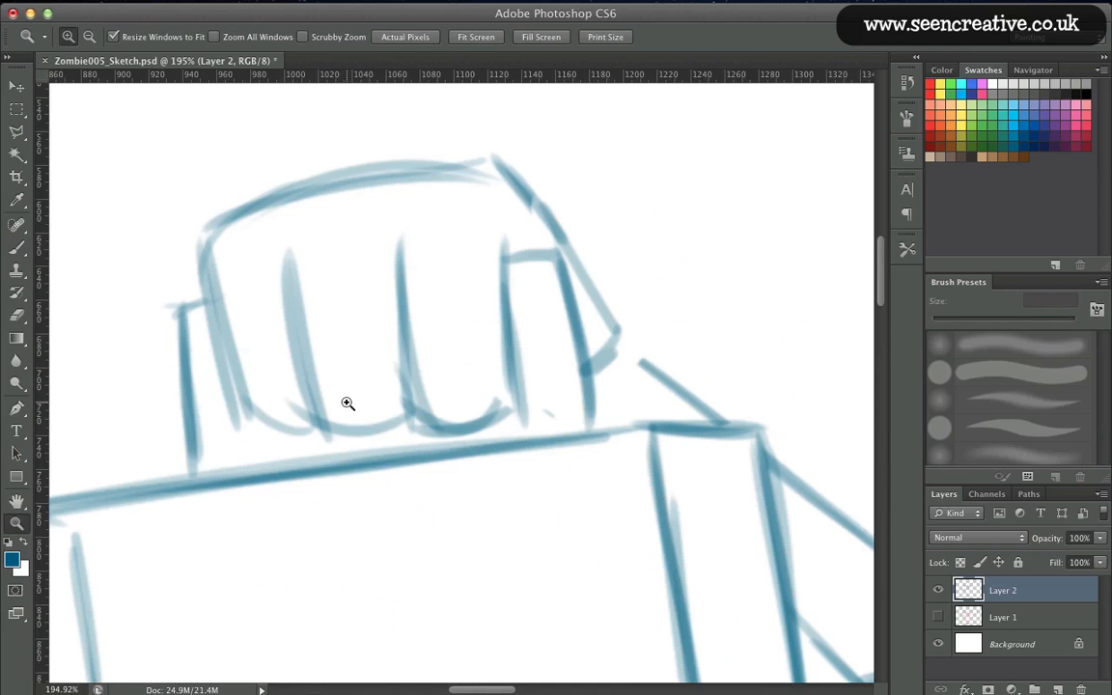
pyautogui.press('b')
pyautogui.moveTo(488, 210)
pyautogui.mouseDown()
pyautogui.moveTo(505, 256)
pyautogui.moveTo(506, 337)
pyautogui.mouseUp()
pyautogui.moveTo(506, 159); pyautogui.dragTo(609, 295)
pyautogui.moveTo(564, 243)
pyautogui.mouseDown()
pyautogui.moveTo(598, 351)
pyautogui.moveTo(585, 367)
pyautogui.mouseUp()
pyautogui.moveTo(631, 318)
pyautogui.mouseDown()
pyautogui.moveTo(537, 171)
pyautogui.moveTo(534, 185)
pyautogui.moveTo(431, 166)
pyautogui.moveTo(419, 182)
pyautogui.moveTo(431, 171)
pyautogui.moveTo(307, 178)
pyautogui.moveTo(331, 178)
pyautogui.moveTo(303, 201)
pyautogui.moveTo(241, 215)
pyautogui.moveTo(218, 259)
pyautogui.mouseUp()
# Darken the fist's front edge and the lines separating its fingers above the briefcase.
pyautogui.moveTo(213, 237); pyautogui.dragTo(231, 377)
pyautogui.moveTo(293, 256); pyautogui.dragTo(326, 417)
pyautogui.moveTo(403, 230)
pyautogui.mouseDown()
pyautogui.moveTo(343, 422)
pyautogui.moveTo(287, 248)
pyautogui.moveTo(278, 417)
pyautogui.moveTo(214, 267)
pyautogui.mouseUp()
pyautogui.moveTo(516, 258)
pyautogui.mouseDown()
pyautogui.moveTo(542, 425)
pyautogui.moveTo(534, 402)
pyautogui.mouseUp()
pyautogui.moveTo(226, 350); pyautogui.dragTo(256, 455)
pyautogui.moveTo(232, 373); pyautogui.dragTo(253, 437)
pyautogui.press('super+0')
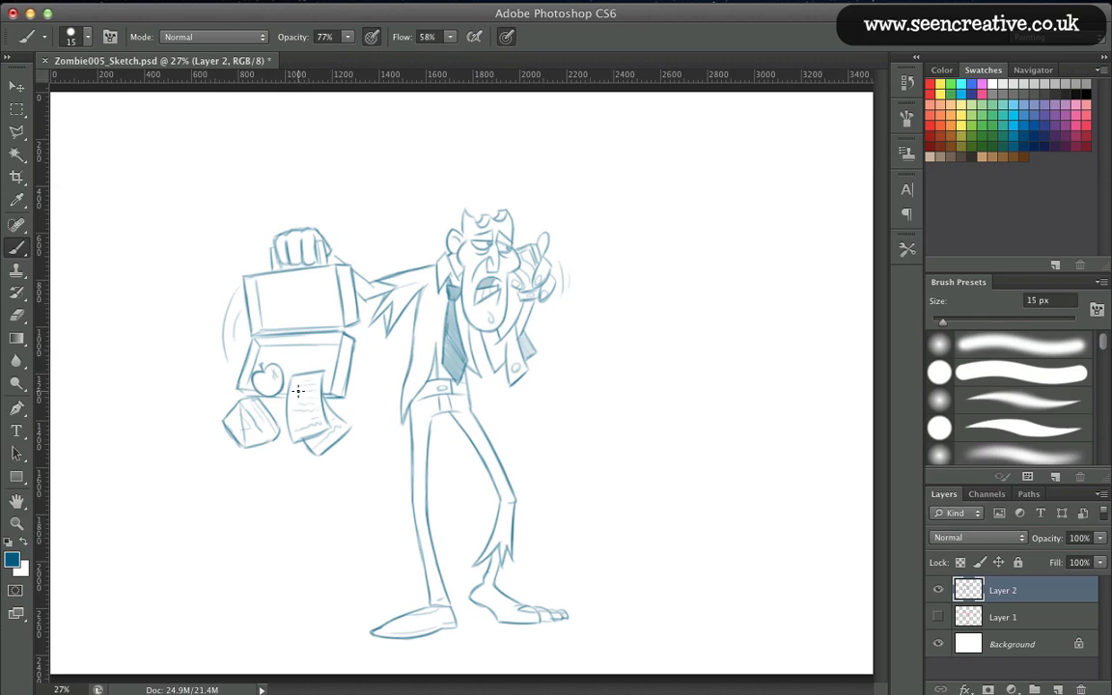
# Erase the zombie's two straight eyebrows and replace them with short curved brow marks and a crease above the nose.
pyautogui.press('z')
pyautogui.moveTo(445, 207); pyautogui.dragTo(555, 375)
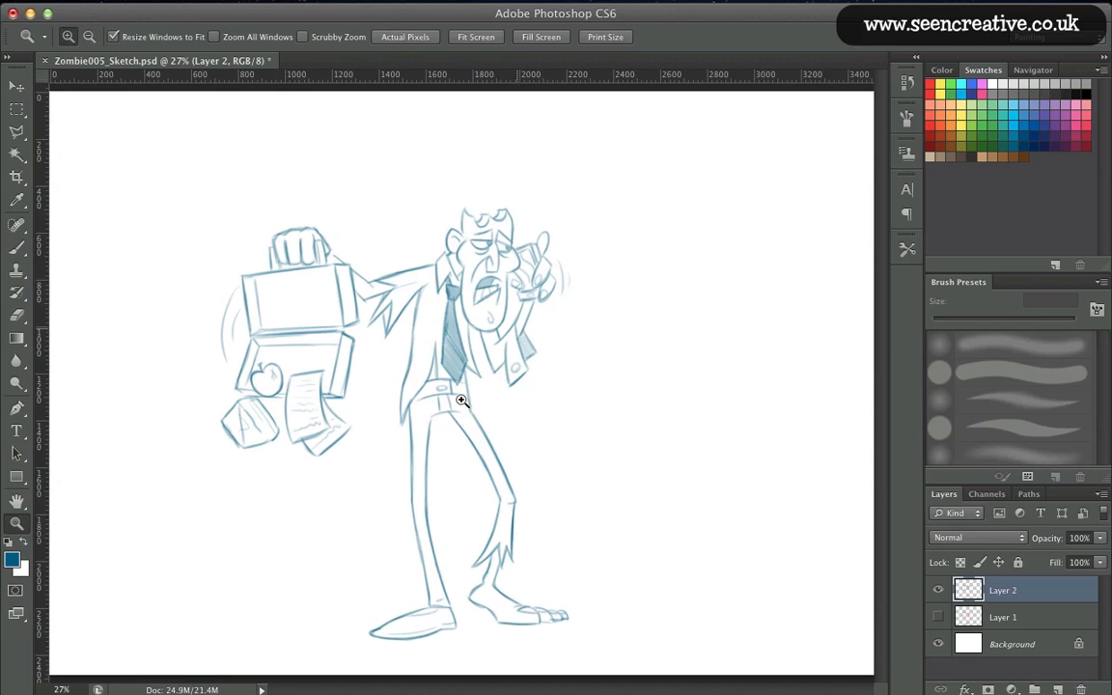
pyautogui.scroll(3, 299, 449)
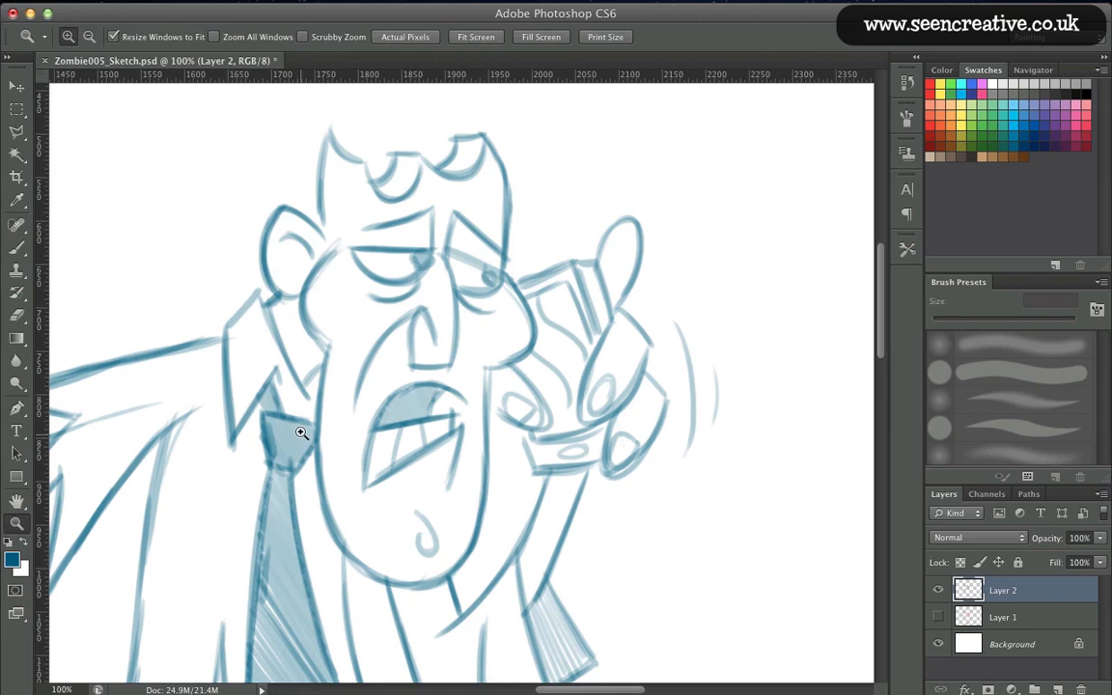
pyautogui.press('b')
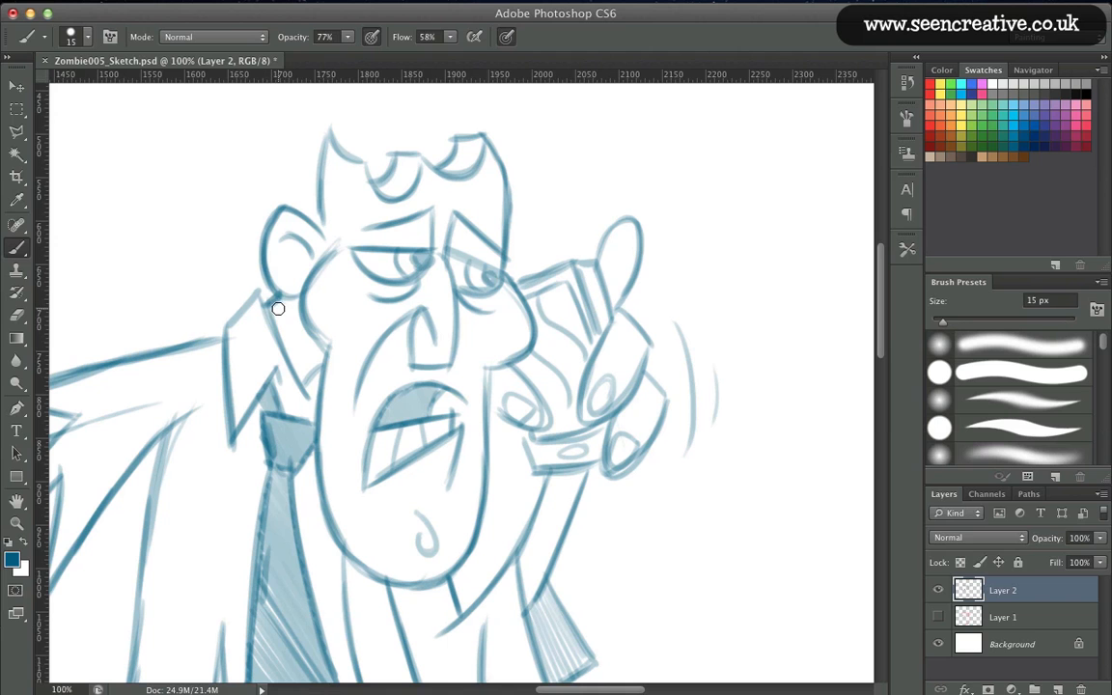
pyautogui.press('e')
pyautogui.moveTo(378, 226)
pyautogui.mouseDown()
pyautogui.moveTo(419, 217)
pyautogui.moveTo(432, 237)
pyautogui.moveTo(409, 216)
pyautogui.moveTo(459, 218)
pyautogui.moveTo(492, 251)
pyautogui.moveTo(453, 214)
pyautogui.mouseUp()
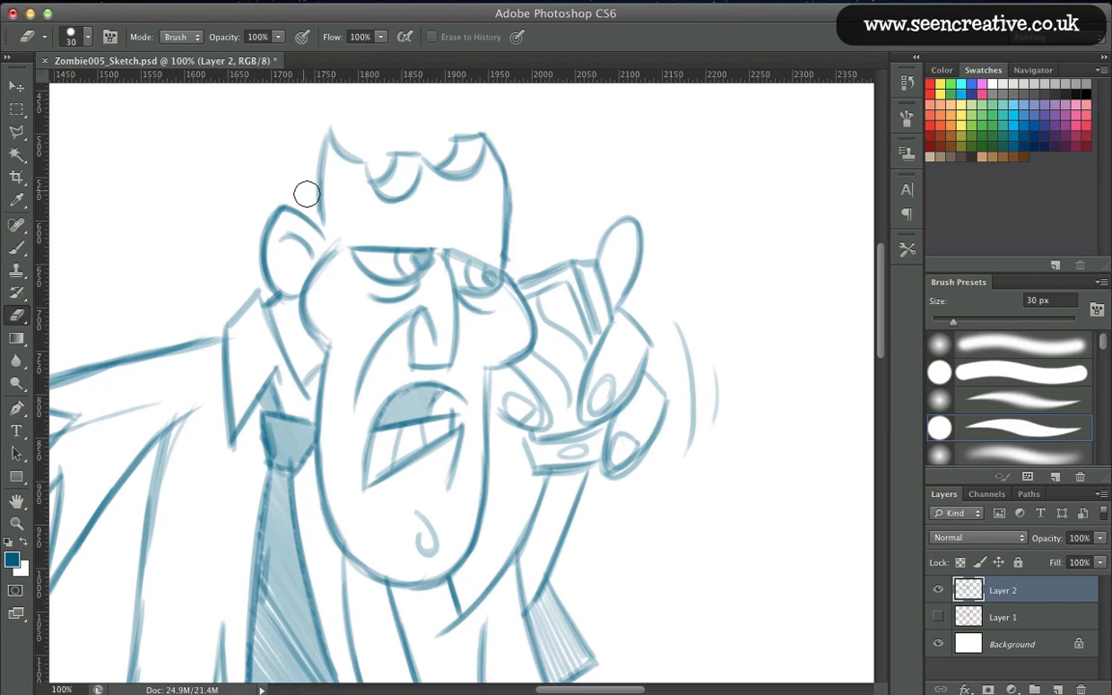
pyautogui.press('b')
pyautogui.moveTo(448, 251)
pyautogui.mouseDown()
pyautogui.moveTo(441, 198)
pyautogui.moveTo(431, 218)
pyautogui.moveTo(353, 231)
pyautogui.mouseUp()
pyautogui.moveTo(482, 234); pyautogui.dragTo(503, 267)
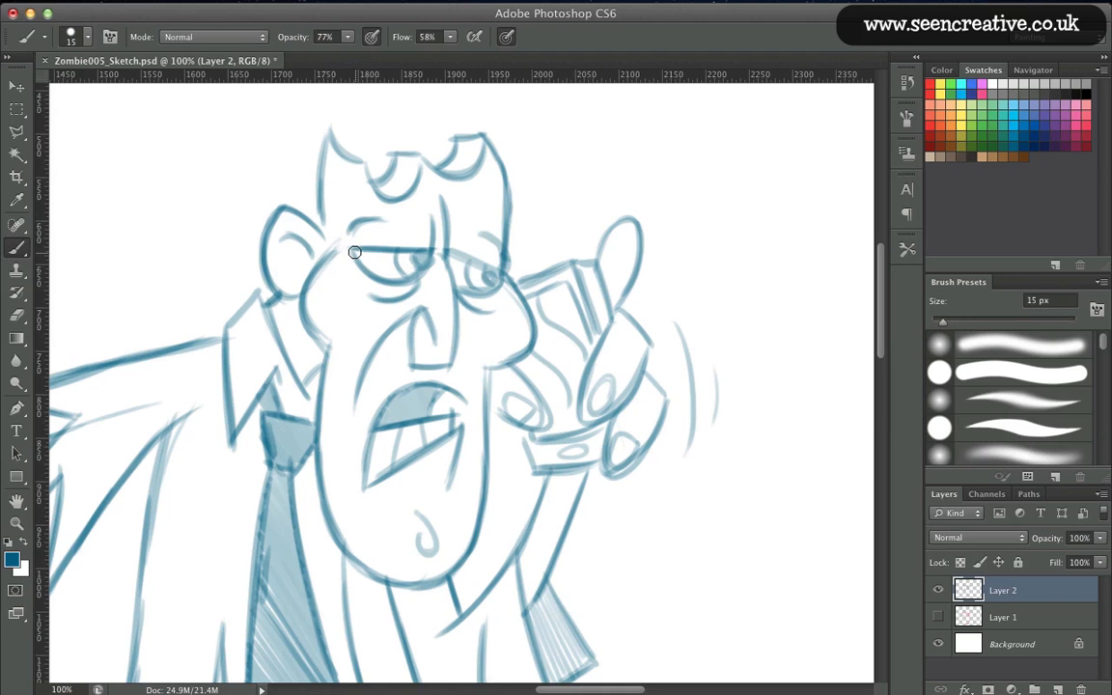
# Reinforce the side of the head above the ear and hatch a patch of hair at the temple.
pyautogui.moveTo(348, 248); pyautogui.dragTo(319, 231)
pyautogui.moveTo(318, 169); pyautogui.dragTo(319, 216)
pyautogui.moveTo(325, 148); pyautogui.dragTo(321, 227)
pyautogui.moveTo(325, 141)
pyautogui.mouseDown()
pyautogui.moveTo(317, 219)
pyautogui.moveTo(321, 190)
pyautogui.mouseUp()
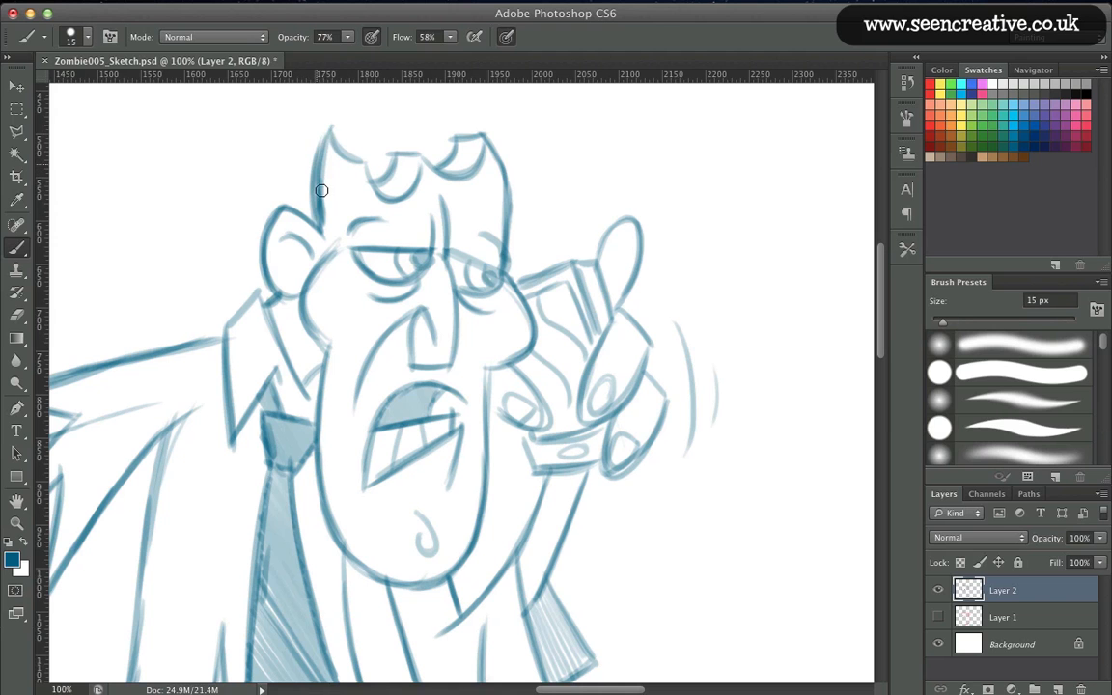
pyautogui.moveTo(326, 135); pyautogui.dragTo(316, 220)
pyautogui.moveTo(330, 133); pyautogui.dragTo(324, 203)
pyautogui.moveTo(337, 159); pyautogui.dragTo(319, 235)
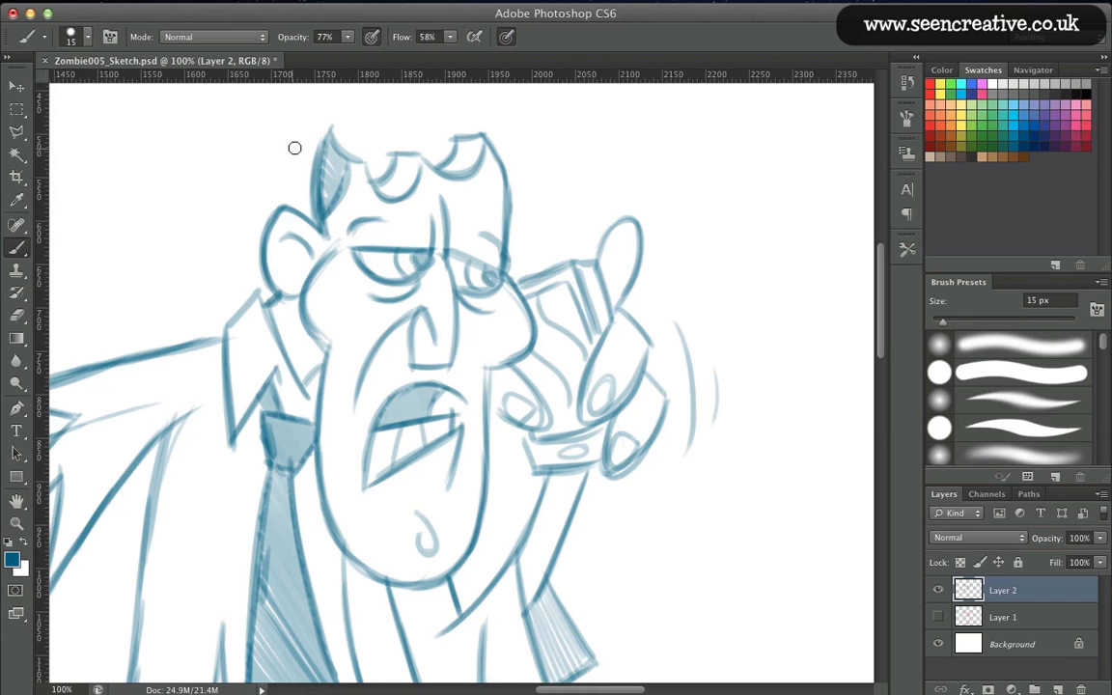
# Draw and shade tufts of hair sticking out behind the ear and on the opposite side of the head.
pyautogui.moveTo(325, 143)
pyautogui.mouseDown()
pyautogui.moveTo(287, 155)
pyautogui.moveTo(311, 151)
pyautogui.mouseUp()
pyautogui.moveTo(311, 152); pyautogui.dragTo(287, 206)
pyautogui.moveTo(316, 147)
pyautogui.mouseDown()
pyautogui.moveTo(296, 150)
pyautogui.moveTo(308, 214)
pyautogui.moveTo(286, 199)
pyautogui.mouseUp()
pyautogui.moveTo(342, 169)
pyautogui.mouseDown()
pyautogui.moveTo(330, 195)
pyautogui.moveTo(336, 166)
pyautogui.mouseUp()
pyautogui.moveTo(509, 187)
pyautogui.mouseDown()
pyautogui.moveTo(535, 209)
pyautogui.moveTo(511, 245)
pyautogui.moveTo(508, 200)
pyautogui.mouseUp()
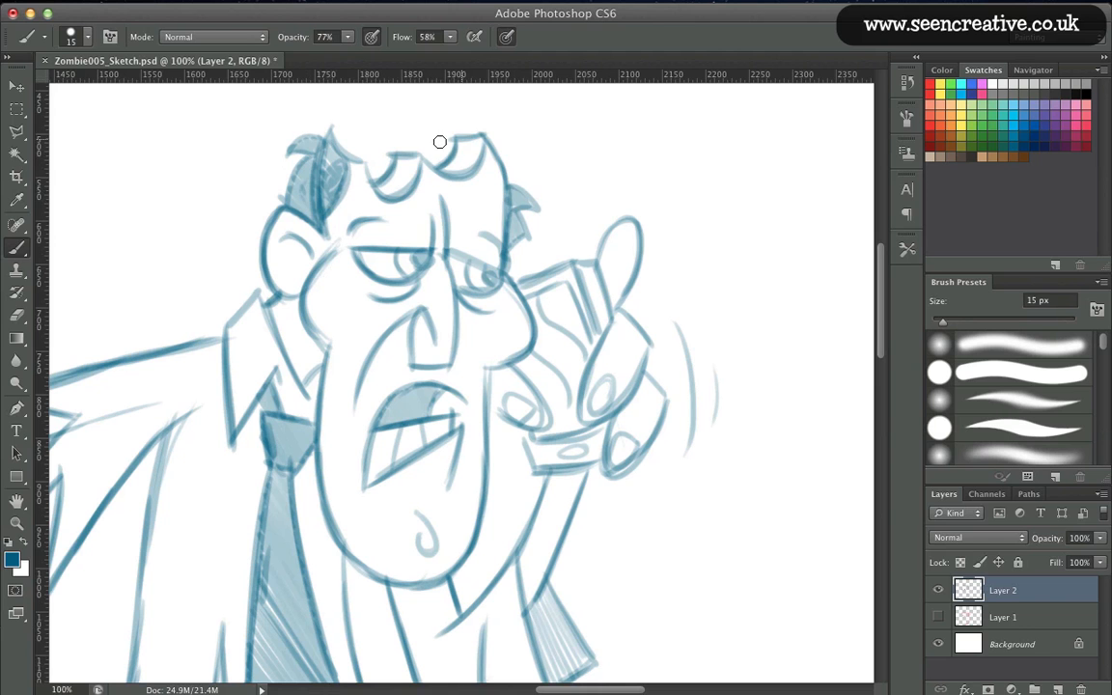
# Erase the shirt collar lines below the ear and redraw the collar wrapping around the neck down to the tie knot.
pyautogui.moveTo(271, 318); pyautogui.dragTo(304, 388)
pyautogui.moveTo(279, 293)
pyautogui.mouseDown()
pyautogui.moveTo(272, 316)
pyautogui.moveTo(265, 298)
pyautogui.moveTo(287, 360)
pyautogui.moveTo(313, 364)
pyautogui.mouseUp()
pyautogui.press('e')
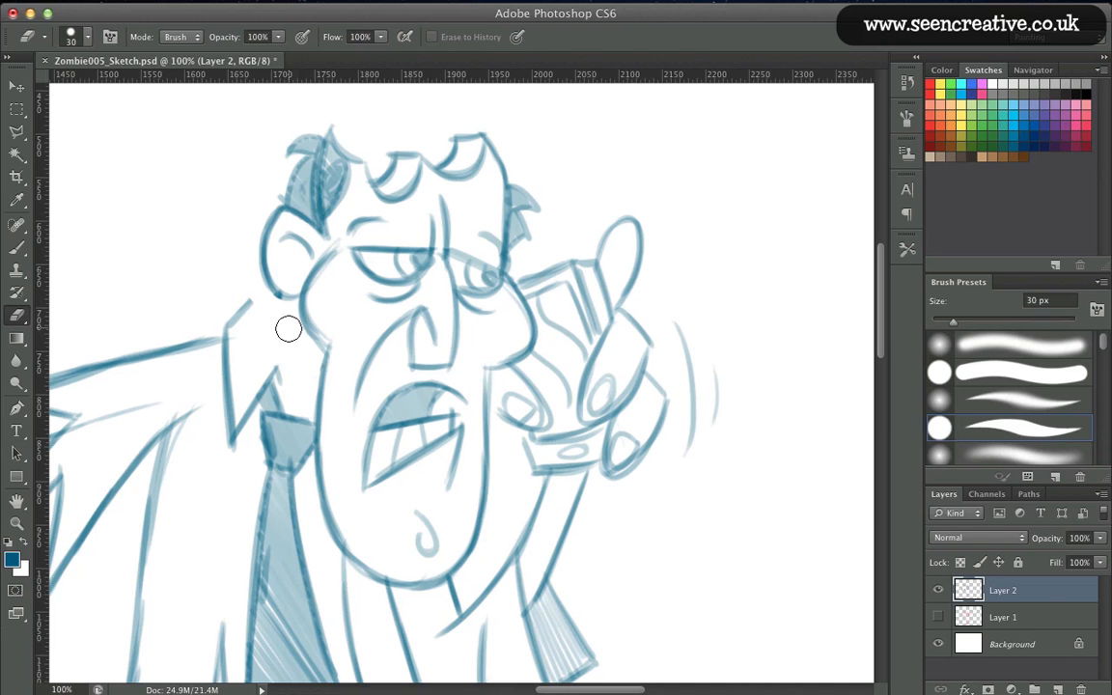
pyautogui.press('b')
pyautogui.moveTo(250, 302)
pyautogui.mouseDown()
pyautogui.moveTo(277, 302)
pyautogui.moveTo(314, 398)
pyautogui.mouseUp()
pyautogui.moveTo(276, 314); pyautogui.dragTo(317, 395)
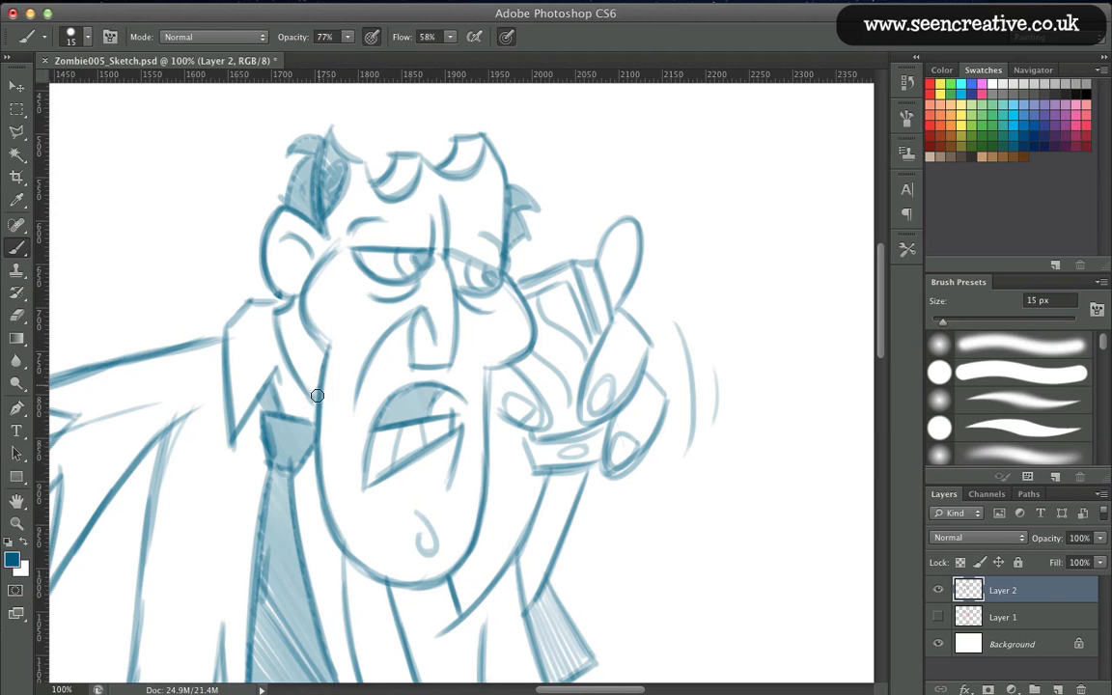
pyautogui.moveTo(280, 320); pyautogui.dragTo(268, 383)
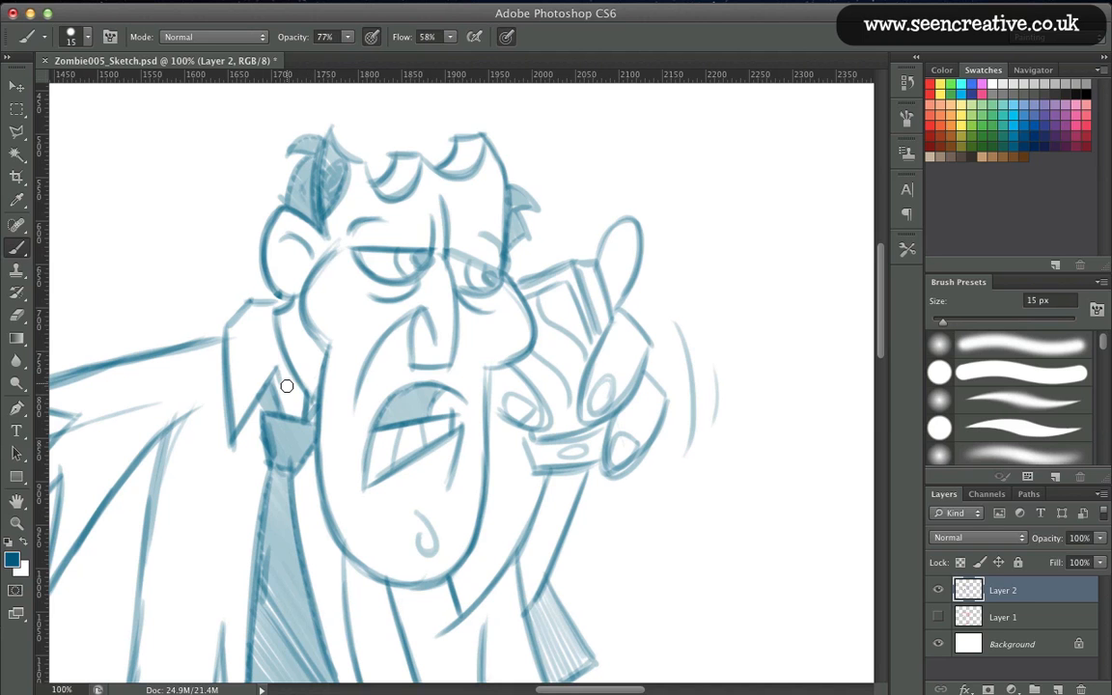
pyautogui.scroll(-5, 291, 381)
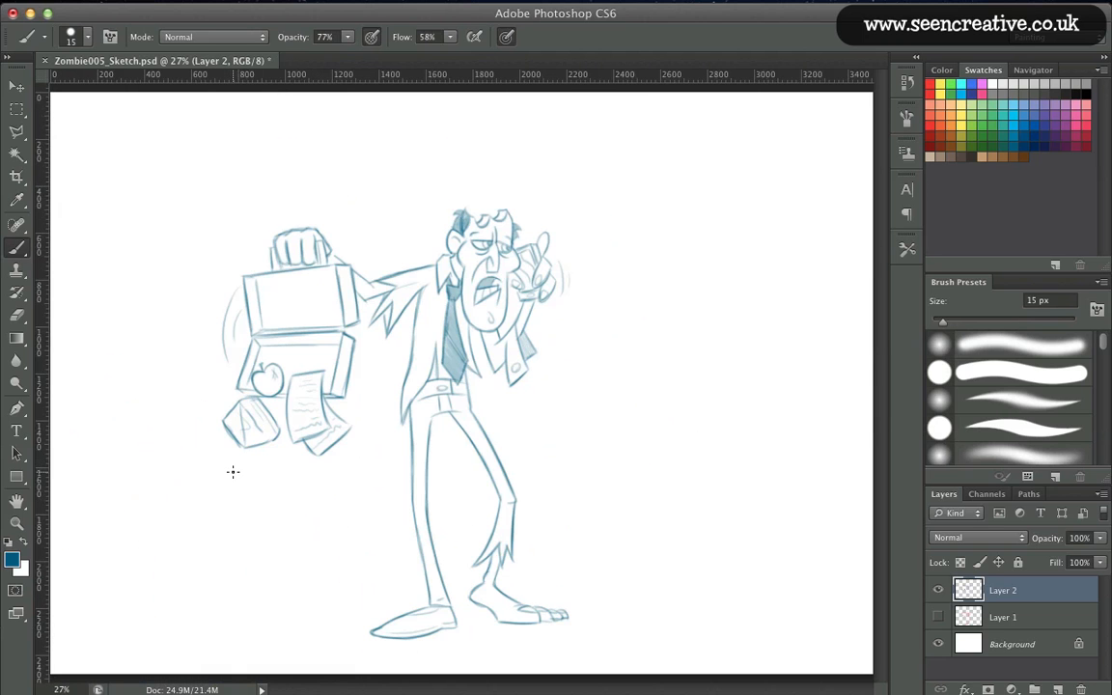